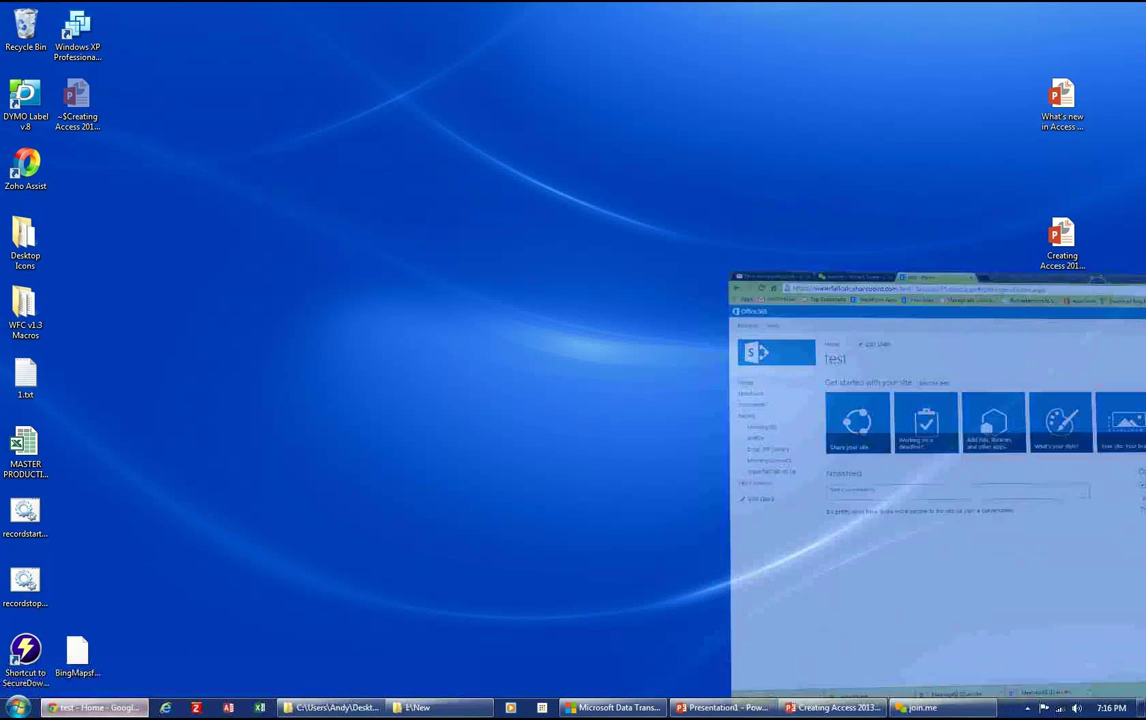
Switch to Chrome with the SharePoint test site and search the apps that can be added for "access"
click(95, 707)
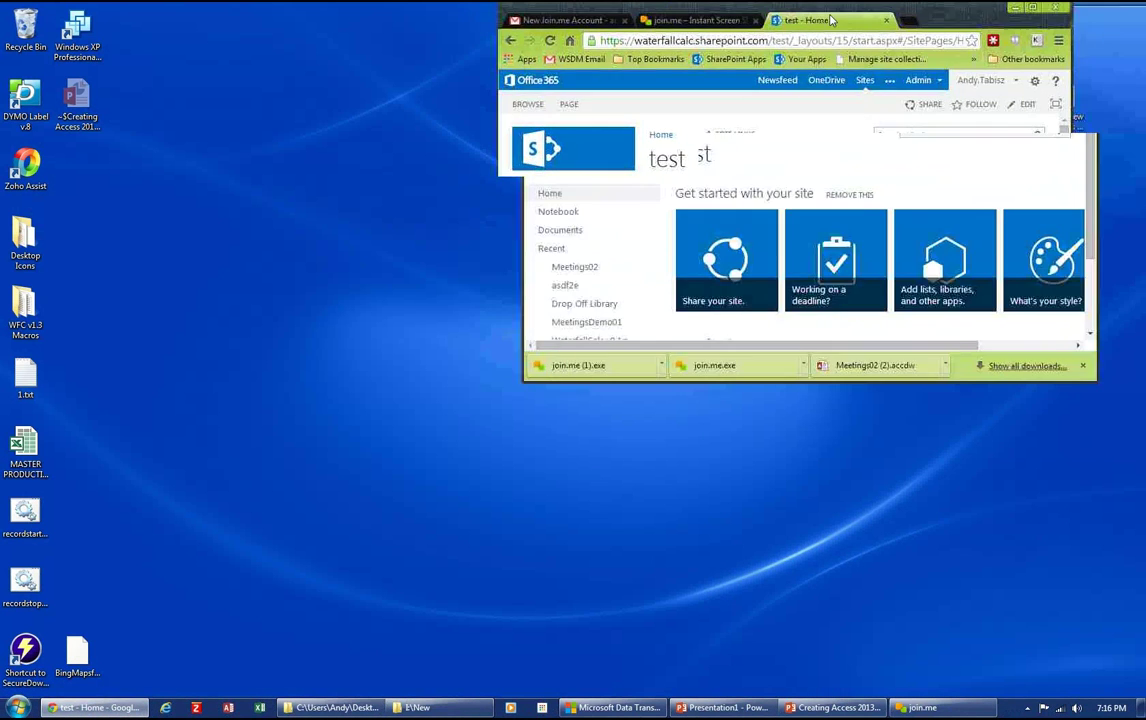
drag(1037, 24, 1003, 131)
click(1002, 128)
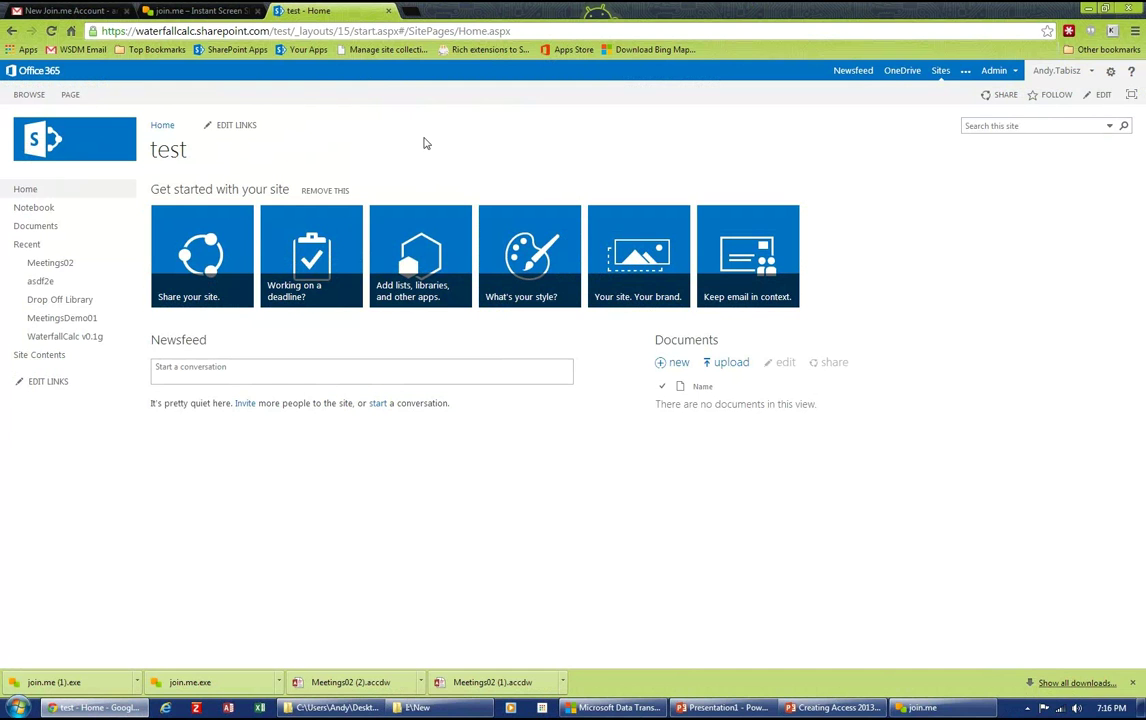
click(428, 233)
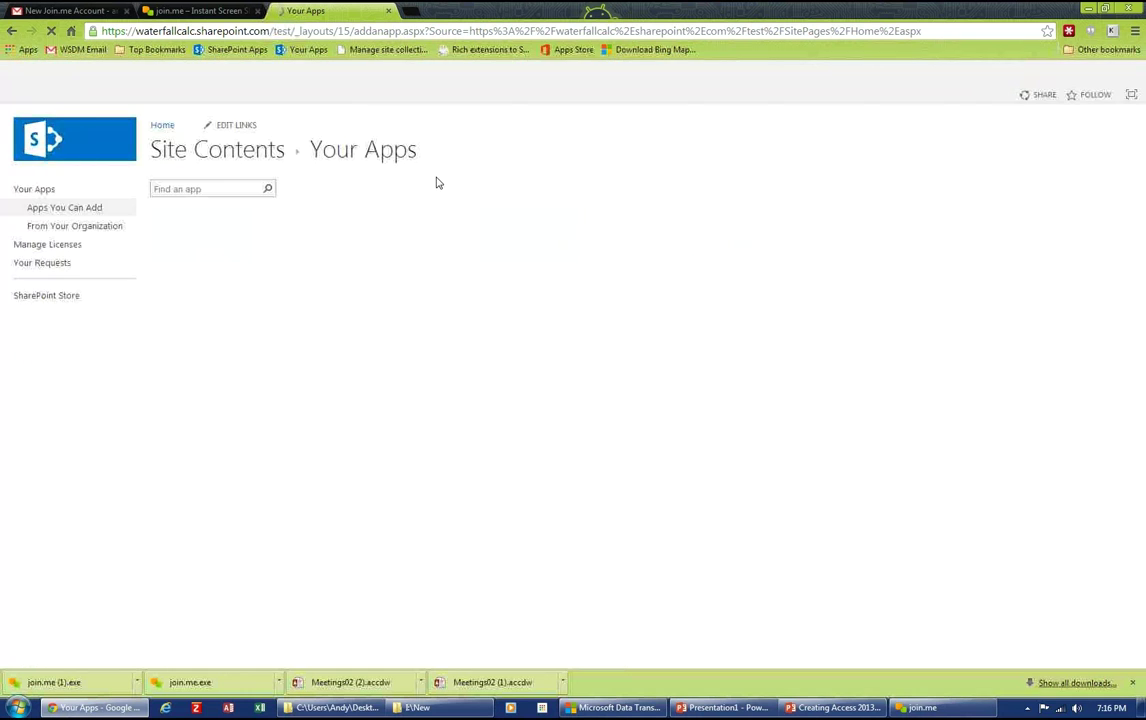
click(213, 188)
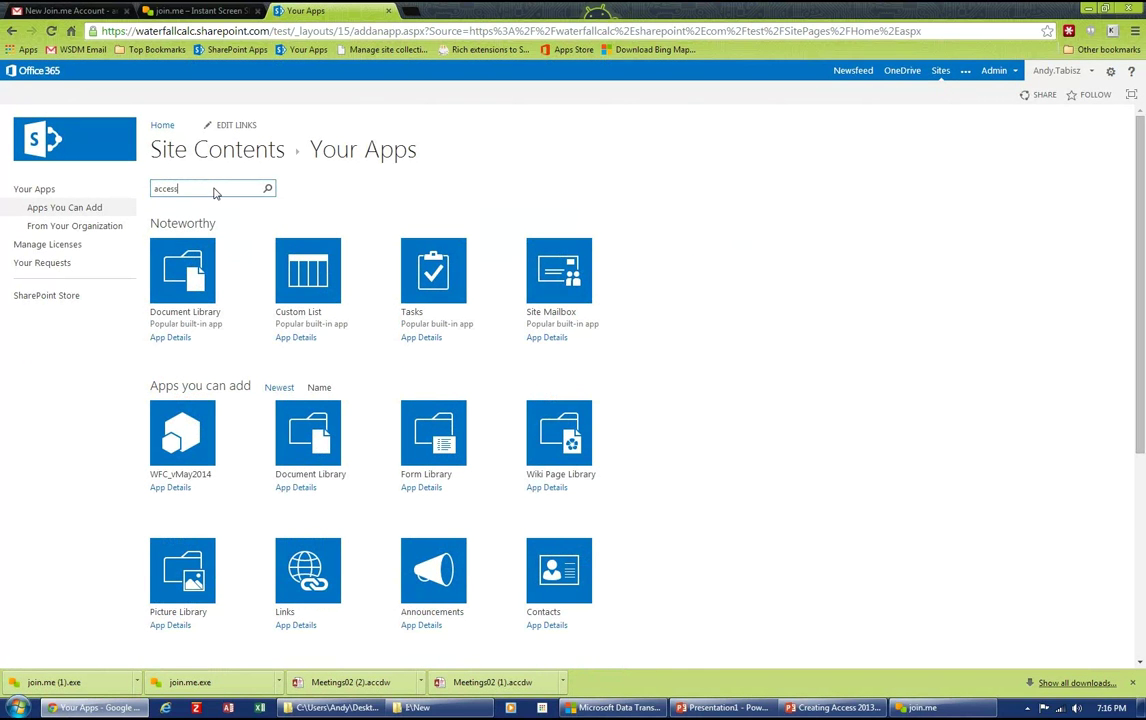
key(Return)
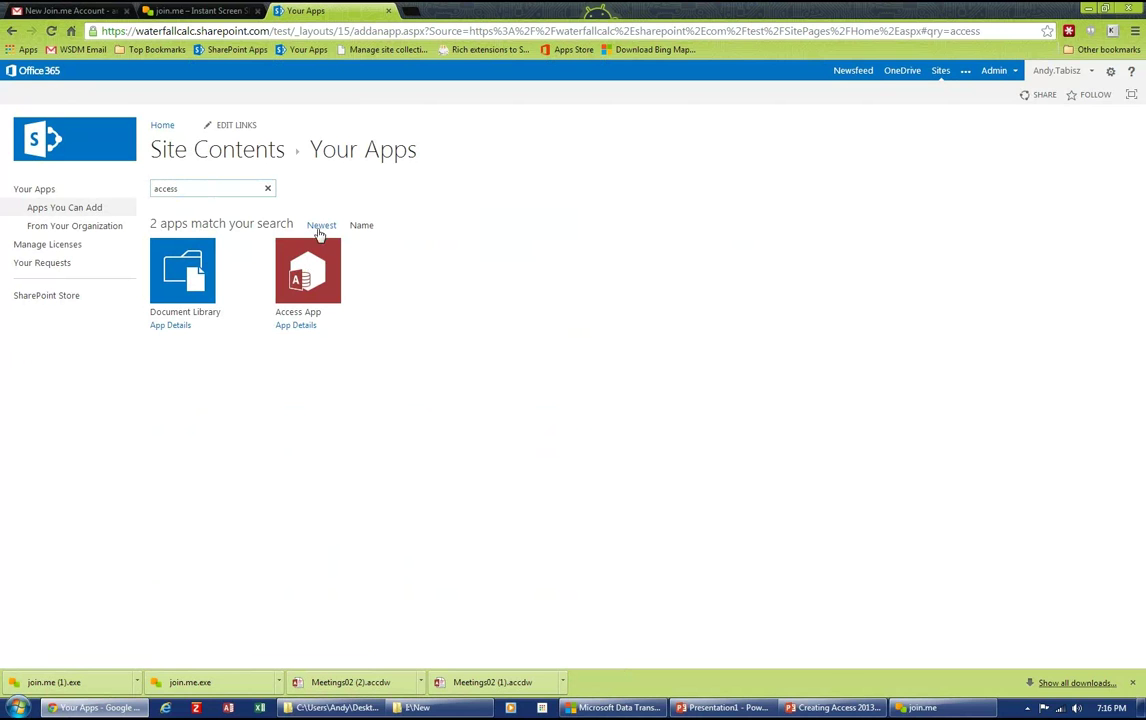
Create a new Access app from scratch named "AWA 002 - Office Web Apps"
click(310, 278)
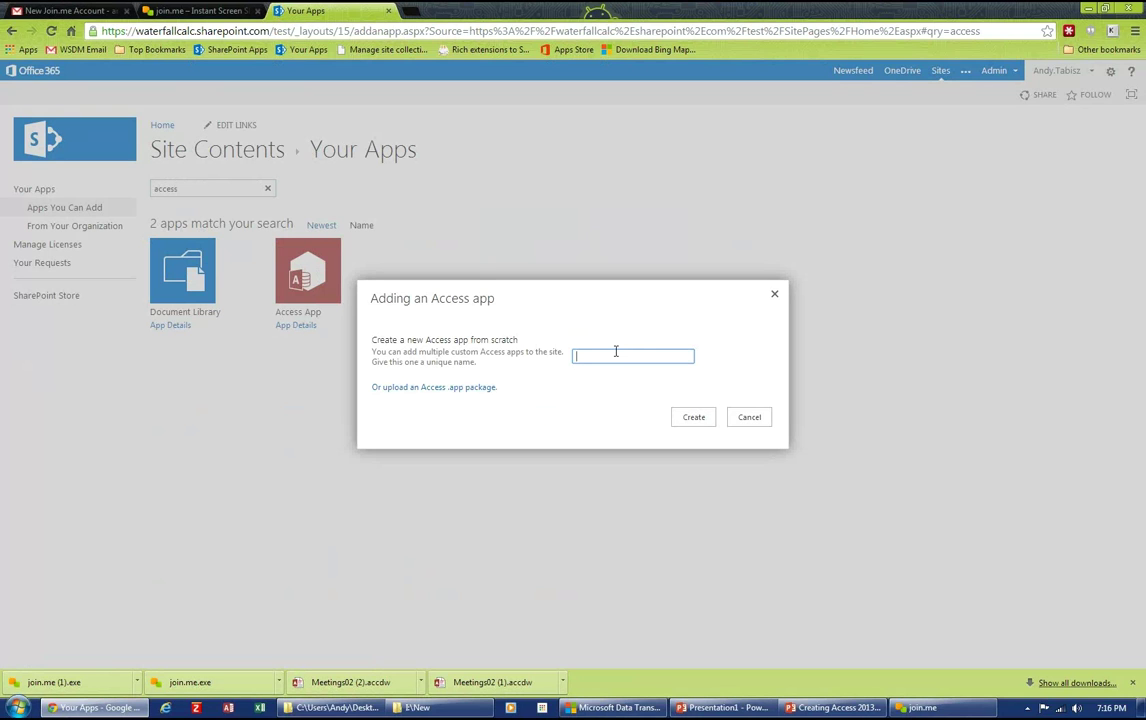
text(A)
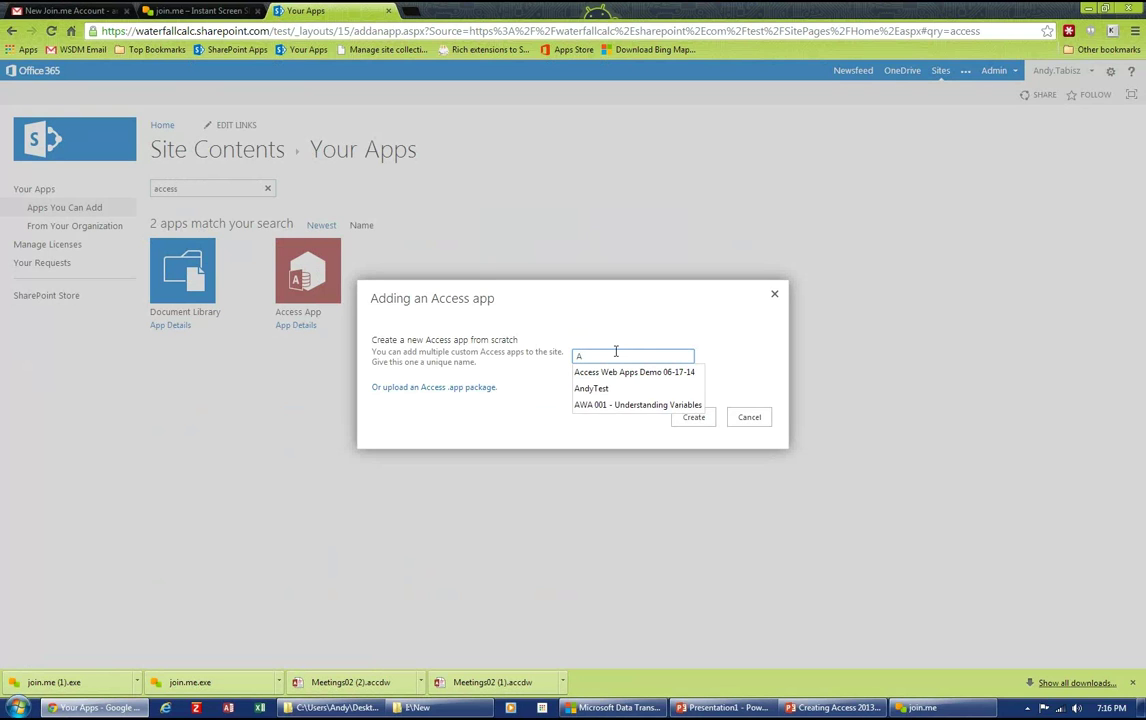
text(WA)
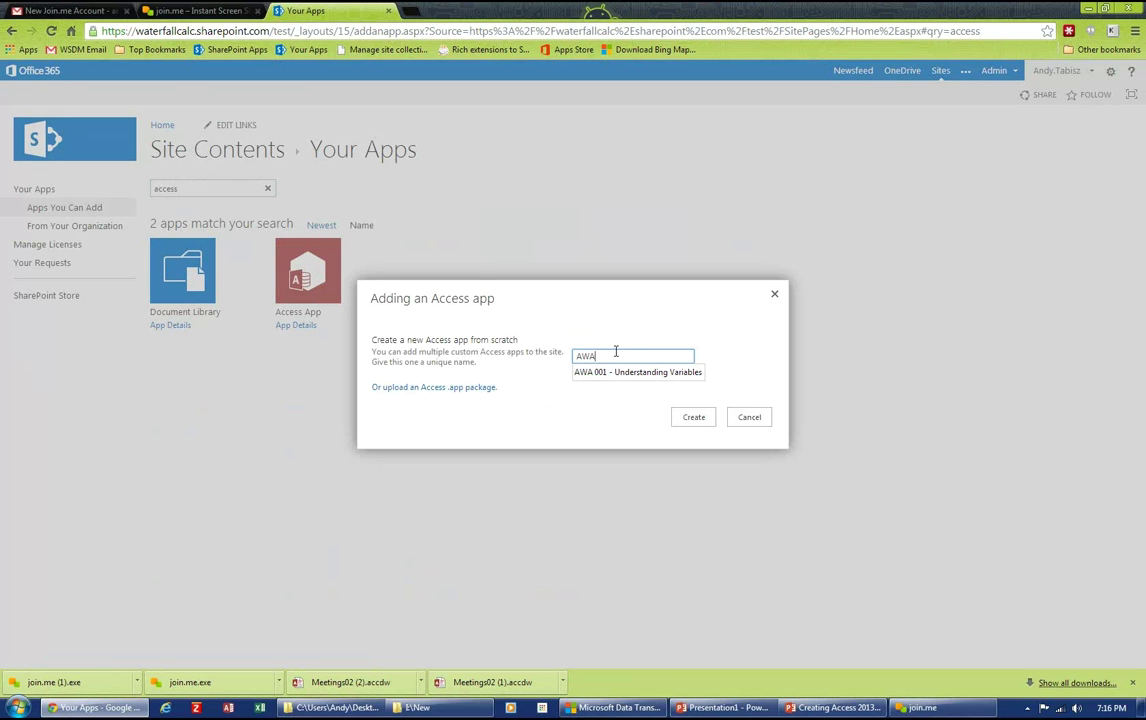
text( 002 - Office Web Apps)
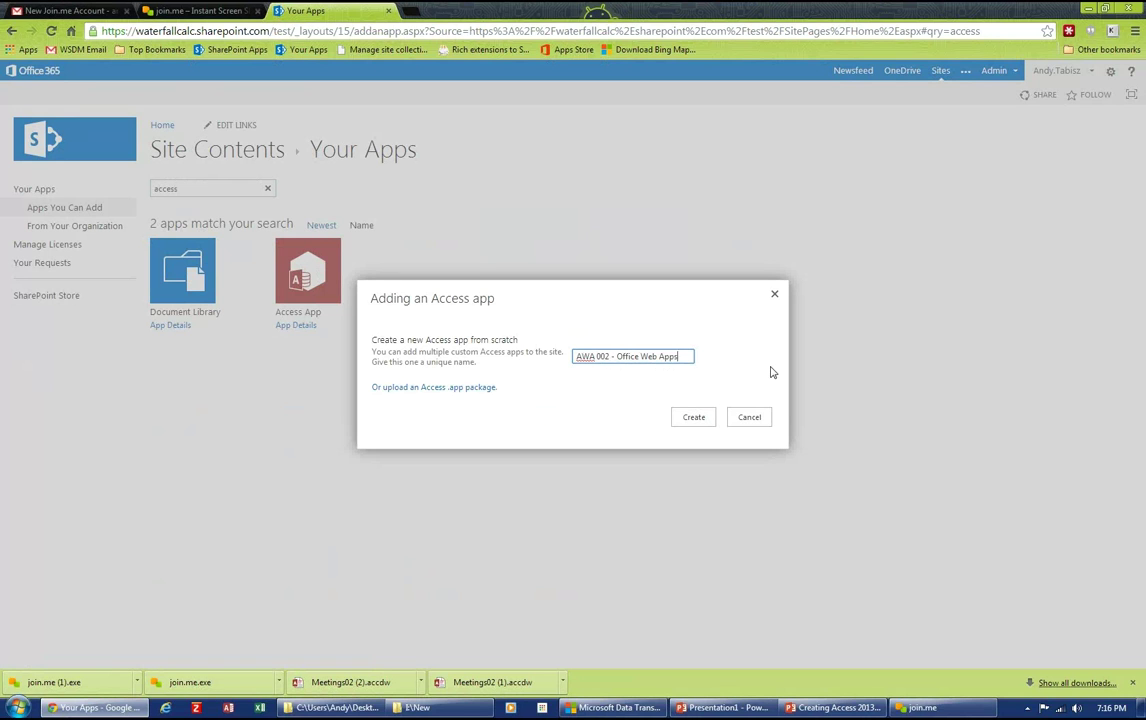
click(693, 418)
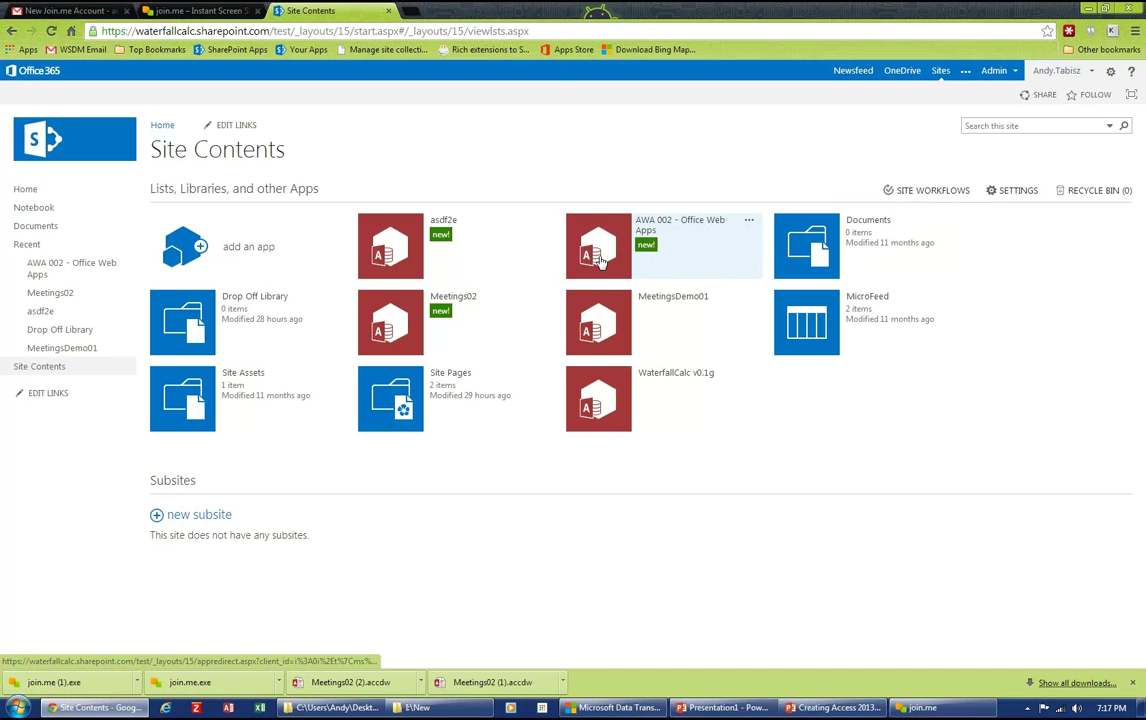
Open the AWA 002 - Office Web Apps app from Site Contents and load it in a maximized Access window for adding tables
click(697, 227)
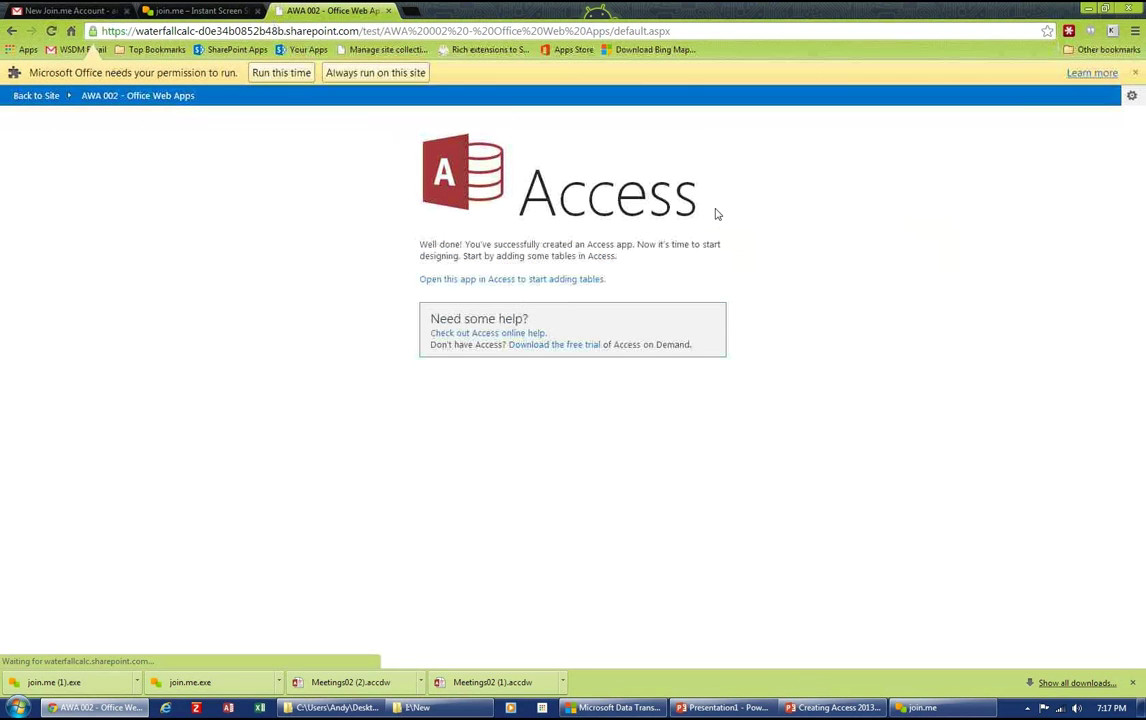
click(350, 70)
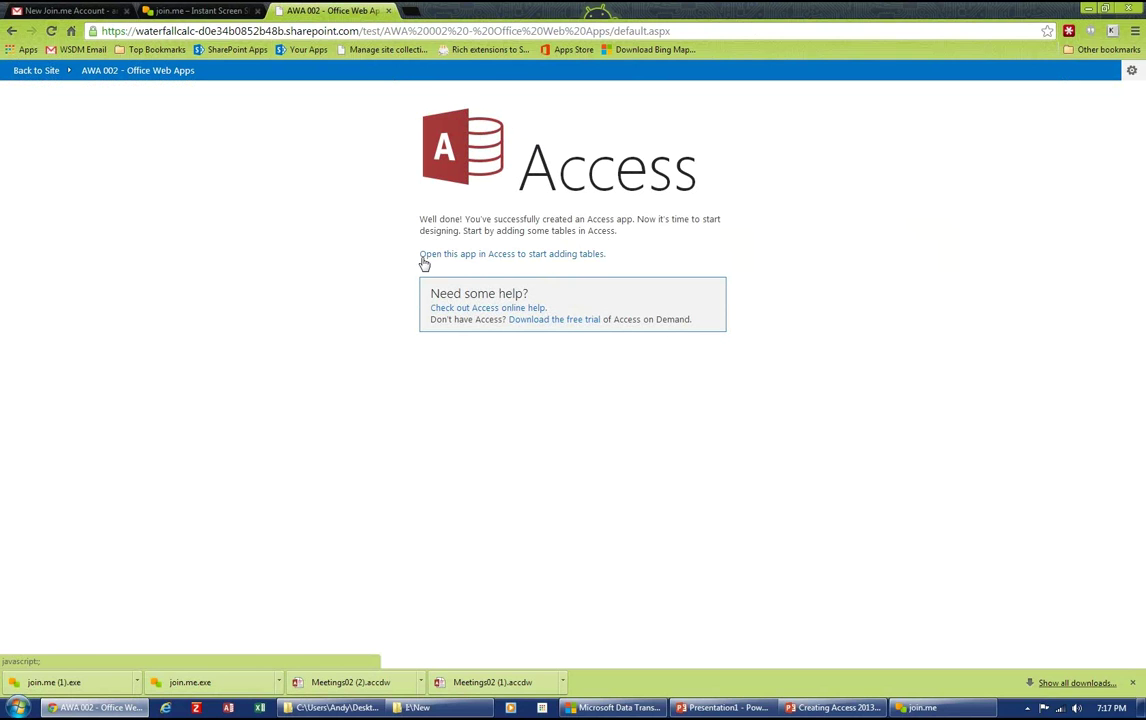
click(558, 258)
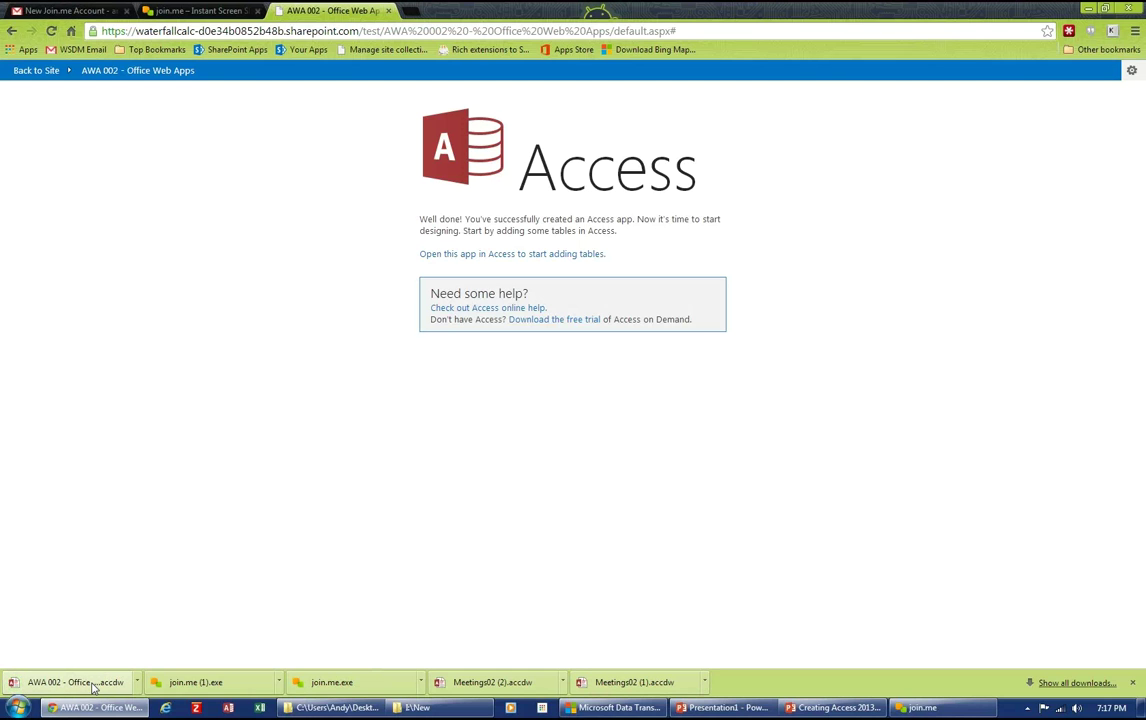
click(93, 688)
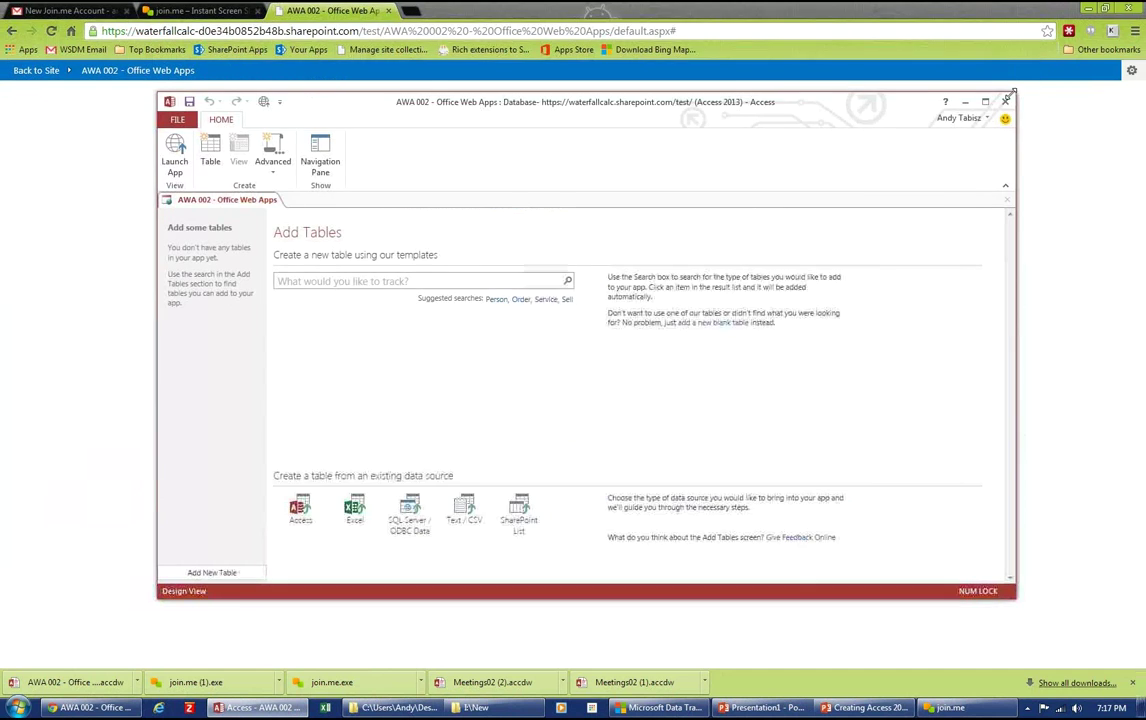
click(985, 101)
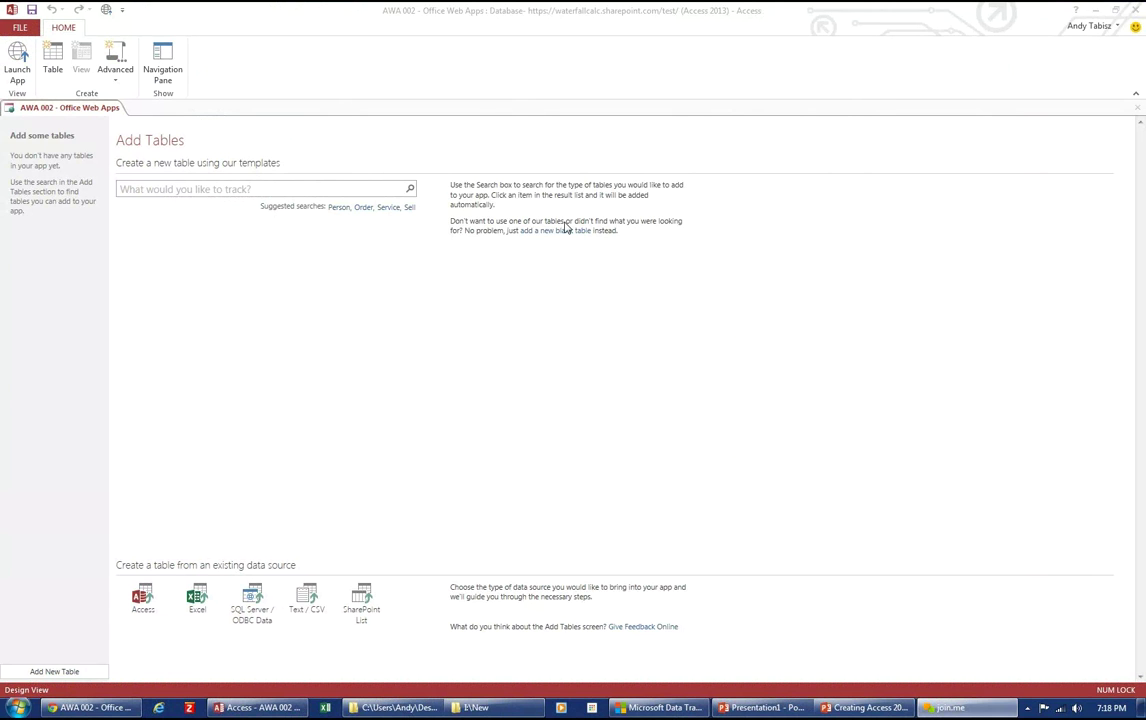
Search the table templates for "event" and "project", and add the Billable Hours template to the app
click(283, 188)
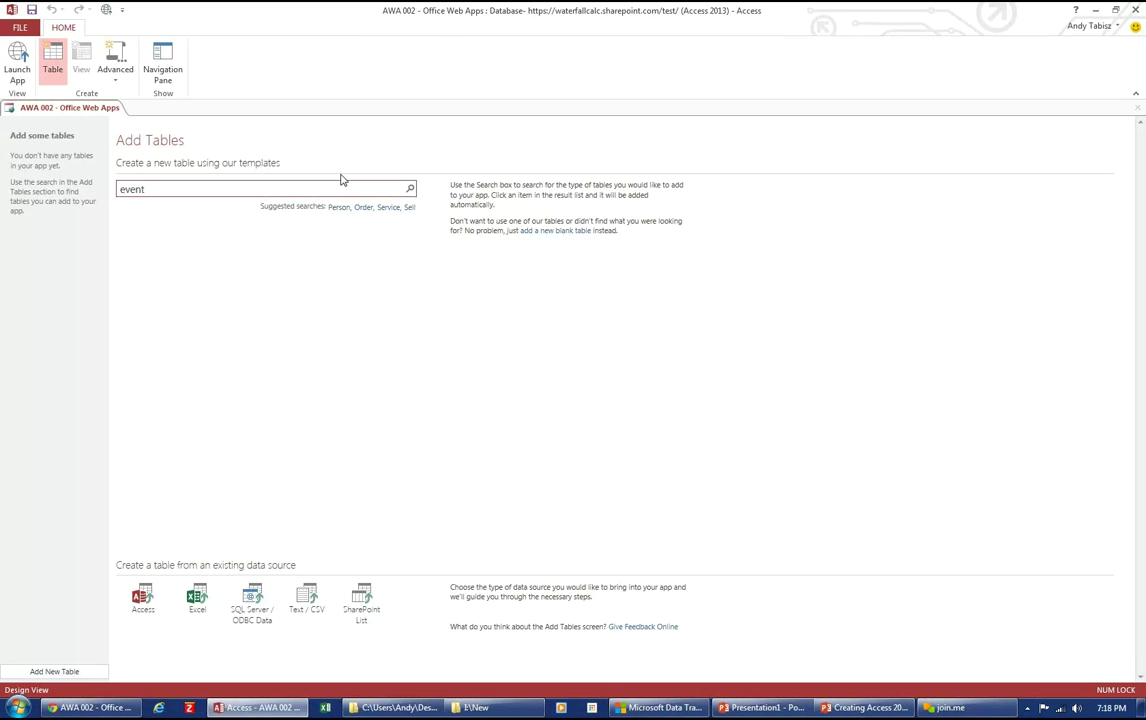
key(Return)
text(project)
key(Return)
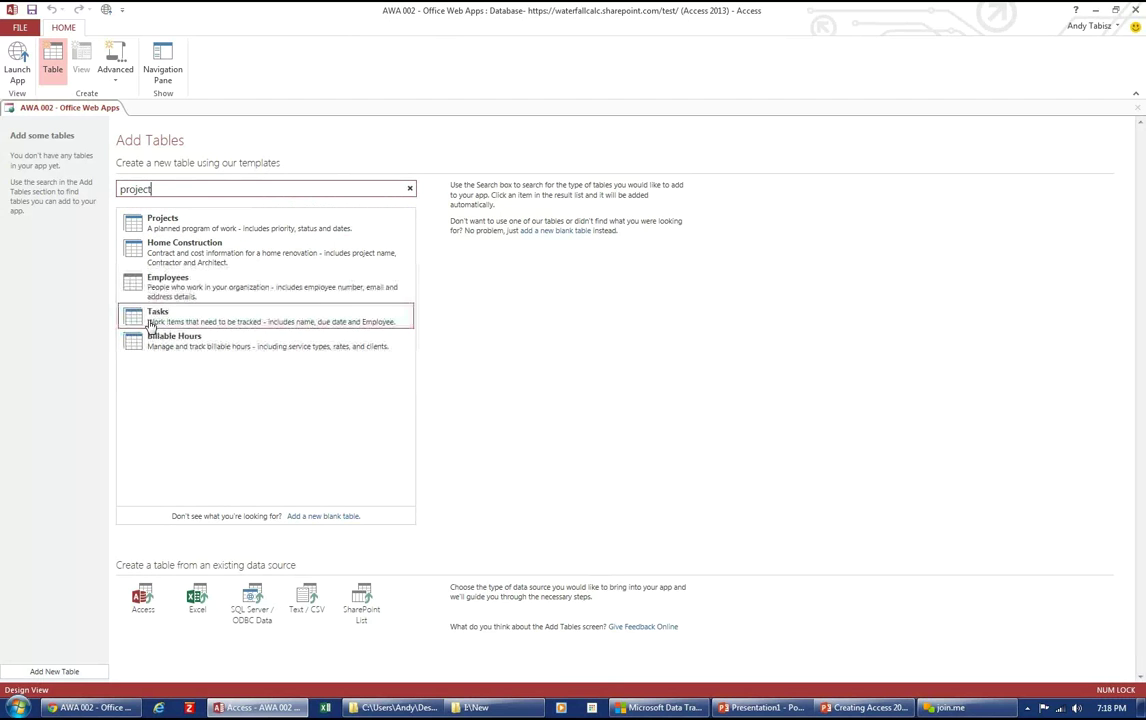
click(226, 342)
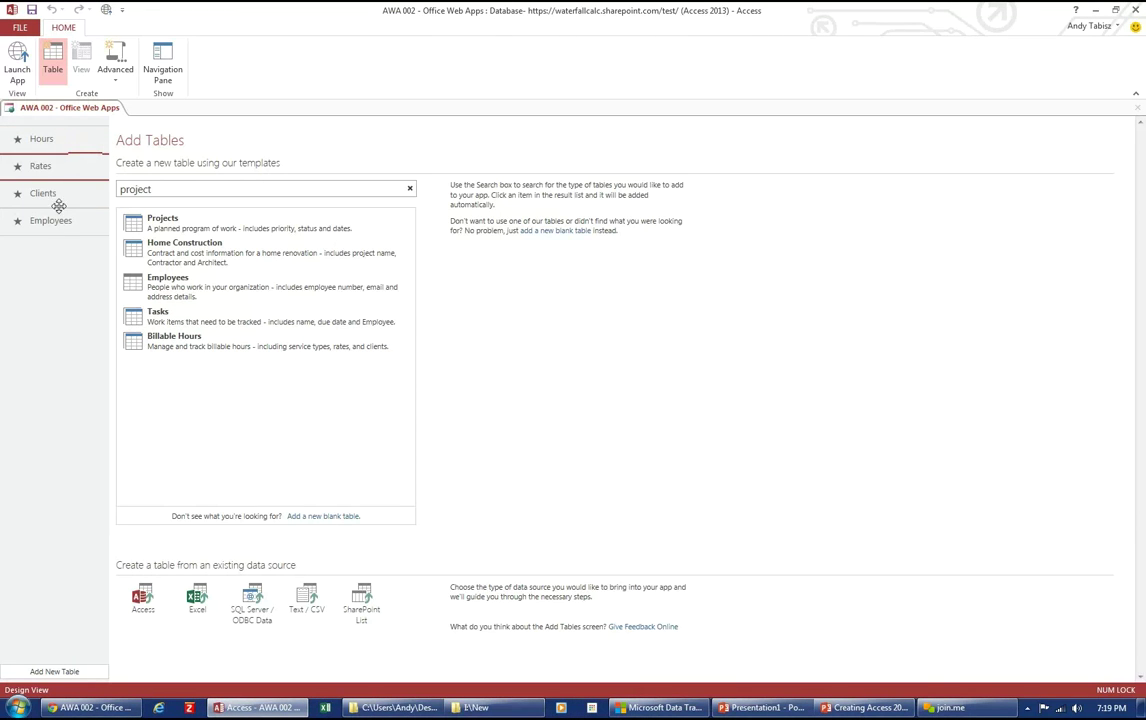
Examine the designs of the Hours, Rates, Clients and Employees tables, including the List, Datasheet and By Group views of Employees
click(66, 141)
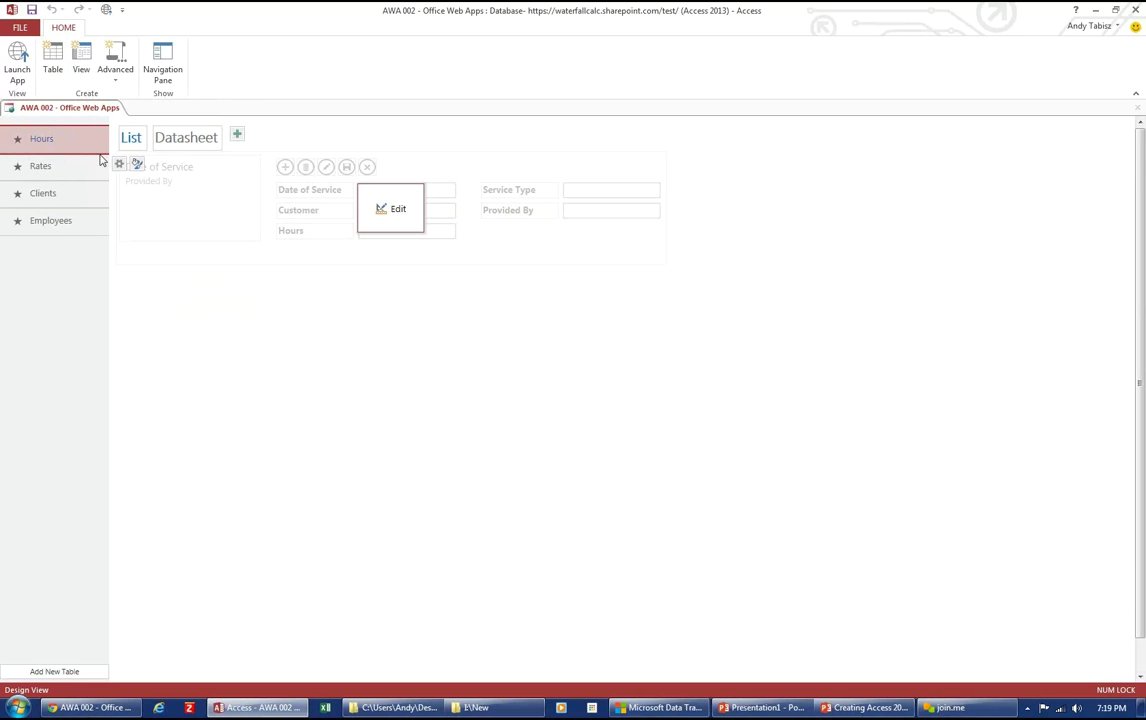
click(52, 166)
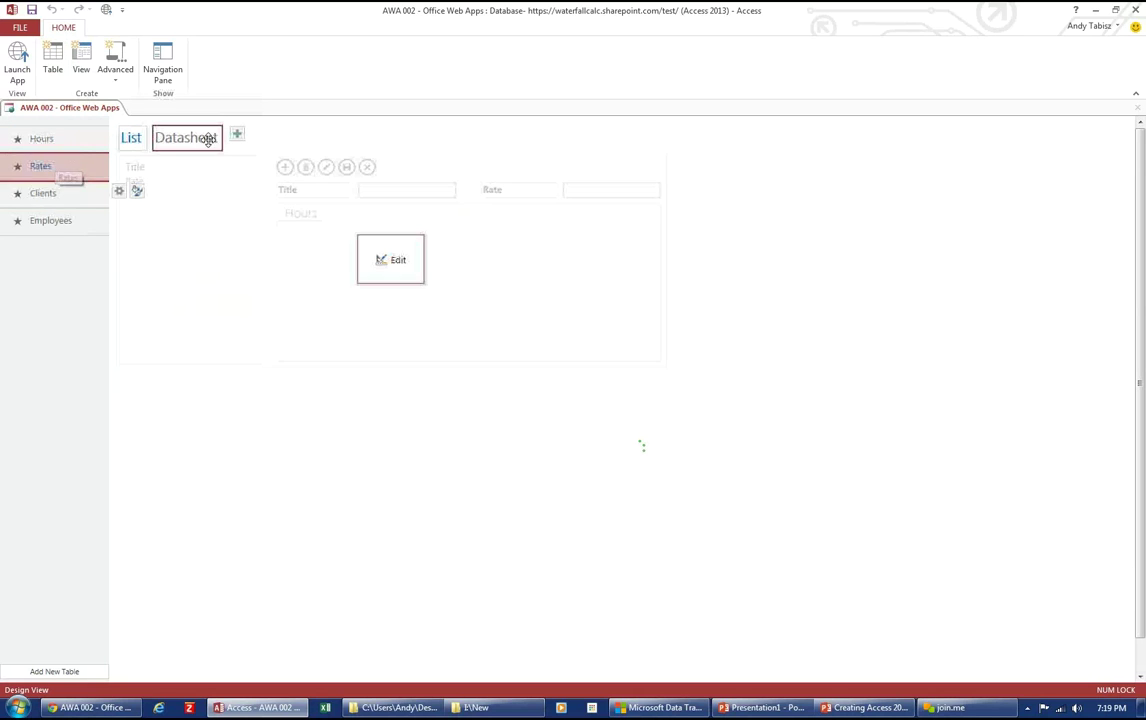
click(48, 193)
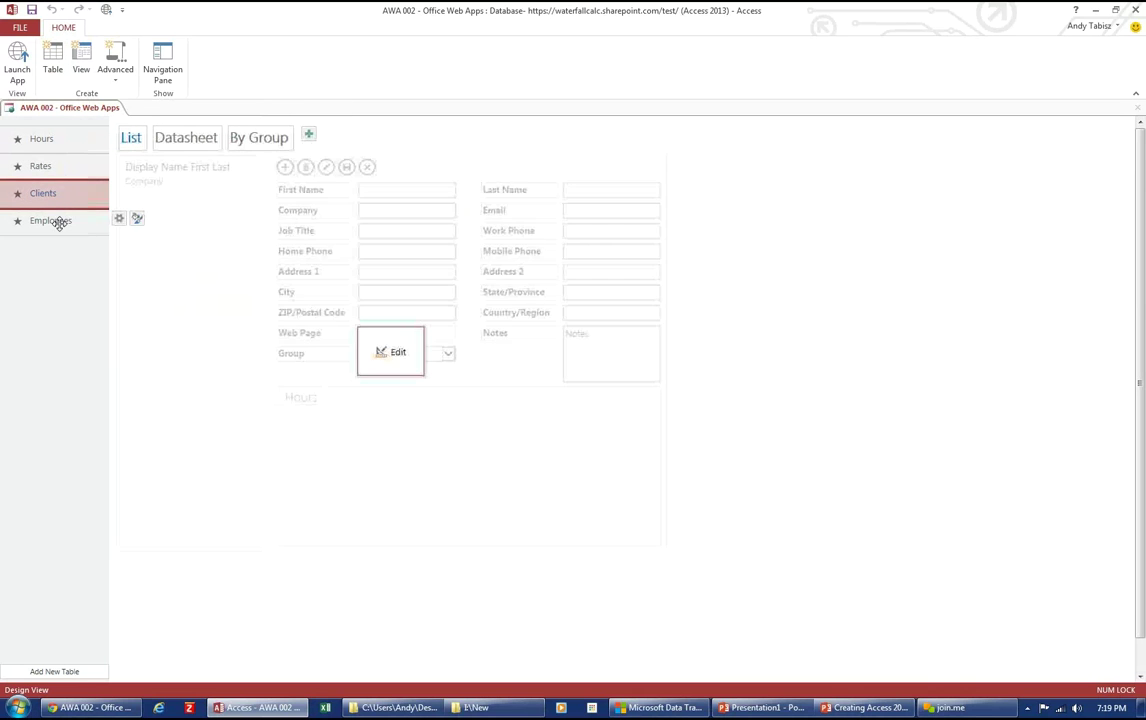
click(59, 220)
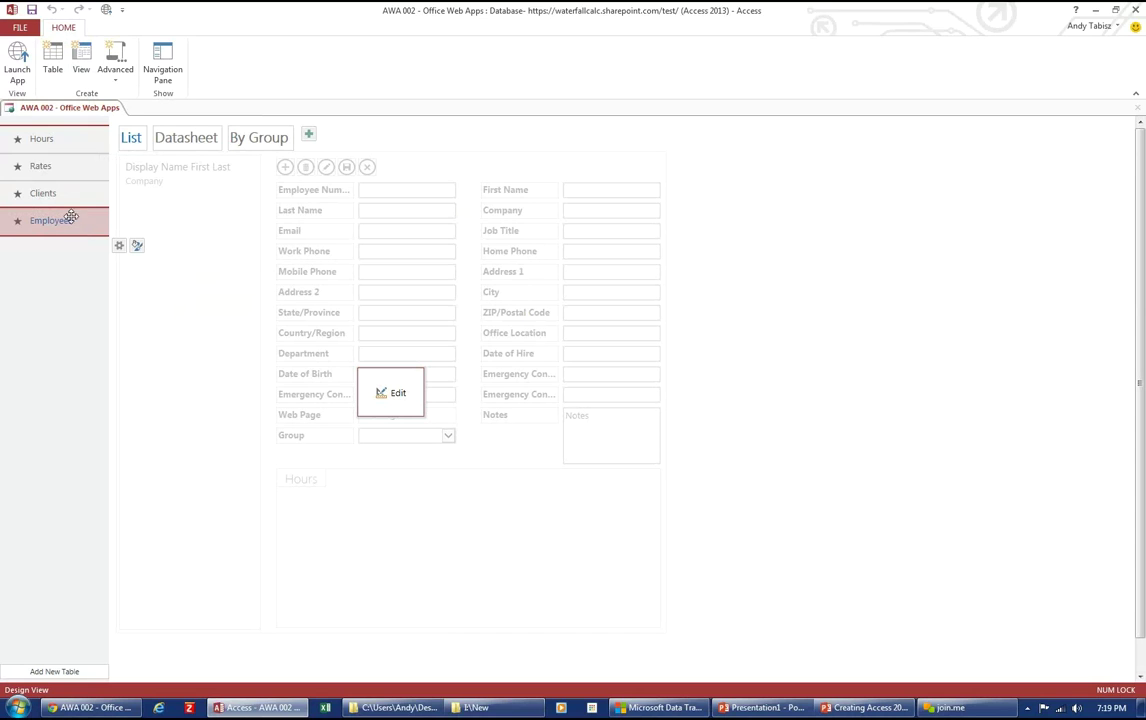
click(130, 139)
click(194, 139)
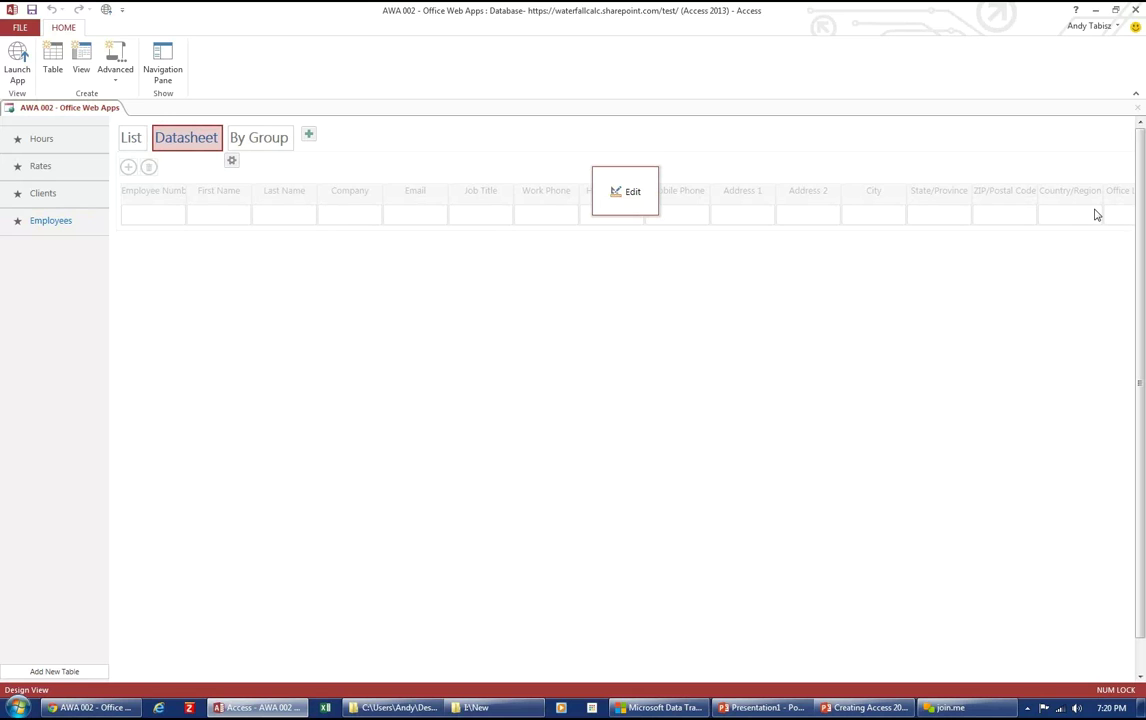
click(262, 137)
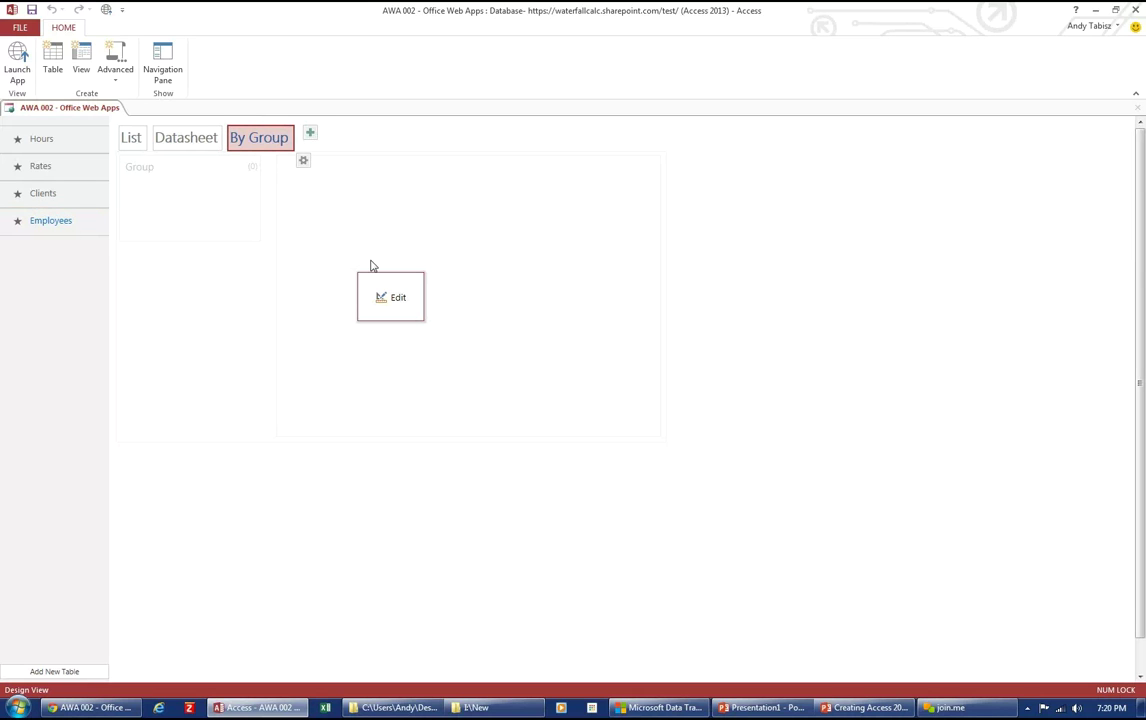
drag(18, 132, 81, 196)
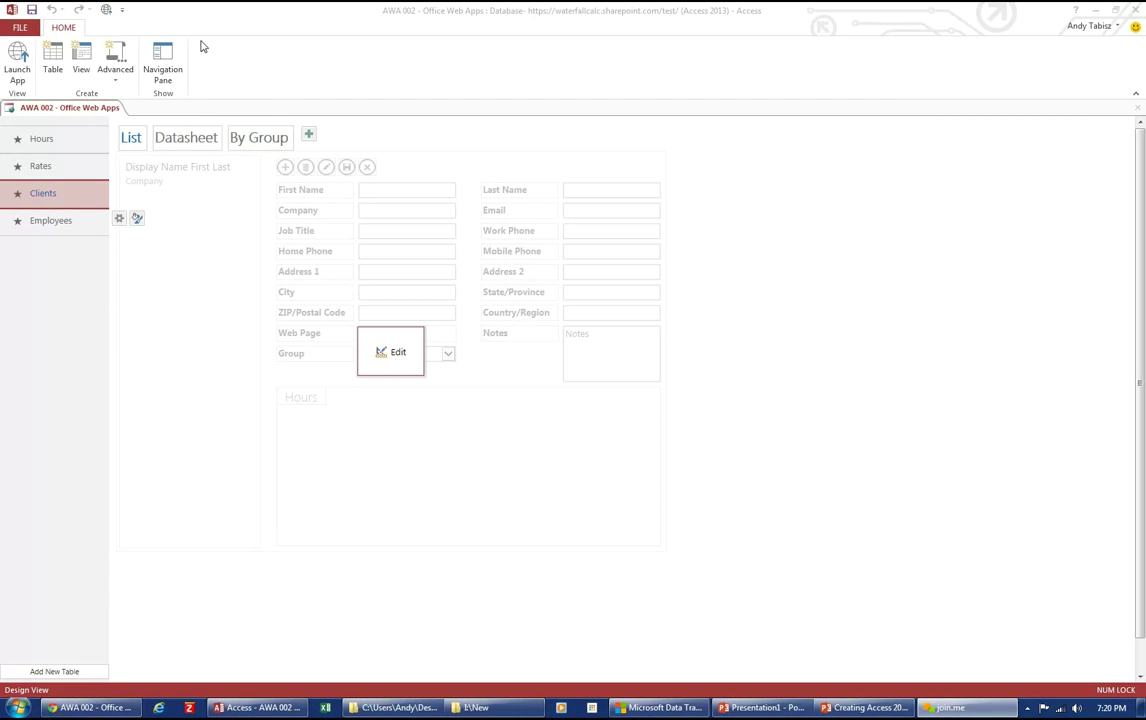
Launch the app in the browser and show the List view of the Clients table
click(20, 55)
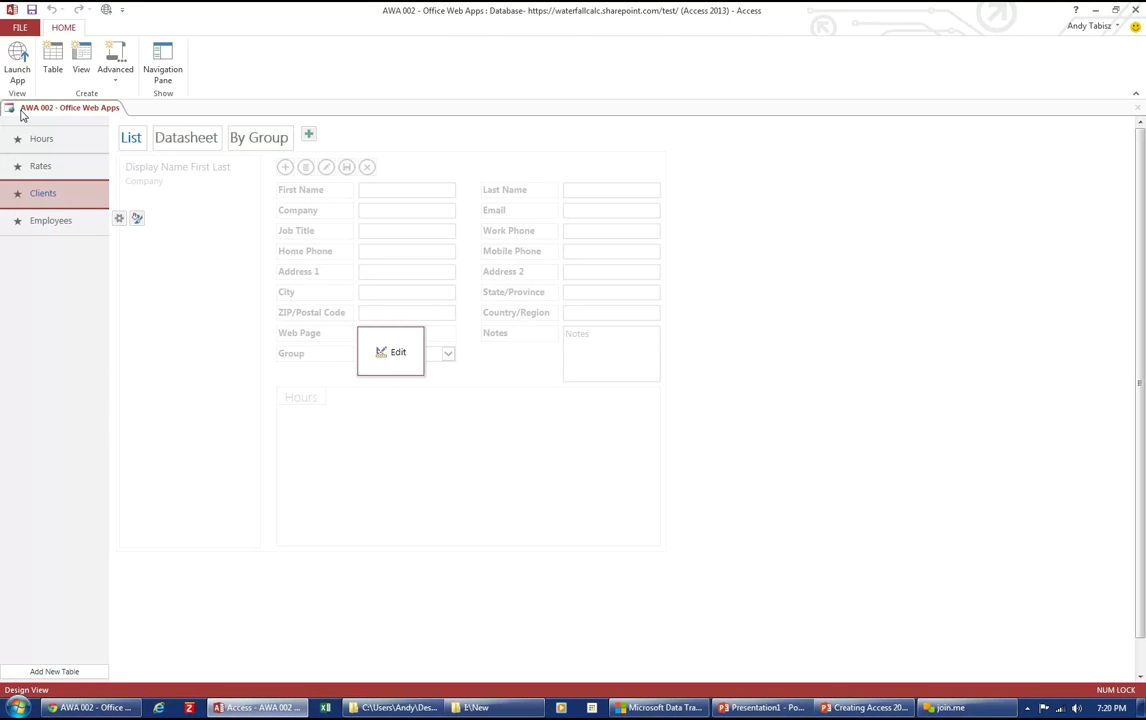
click(22, 59)
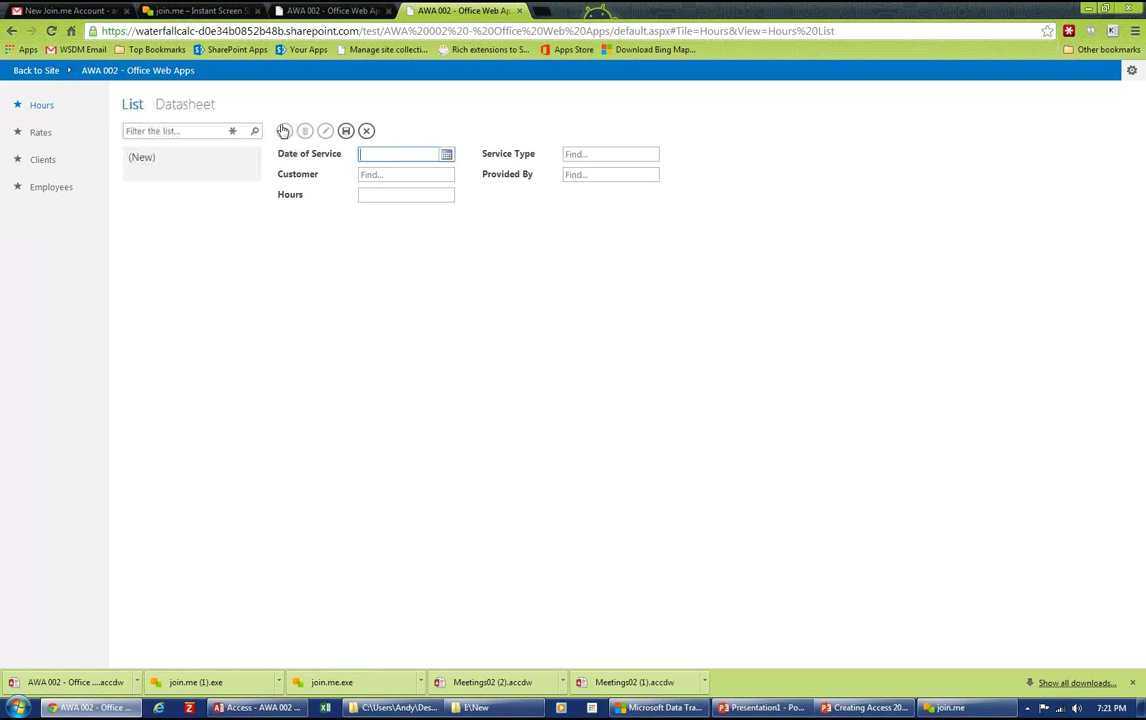
click(57, 161)
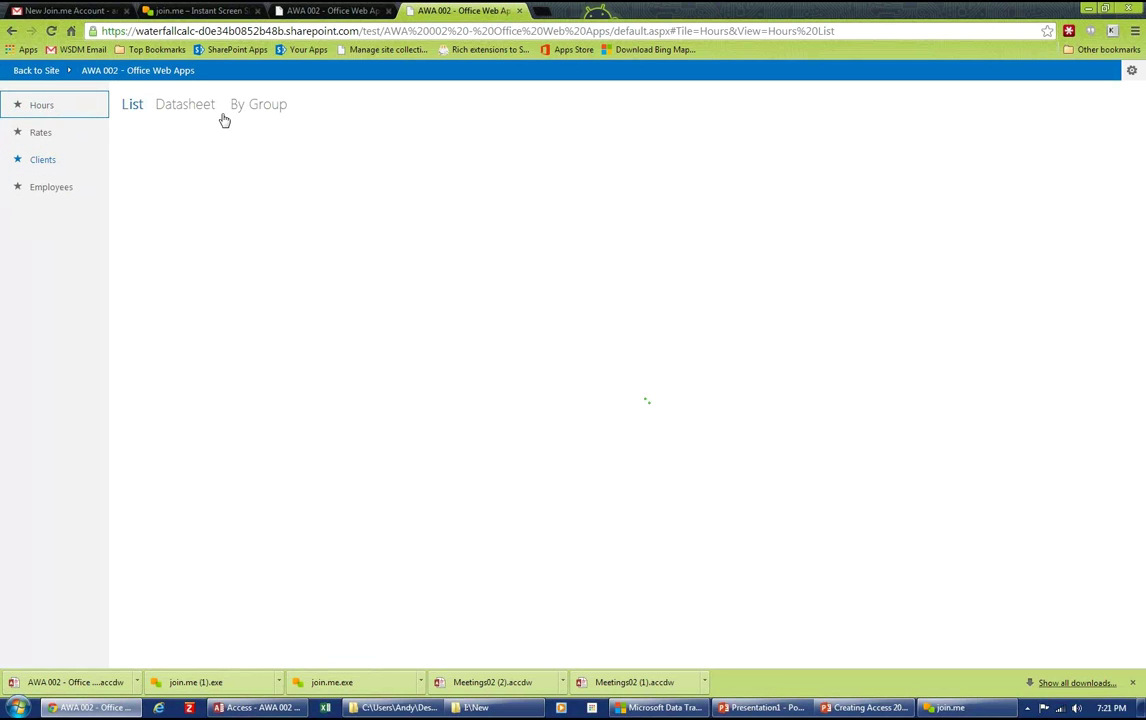
click(42, 158)
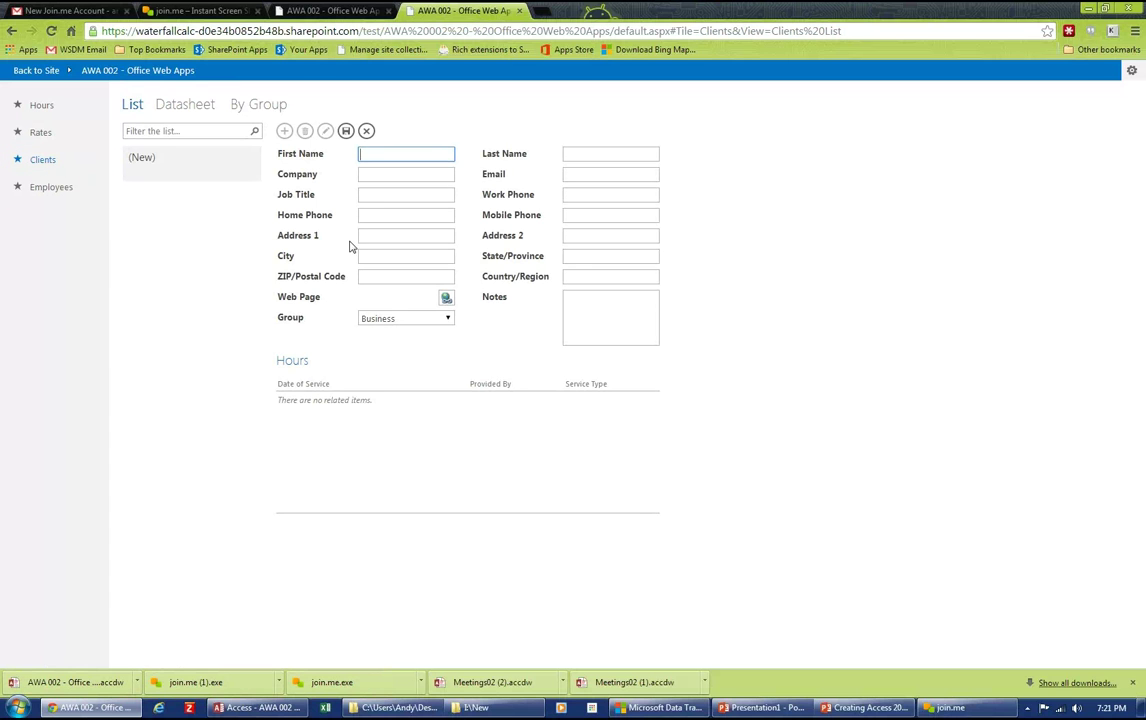
Enter the client's first and last name in the new Clients record
click(421, 152)
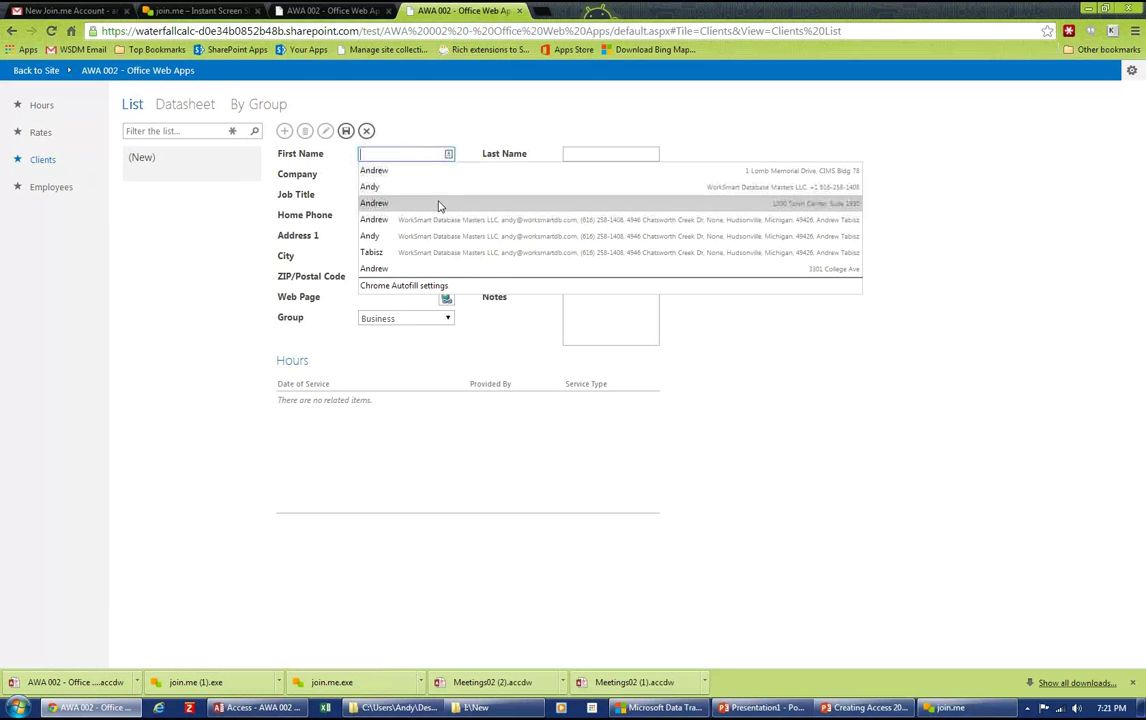
key(Escape)
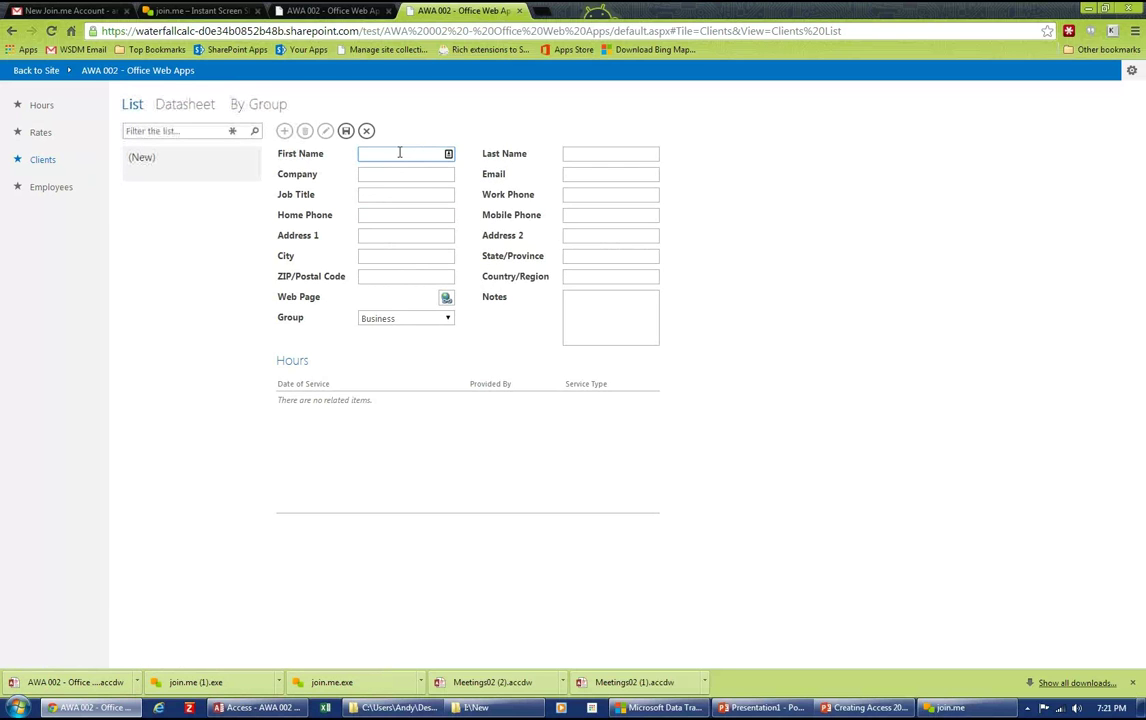
text(Andy)
key(Tab)
text(T)
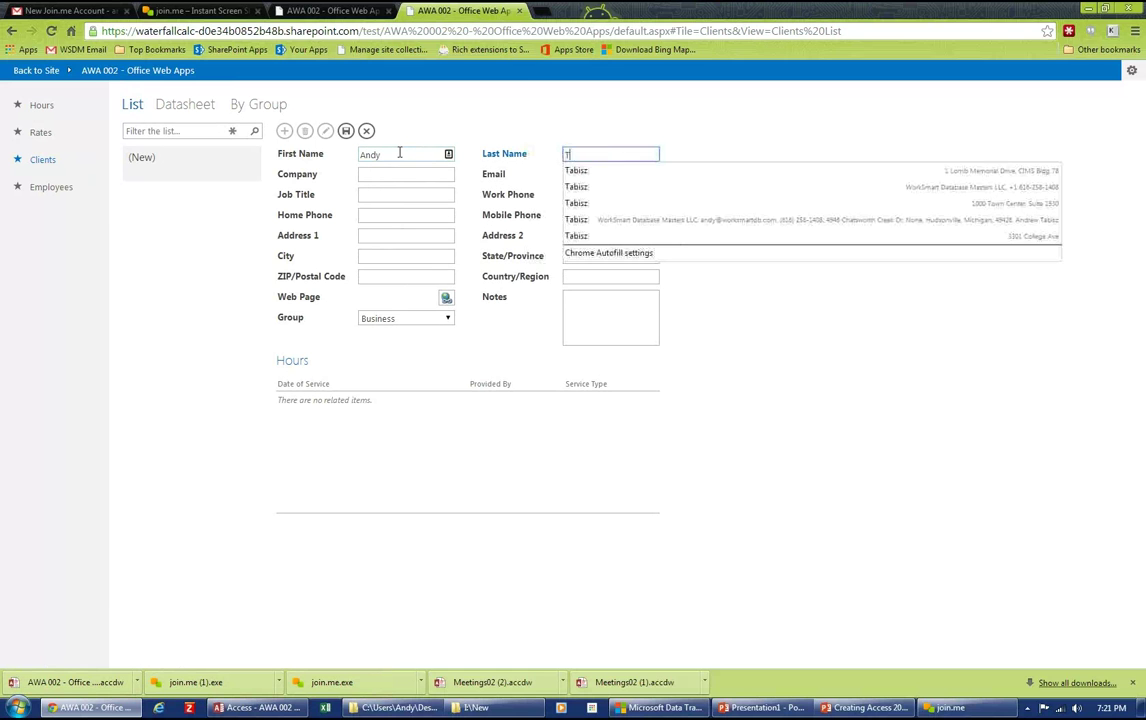
key(Tab)
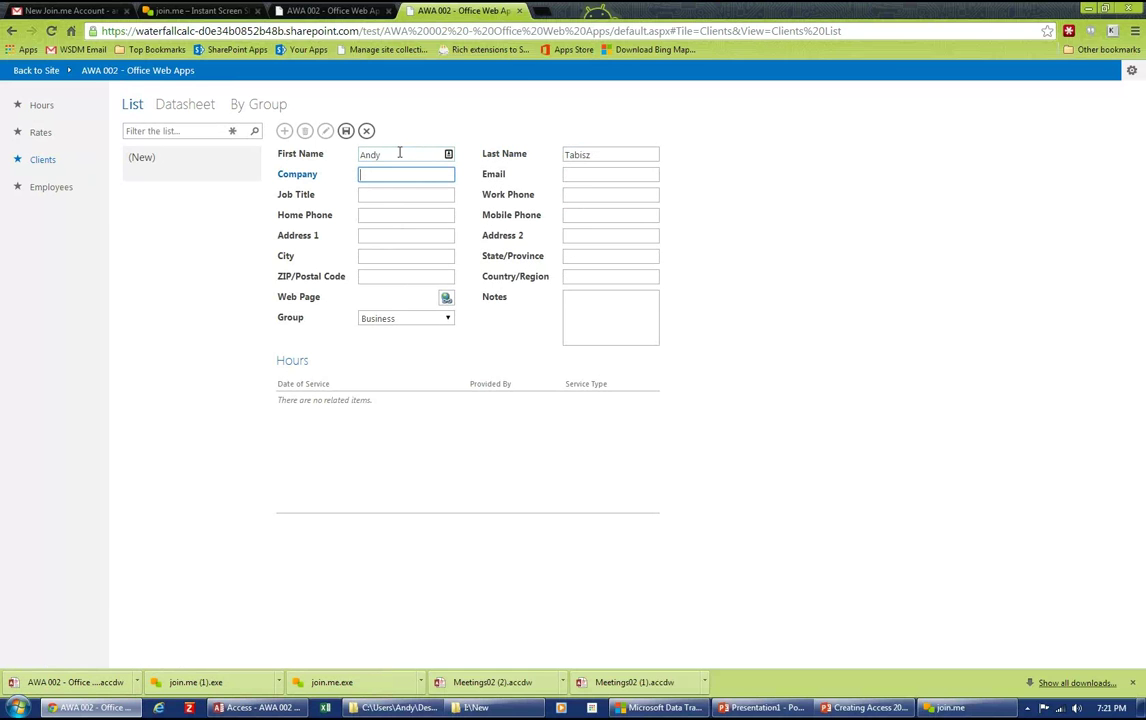
Set the client's company to WorkSmart Database Masters LLC from the autofill suggestions, filling in the stored phone and address details
text(WorkSmart)
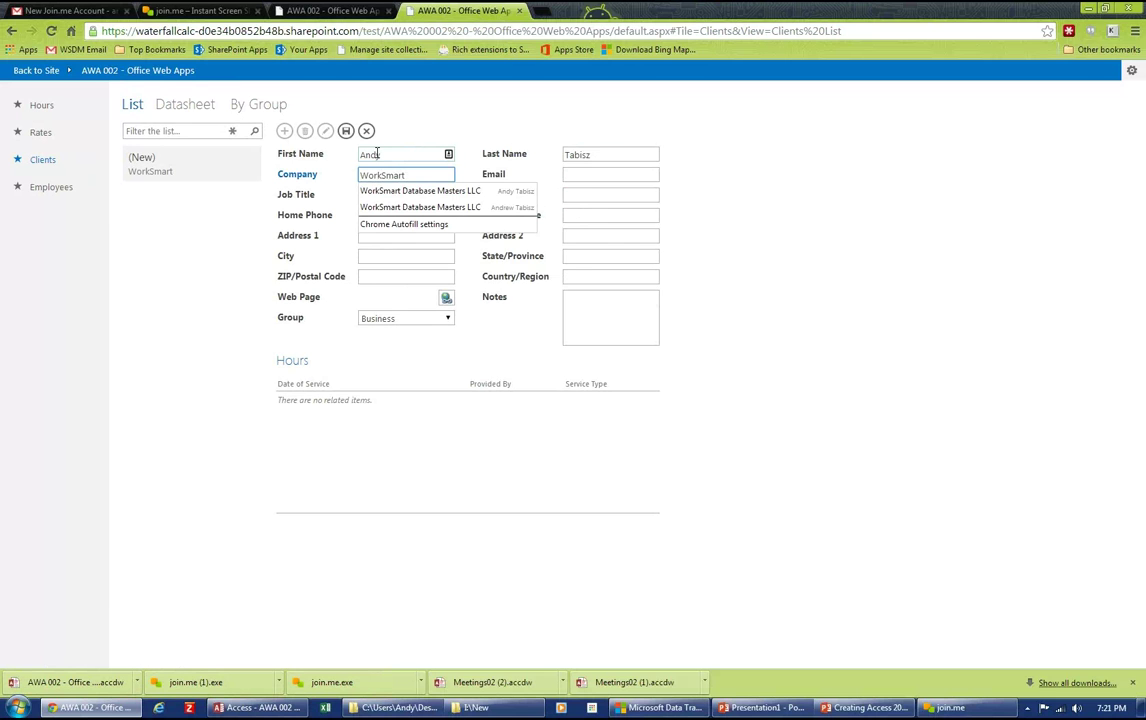
key(Down)
key(Return)
key(Tab)
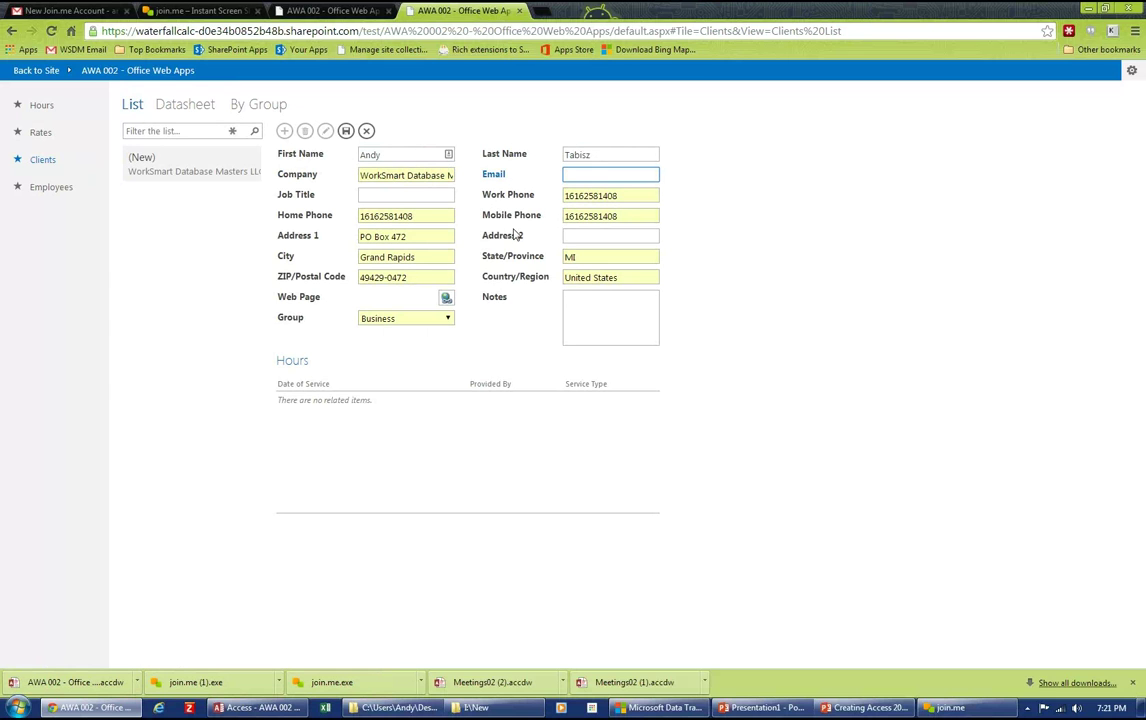
Save the new client record with its first name, last name, company and contact details
click(407, 154)
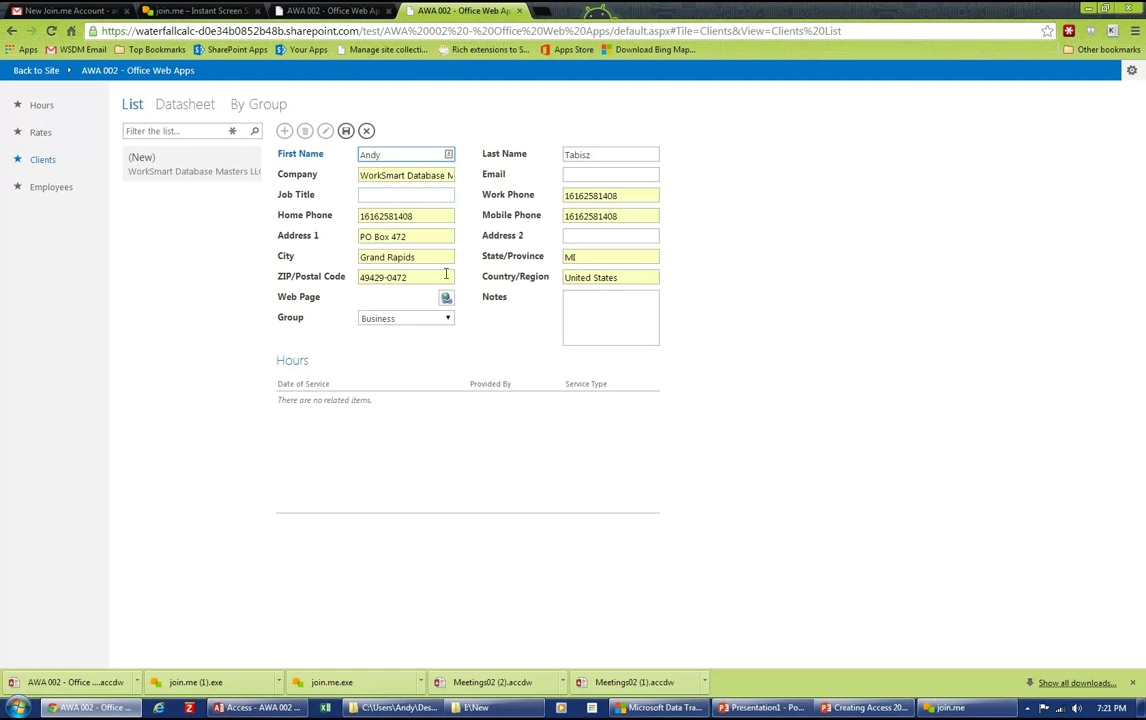
click(445, 197)
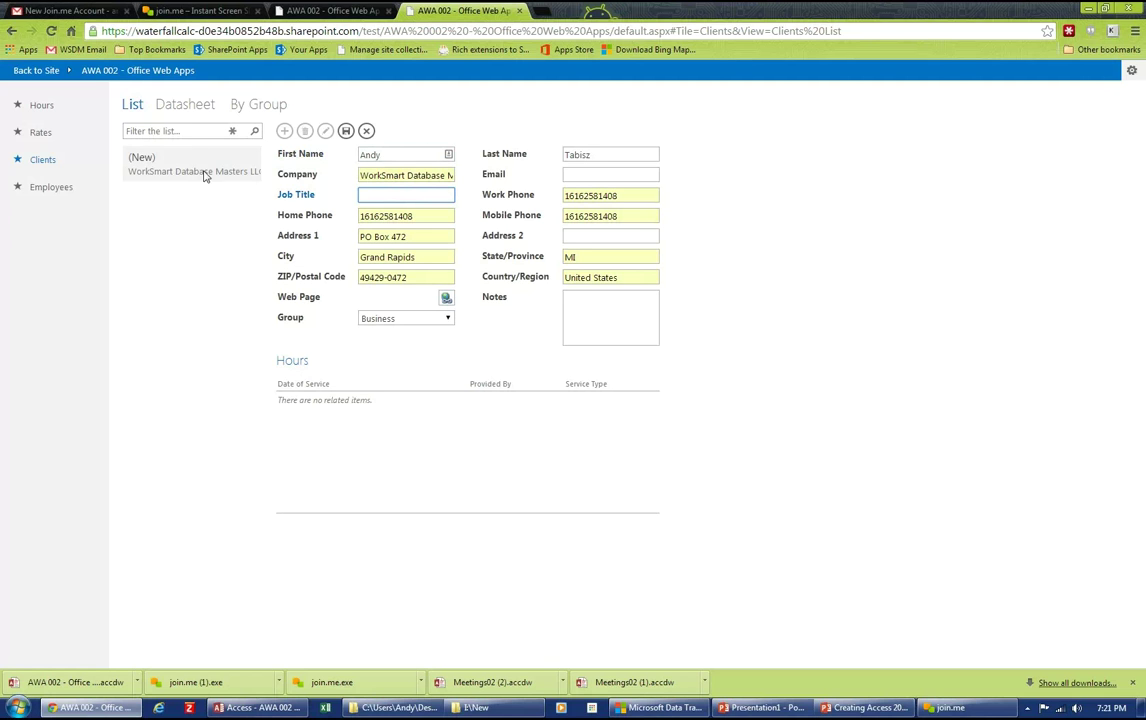
click(346, 131)
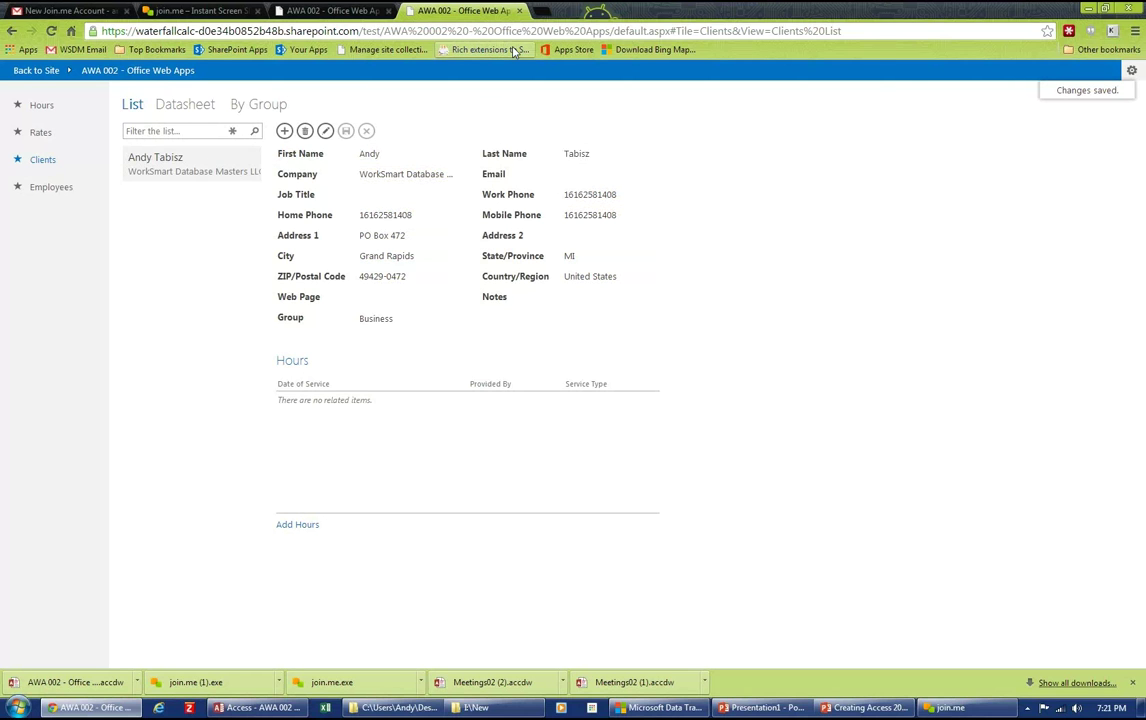
Add another record to the Clients table and enter the client's first and last name
click(285, 132)
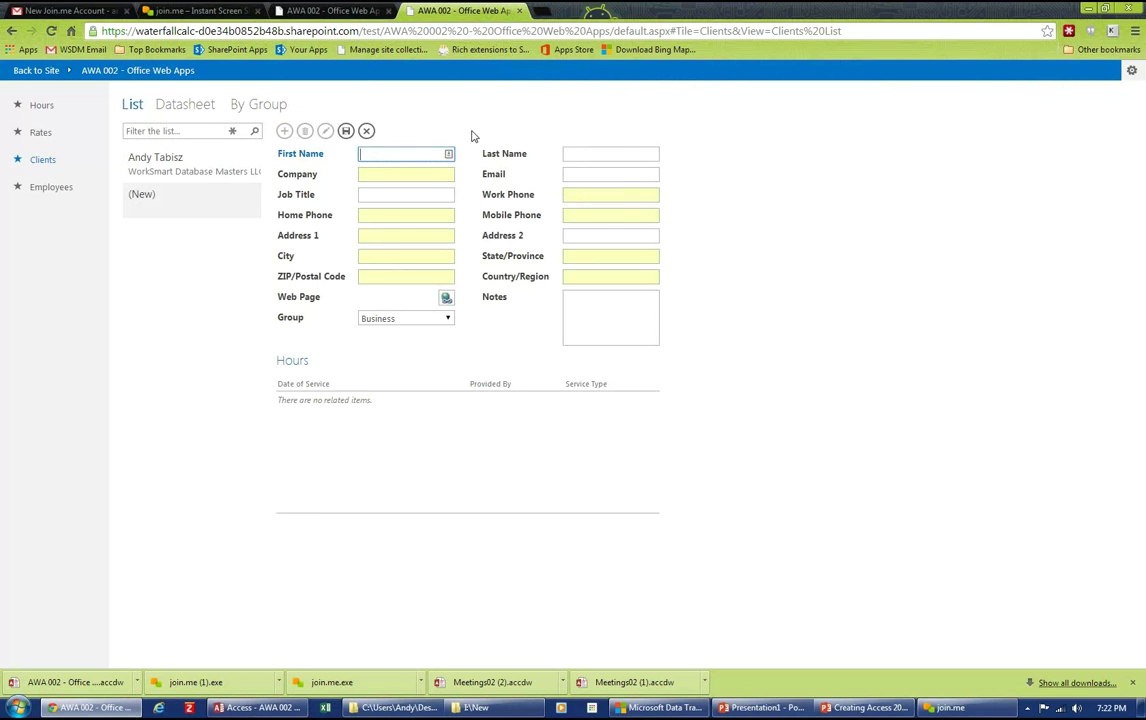
text(Tom)
key(Tab)
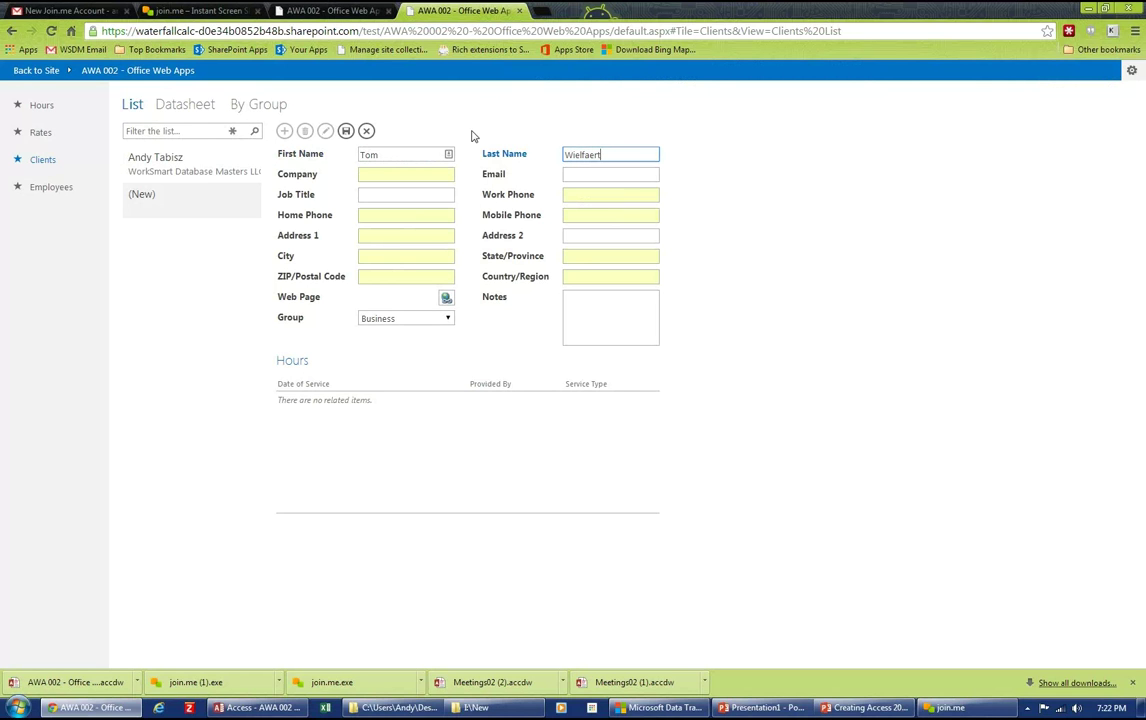
key(Tab)
key(shift+Tab)
click(619, 155)
Set the second client's company to Computer in the Country
key(Tab)
text(C)
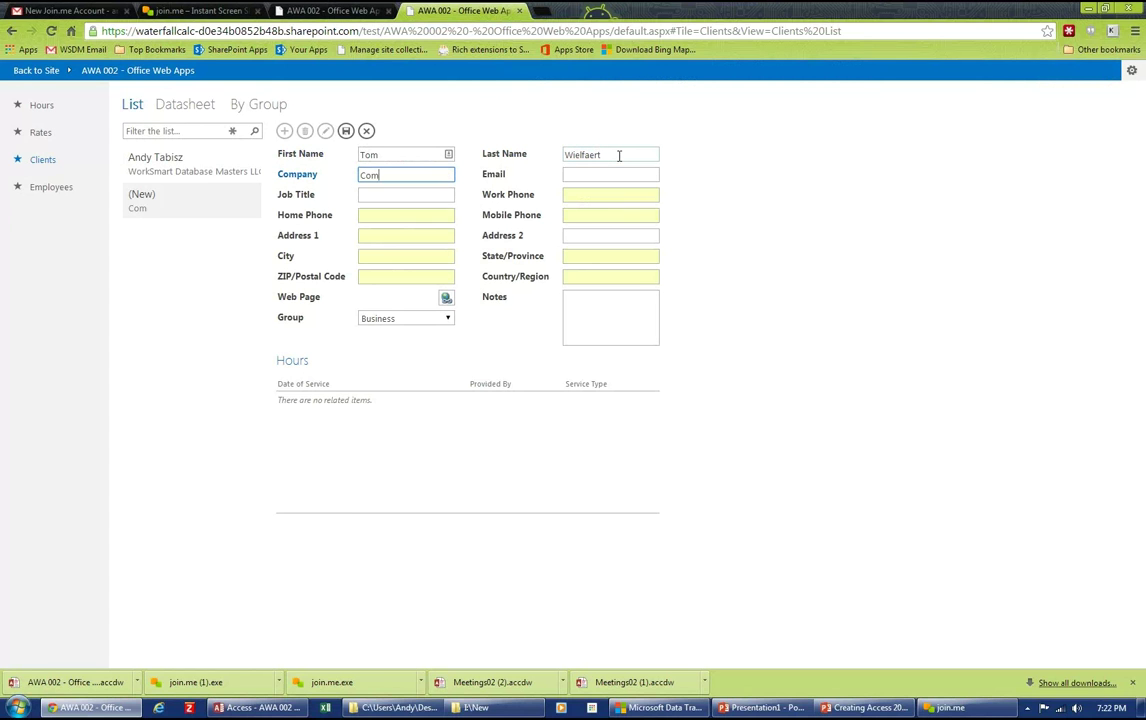
text(omputer in the Cuontry)
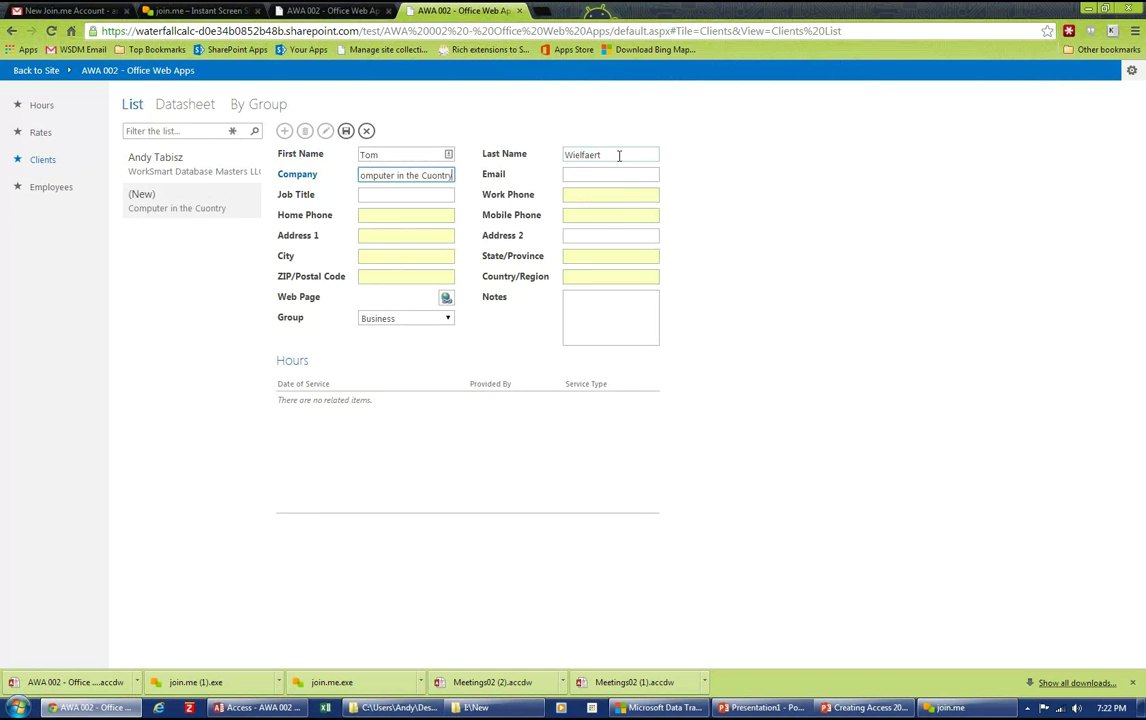
key(BackSpace)
key(BackSpace)
key(BackSpace)
key(BackSpace)
text(try)
key(Tab)
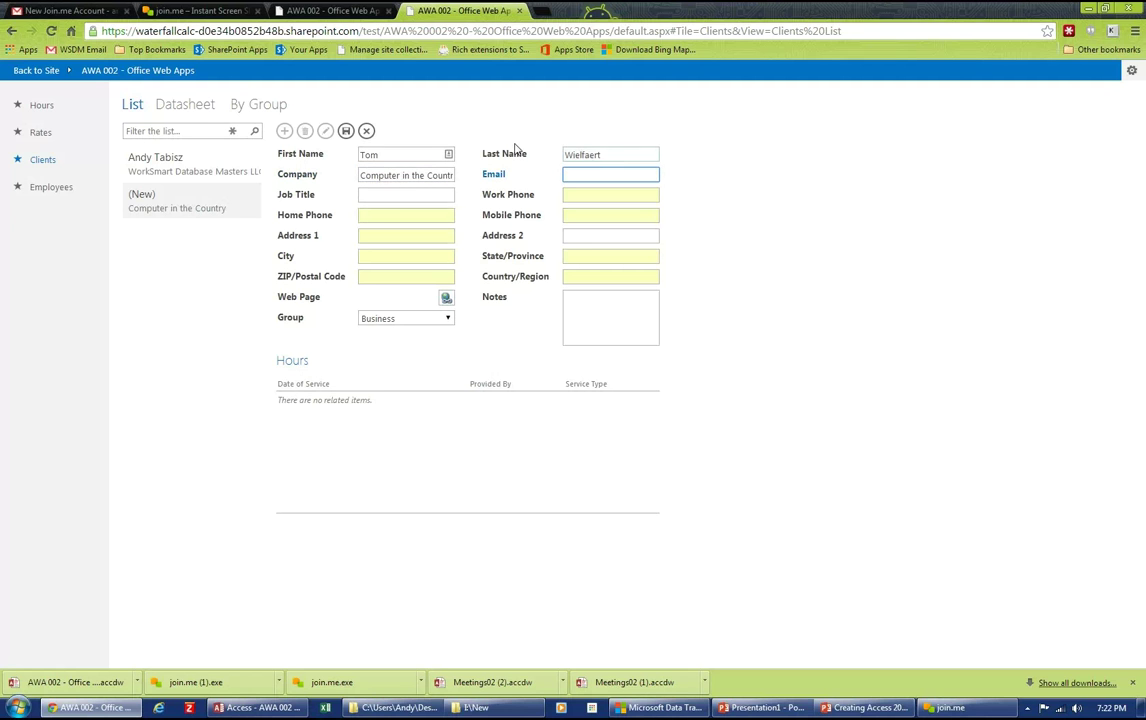
Save the second client record and review the Clients table in Datasheet view before returning to List view
click(381, 215)
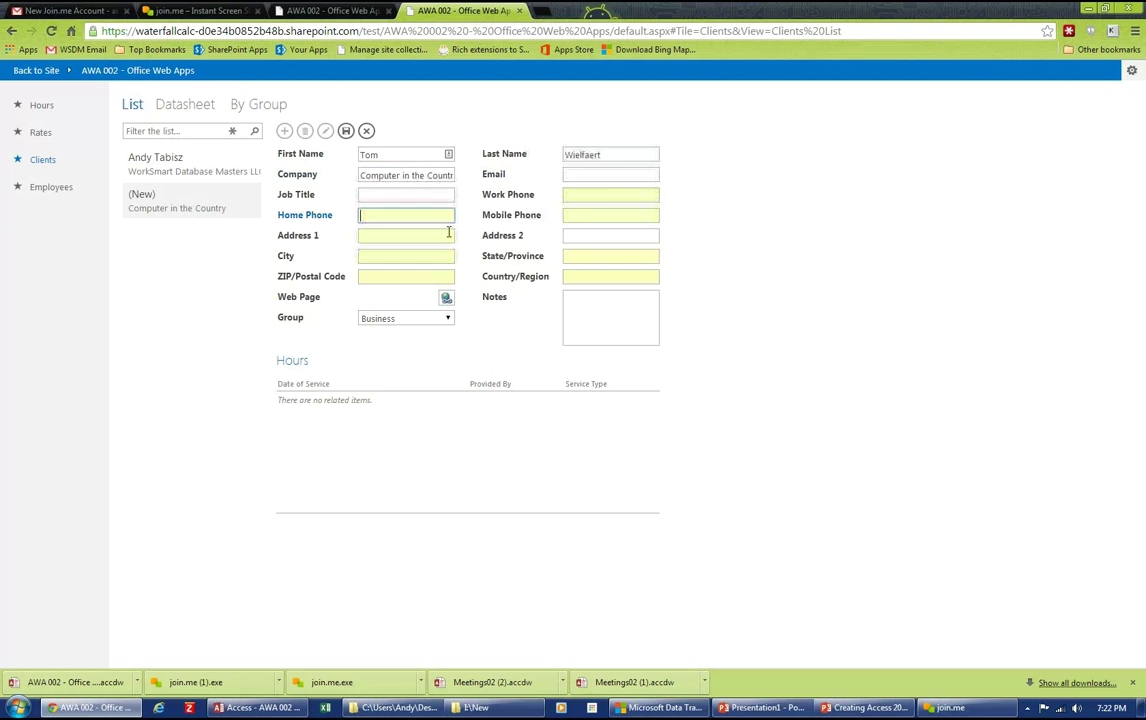
click(410, 195)
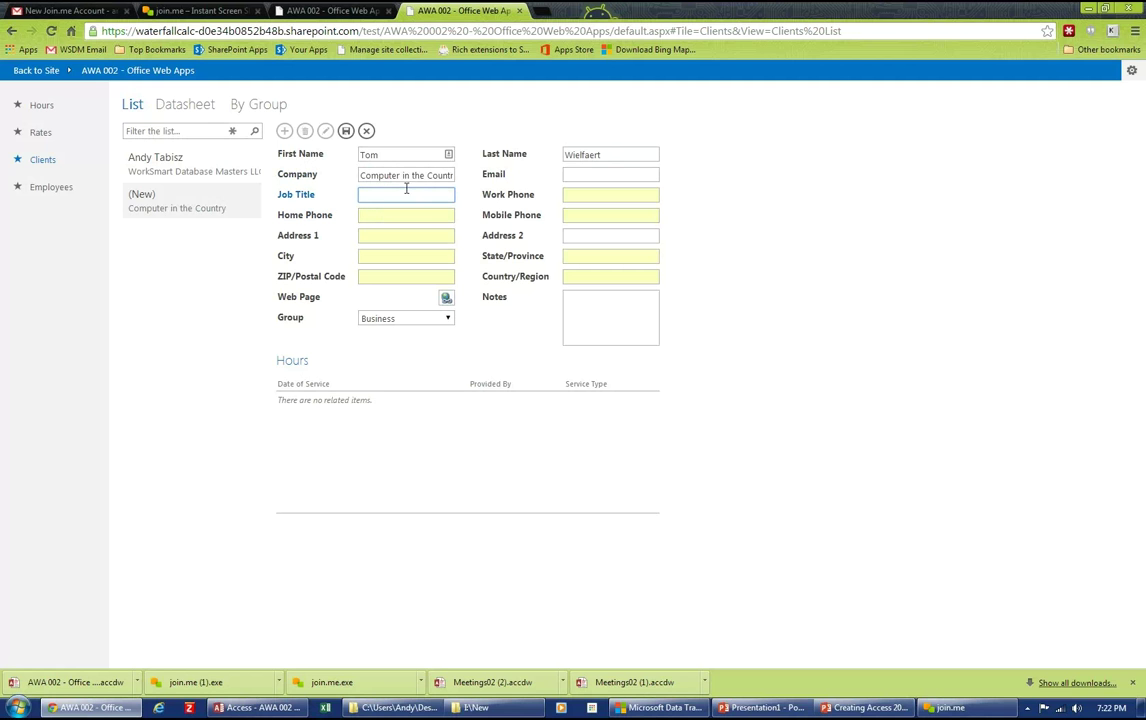
click(346, 131)
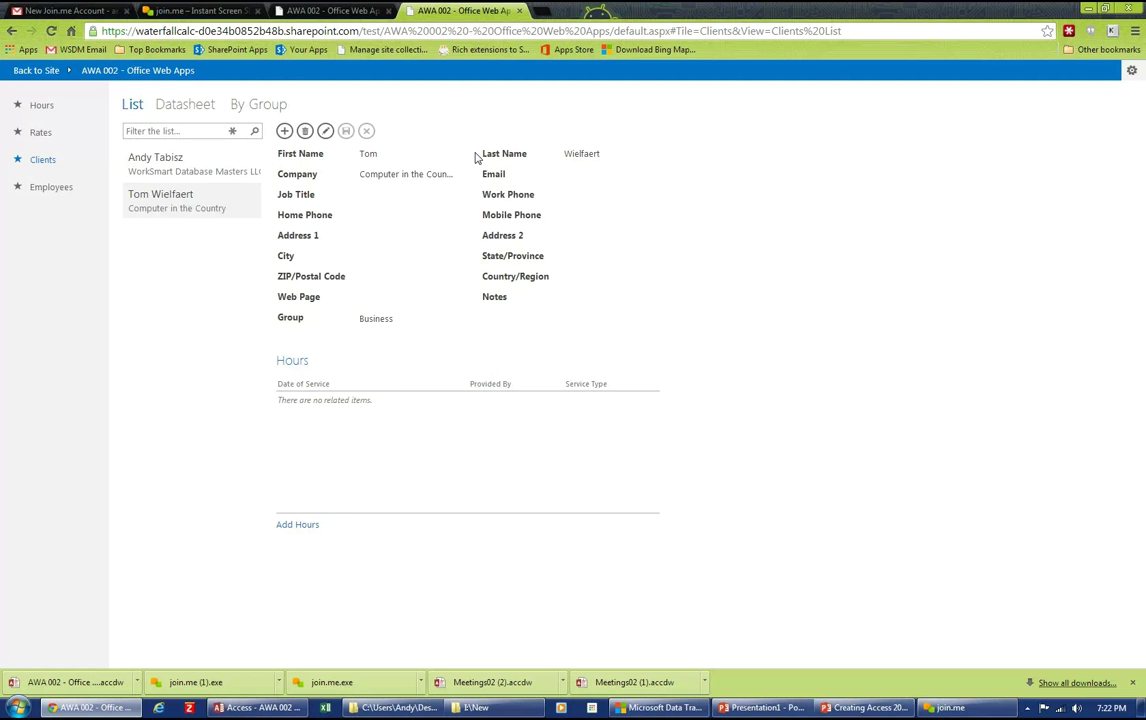
click(195, 108)
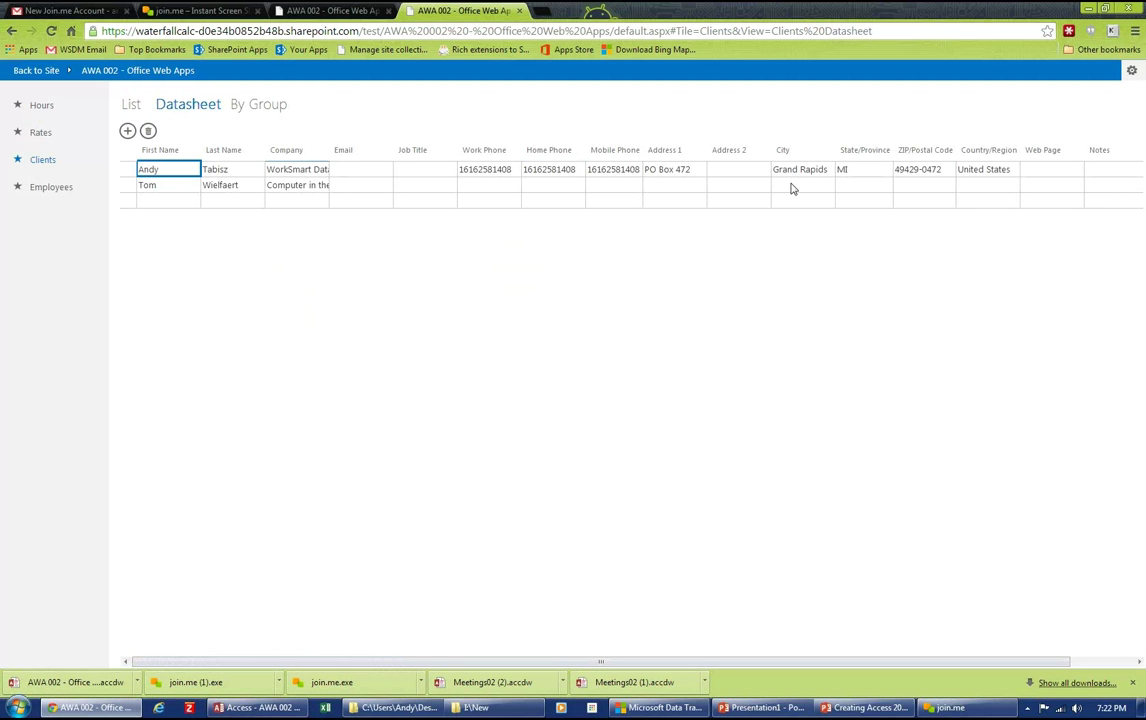
click(132, 104)
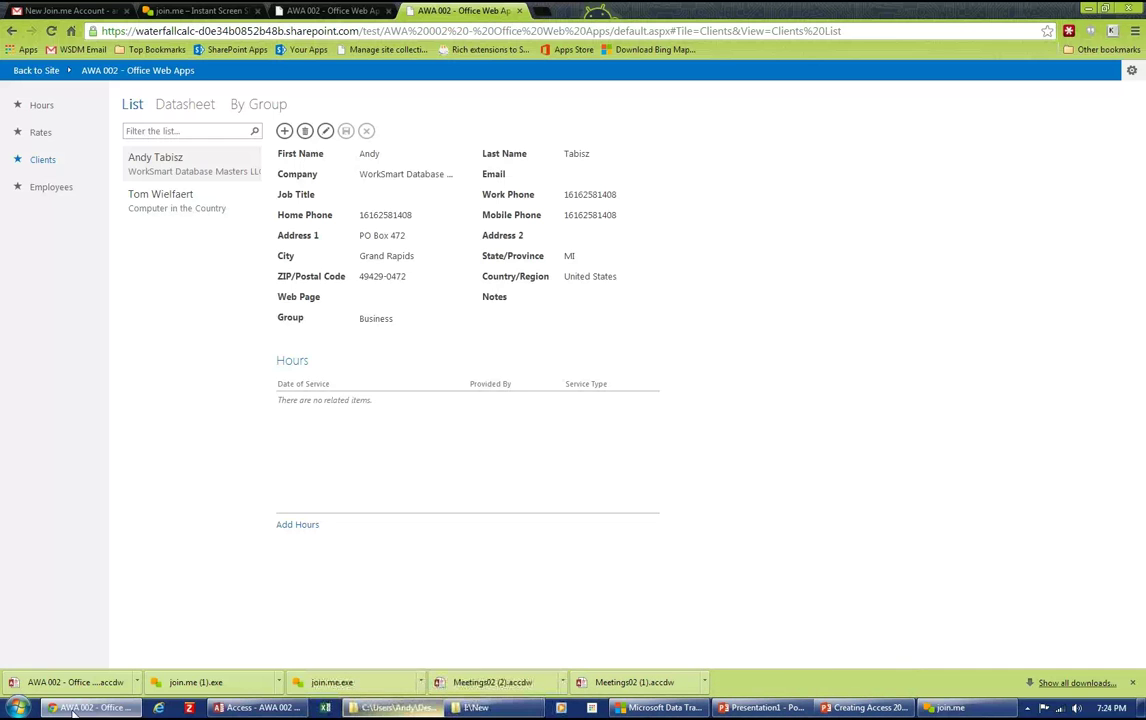
Switch to Access, show the Navigation Pane and examine the advanced object types that can be created
click(253, 708)
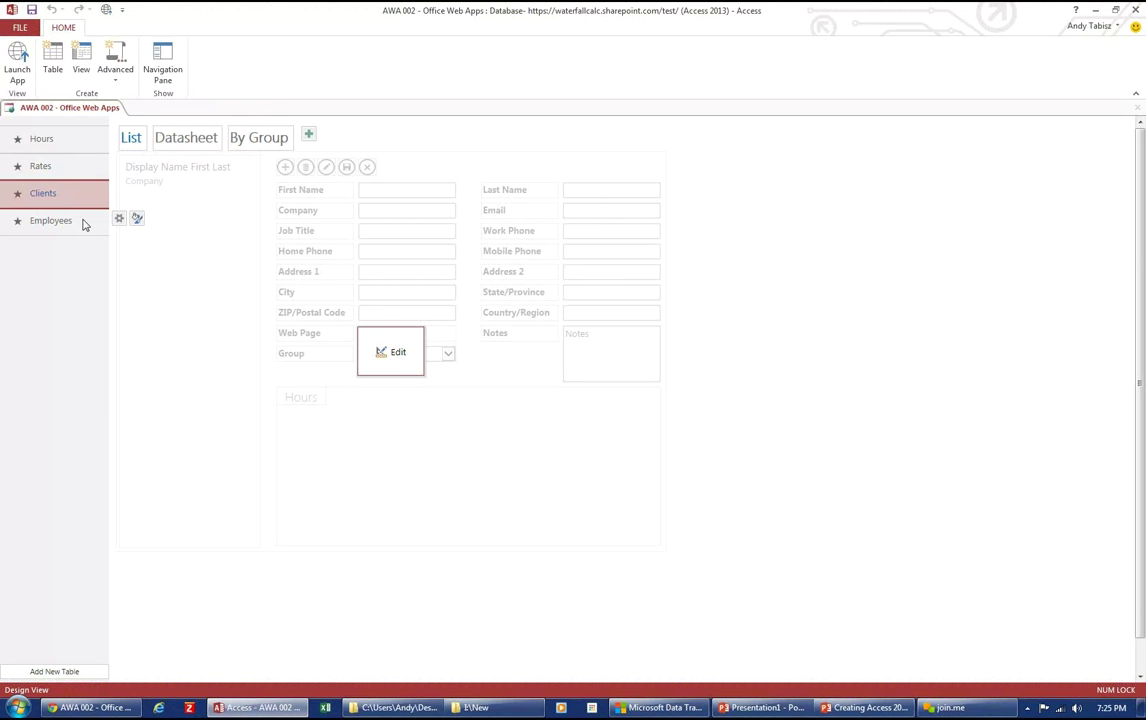
click(163, 62)
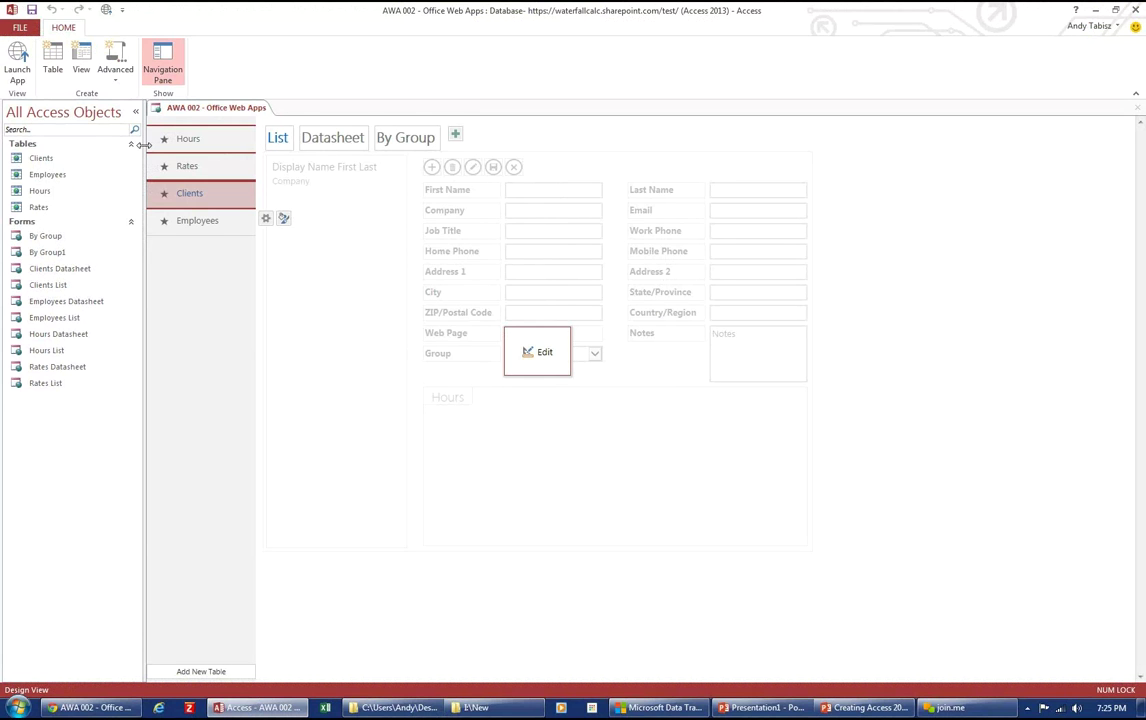
click(116, 83)
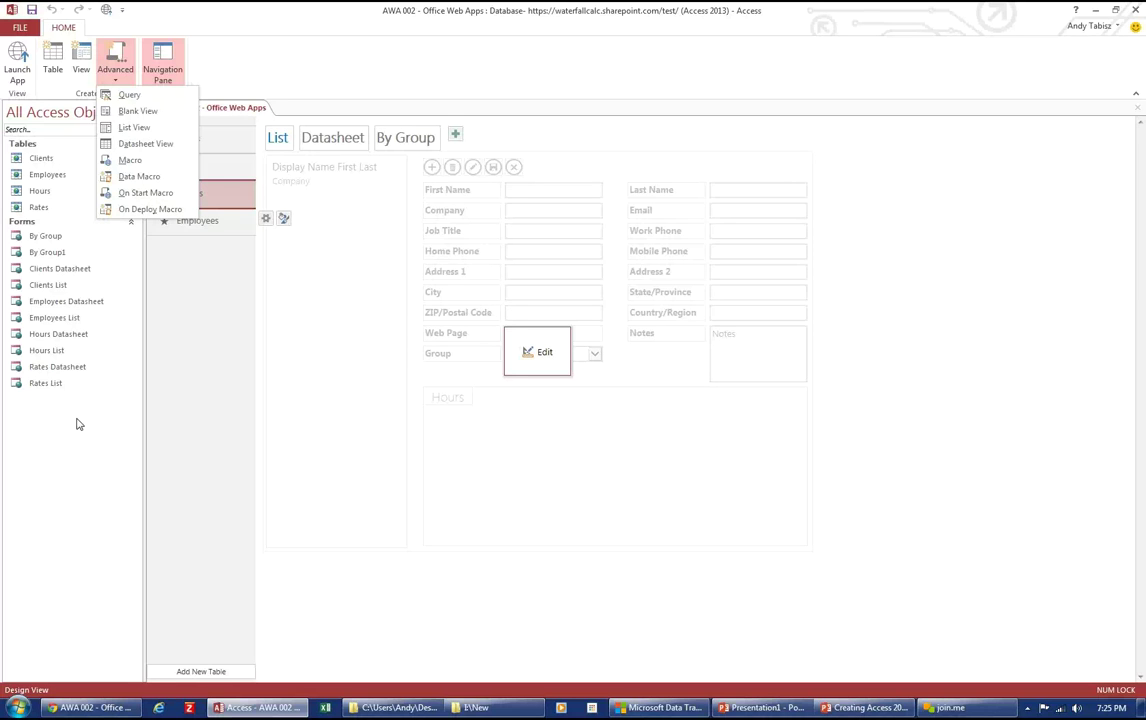
click(427, 36)
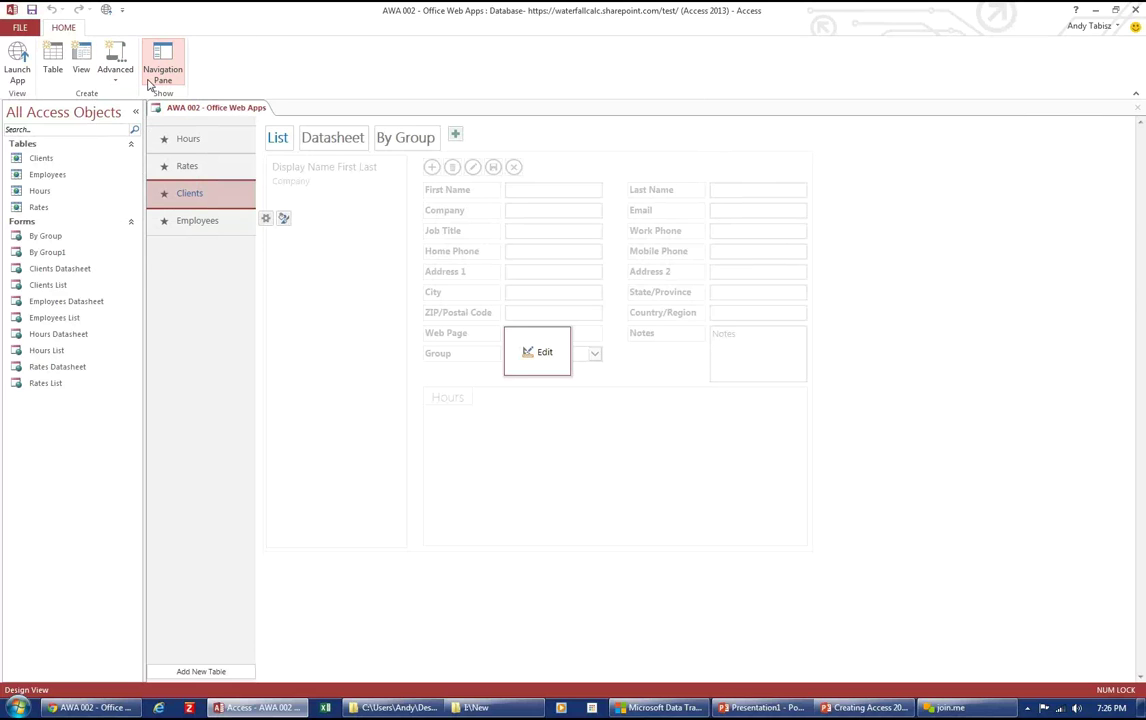
click(117, 76)
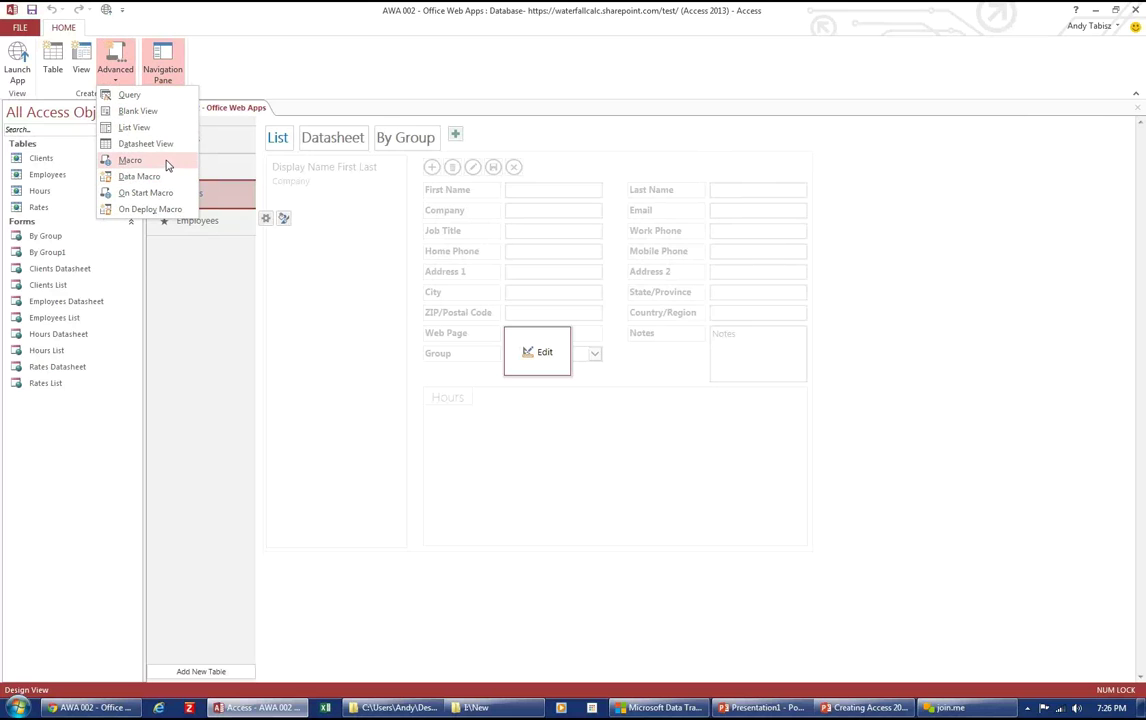
click(474, 60)
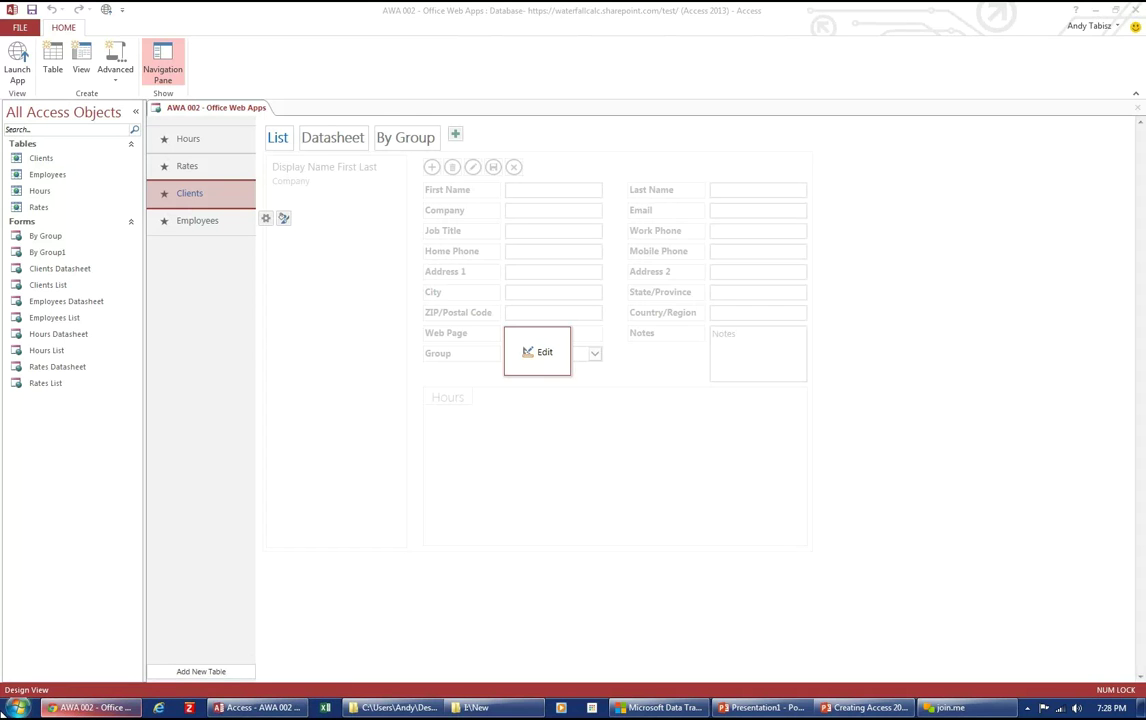
Launch Excel 2013 from the Microsoft Office 2013 programs and maximize its window
key(super)
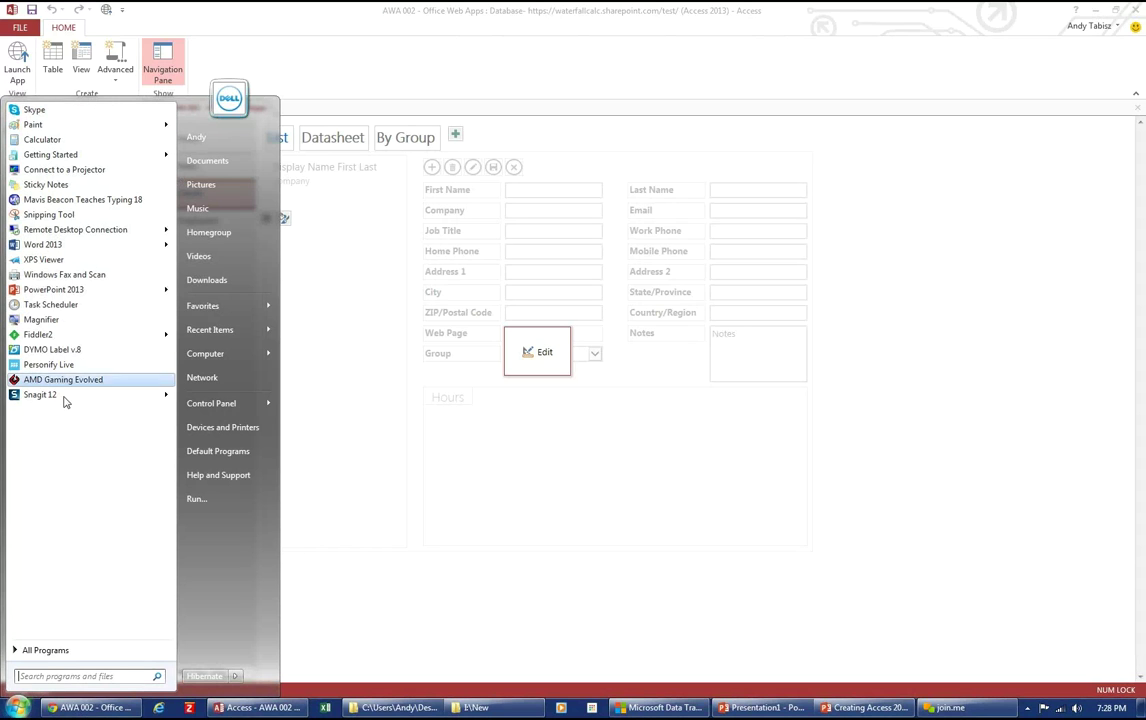
click(18, 705)
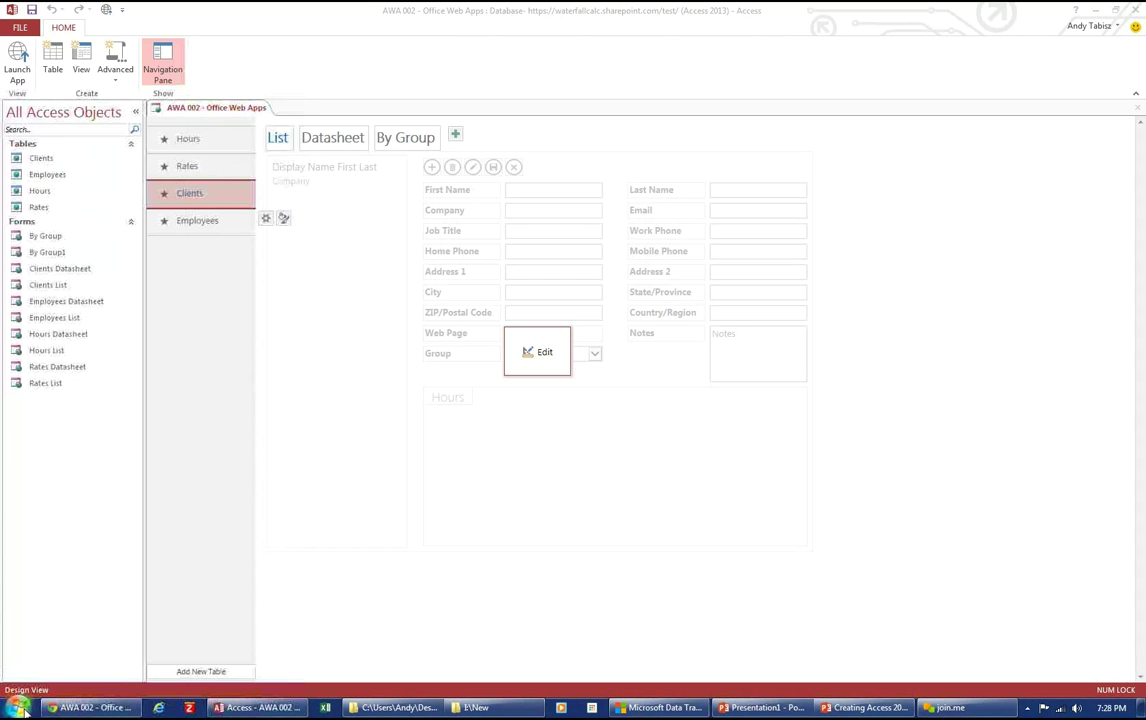
click(18, 705)
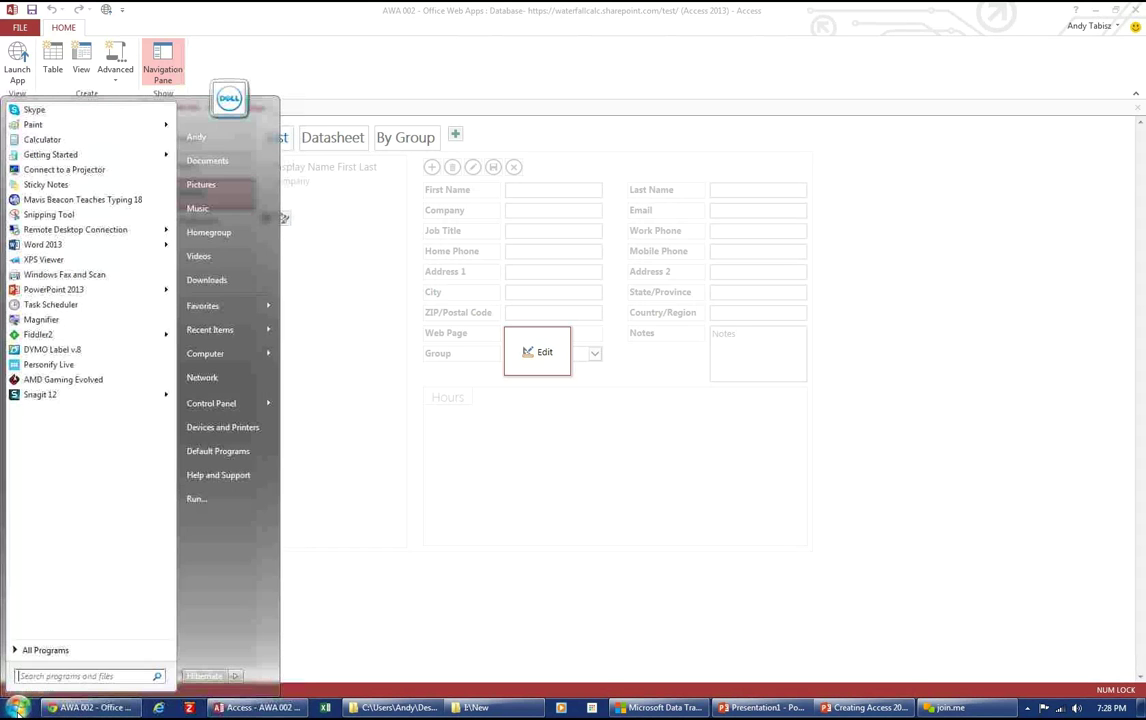
click(70, 652)
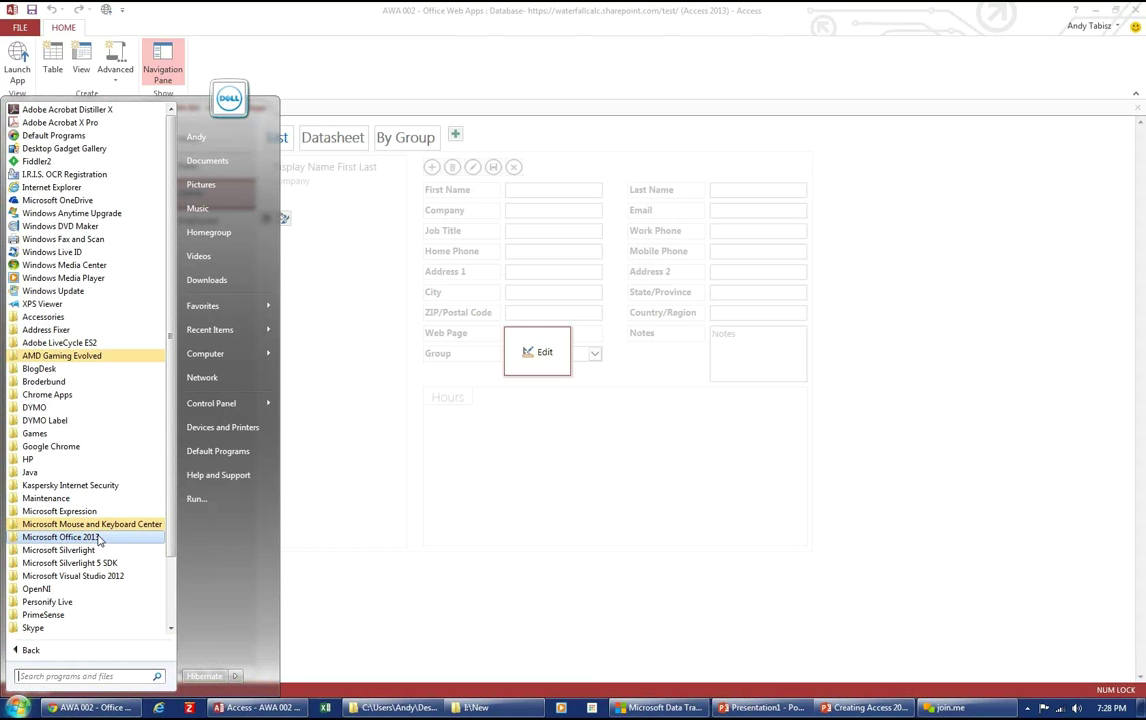
click(55, 537)
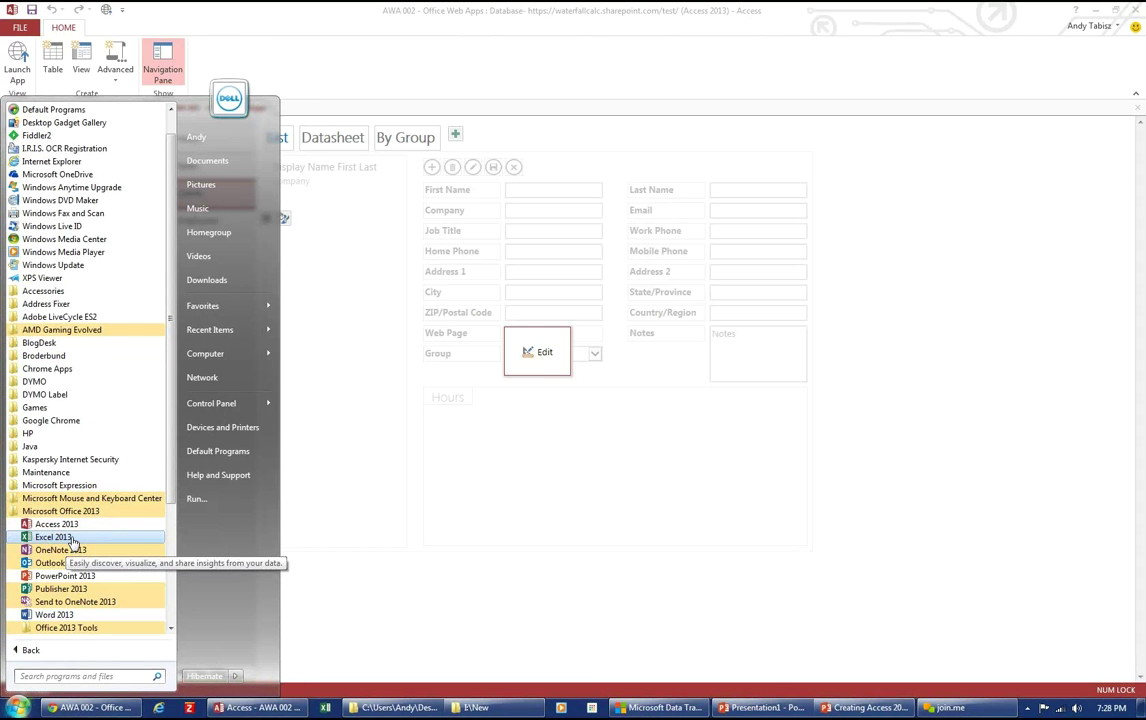
click(53, 537)
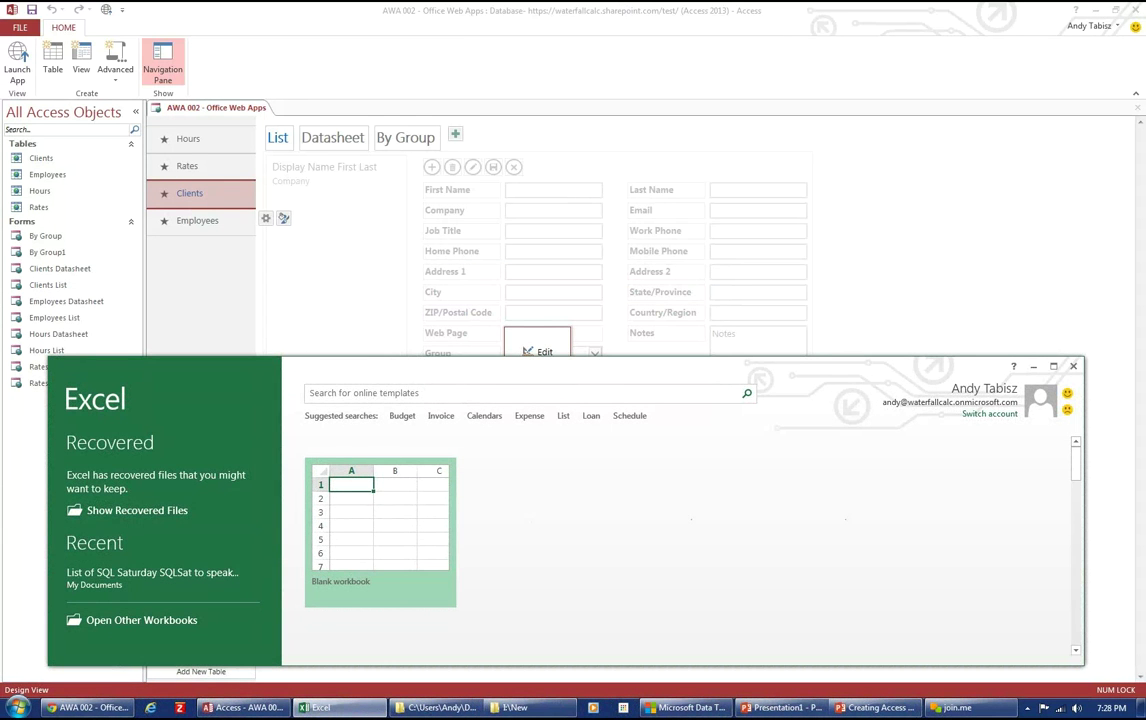
click(1054, 370)
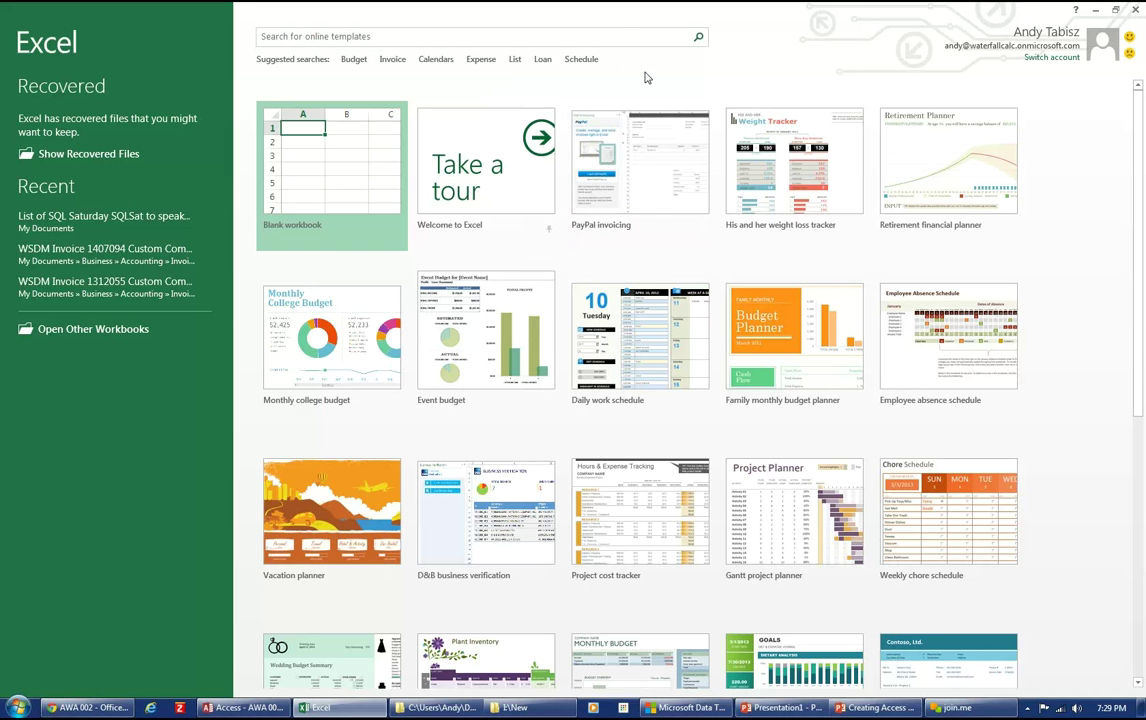
Create a blank workbook and close Document Recovery, removing the recovered files
click(344, 151)
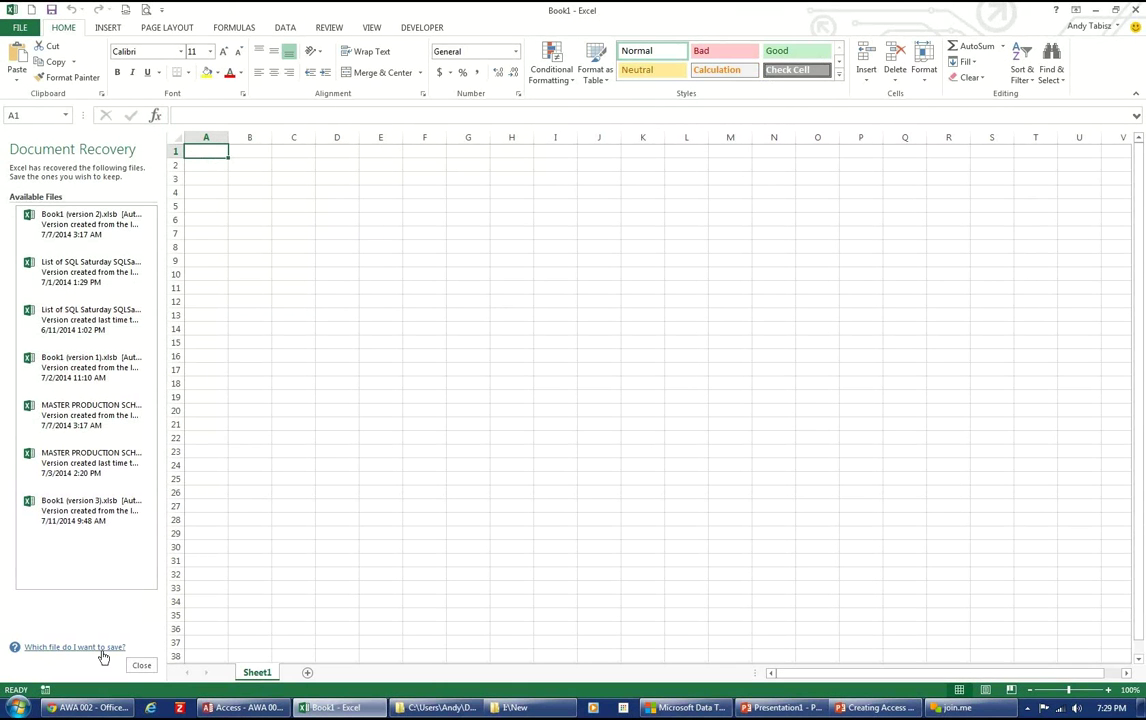
click(141, 665)
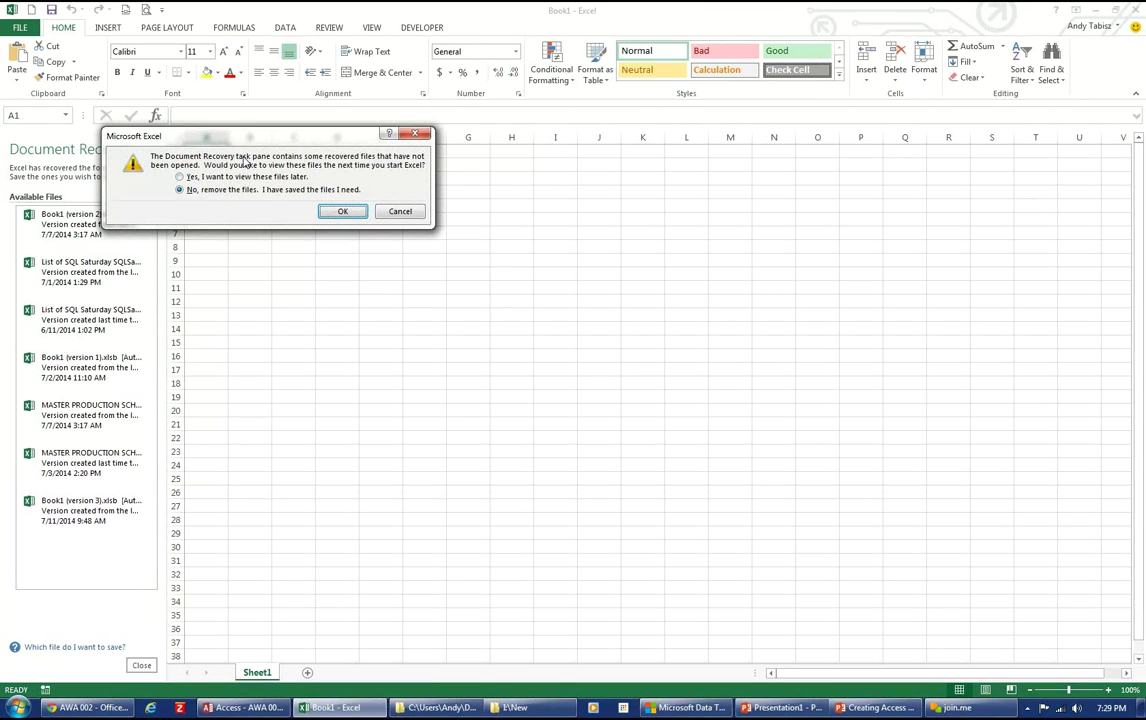
click(330, 210)
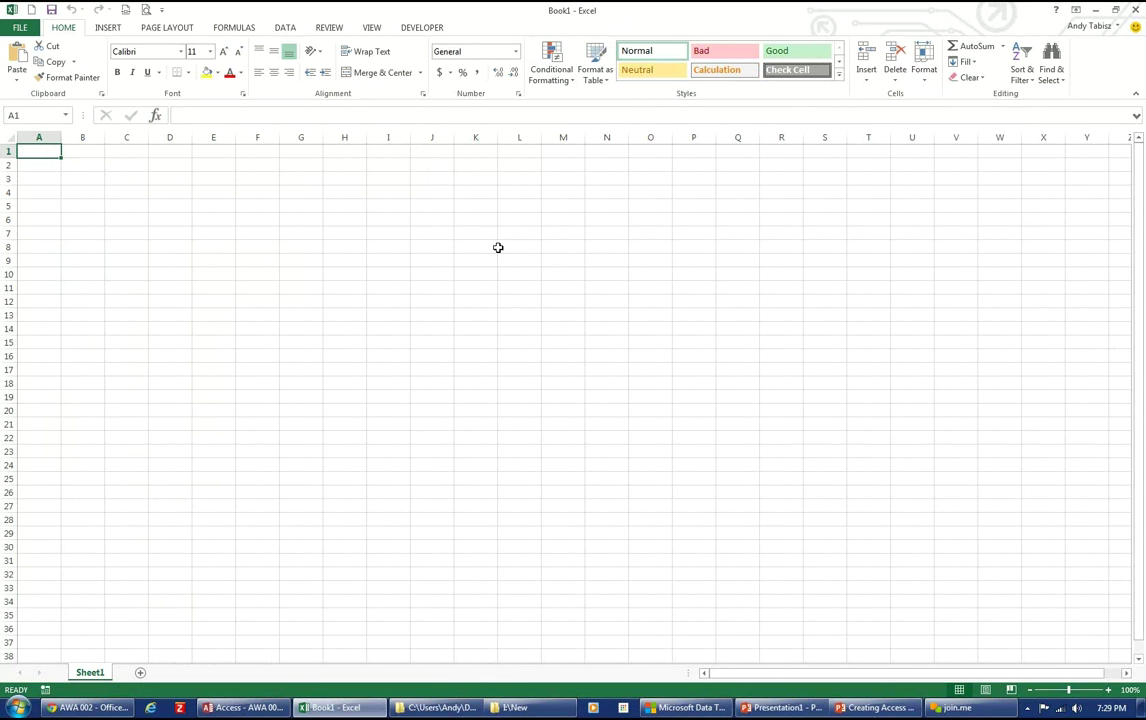
Check the recently used apps, open the Apps for Office store and browse its featured apps
click(108, 27)
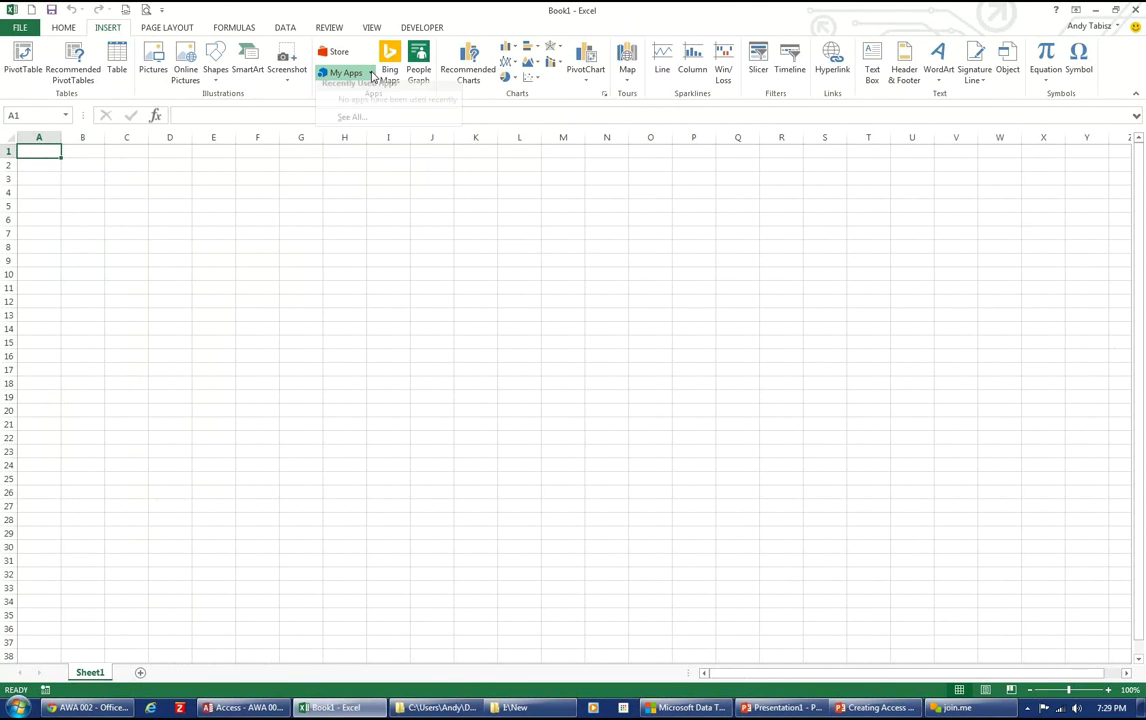
click(368, 73)
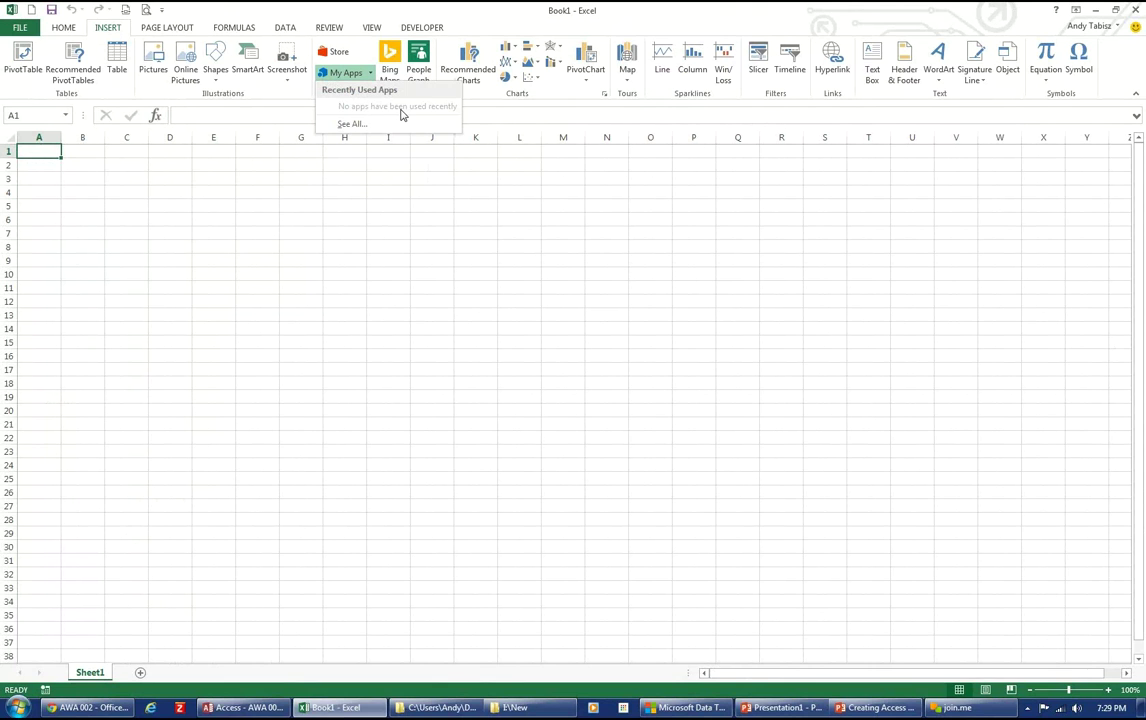
click(340, 54)
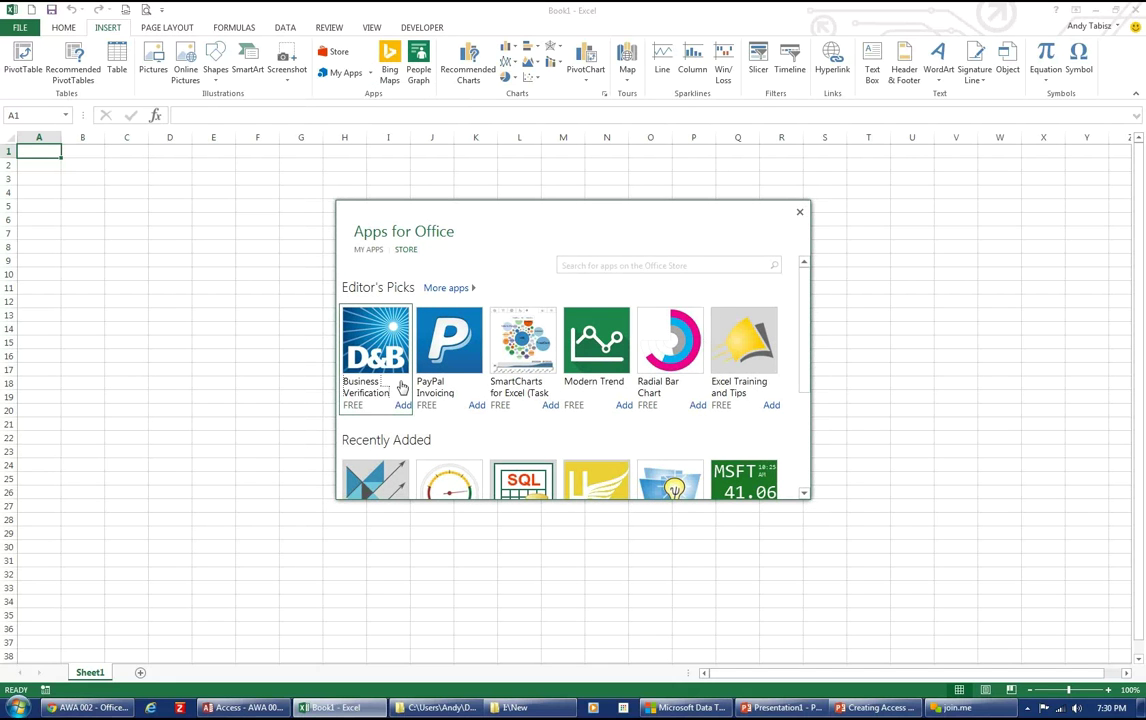
drag(806, 305, 806, 473)
scroll(806, 473, up, 5)
Search the store for "bubbles", add the free Bubbles app to the worksheet and trust it
click(615, 266)
key(Return)
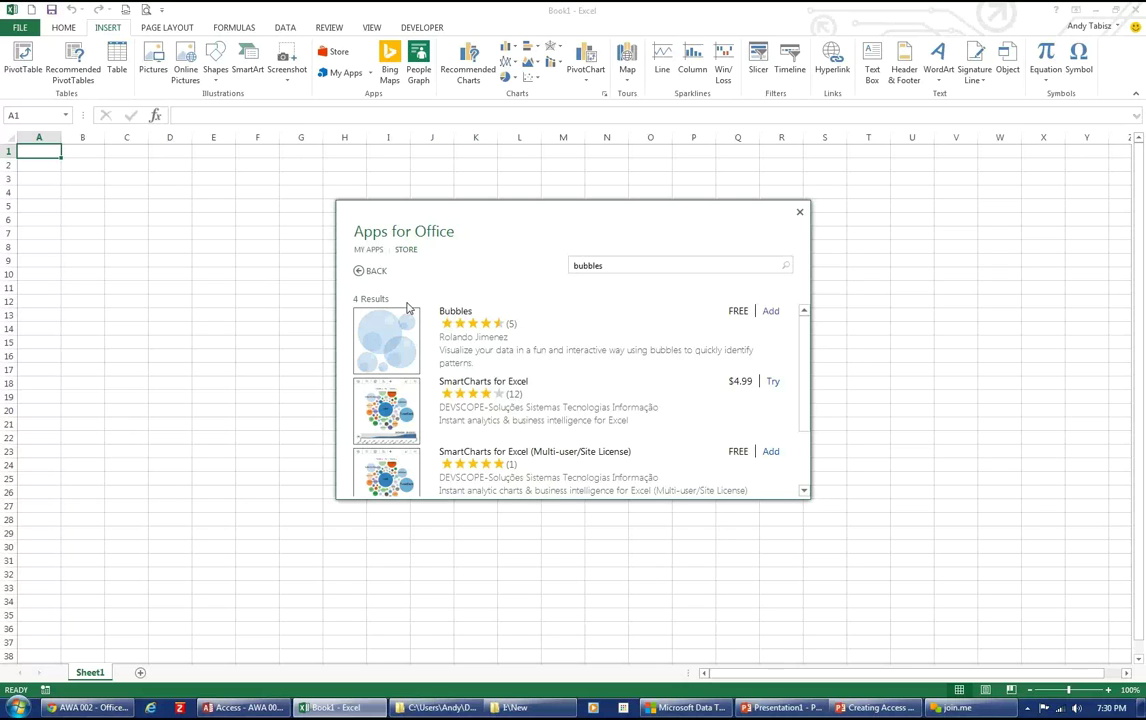
click(771, 313)
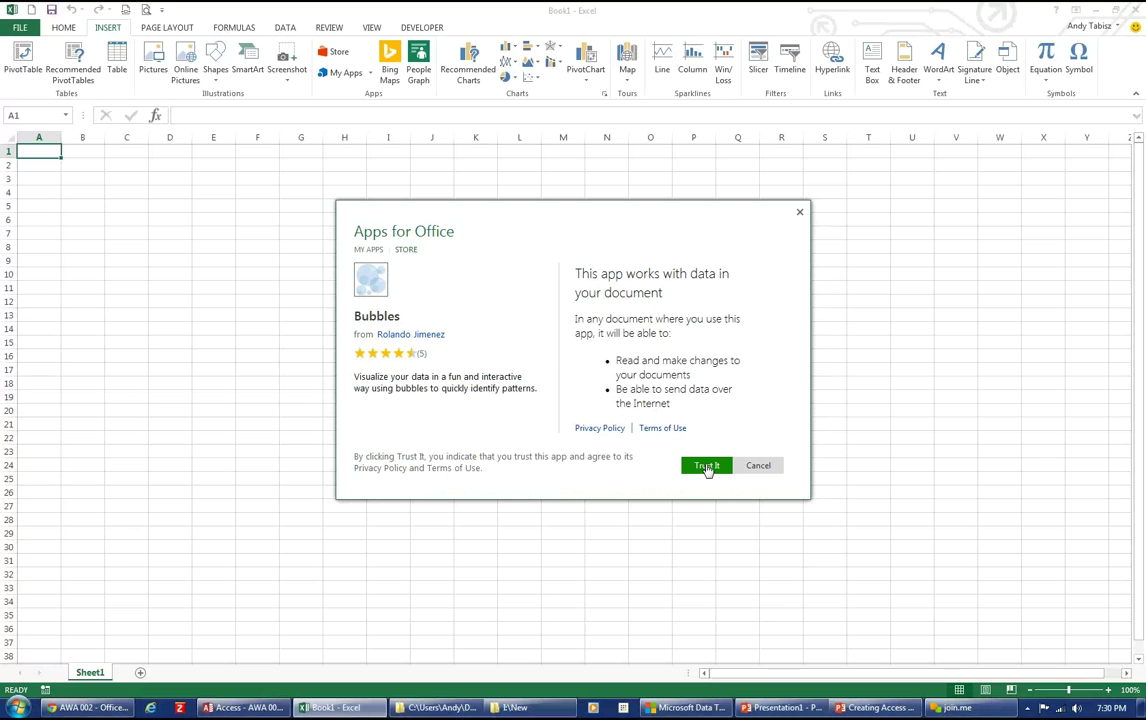
click(707, 467)
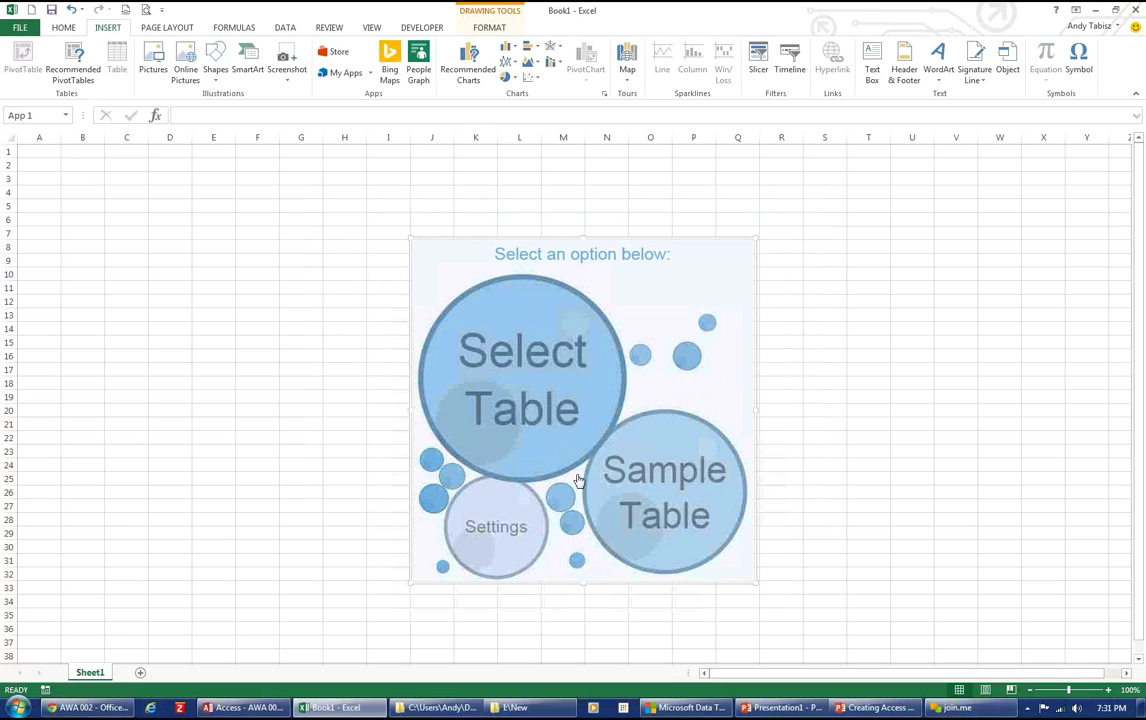
Insert the Bubbles sample table into the worksheet and visualize the whole table, Table1[#All], as bubbles
click(671, 474)
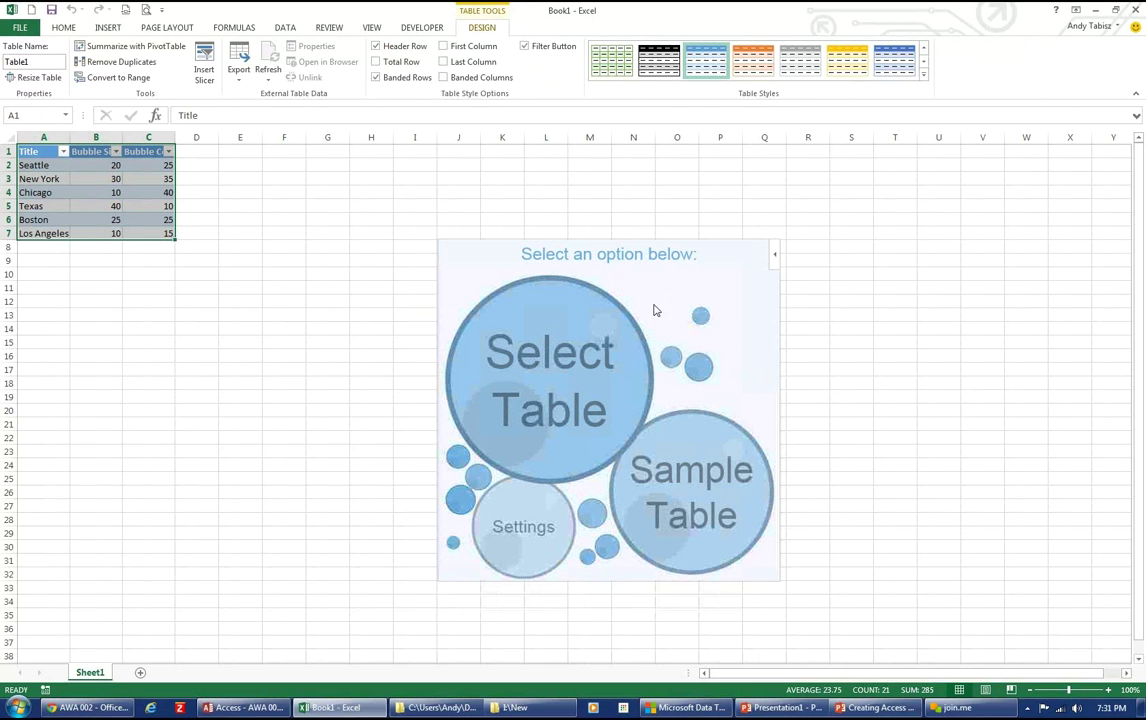
click(561, 358)
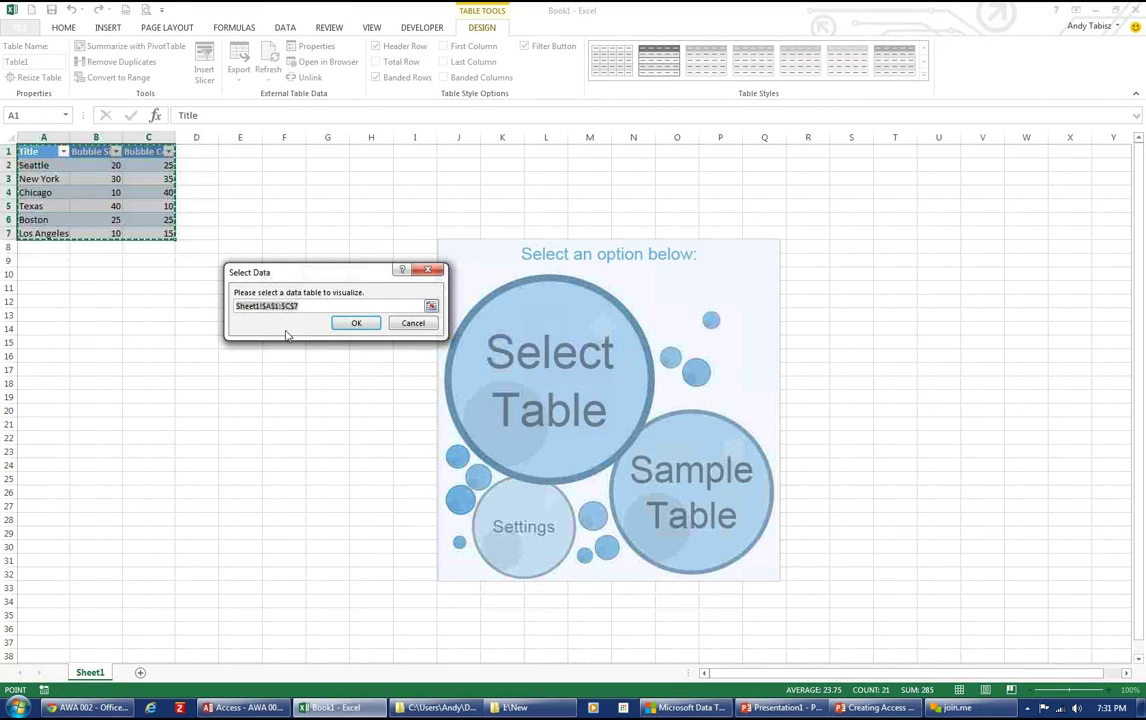
drag(50, 151, 162, 234)
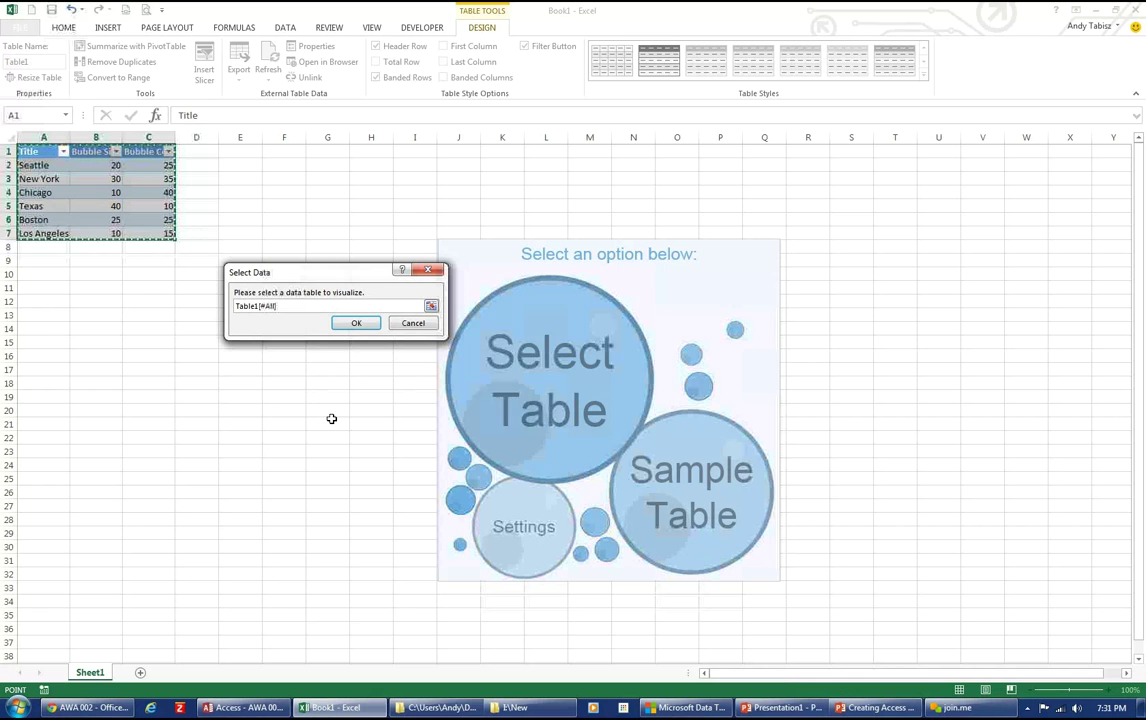
click(360, 324)
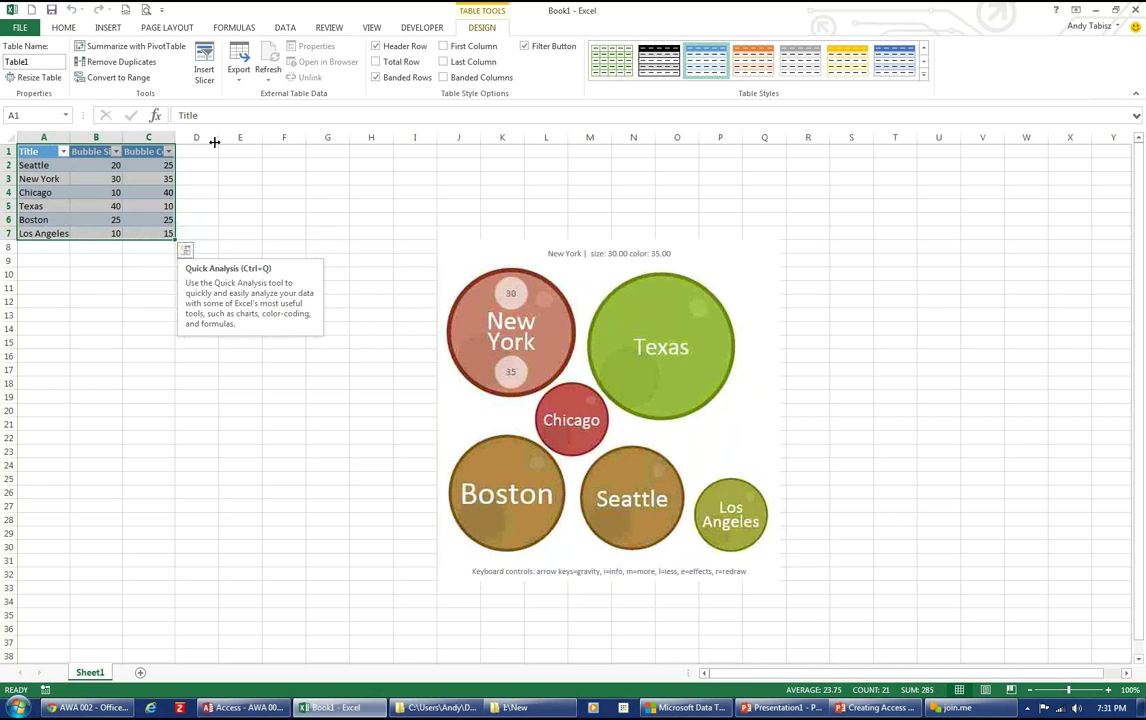
Widen columns A to C to fit their headings and set Seattle's Bubble Size to 300
drag(74, 138, 234, 137)
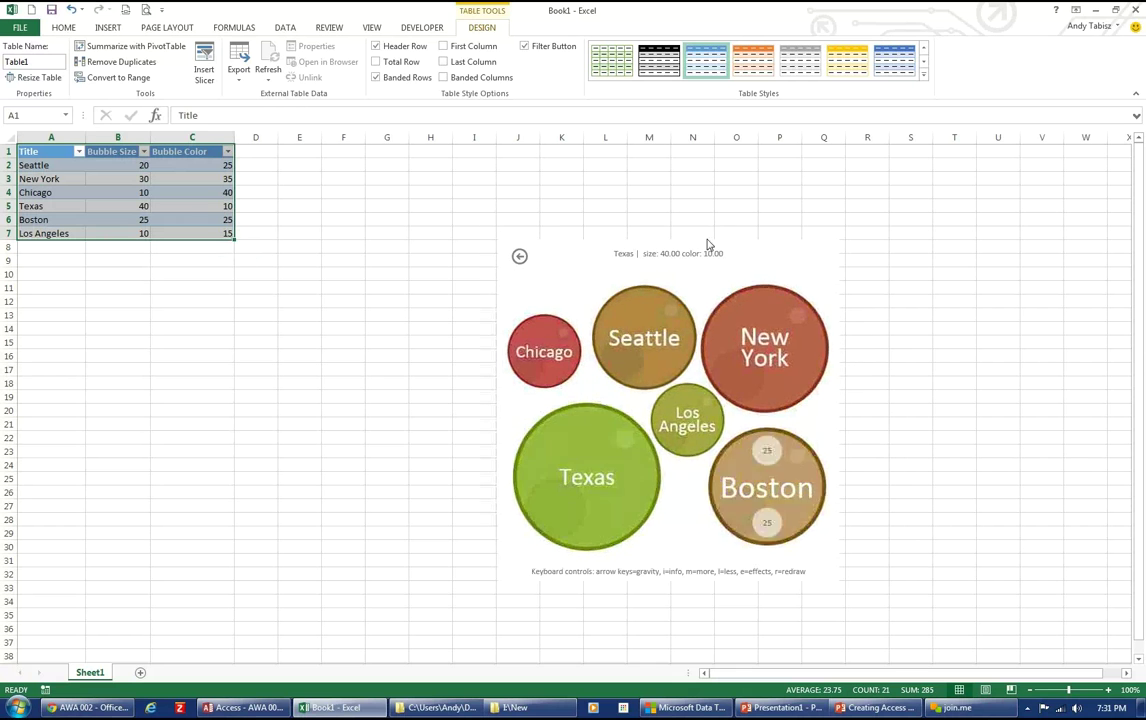
click(117, 166)
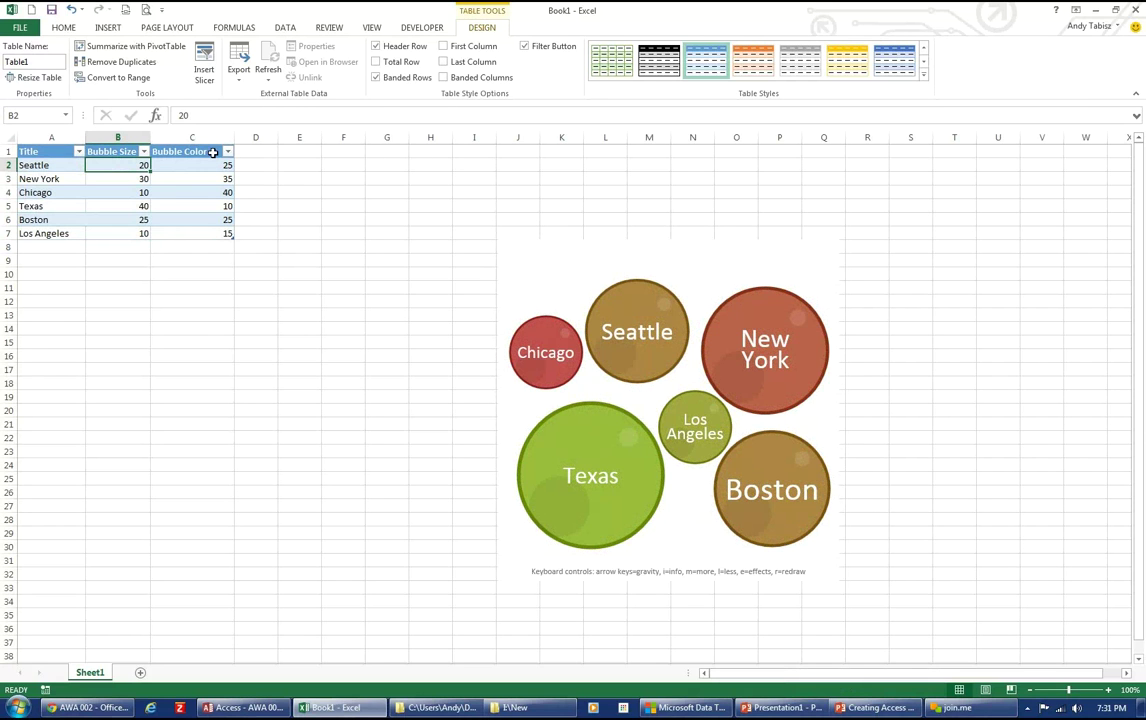
double_click(119, 166)
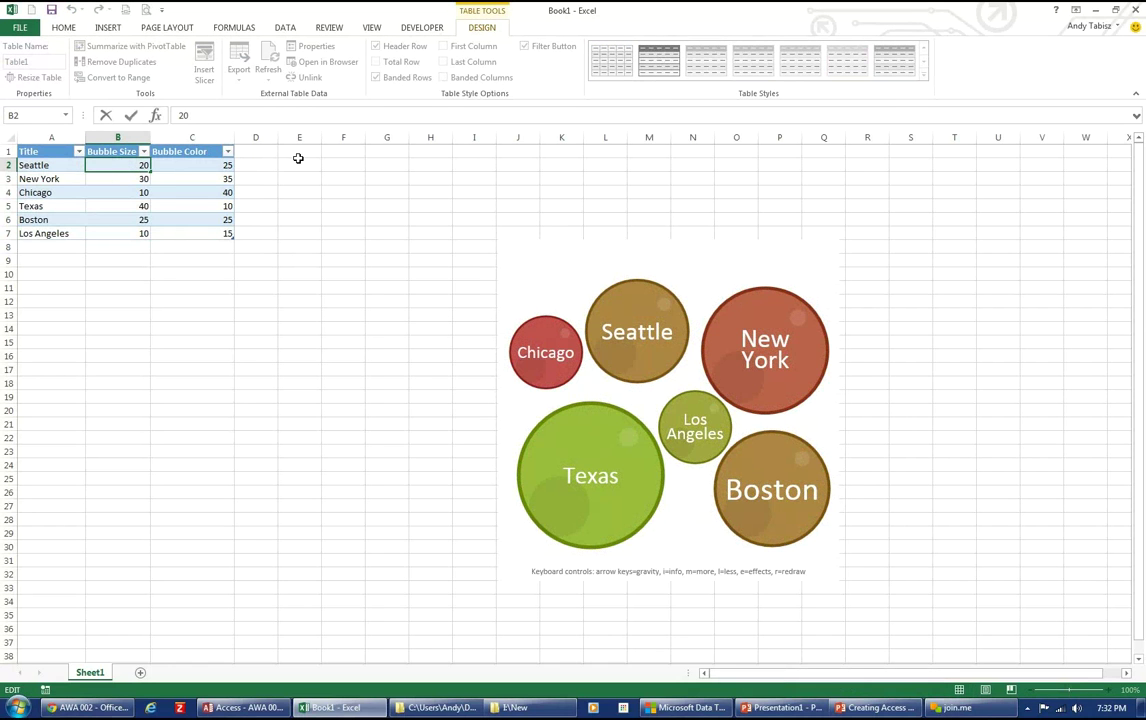
key(shift+Home)
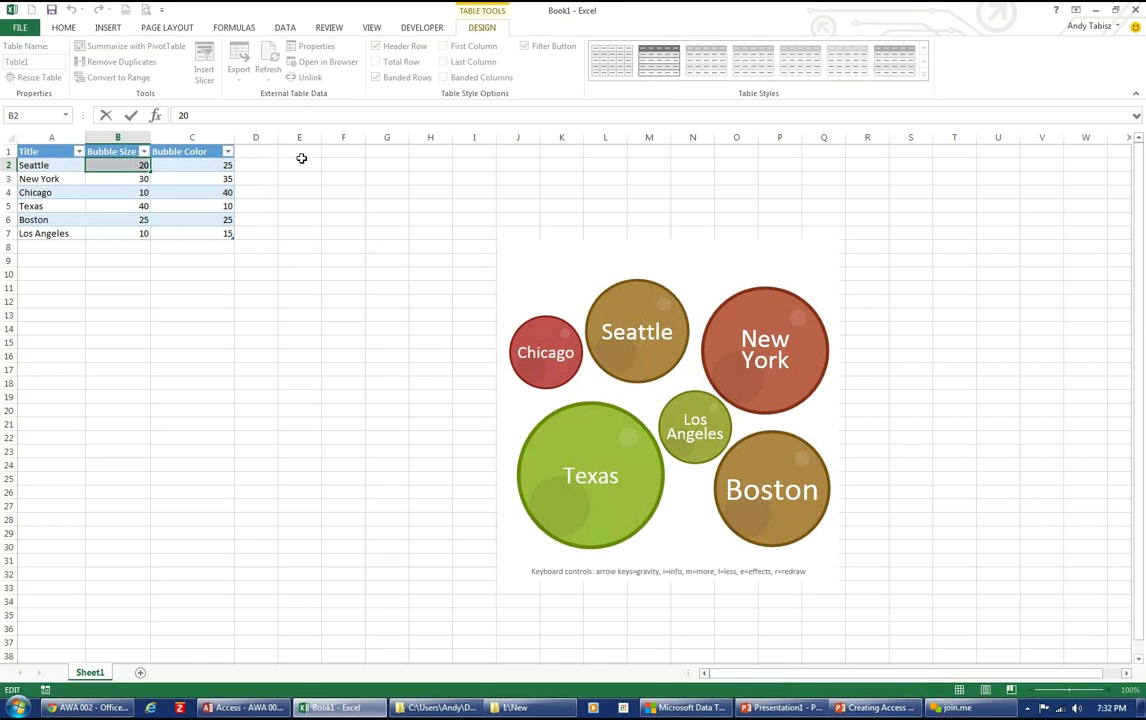
key(BackSpace)
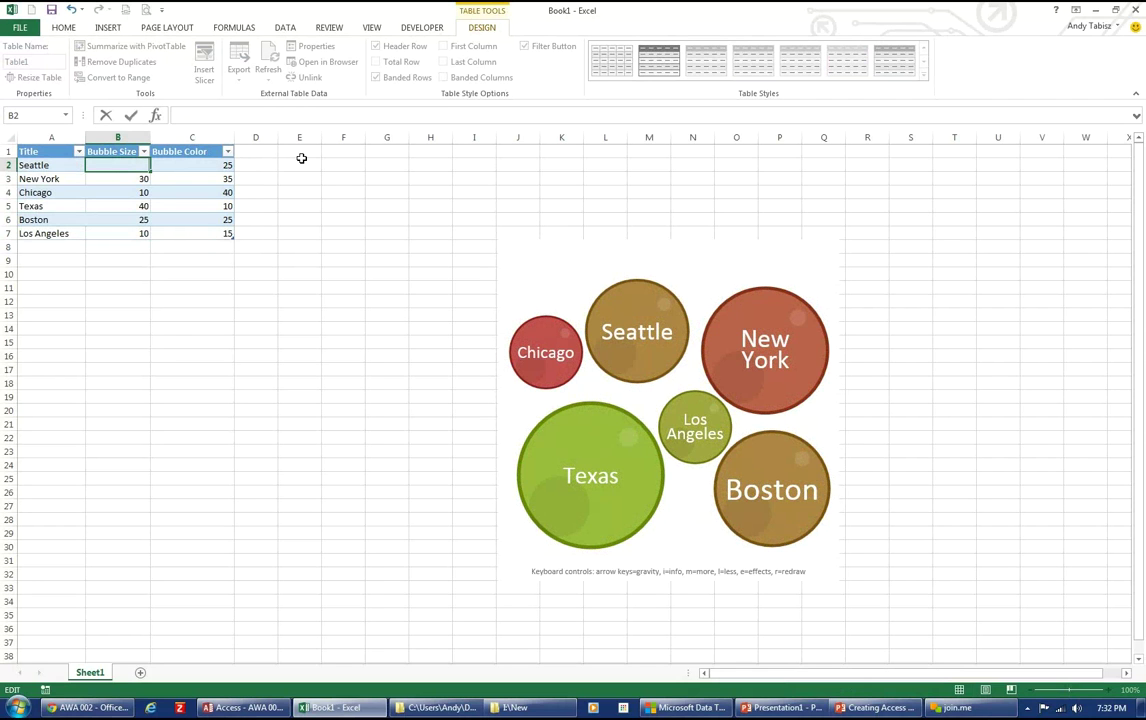
text(300)
key(Tab)
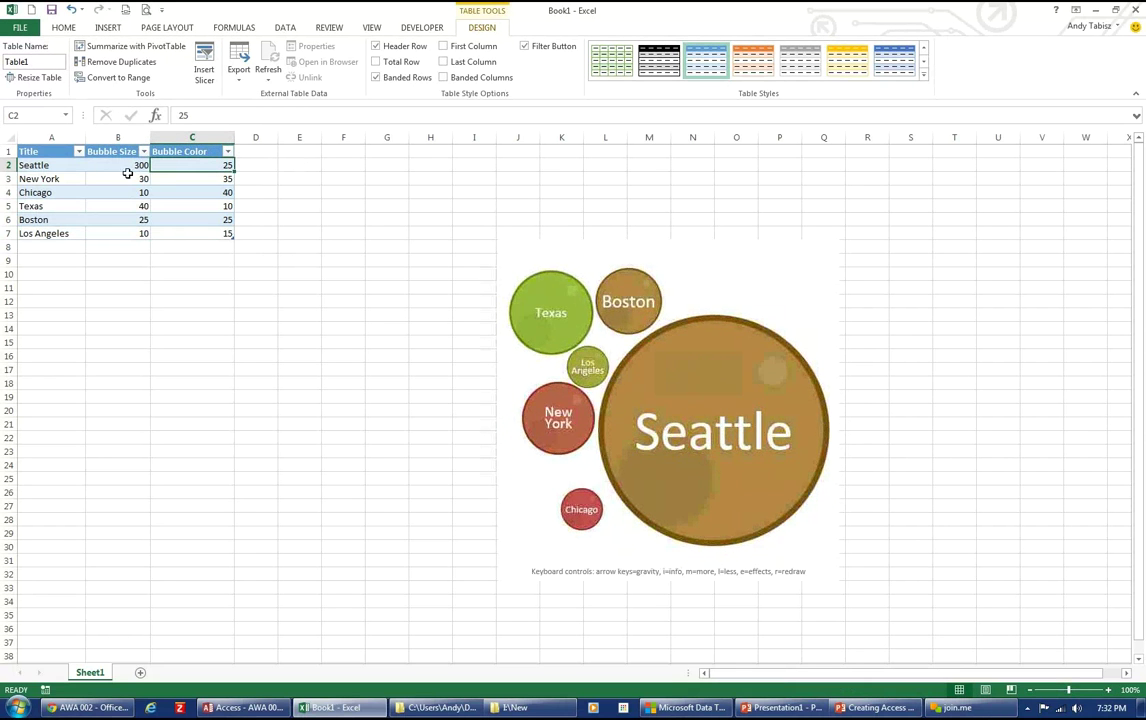
Move the Seattle bubble around the chart in different directions to try out its interactive motion
click(645, 440)
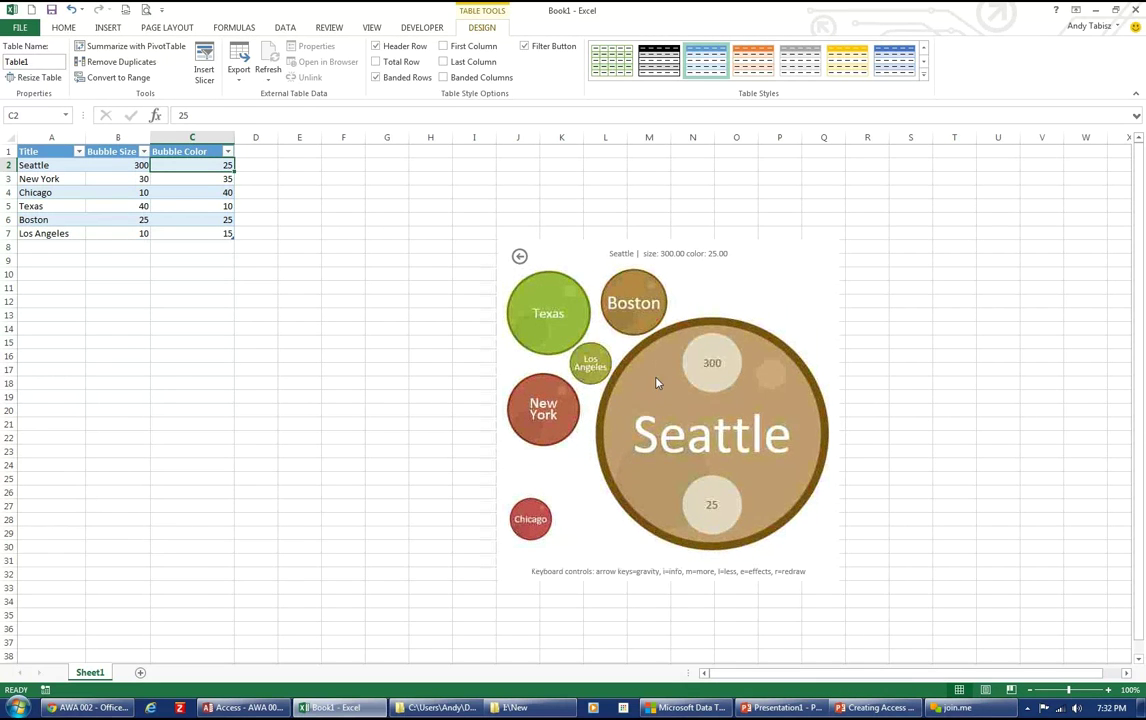
key(Left)
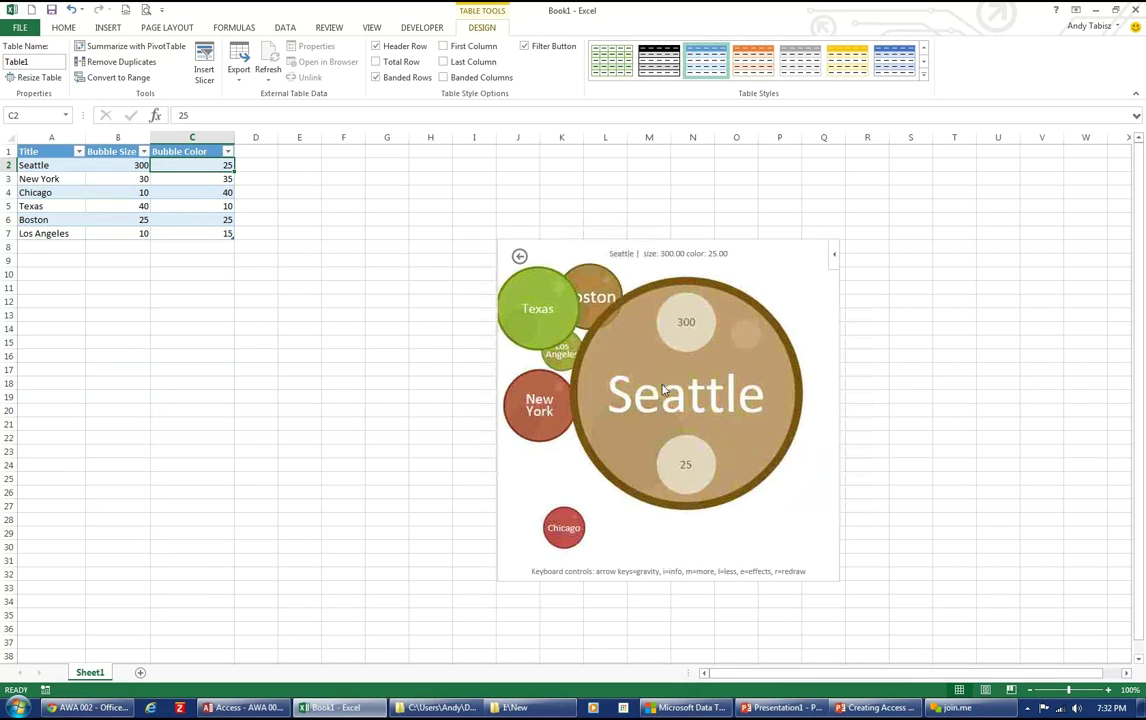
key(Right)
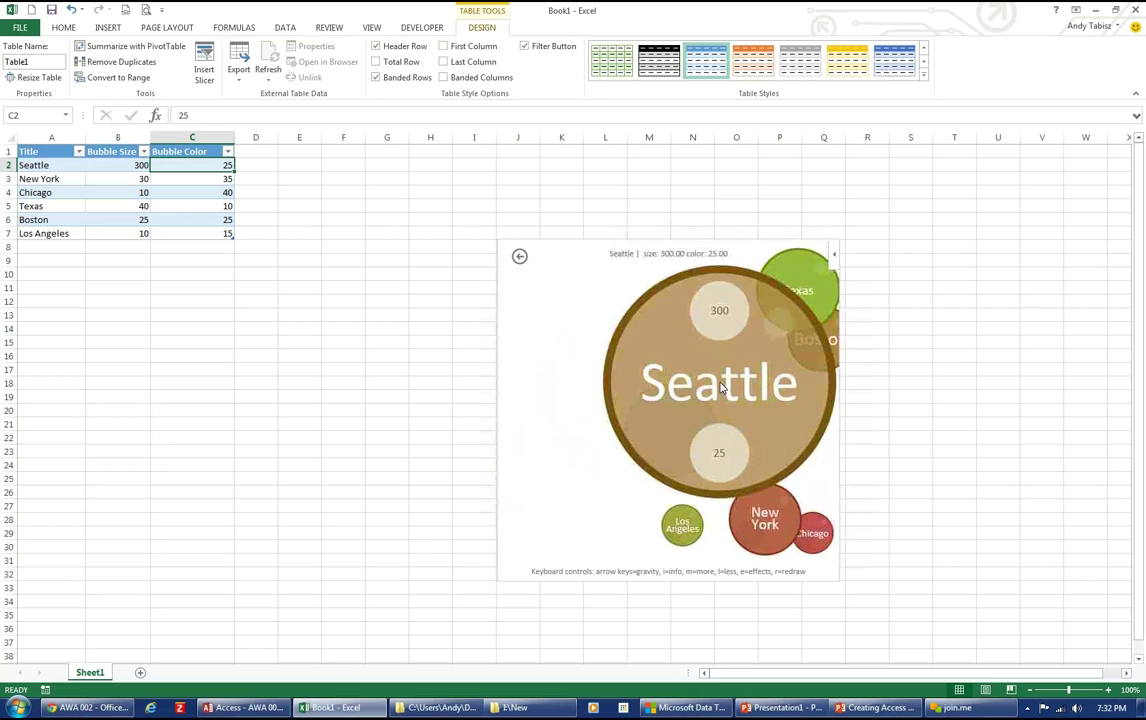
key(Up)
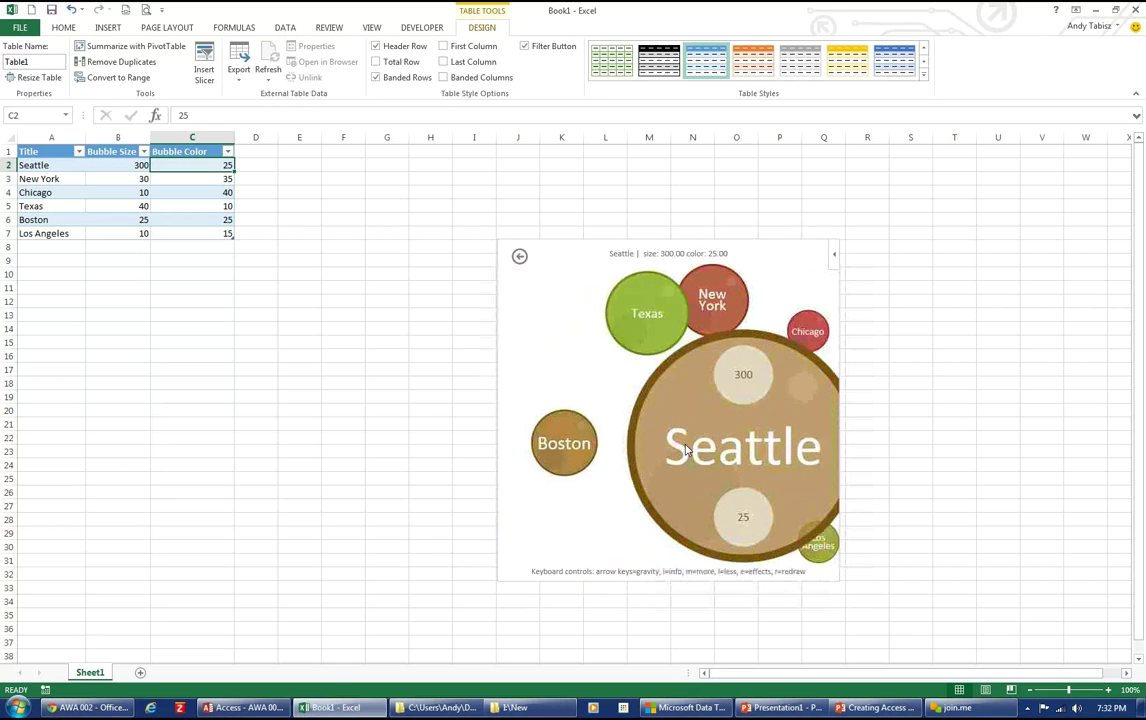
key(Down)
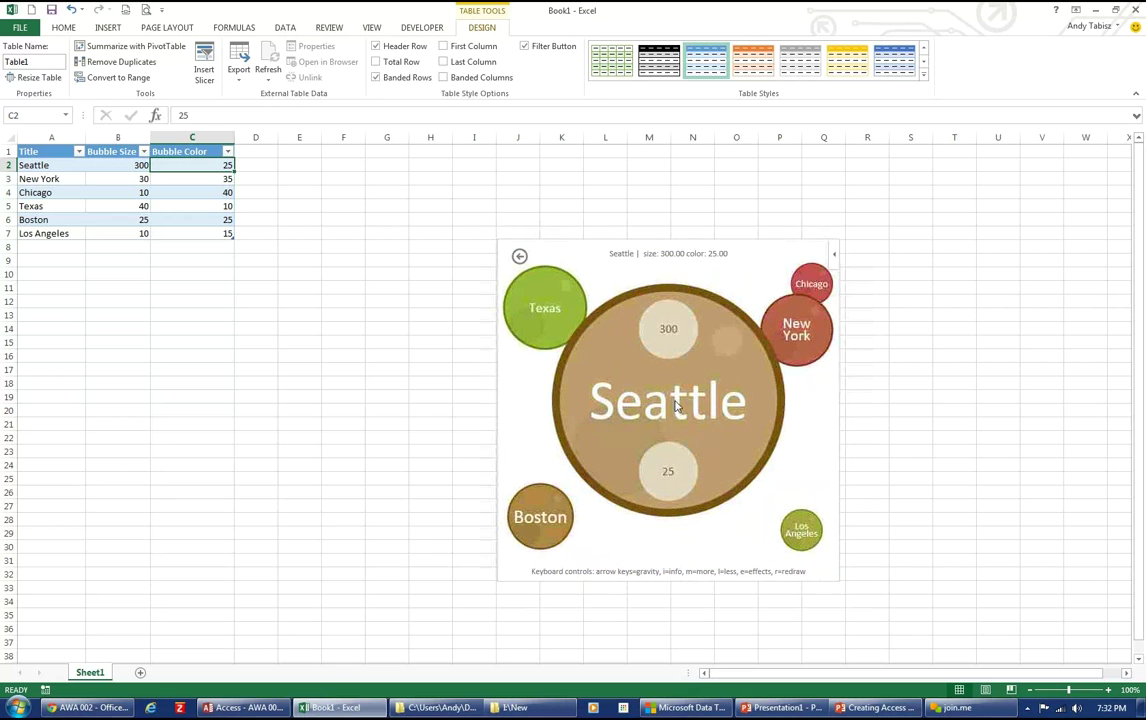
key(Left)
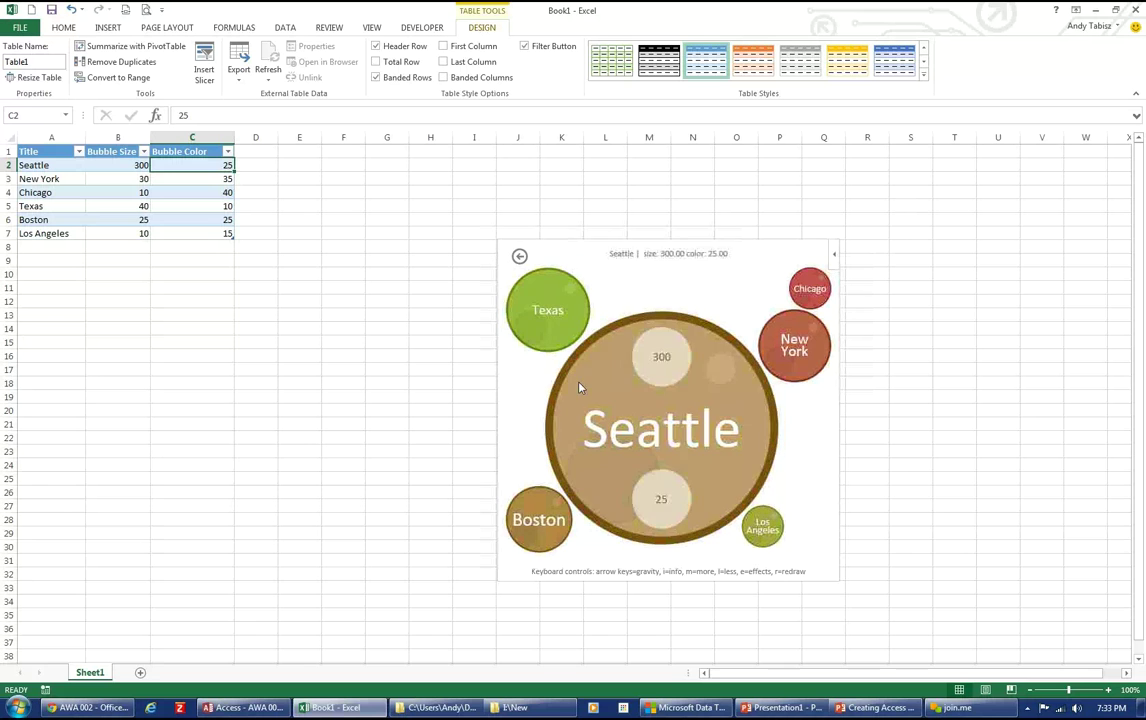
Set New York's Bubble Size to 20 and deselect the table by selecting an empty cell
click(118, 183)
text(20)
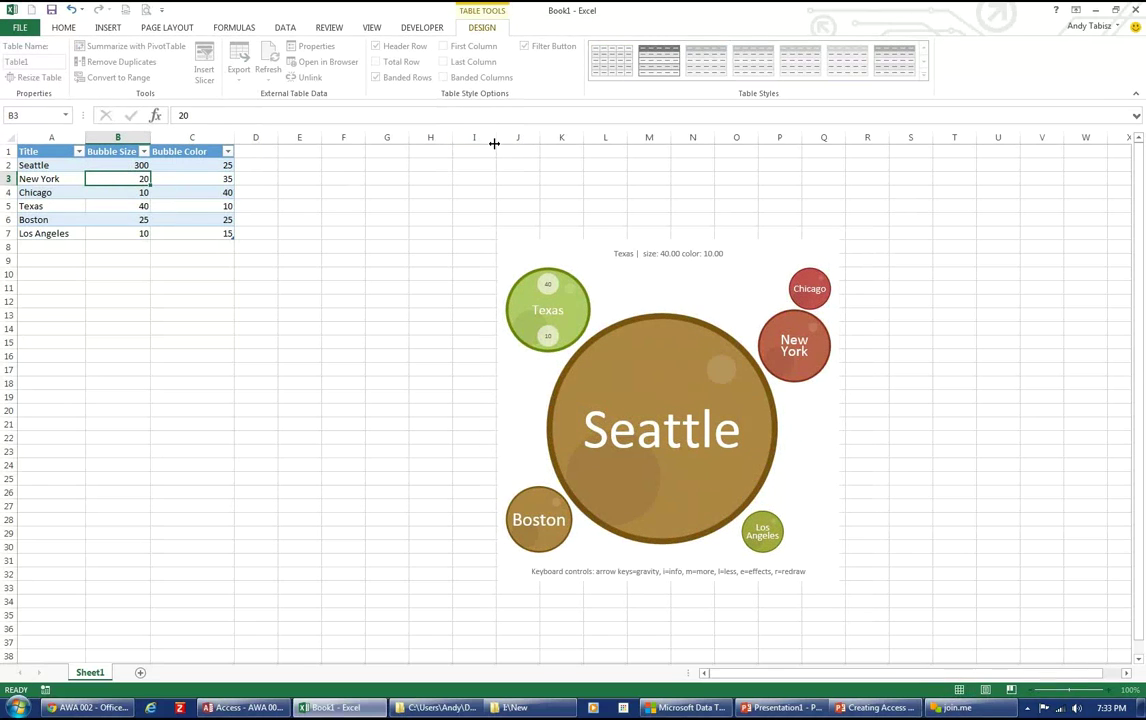
key(Tab)
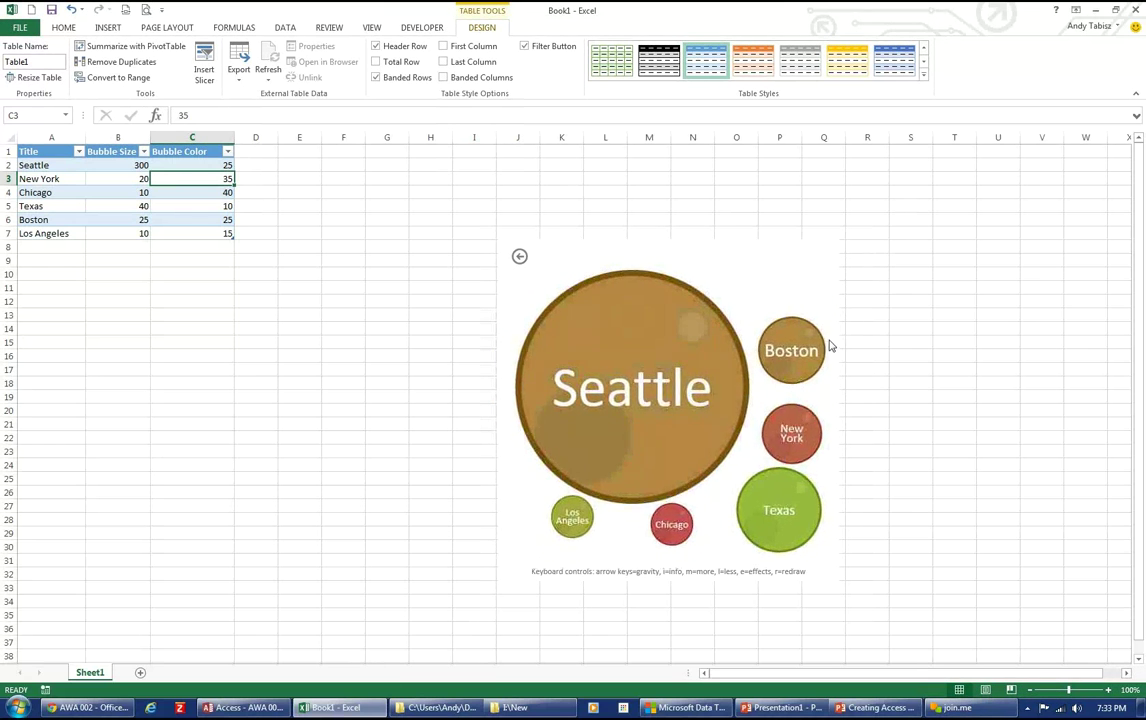
click(853, 204)
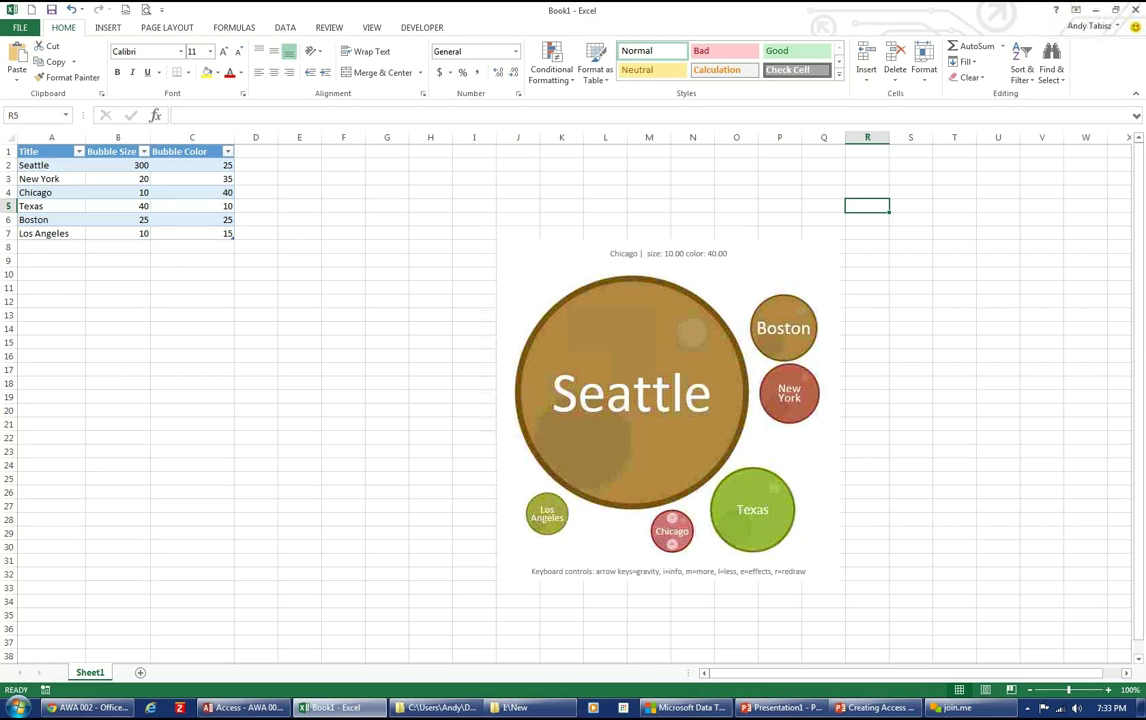
Close the Excel workbook without saving it, and close the Access database to return to the browser
click(1140, 8)
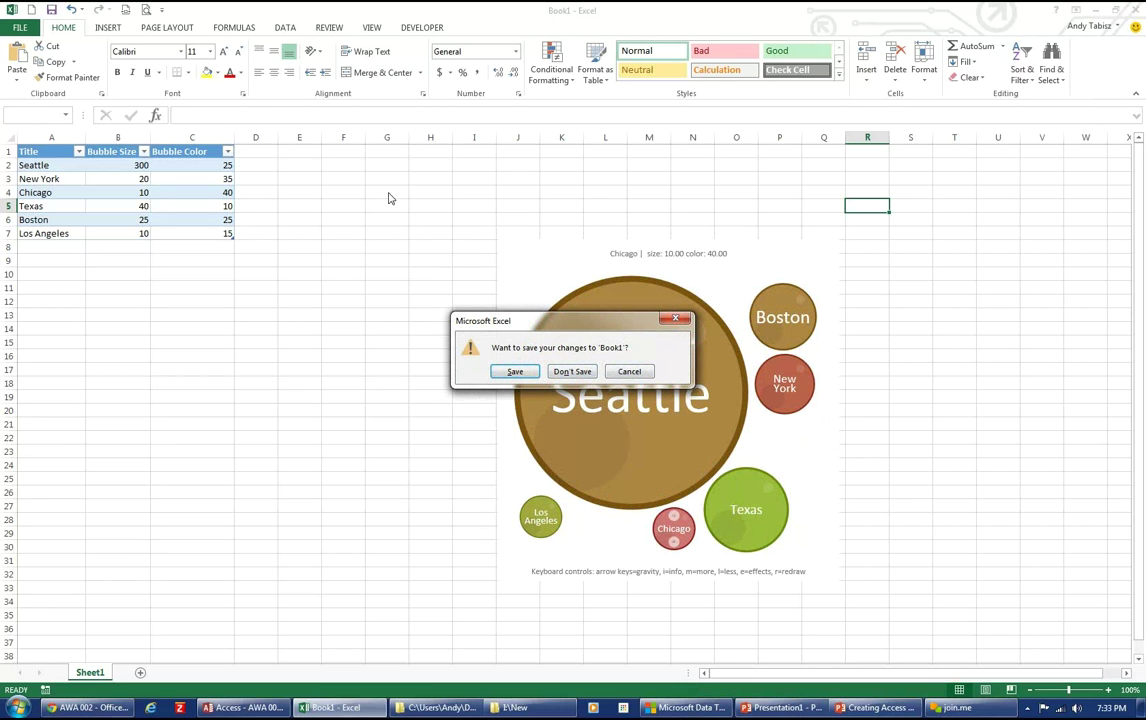
click(572, 371)
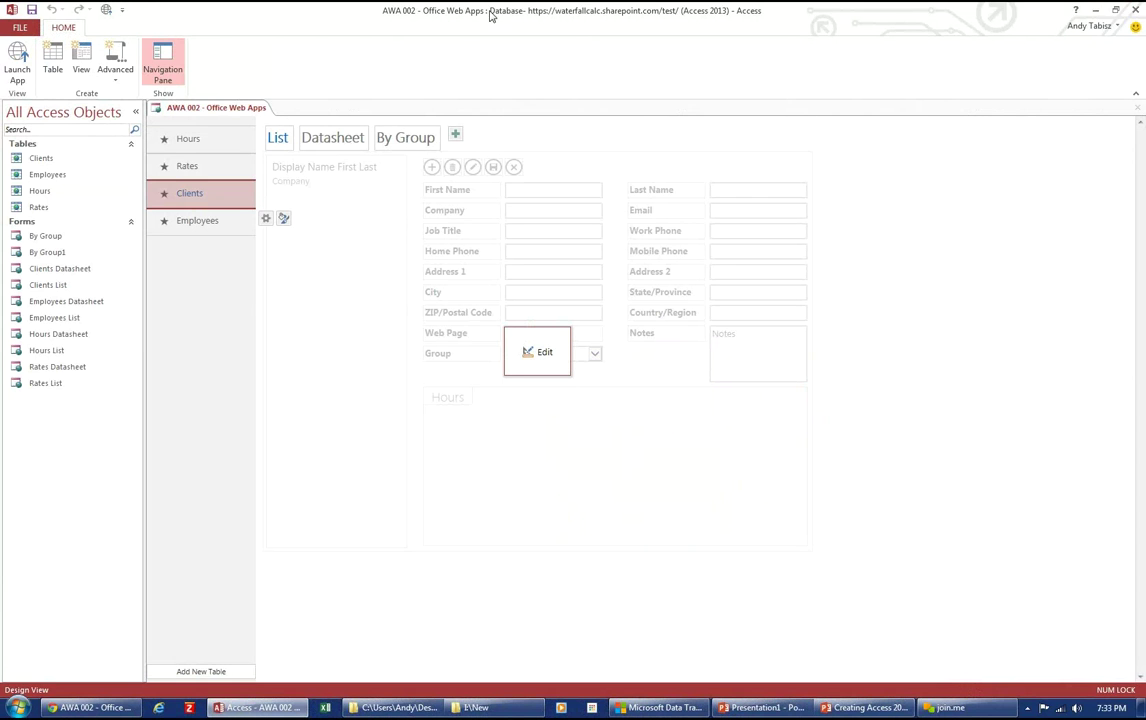
click(1133, 17)
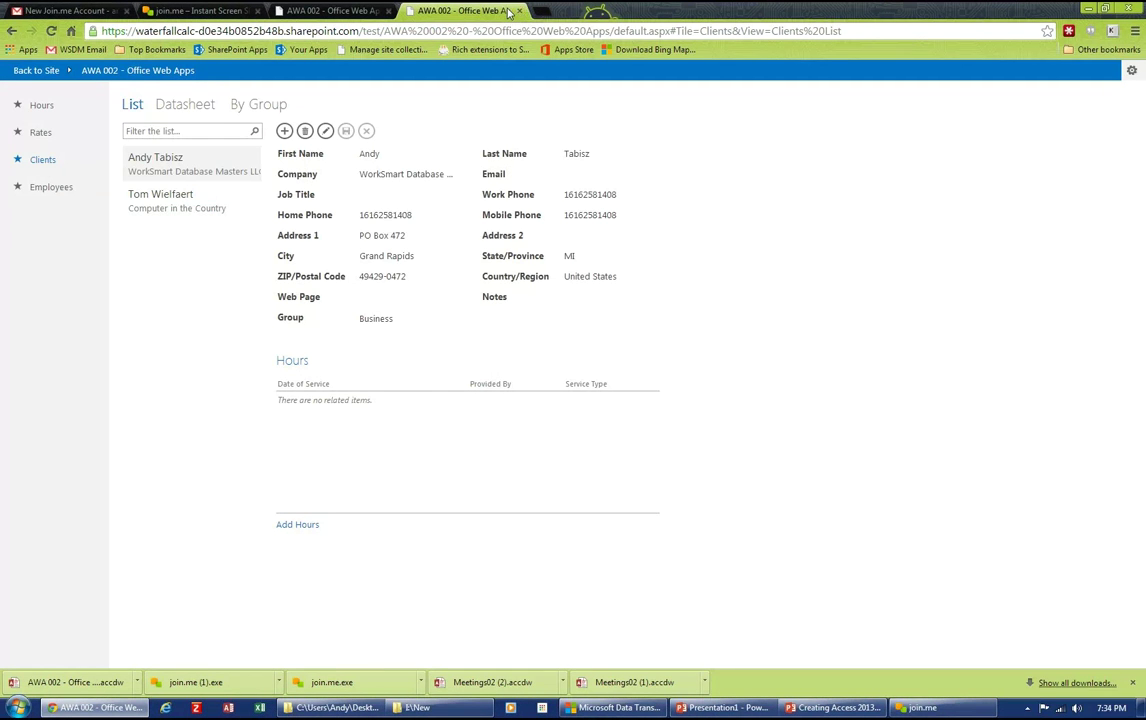
View the Office Store's apps page and the download page for the Bing Maps for Access manifest file
click(557, 52)
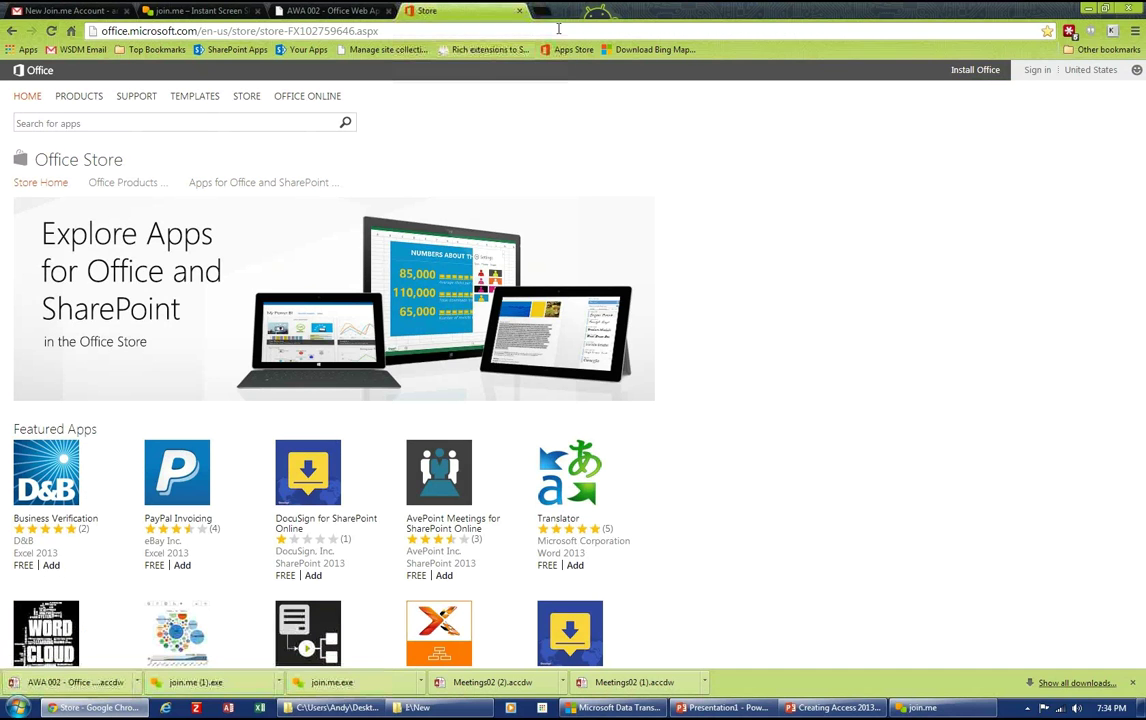
click(657, 49)
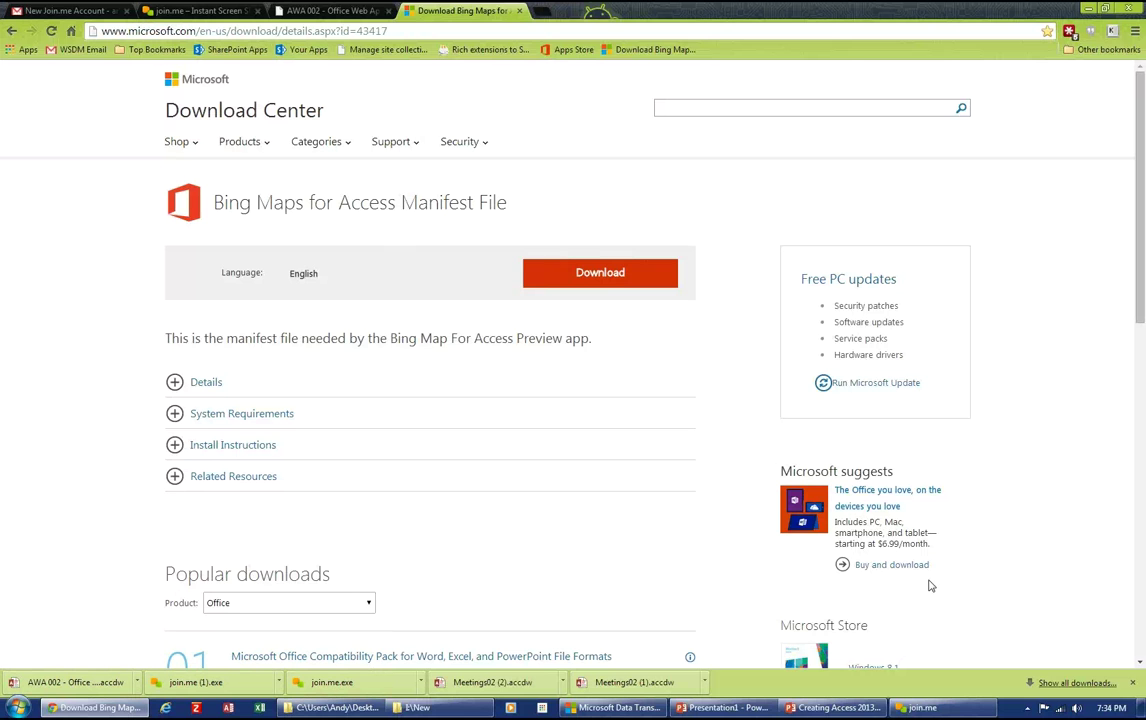
mouse_move(838, 709)
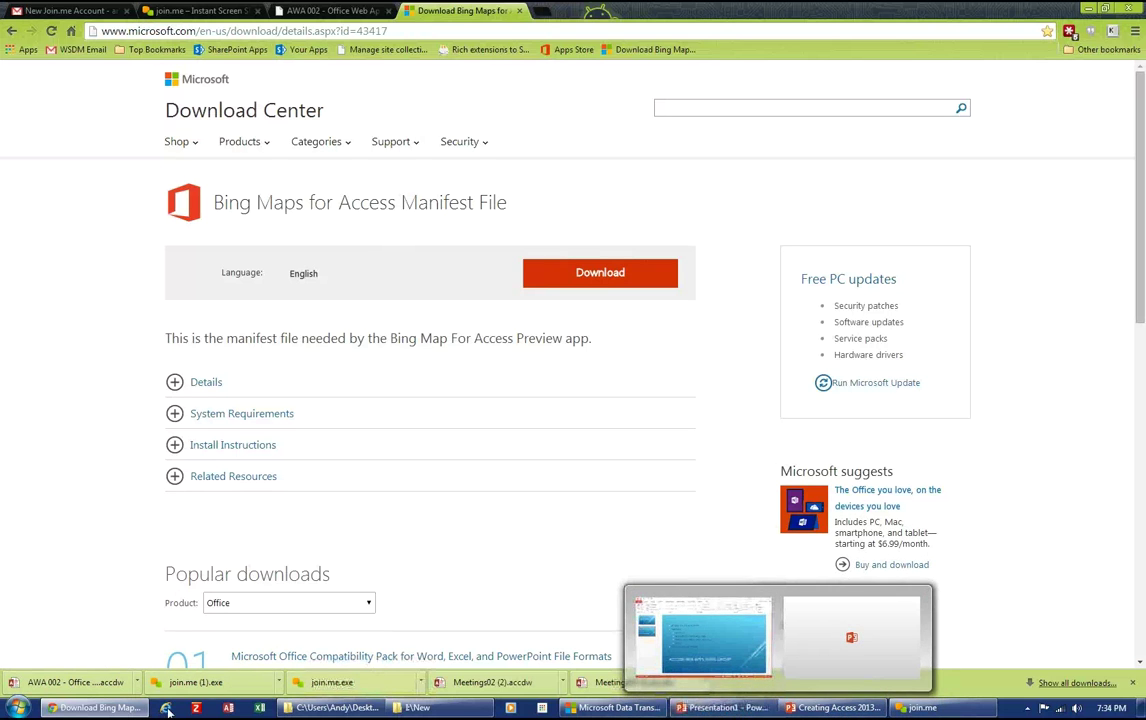
Return to the SharePoint test site from the AWA 002 app and search its addable apps for "access"
click(350, 9)
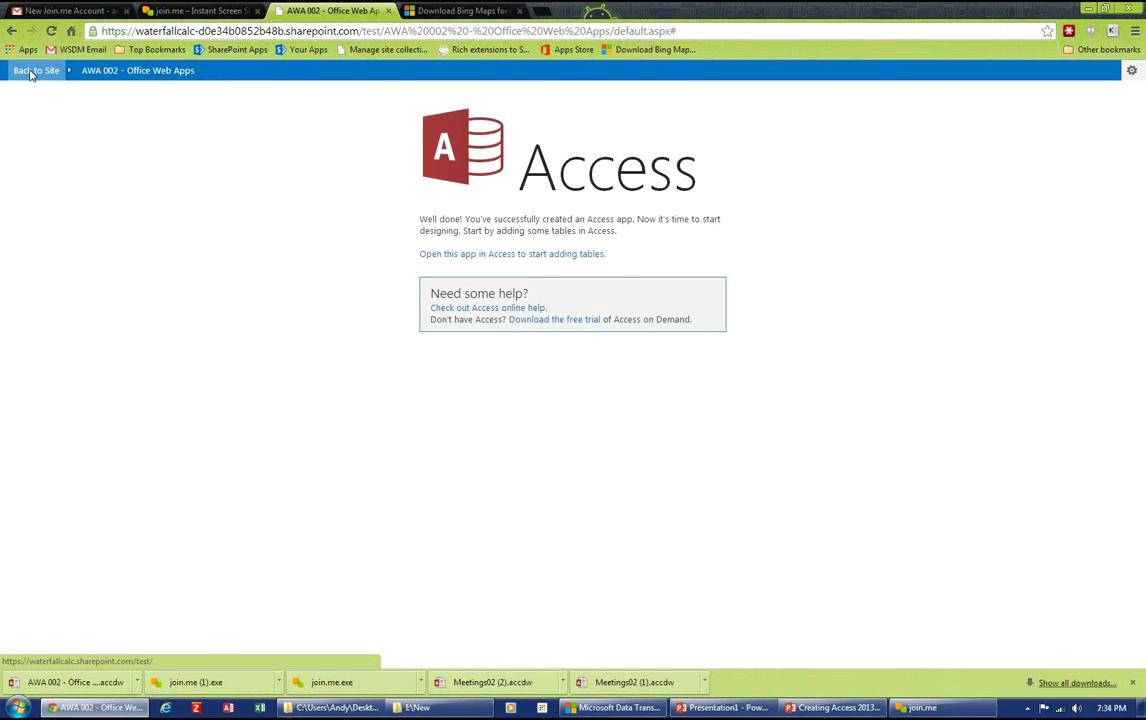
click(33, 71)
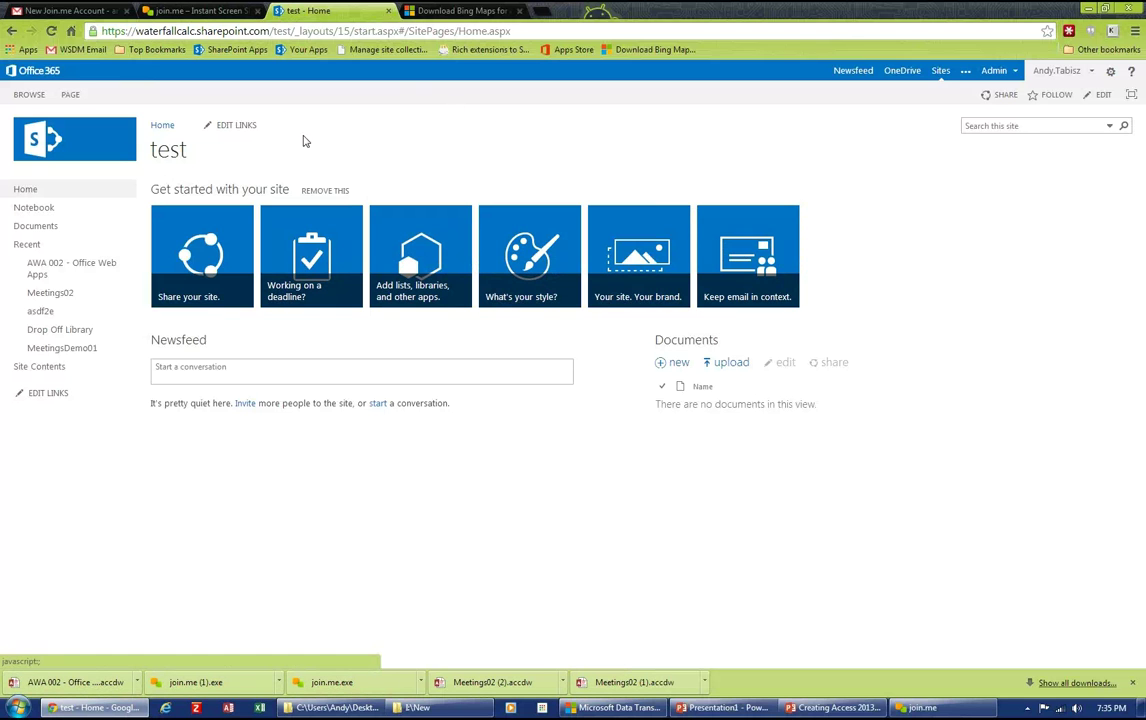
click(420, 246)
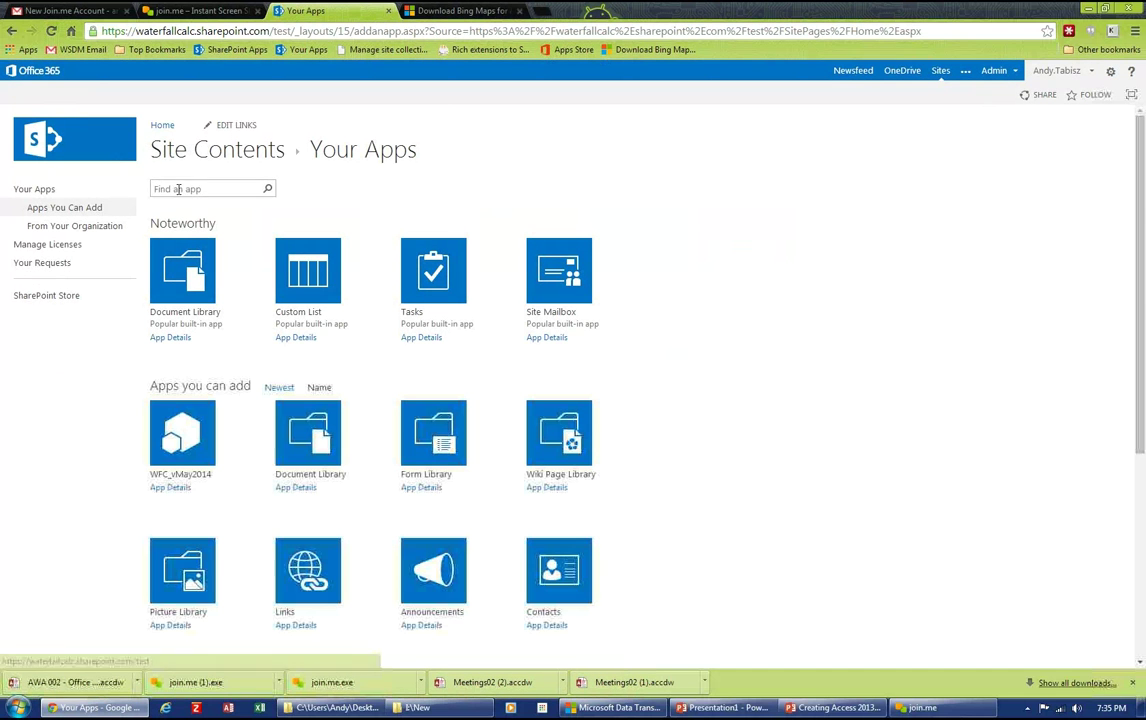
text(access)
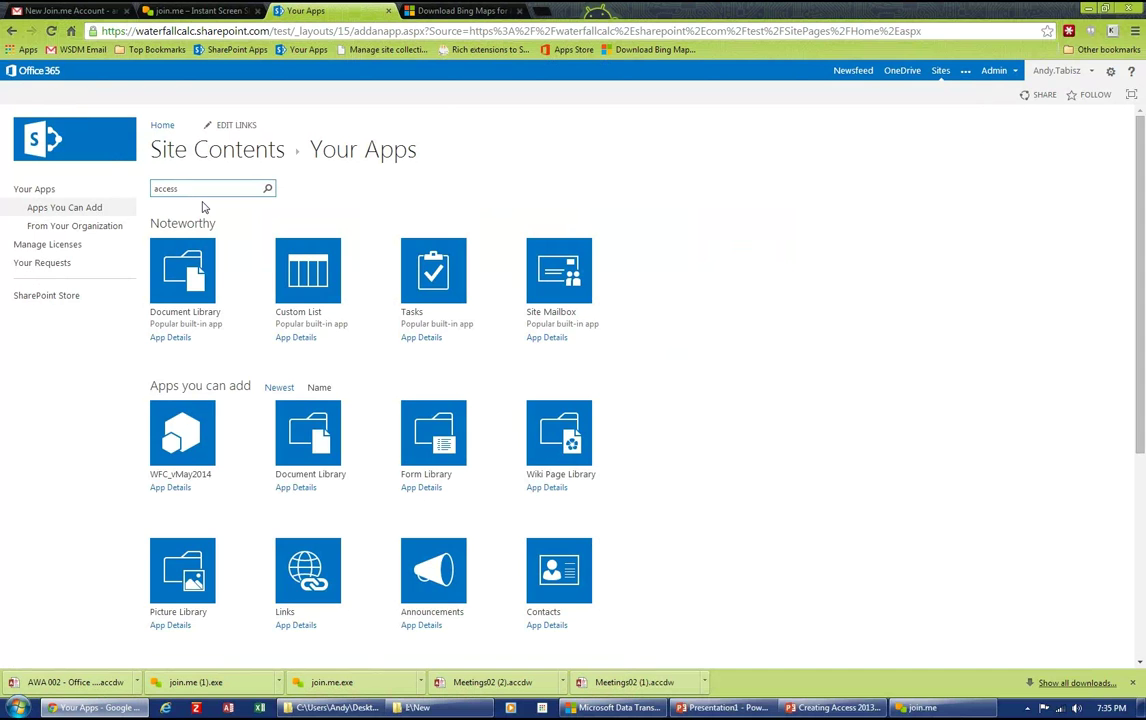
key(Return)
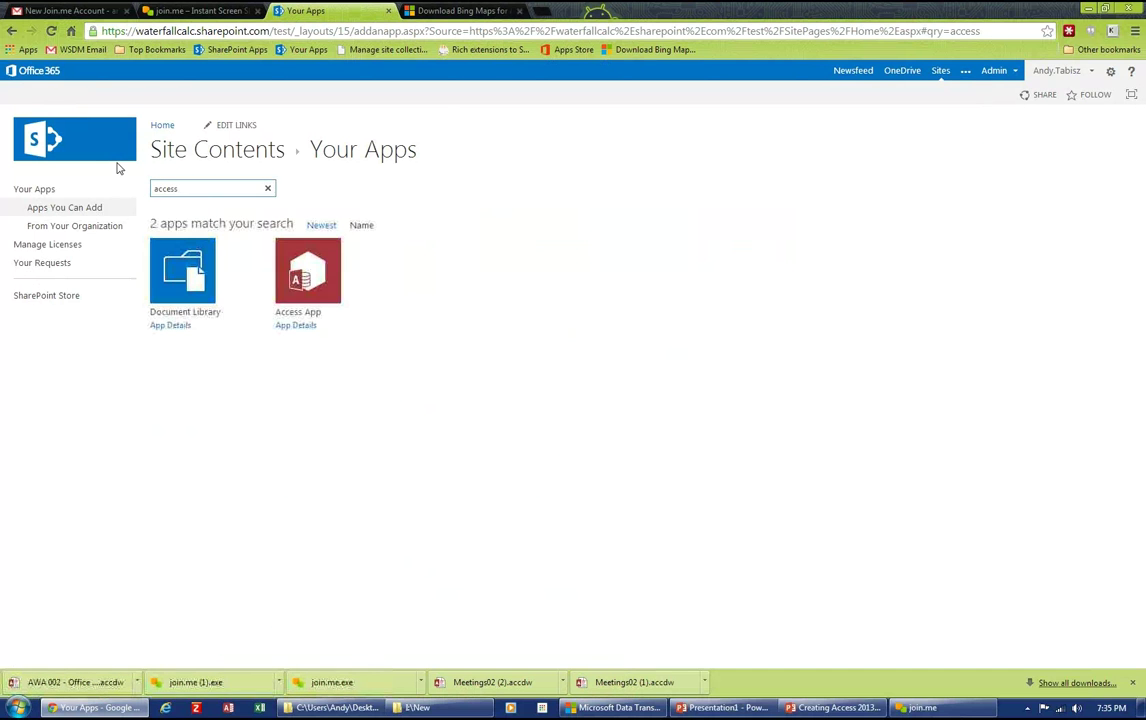
Create a new Access app from scratch named "AWA 002A - Adding an office web app"
click(310, 276)
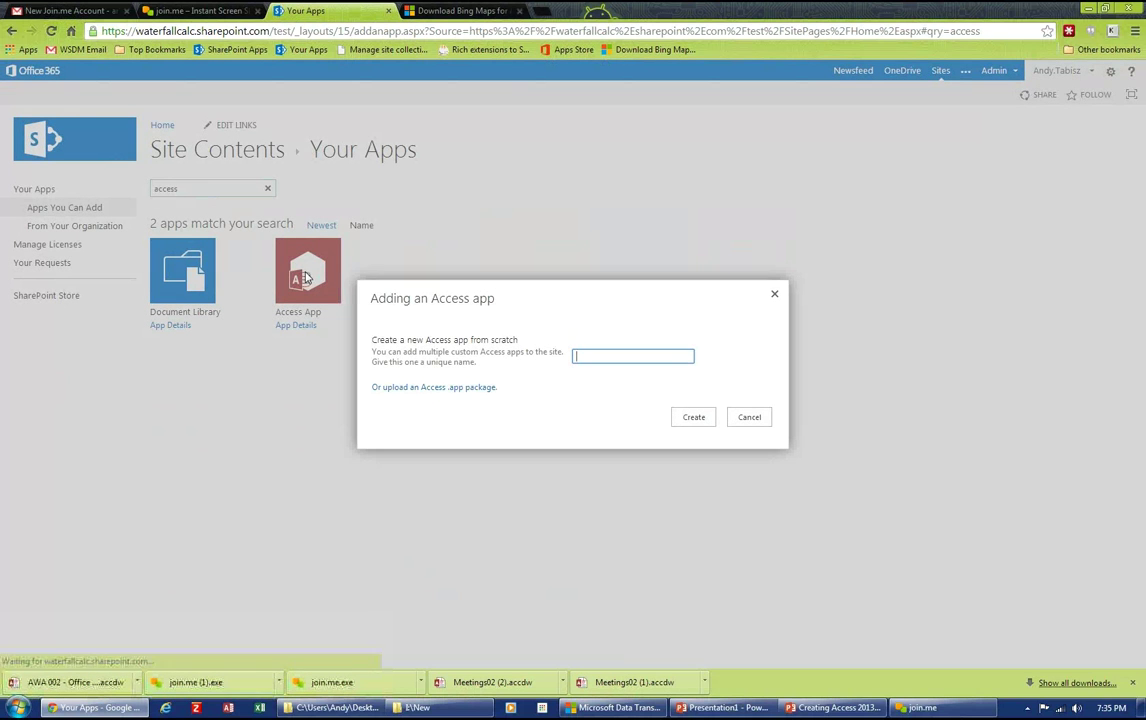
text(AWE)
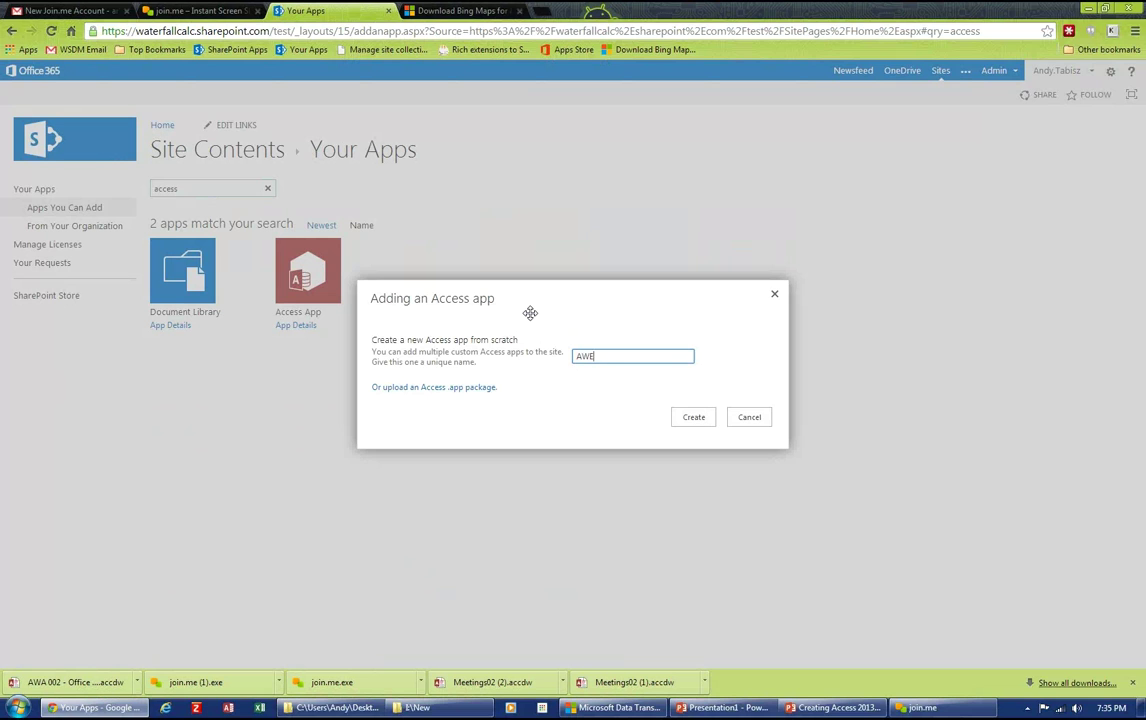
text(A)
key(BackSpace)
key(BackSpace)
text(A)
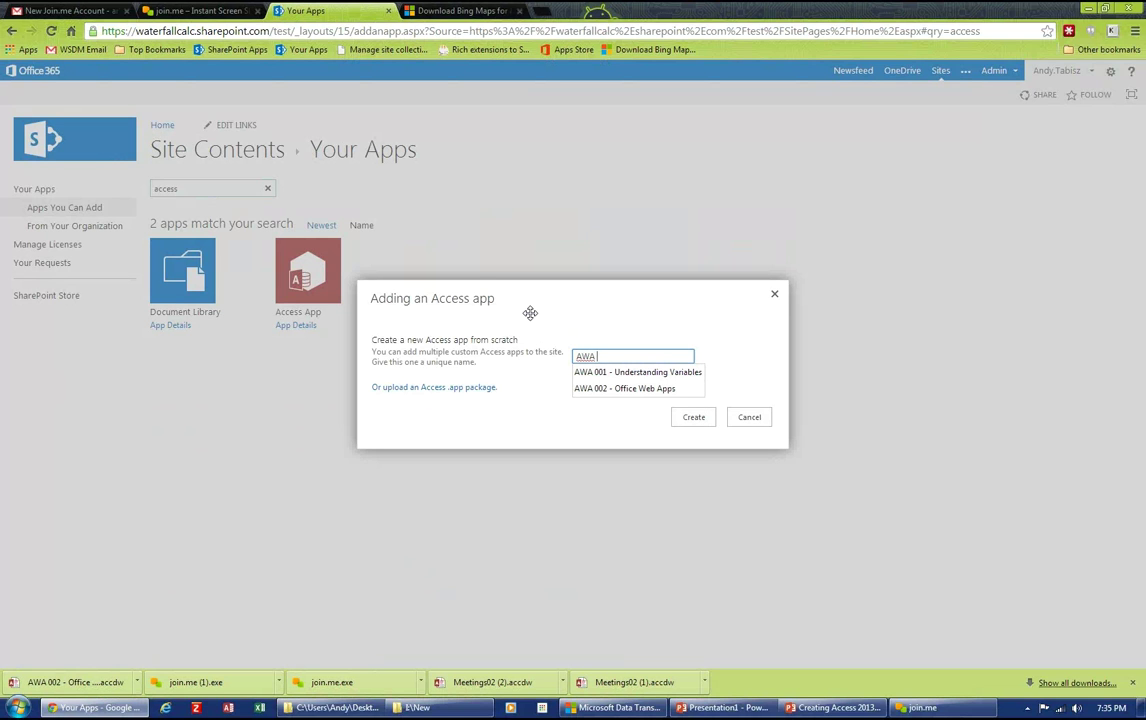
text( 002A)
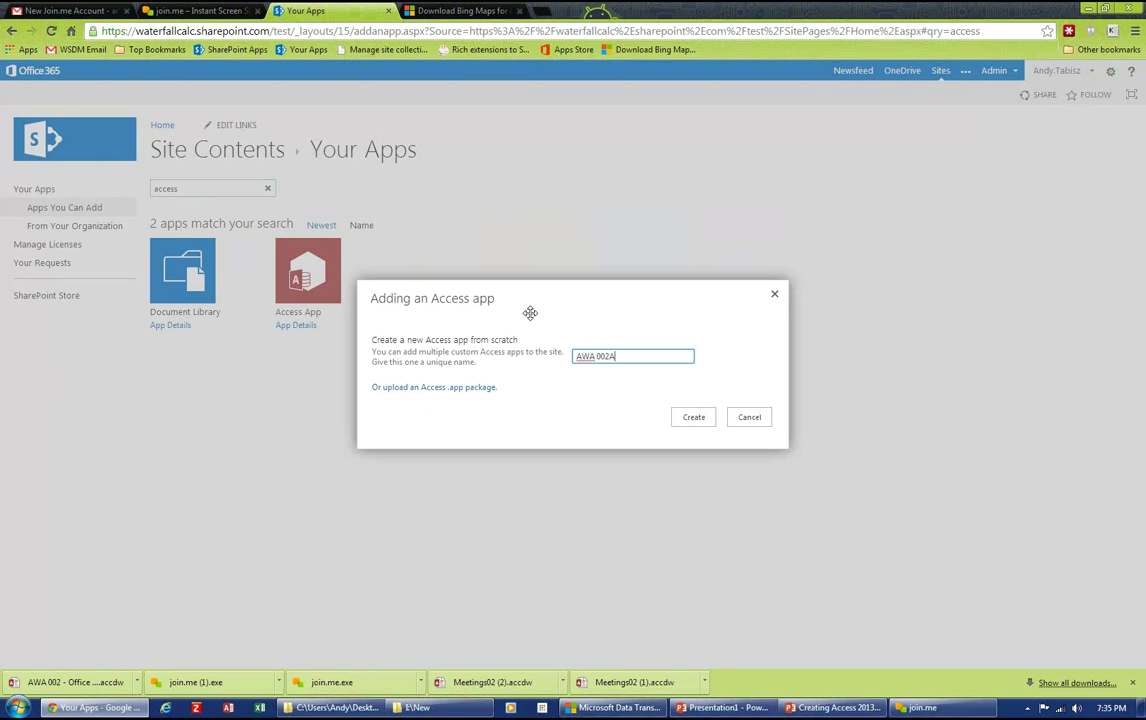
text( - Adding an office web a)
text(pp)
click(697, 418)
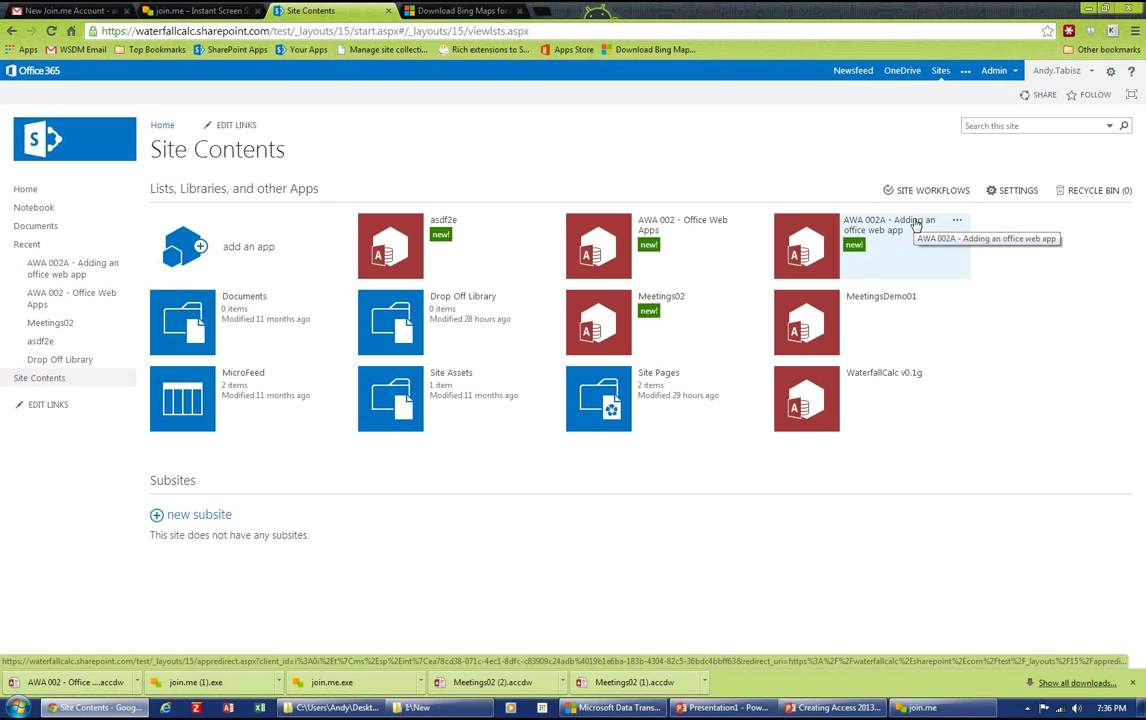
Open the "AWA 002A - Adding an office web app" app in Access for table design, always allowing Microsoft Office to run on the site
click(912, 223)
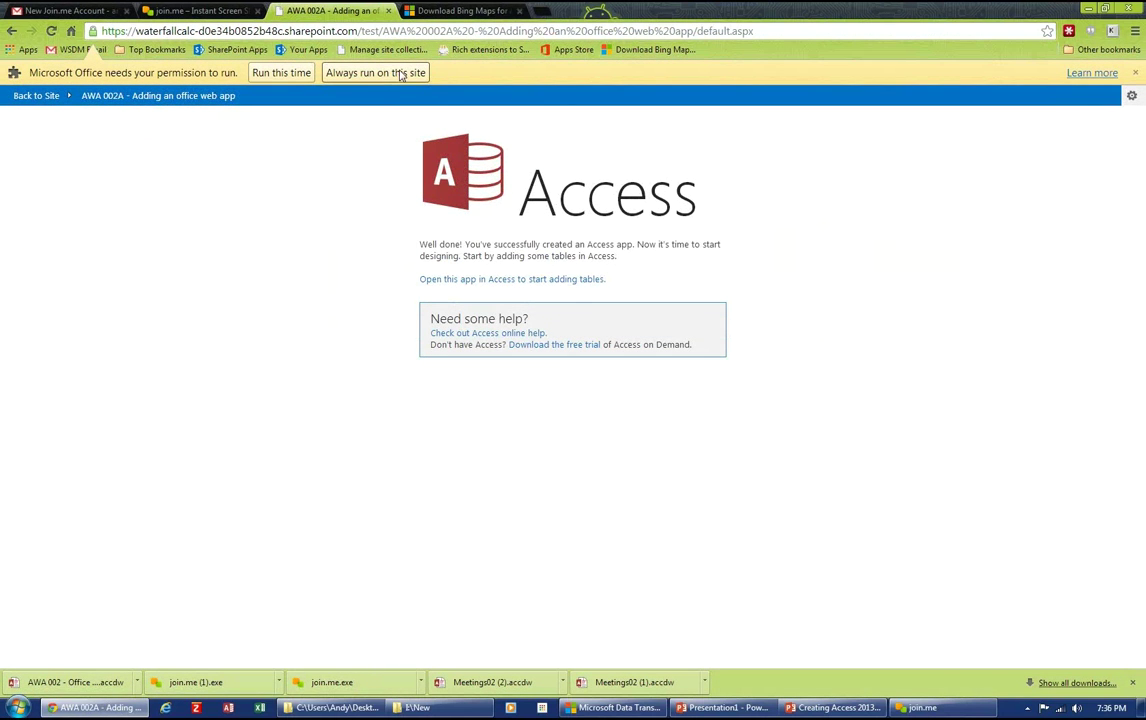
click(400, 73)
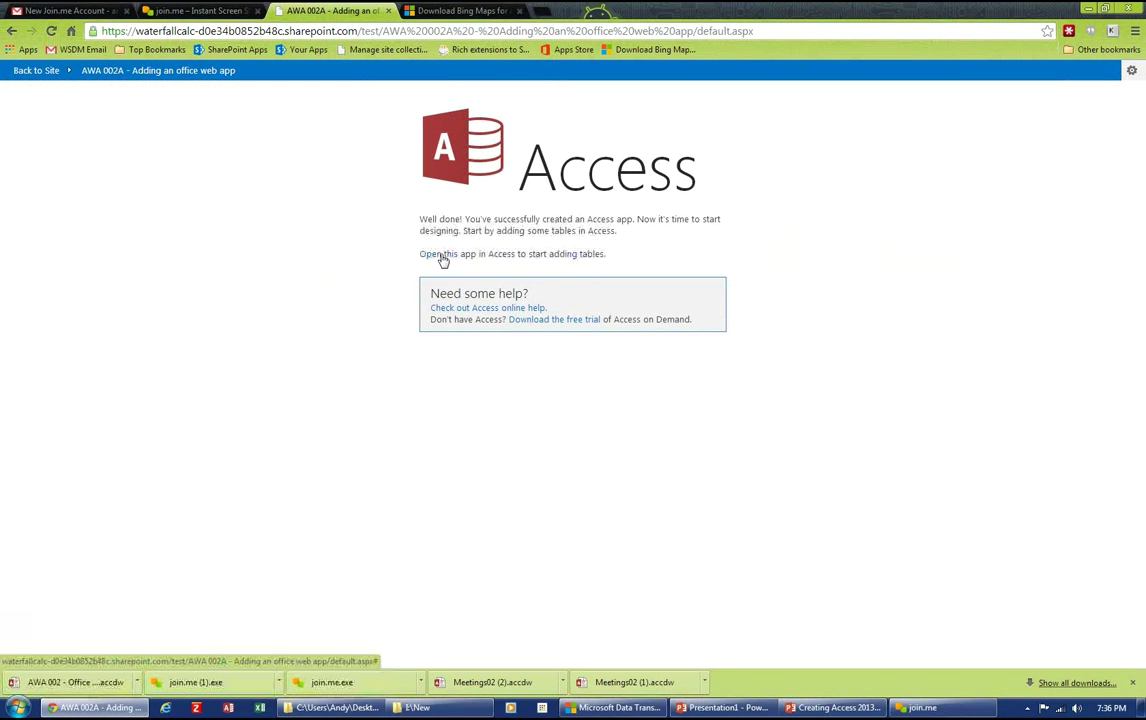
click(503, 256)
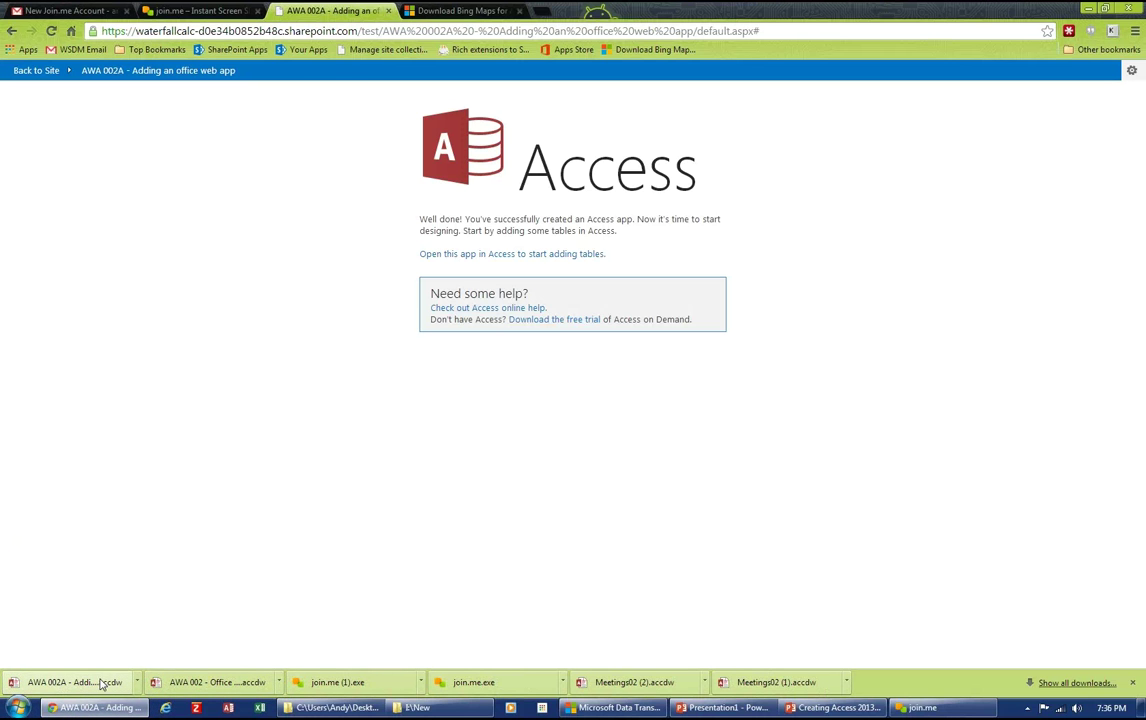
click(103, 684)
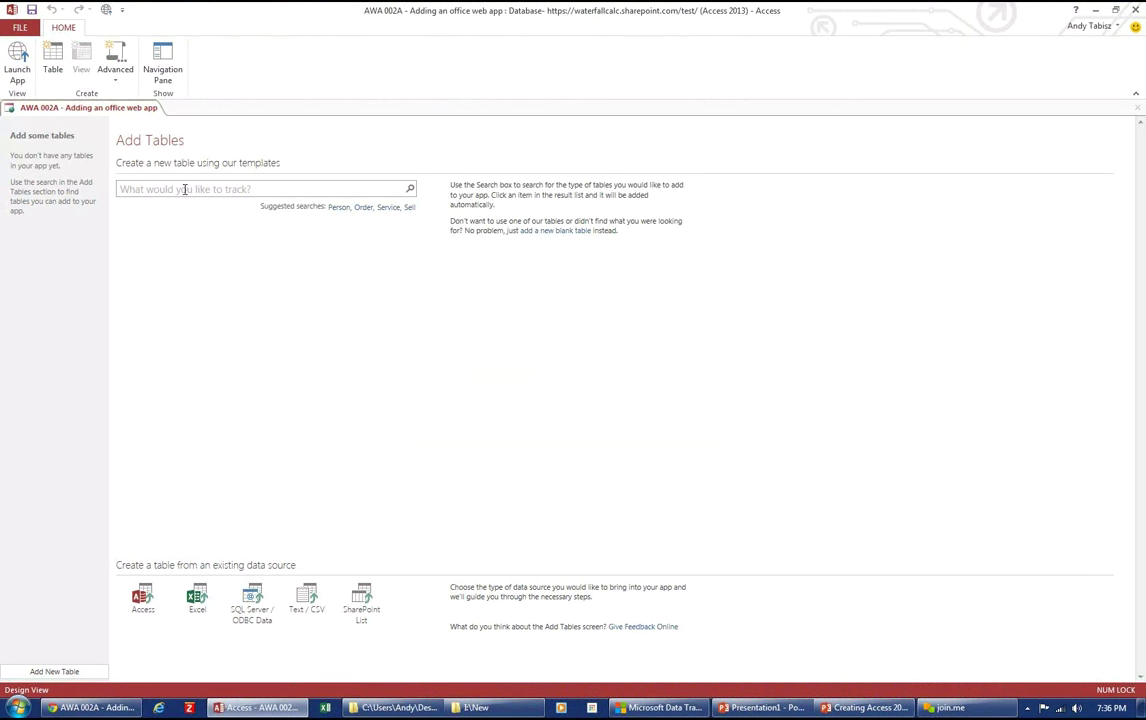
Search the table templates for "meeting" and add the Meetings table to the app
click(192, 189)
text(meeting)
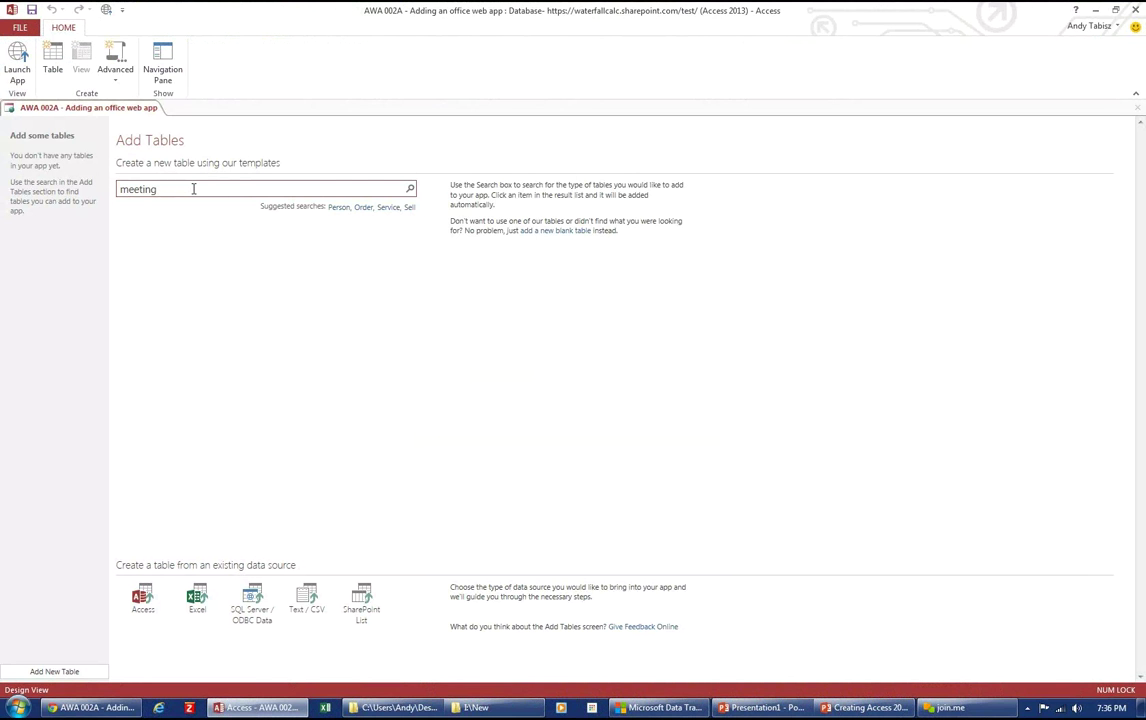
click(409, 189)
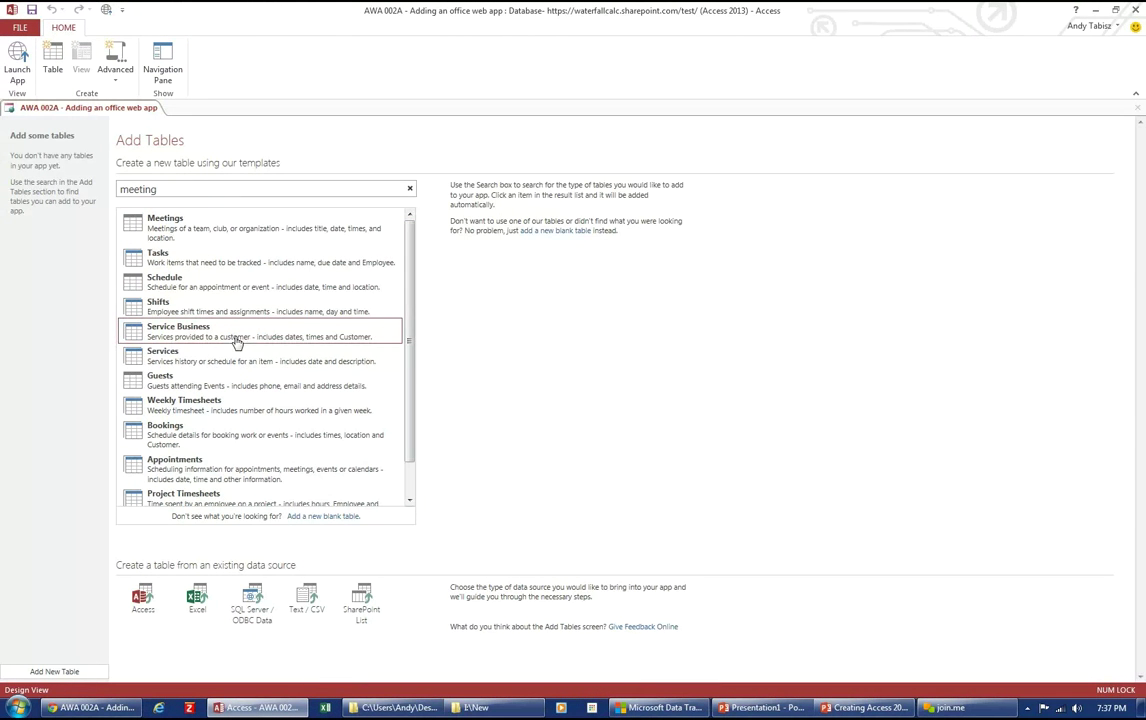
drag(410, 300, 410, 335)
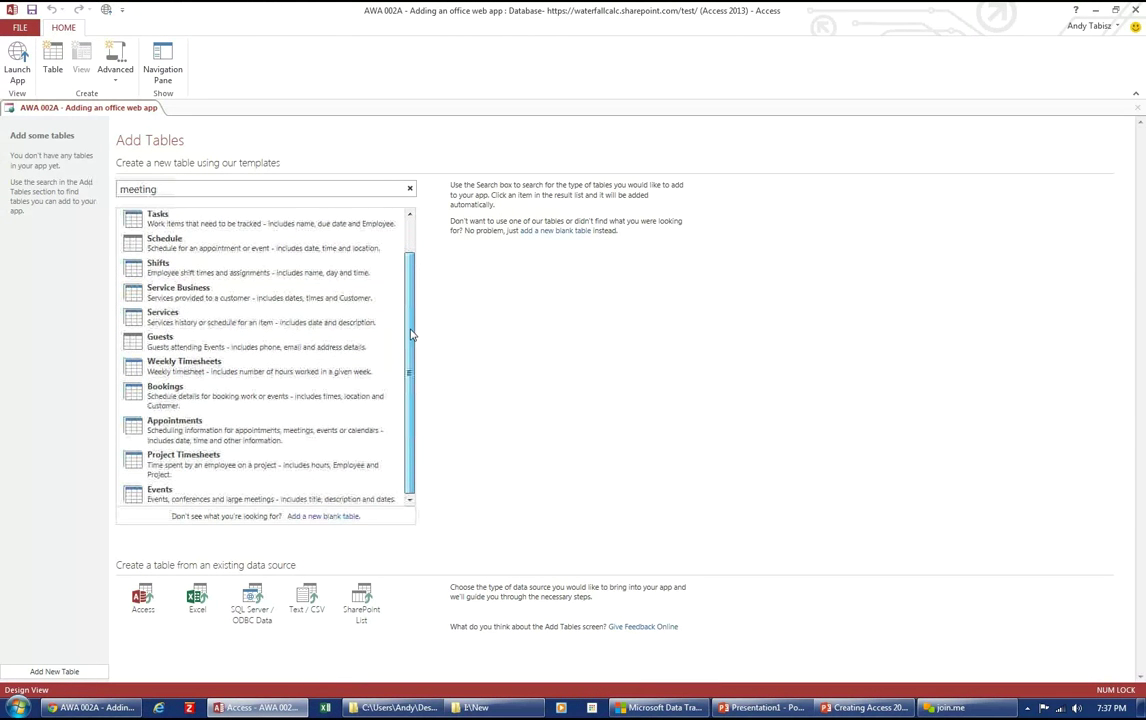
scroll(390, 240, up, 1)
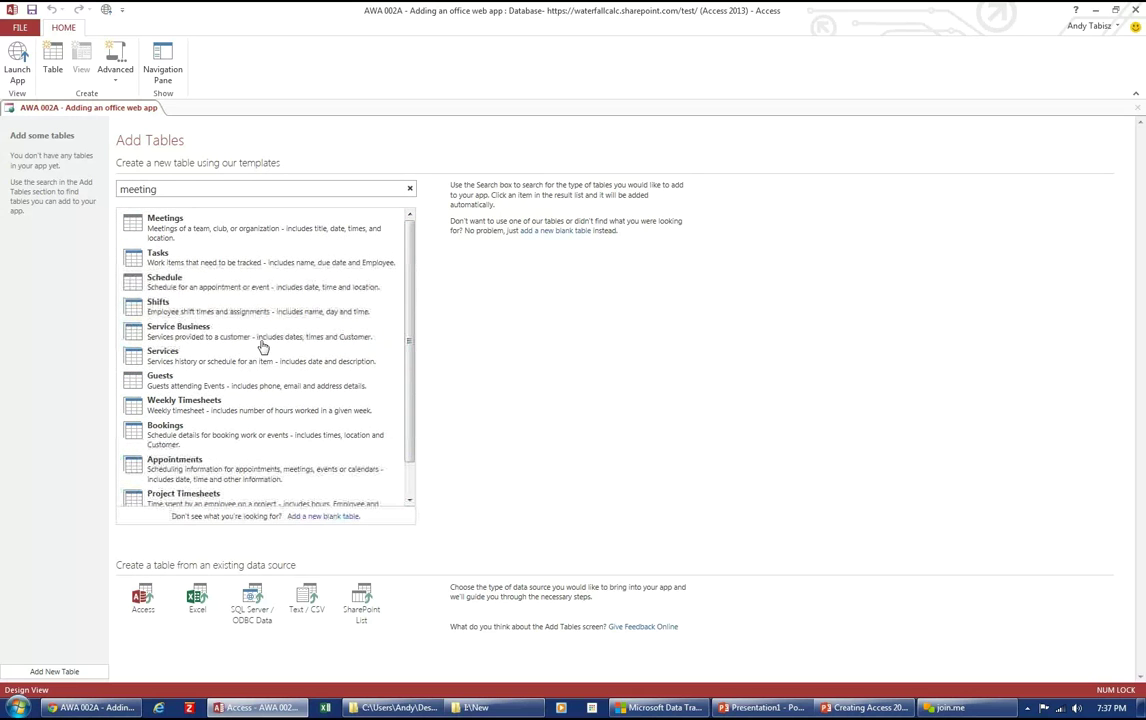
click(390, 228)
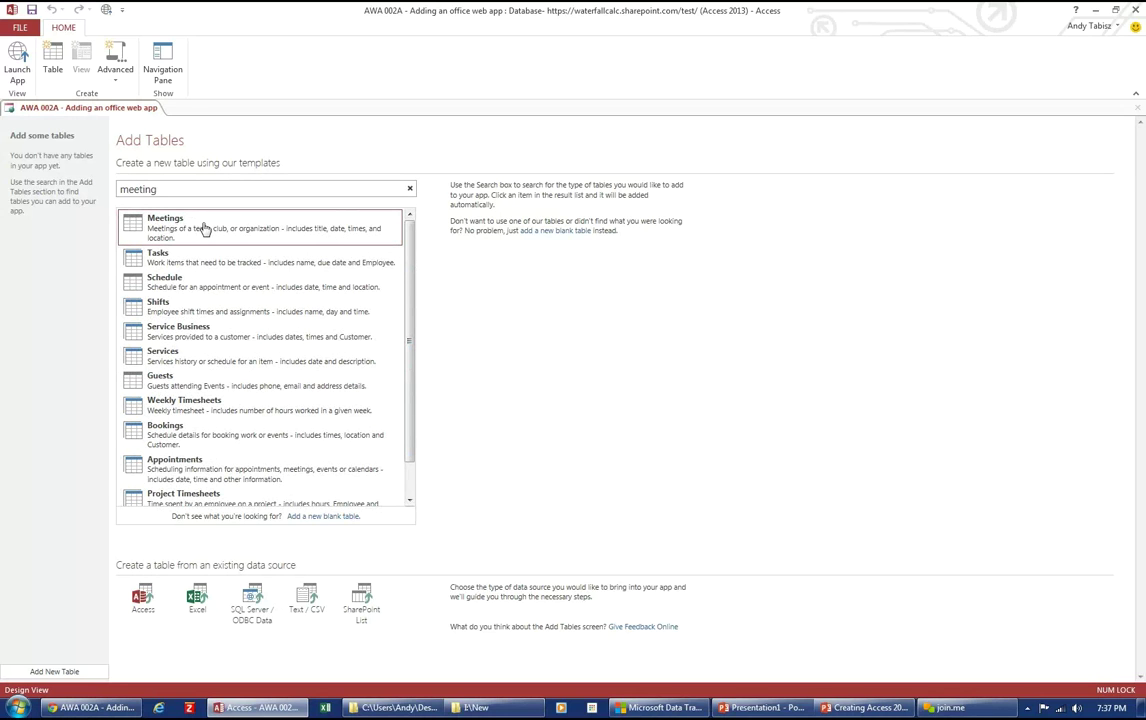
click(237, 228)
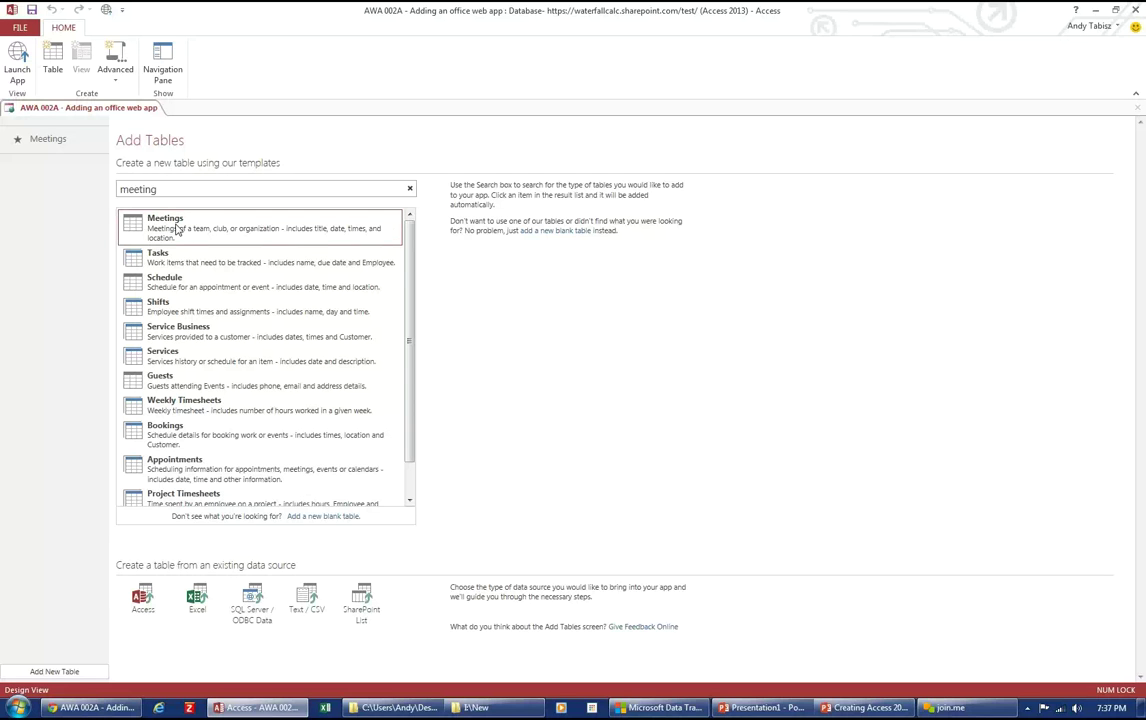
Open the Meetings table's List view for editing, look over its fields, and close it
click(60, 137)
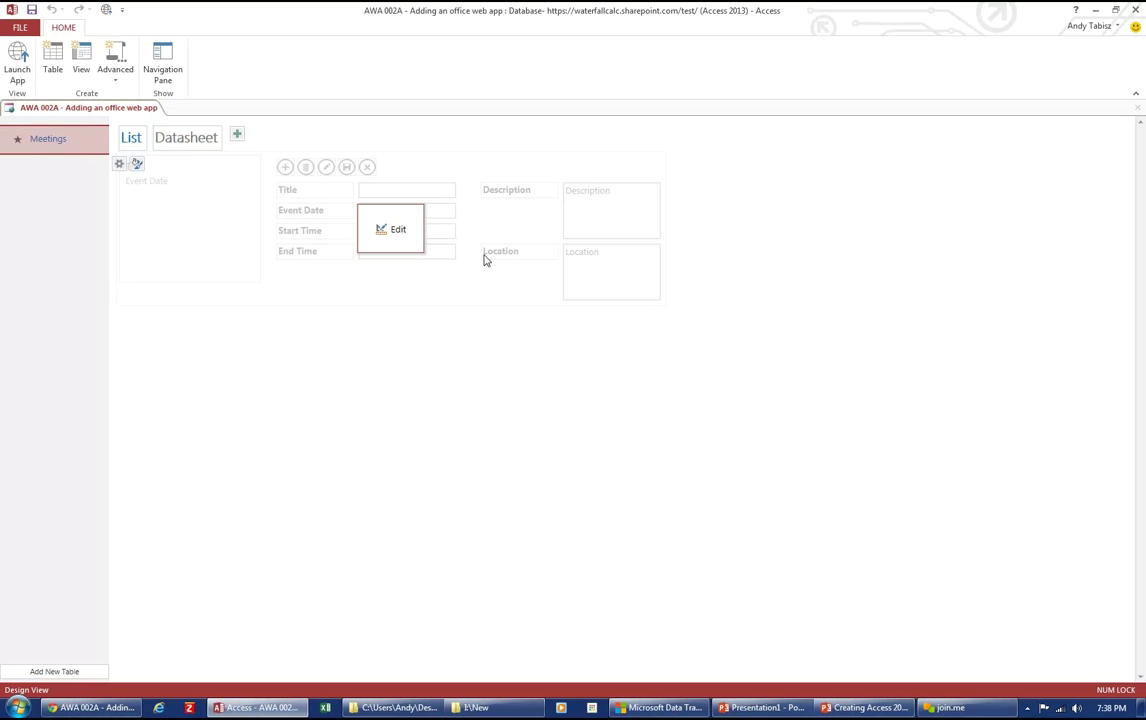
click(397, 230)
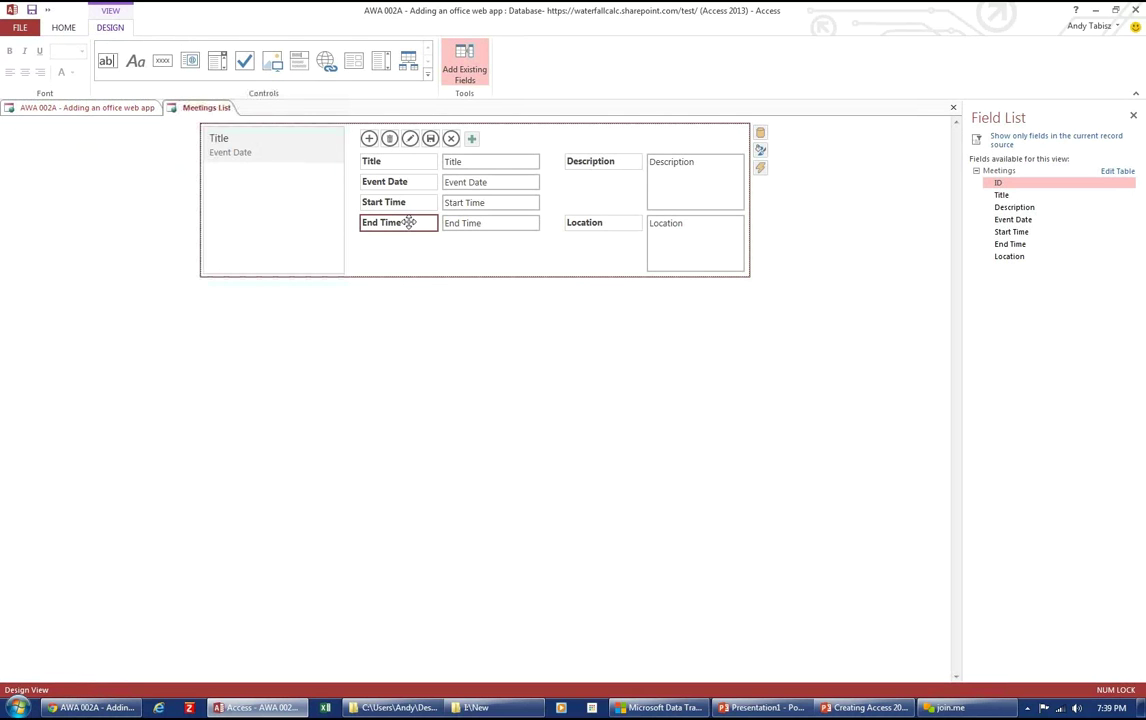
click(953, 107)
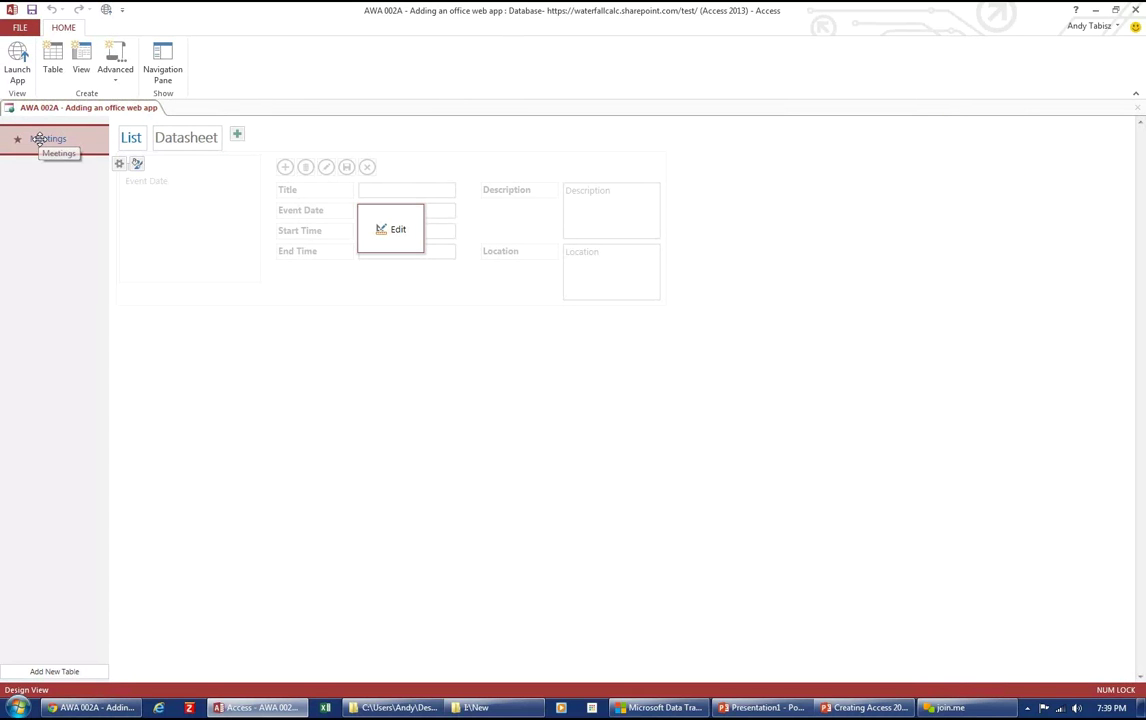
Open the Meetings table in Design view and add an Attendance field with the Number data type
click(162, 62)
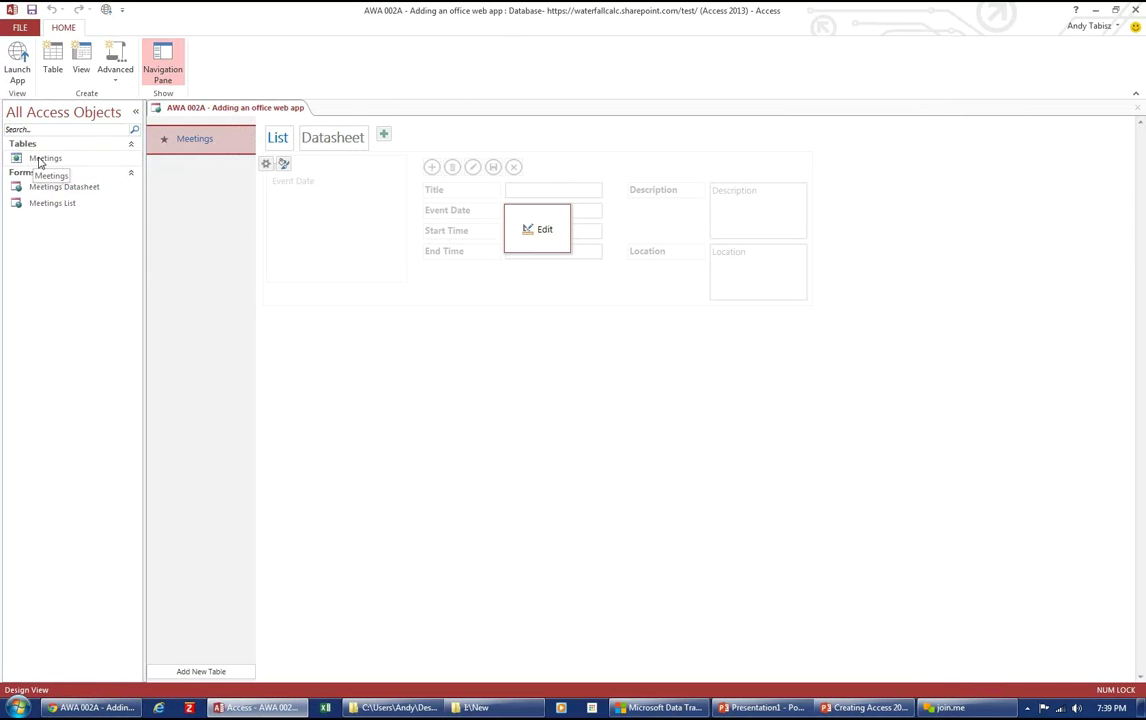
double_click(40, 162)
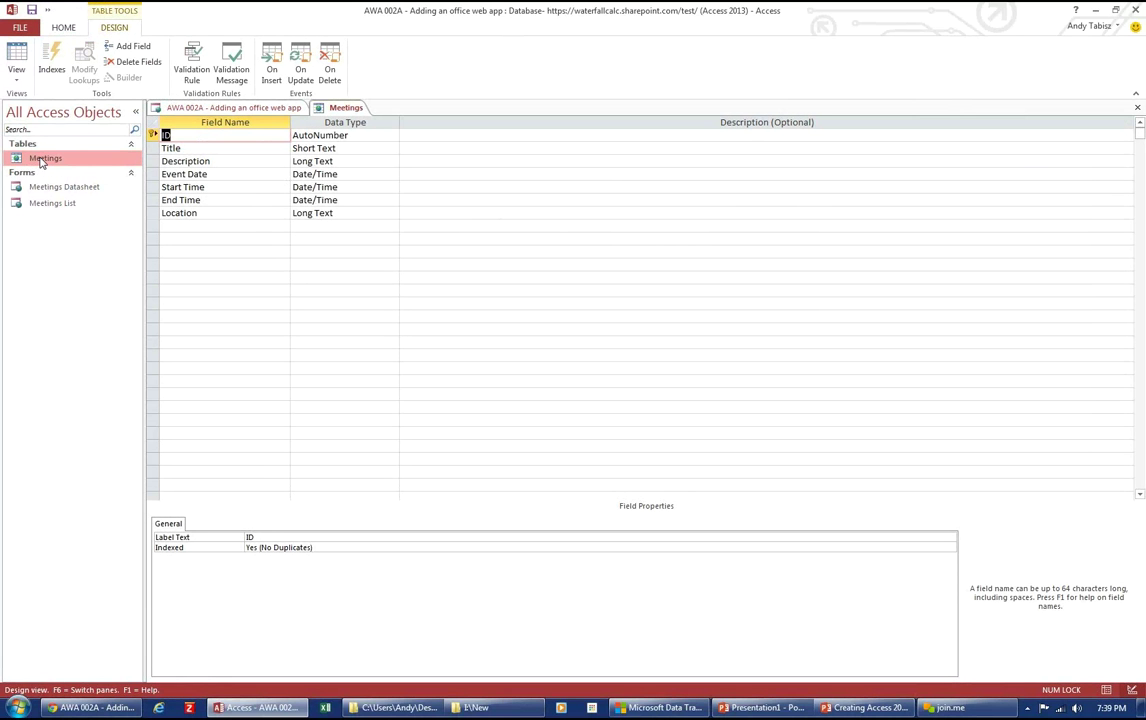
click(217, 223)
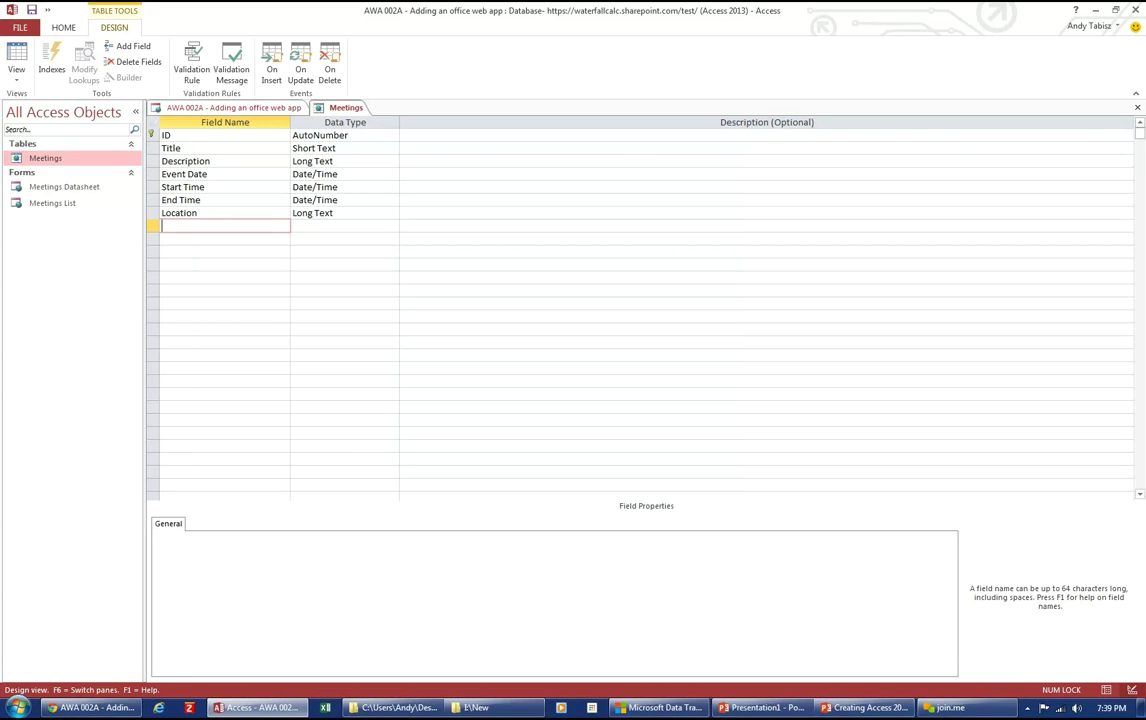
text(tendance)
click(305, 225)
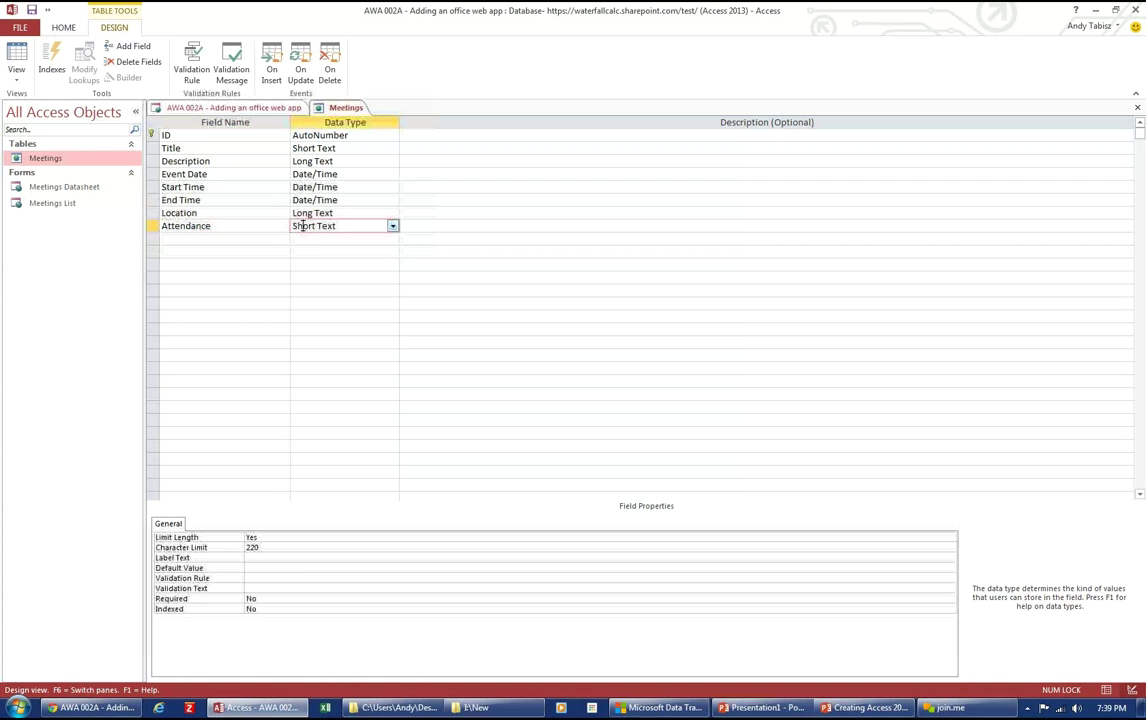
click(391, 226)
click(333, 264)
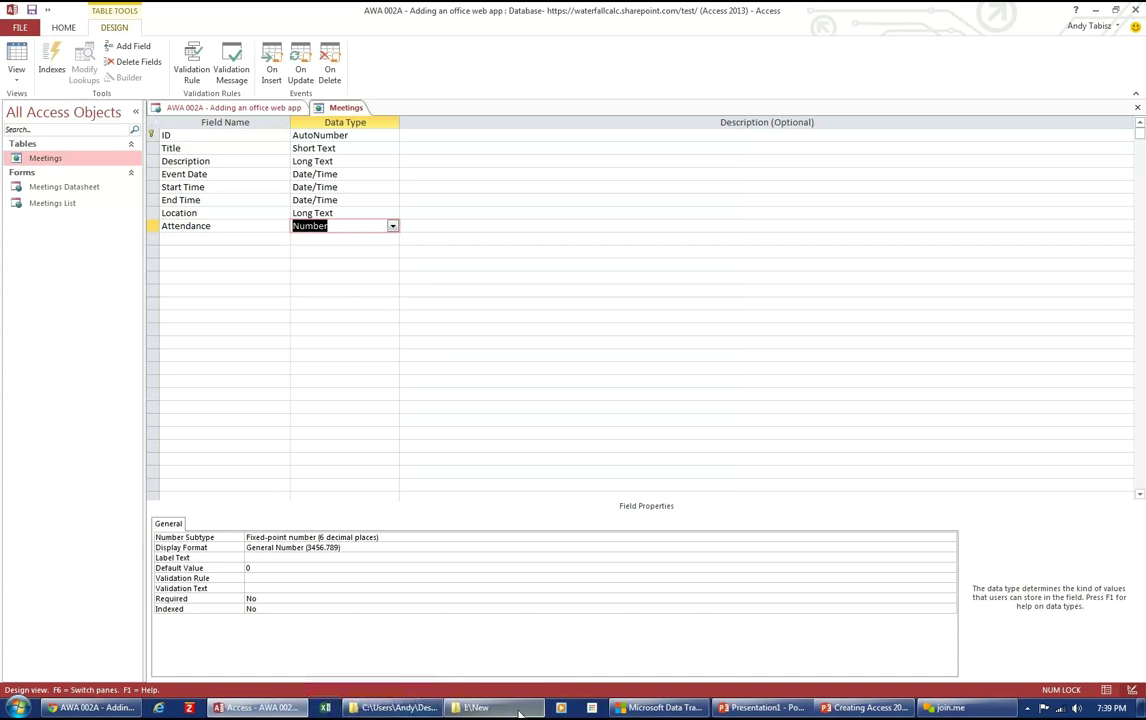
Set the Attendance field's number subtype to Whole number (no decimal places), then save and close the Meetings table
click(926, 535)
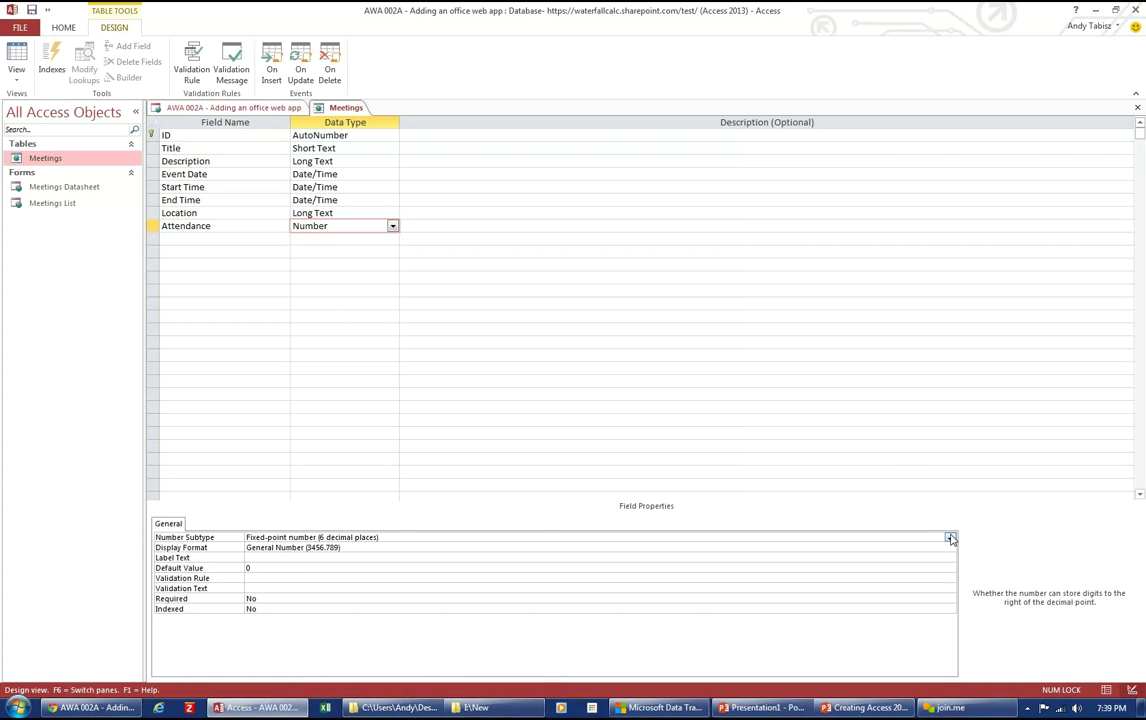
click(949, 538)
click(310, 548)
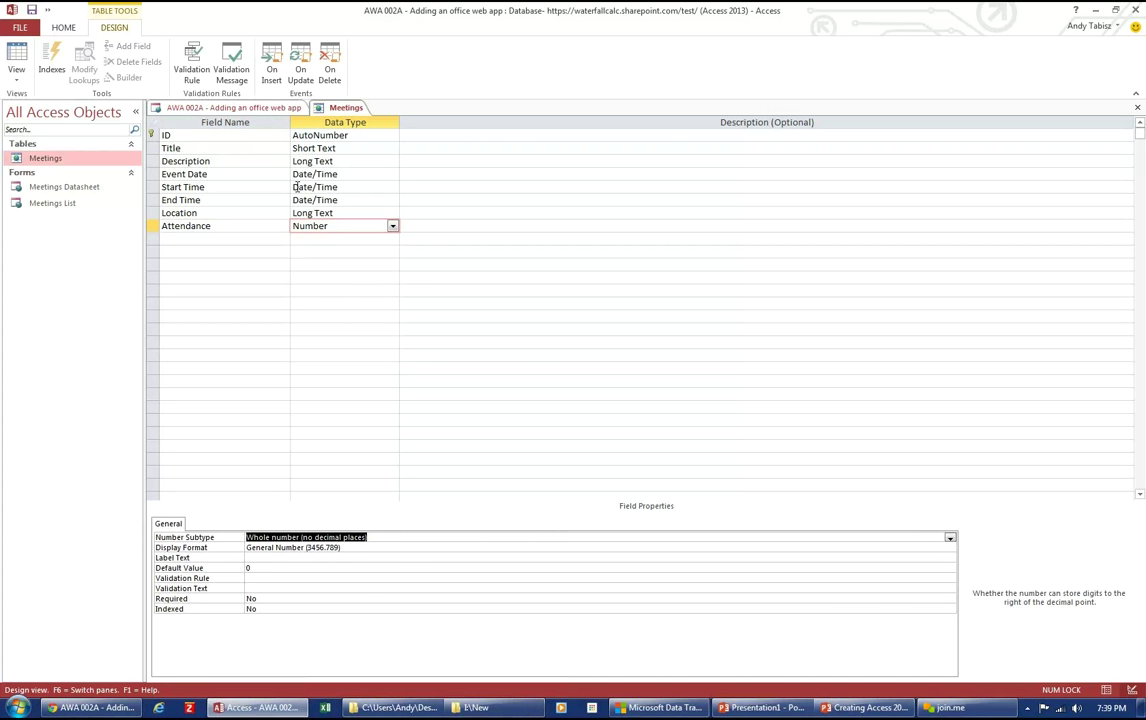
click(32, 11)
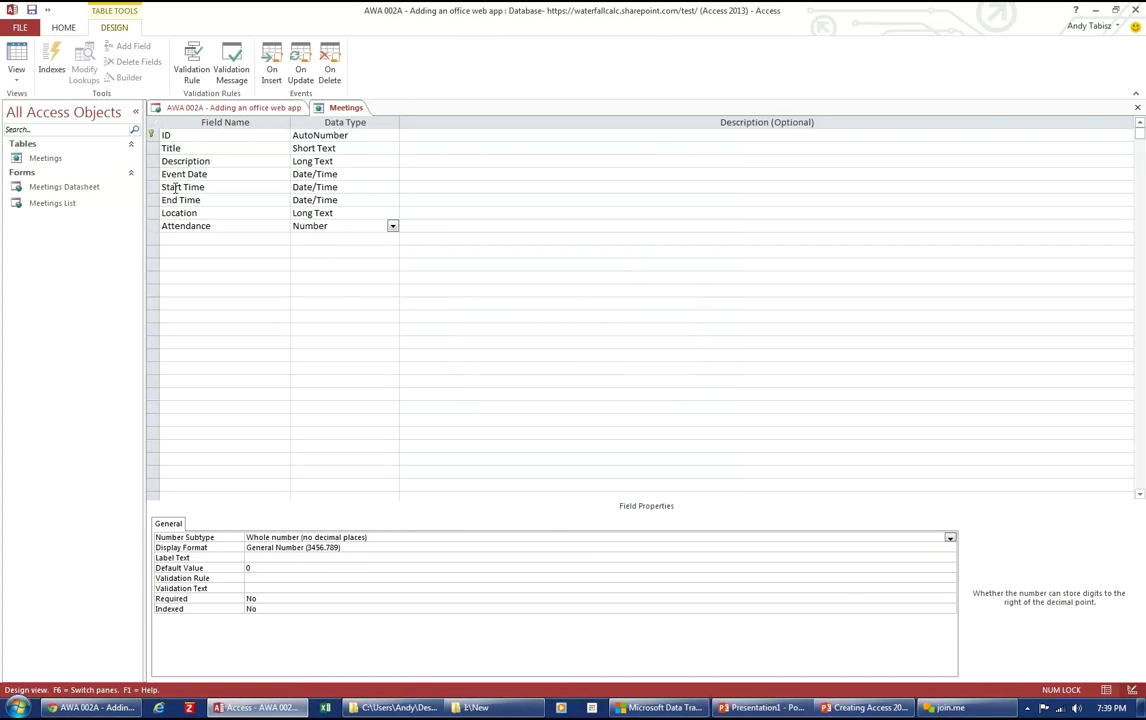
click(1137, 107)
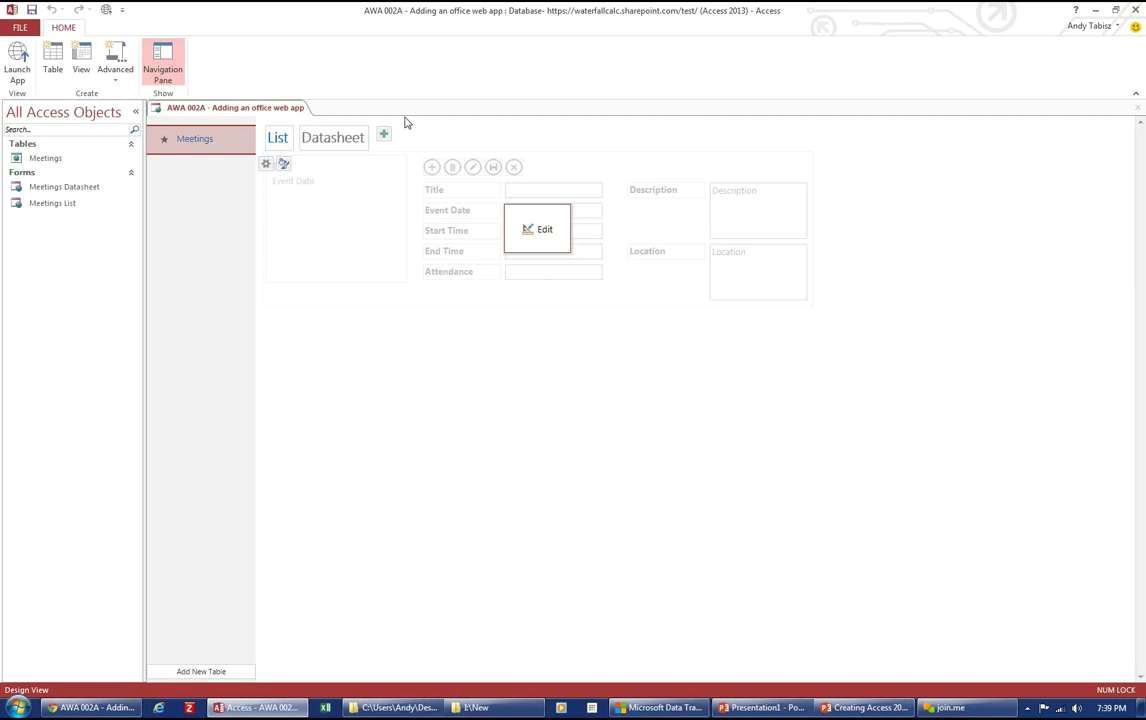
Check the Meetings Datasheet and List views in the design, and launch the app to view both in the browser
click(322, 139)
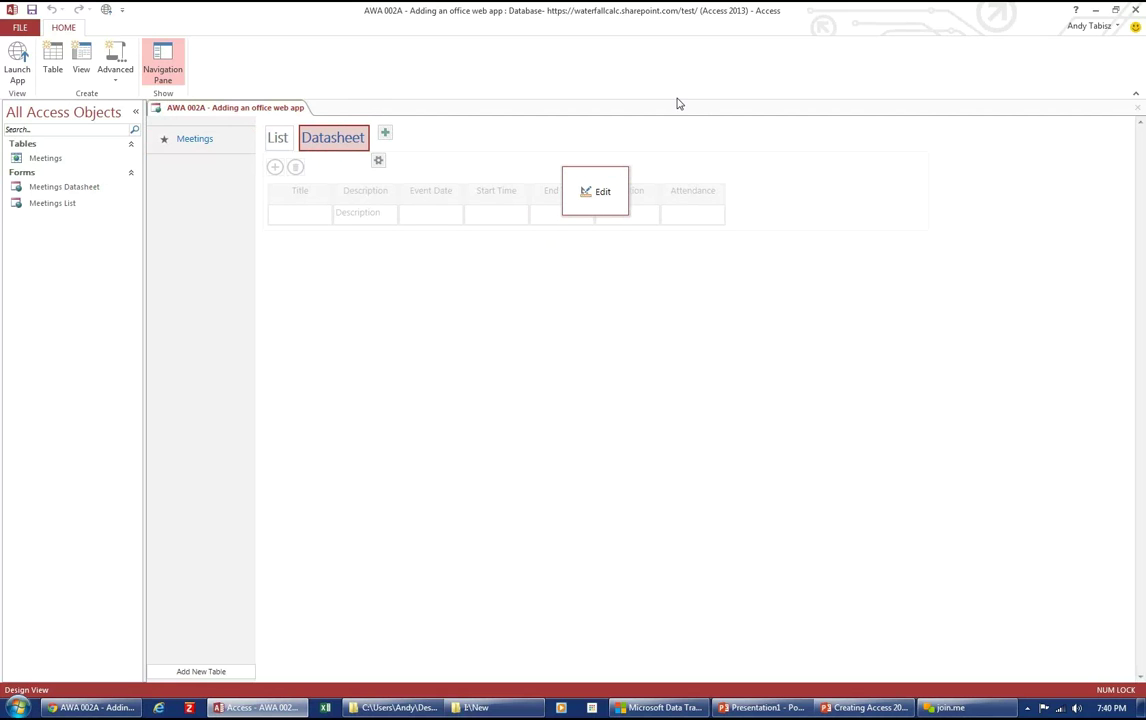
click(277, 137)
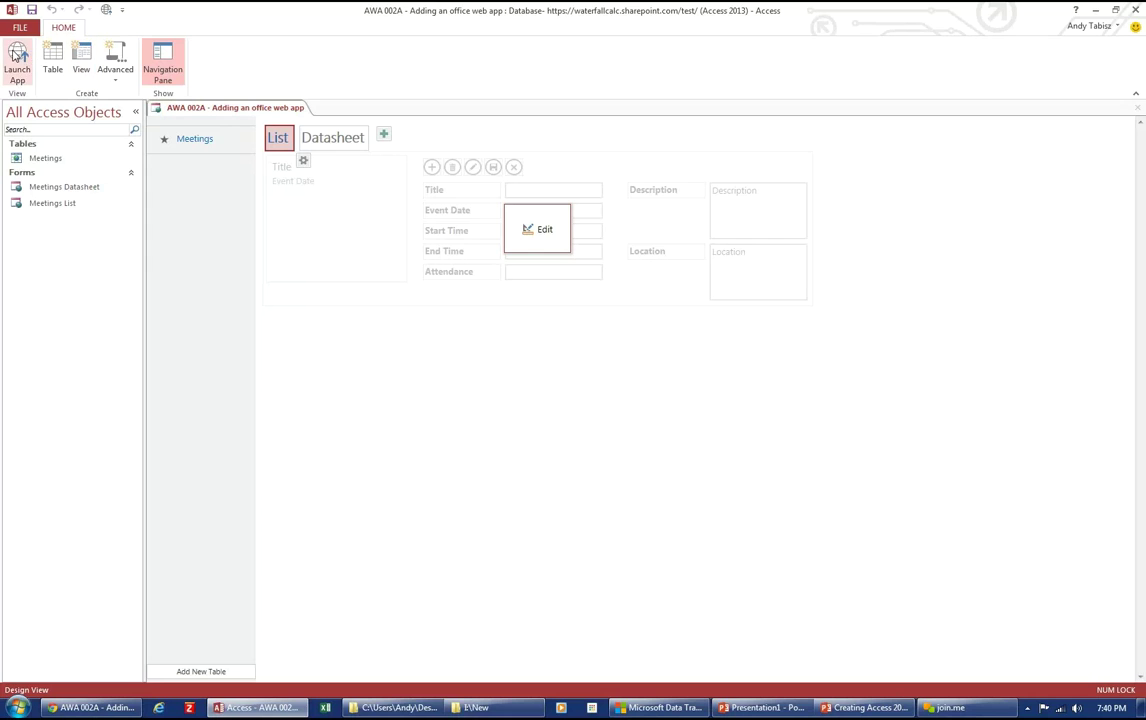
click(15, 56)
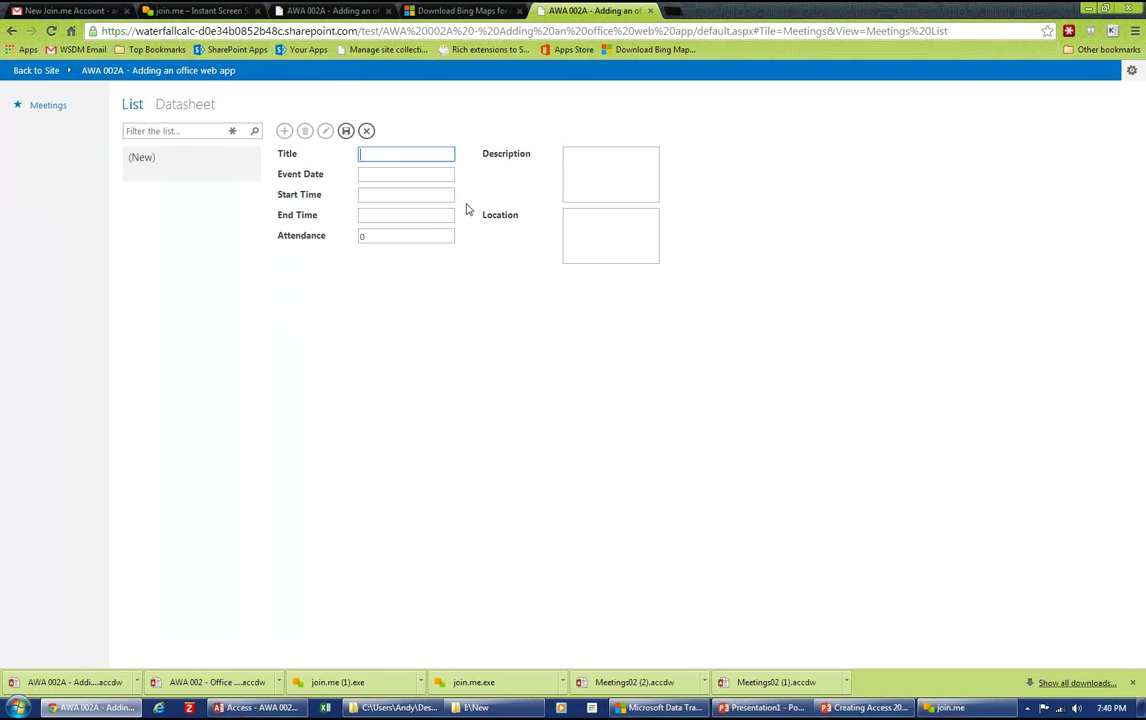
click(181, 105)
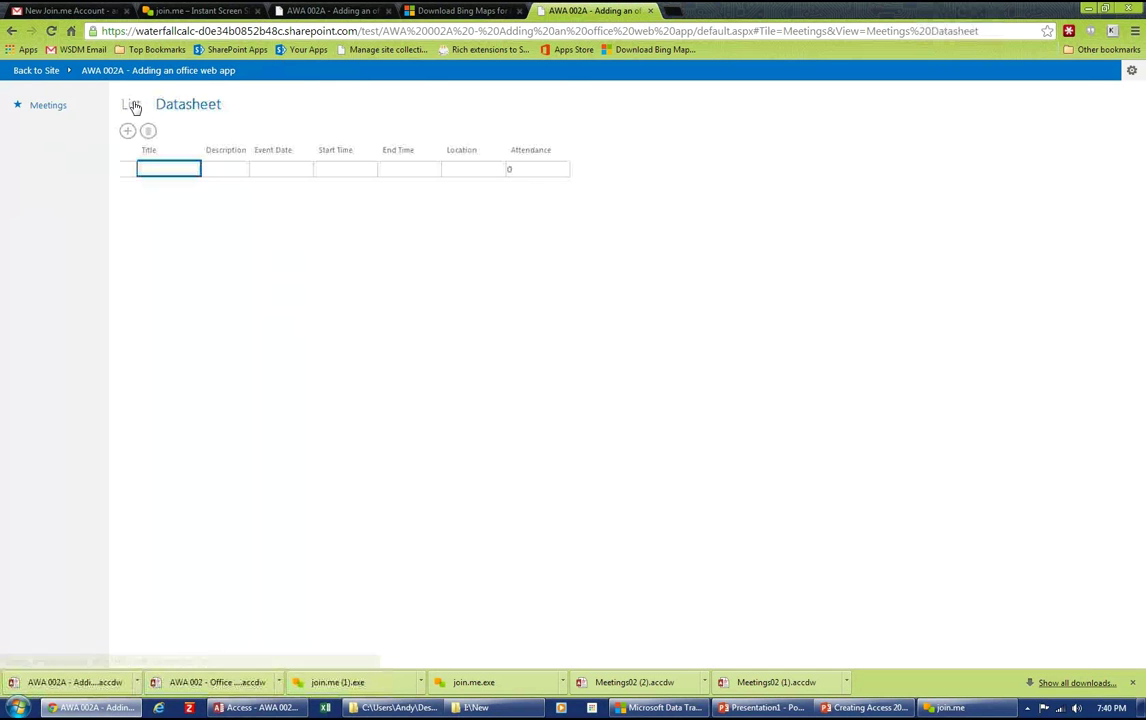
click(133, 105)
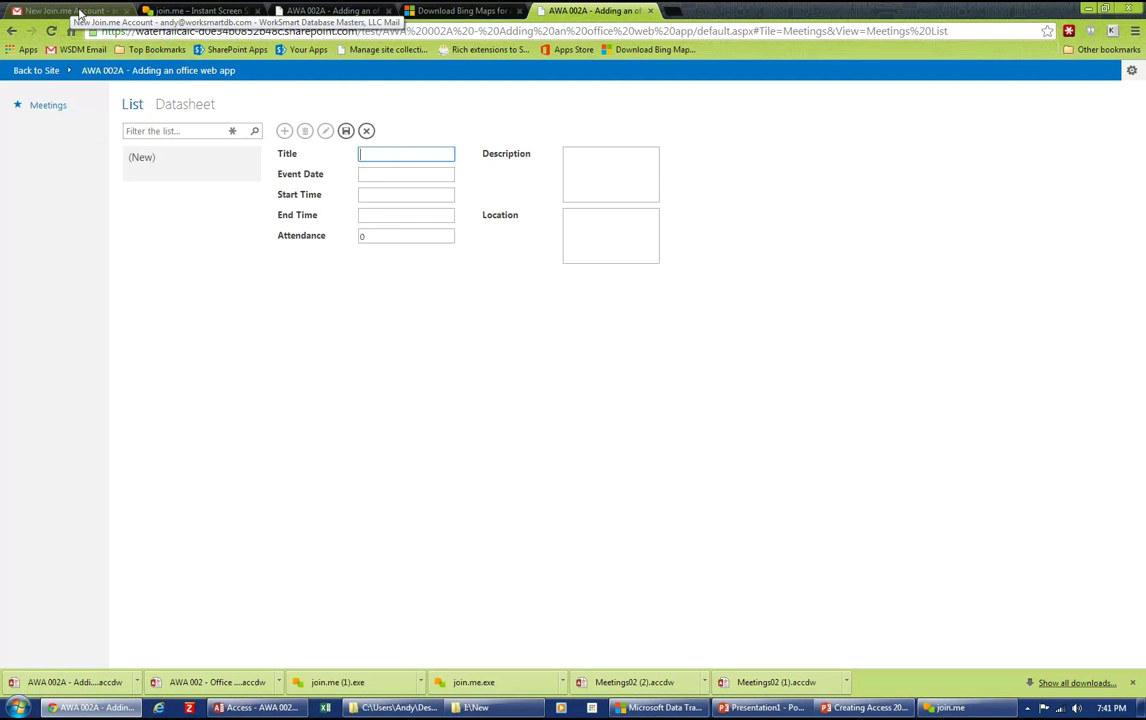
Move the mail tab out into its own browser window
drag(78, 12, 1145, 200)
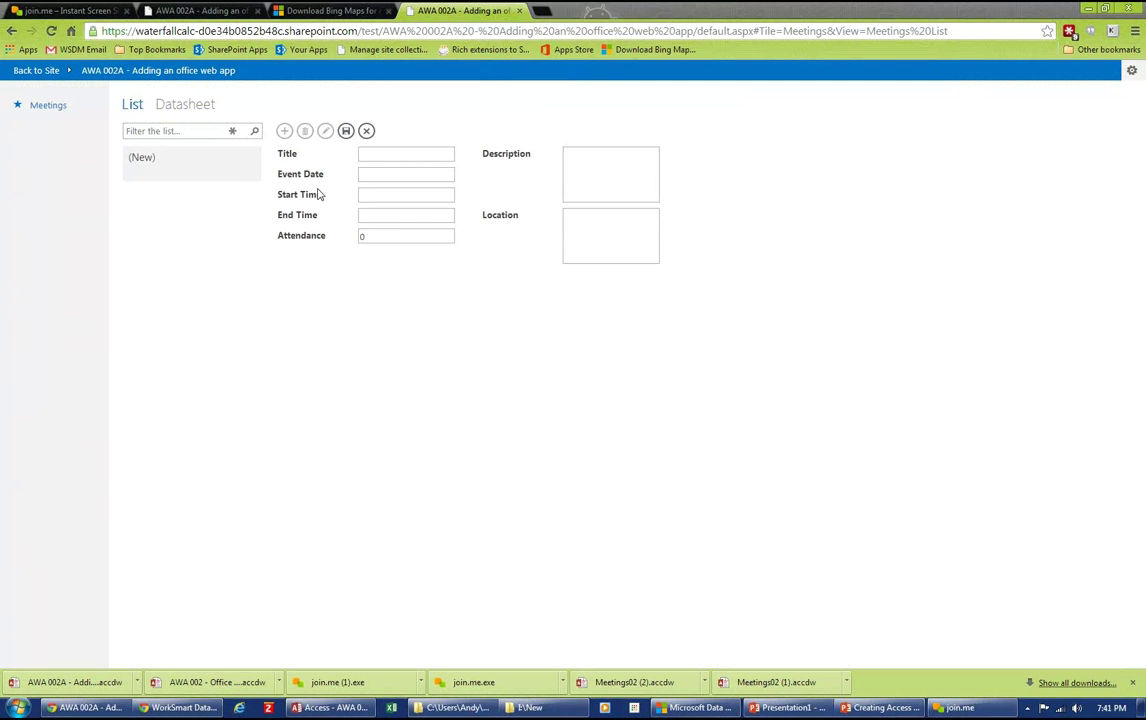
Fill in a new meeting titled "Detroit SQL Users Group" with attendance 20 and location "Detroit, MI", and try to save it
click(364, 153)
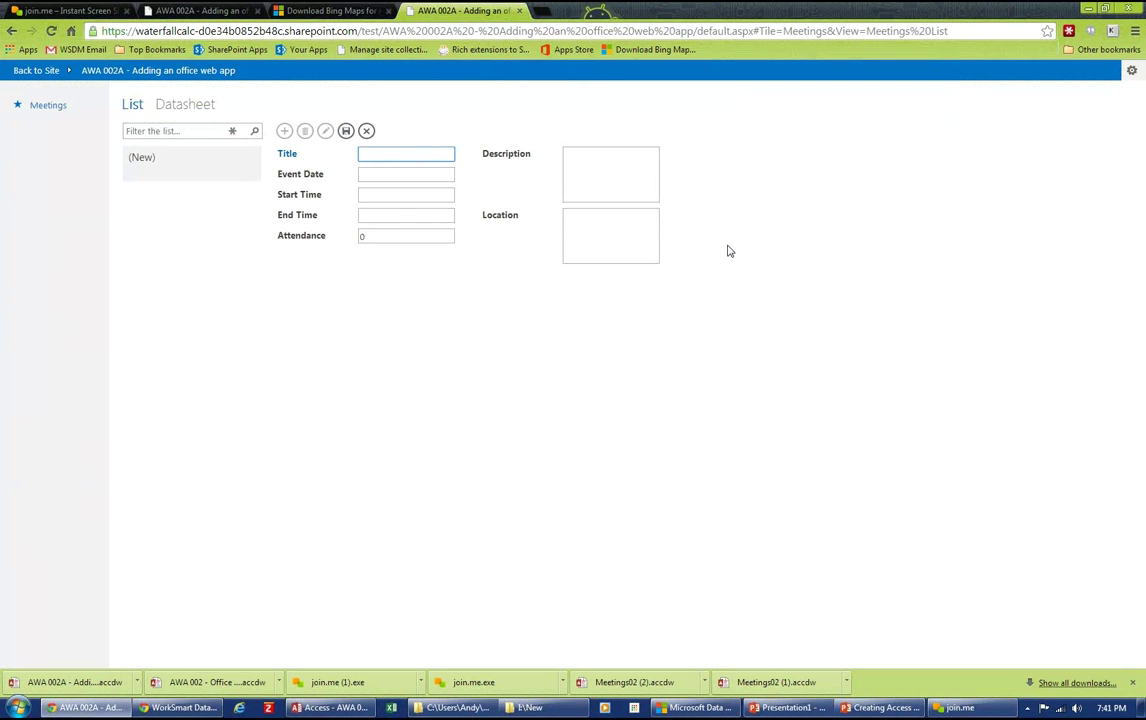
text(Det)
text(roit S)
text(QL Users)
text( Group)
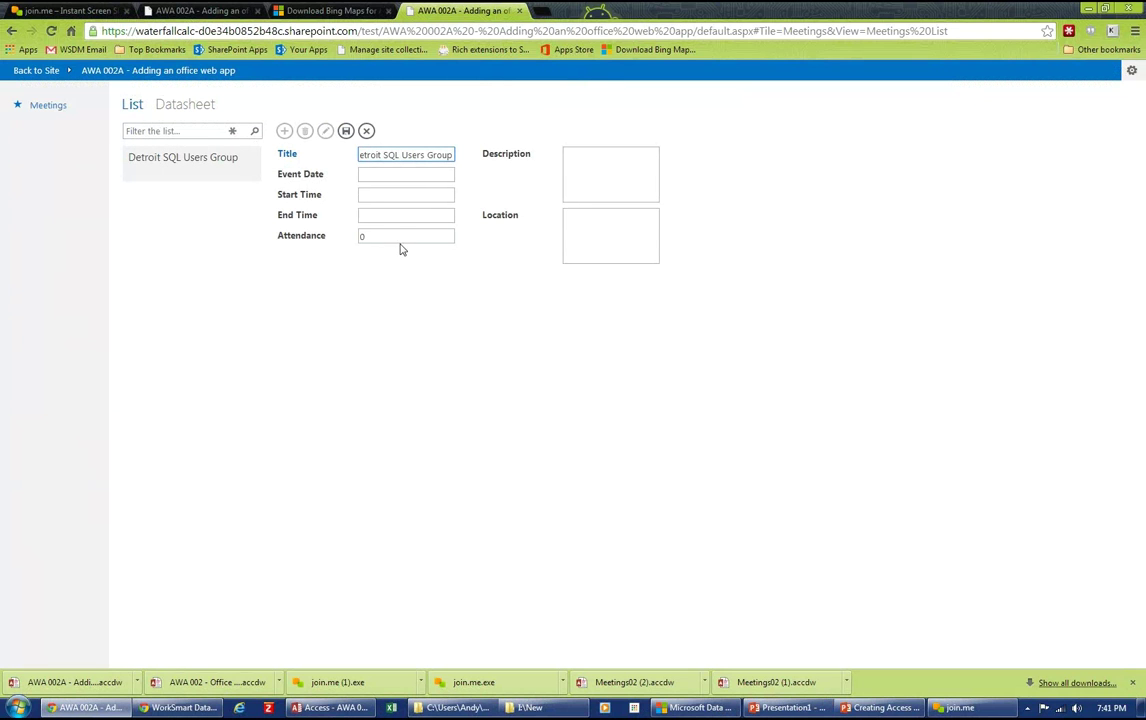
click(366, 238)
text(20)
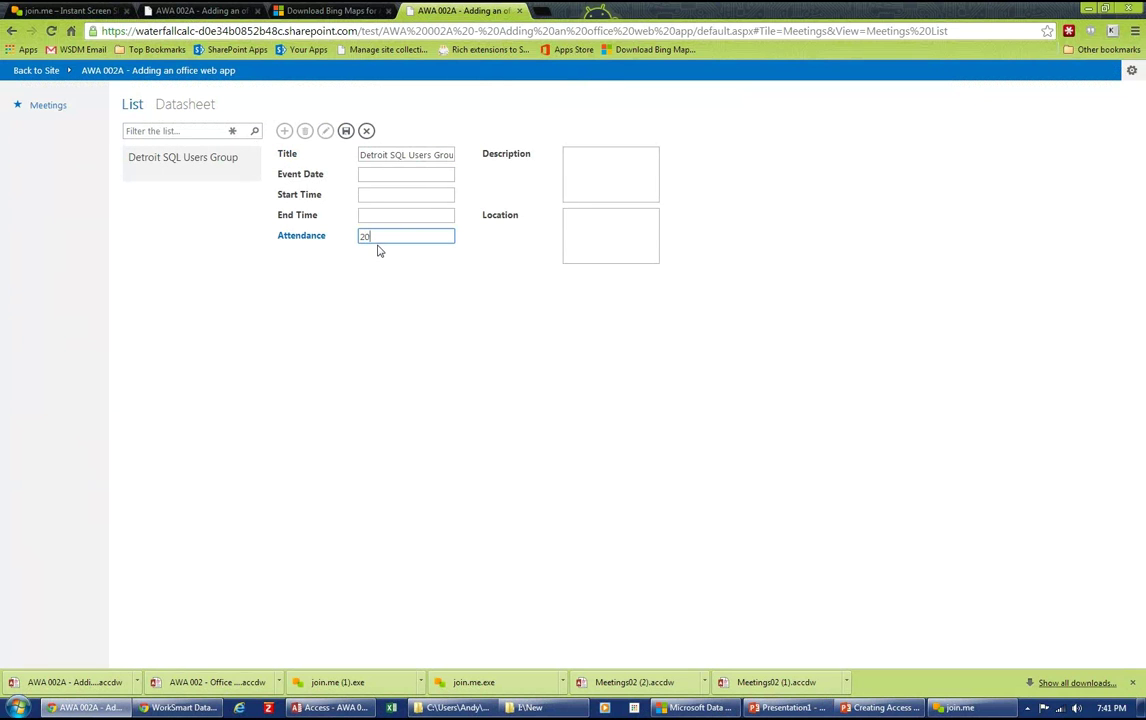
click(604, 222)
text(Detroit, MI)
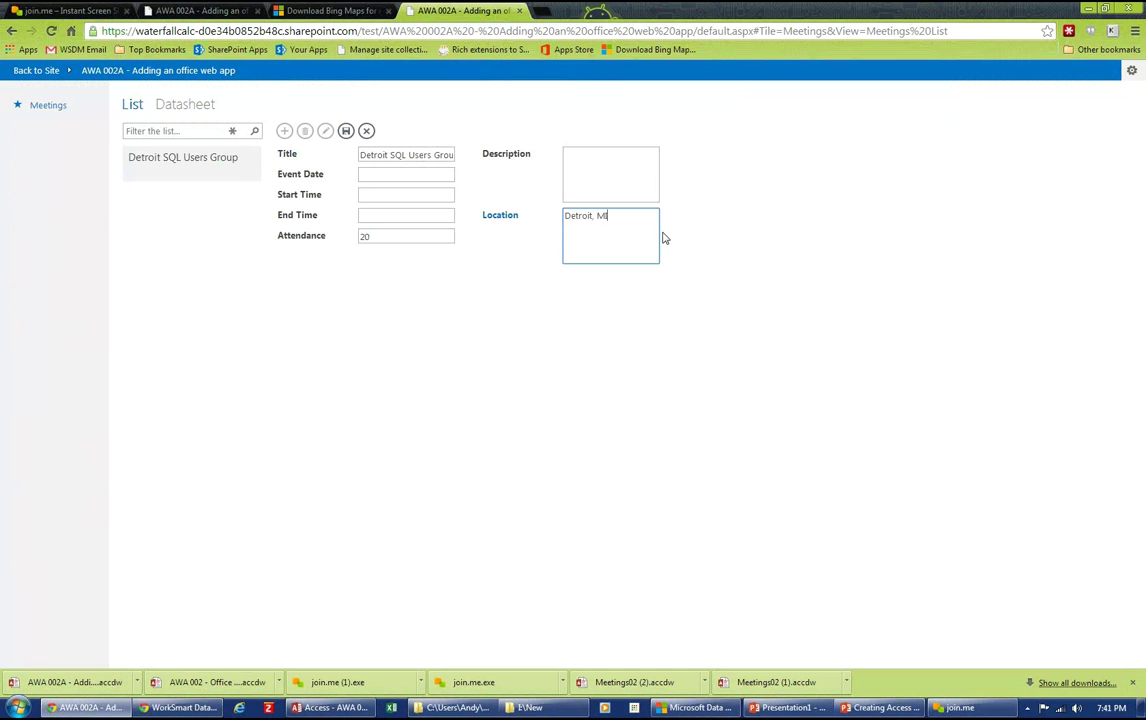
click(346, 131)
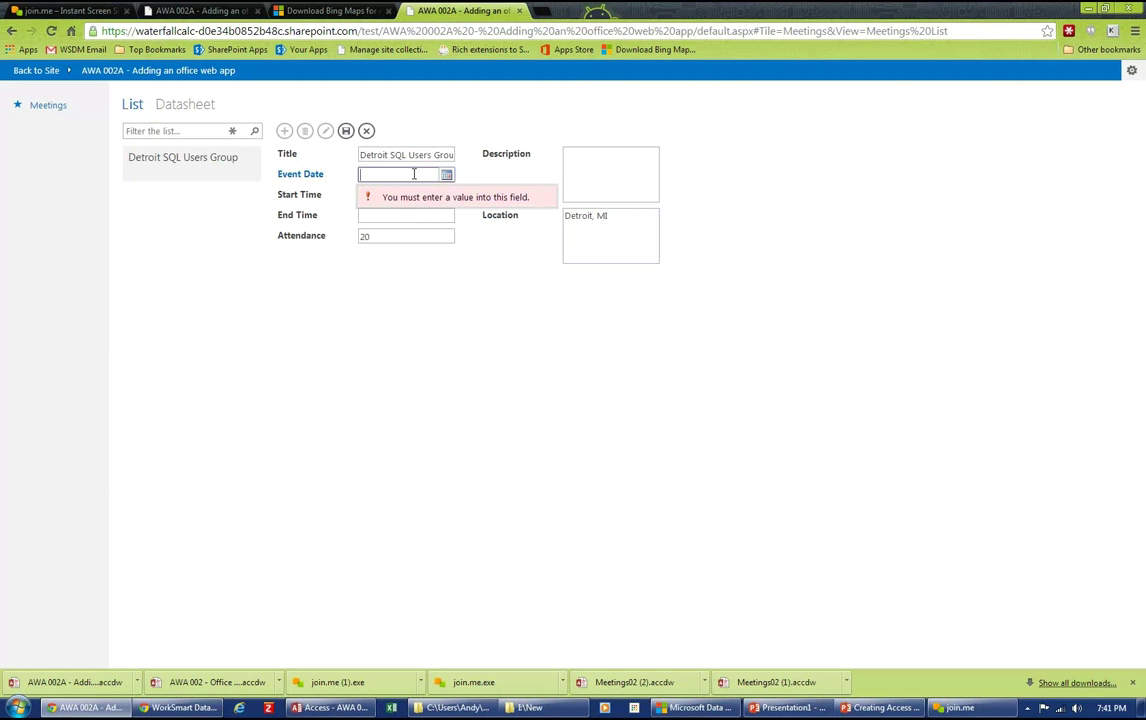
Set the Detroit SQL Users Group meeting's event date to 6/12/2014 and save the record
click(447, 175)
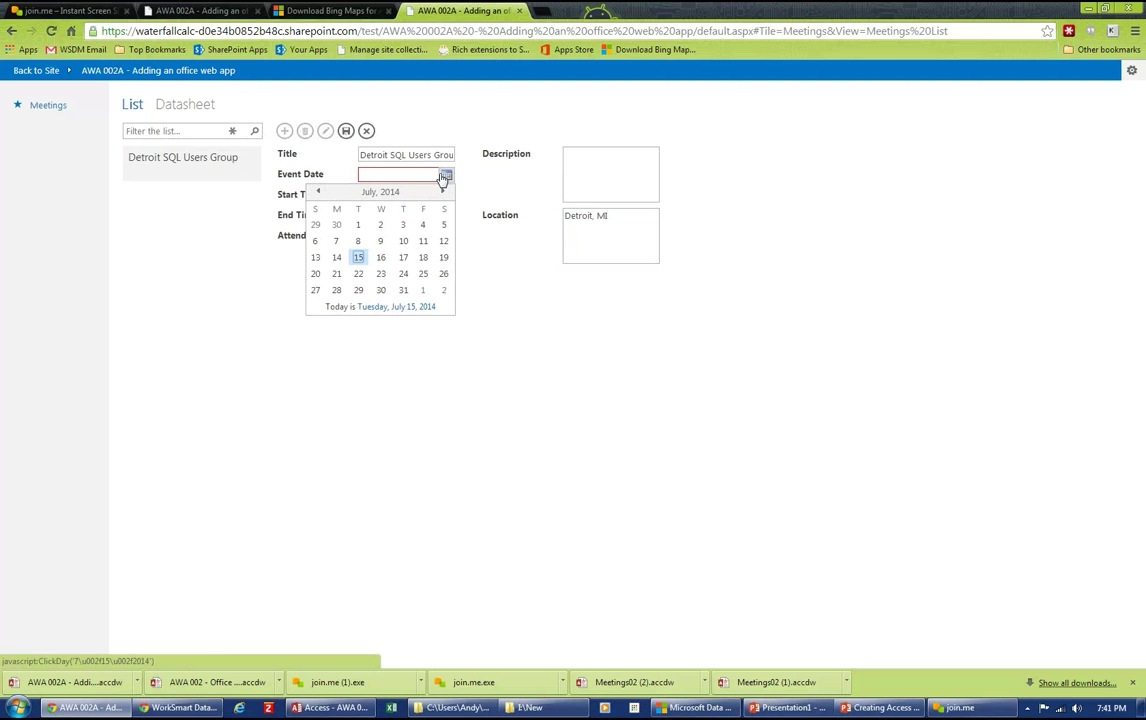
click(320, 193)
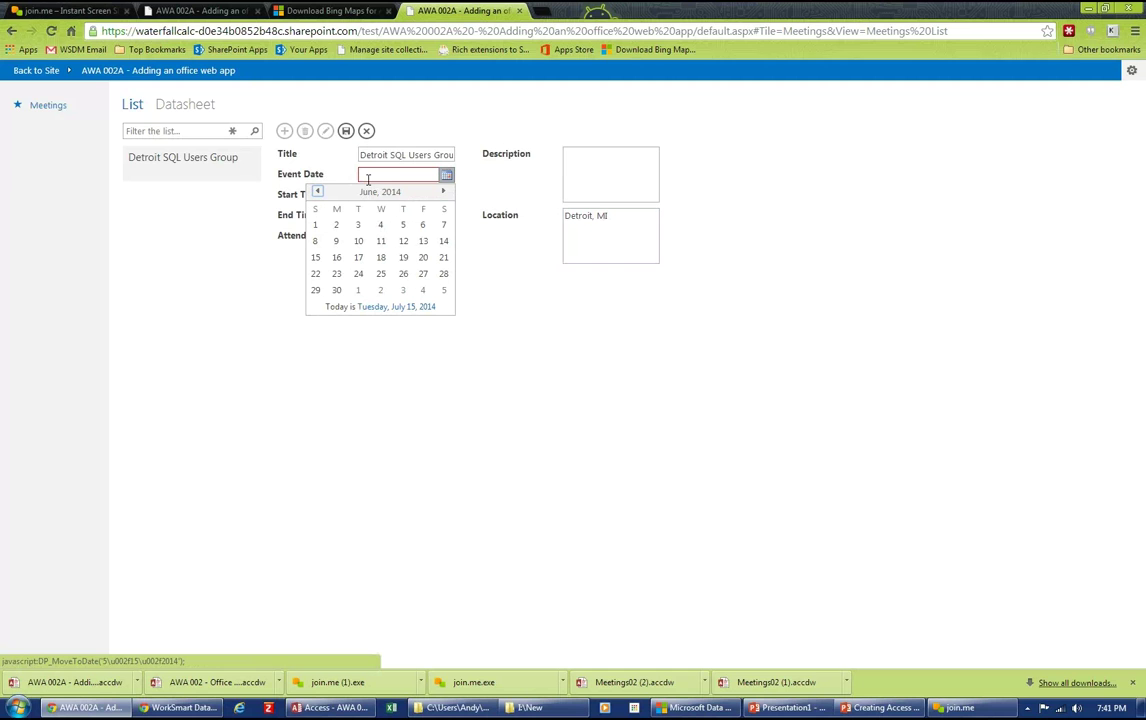
click(405, 242)
click(422, 194)
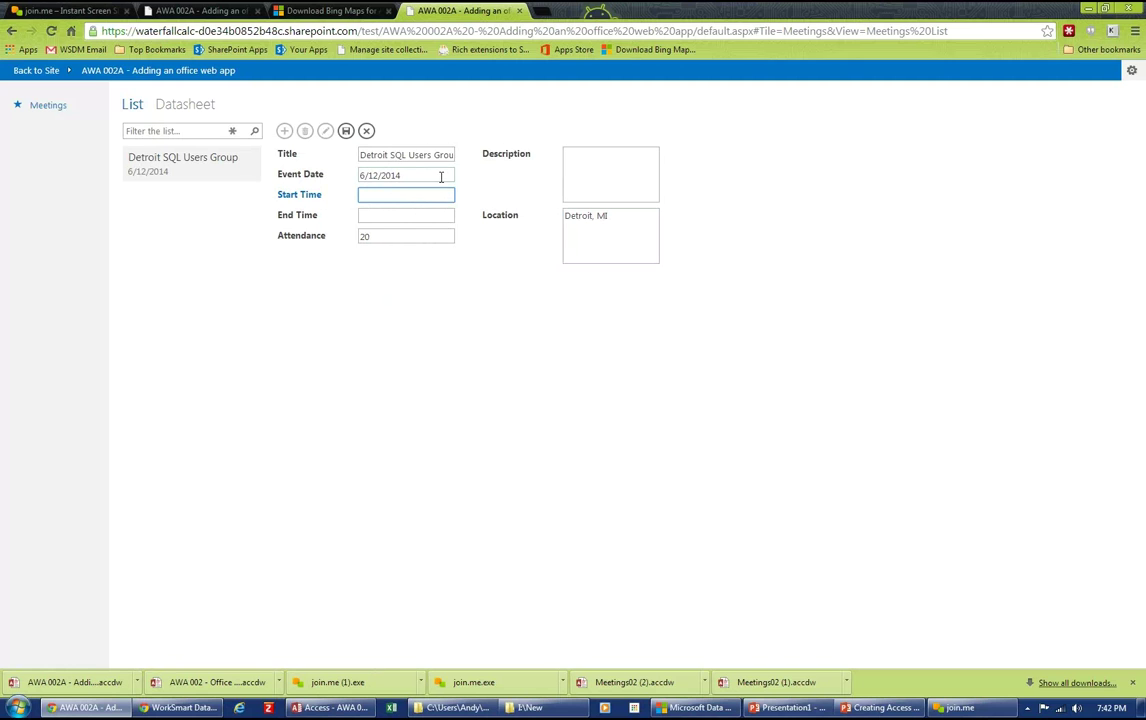
click(587, 173)
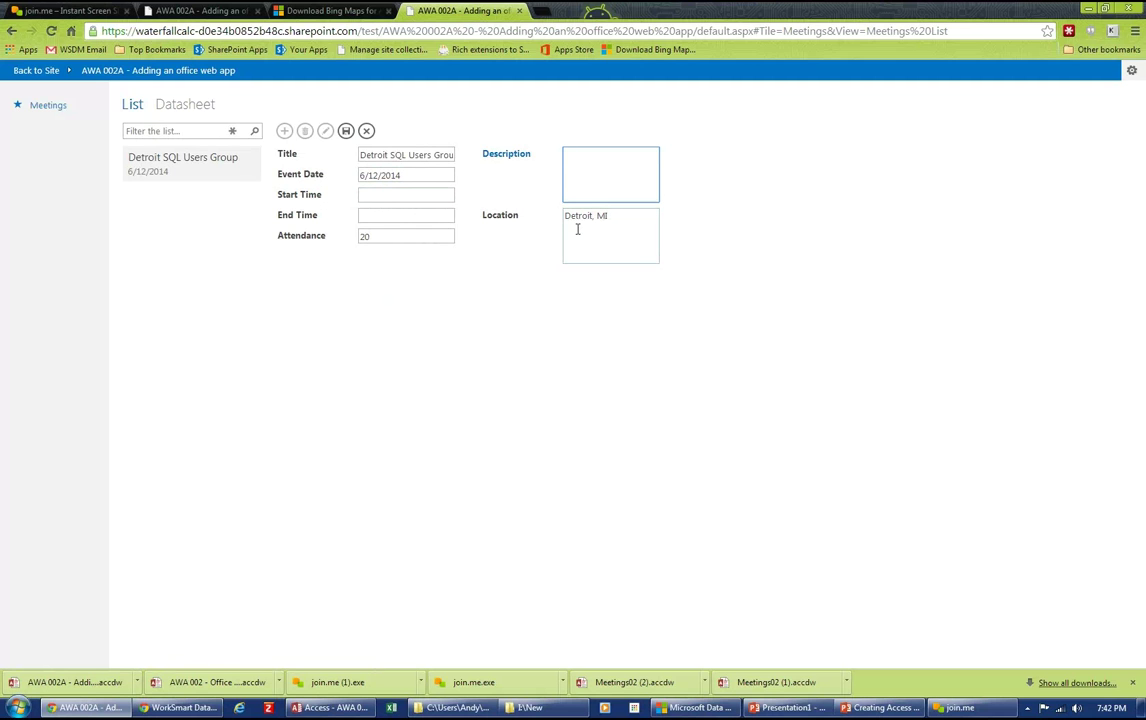
click(345, 131)
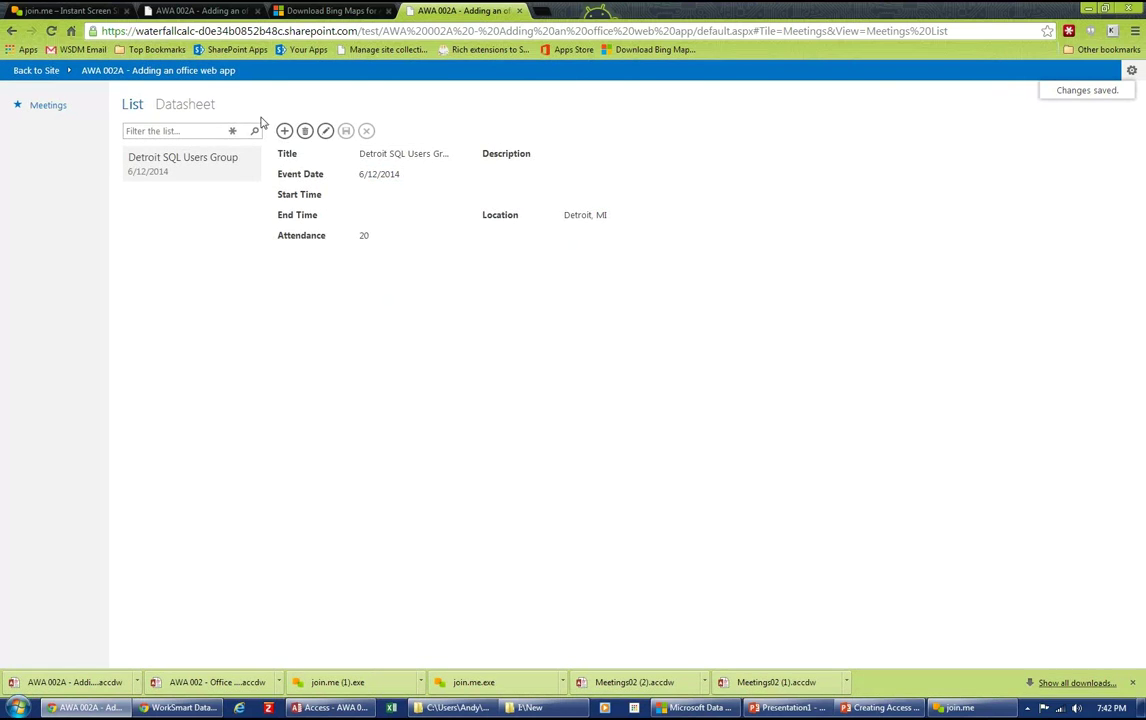
Add a new meeting titled "Ft Lauderdale SQL Saturday" with event date 6/14/2014
click(284, 131)
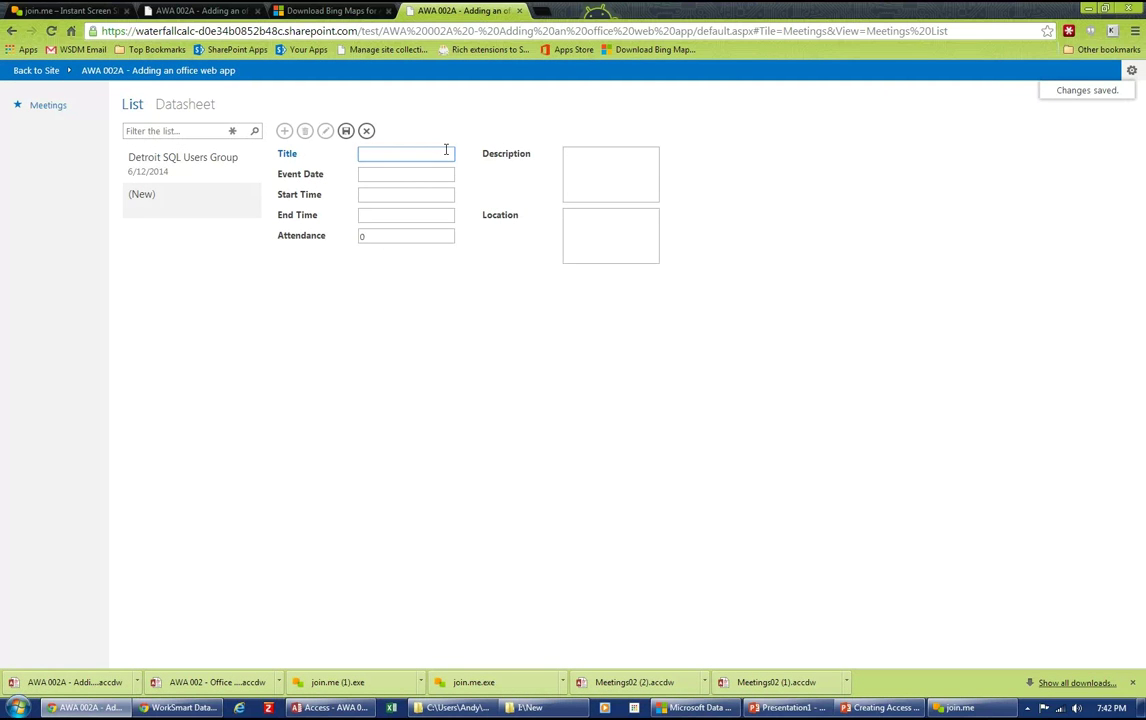
text(Ft Lauderd)
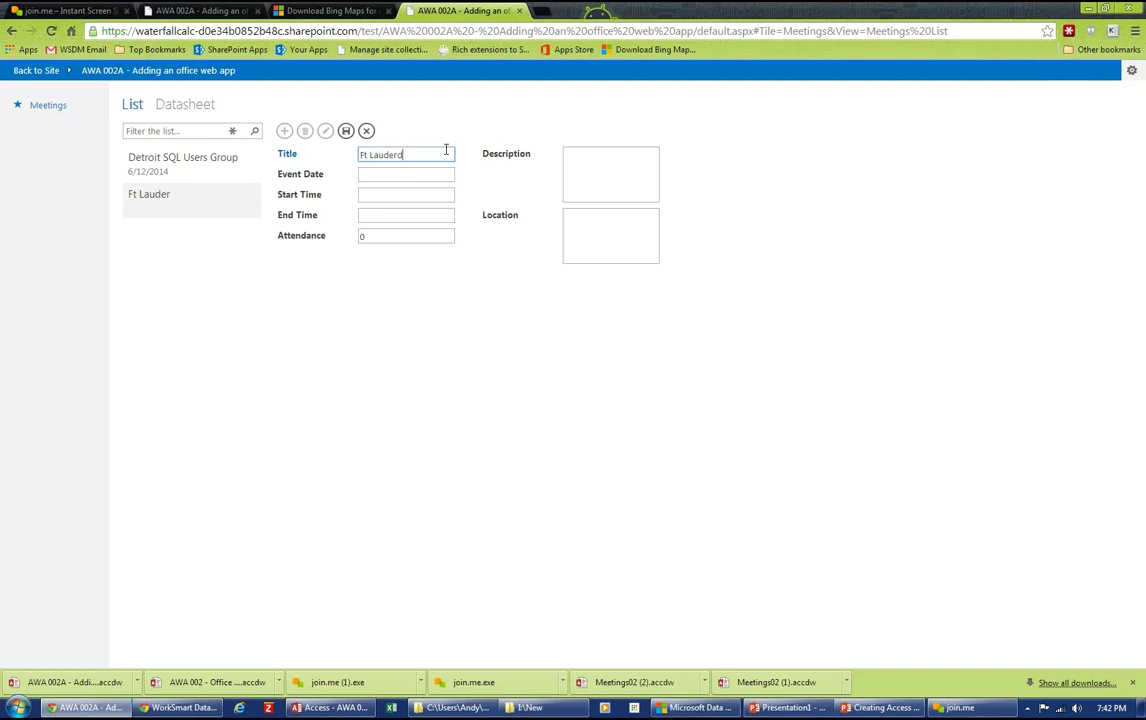
text(ale SQL Satruday)
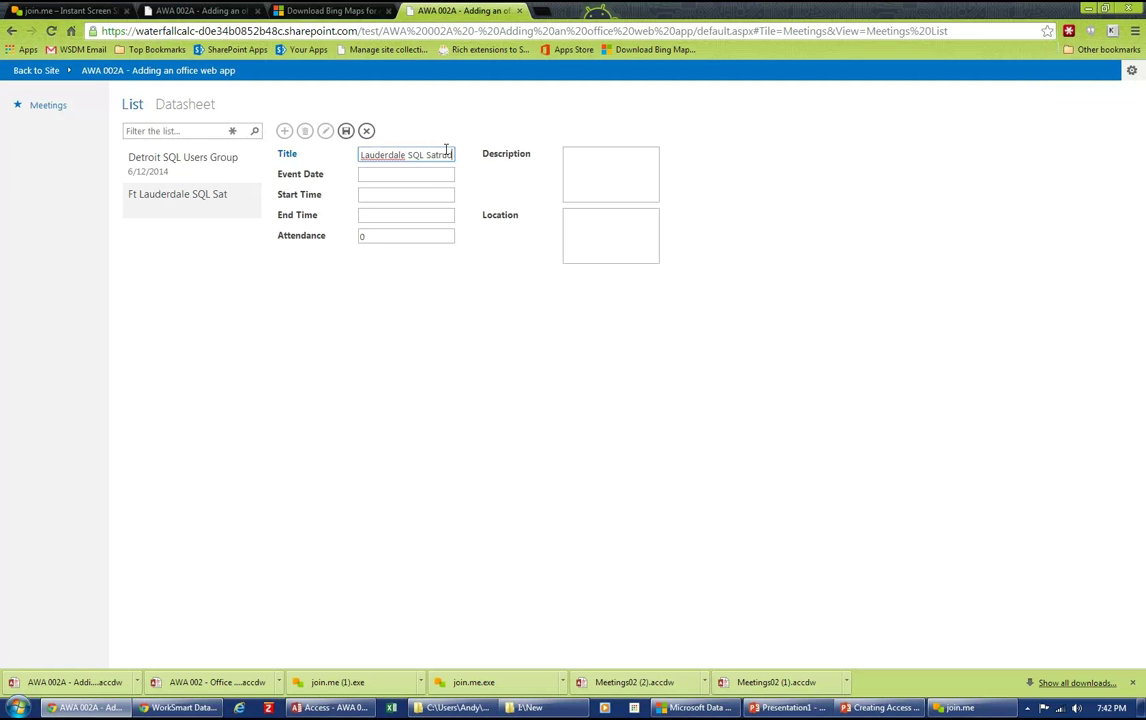
key(BackSpace)
key(BackSpace)
key(BackSpace)
key(BackSpace)
key(BackSpace)
text(urday)
click(415, 176)
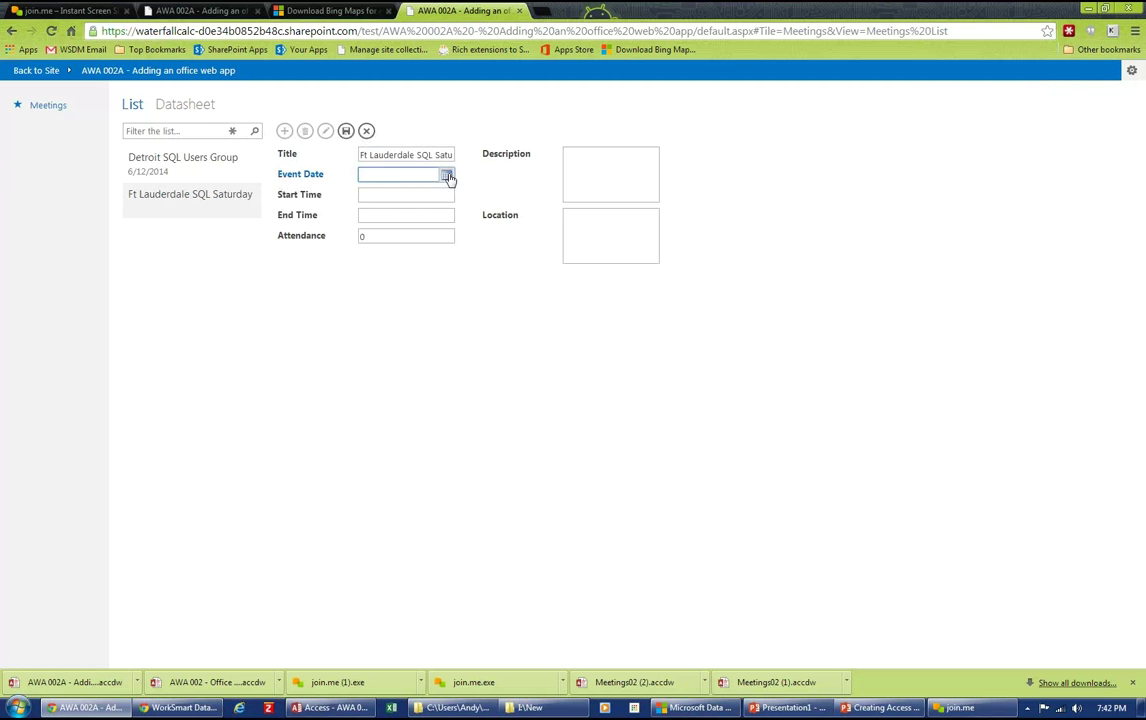
click(447, 176)
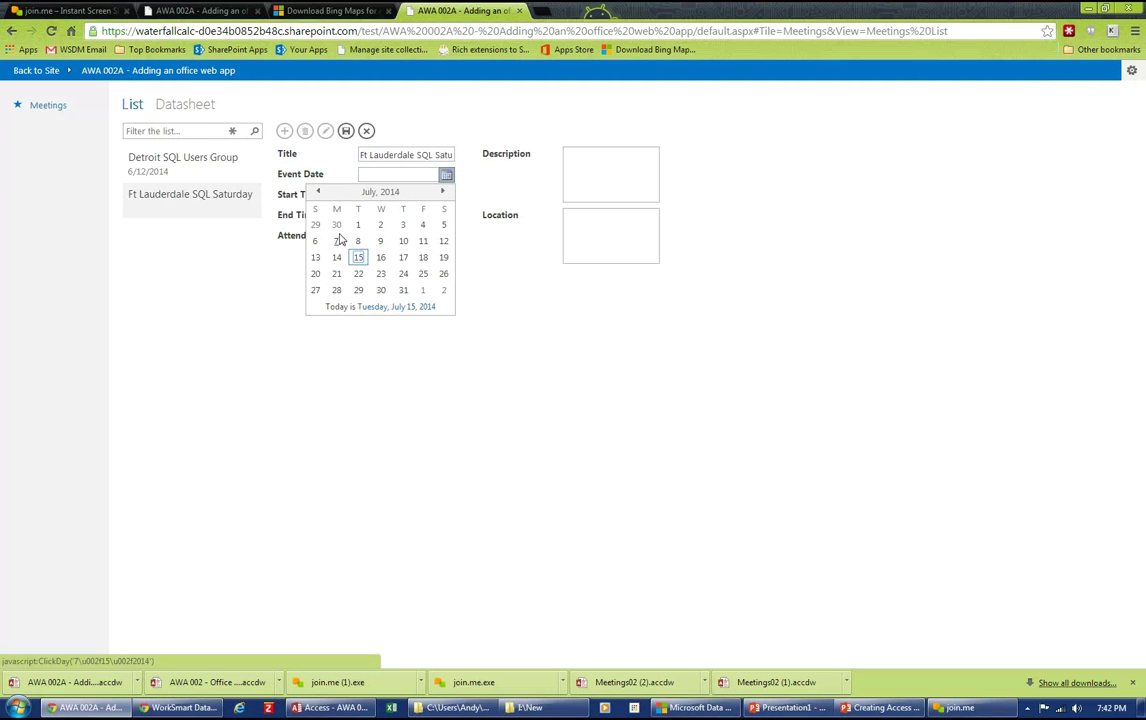
click(317, 191)
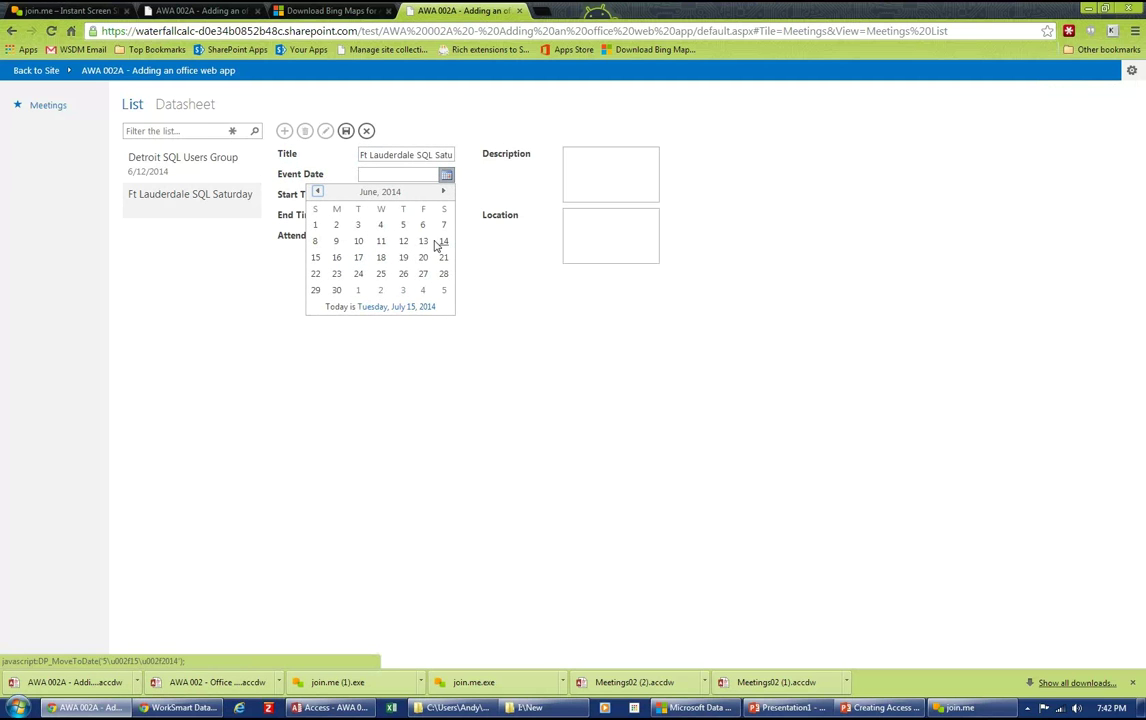
click(445, 243)
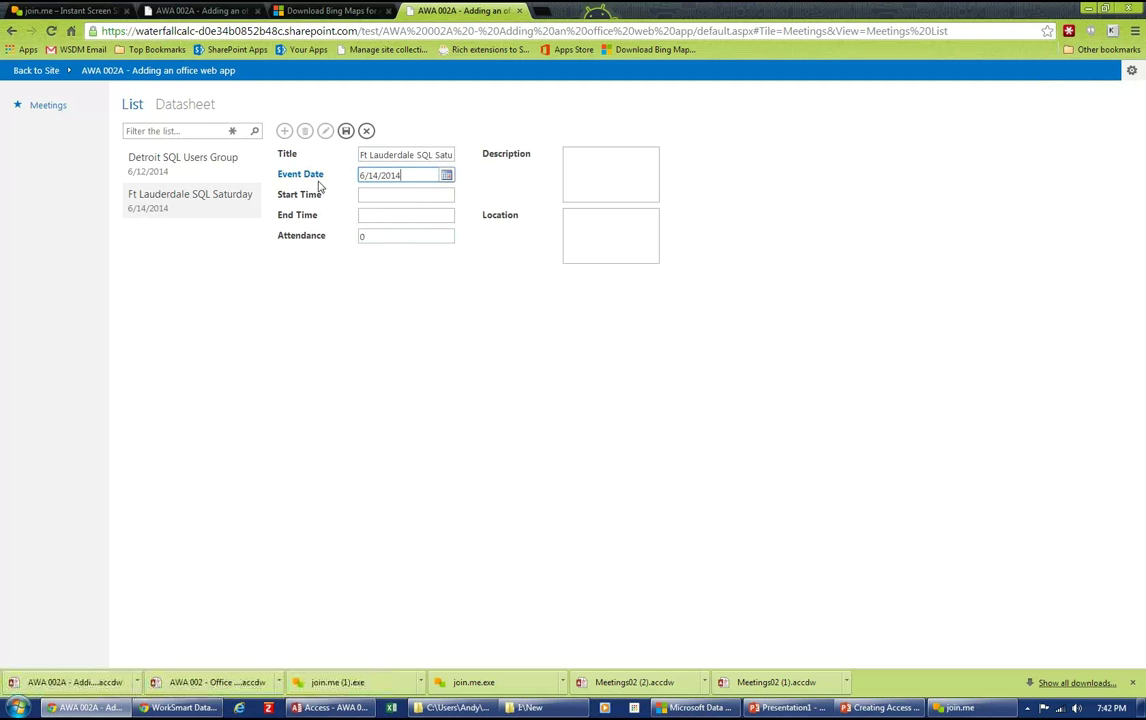
Set the Ft Lauderdale meeting's attendance to 100 and location to "Fort Lauderdale, FL", and save the record
click(379, 236)
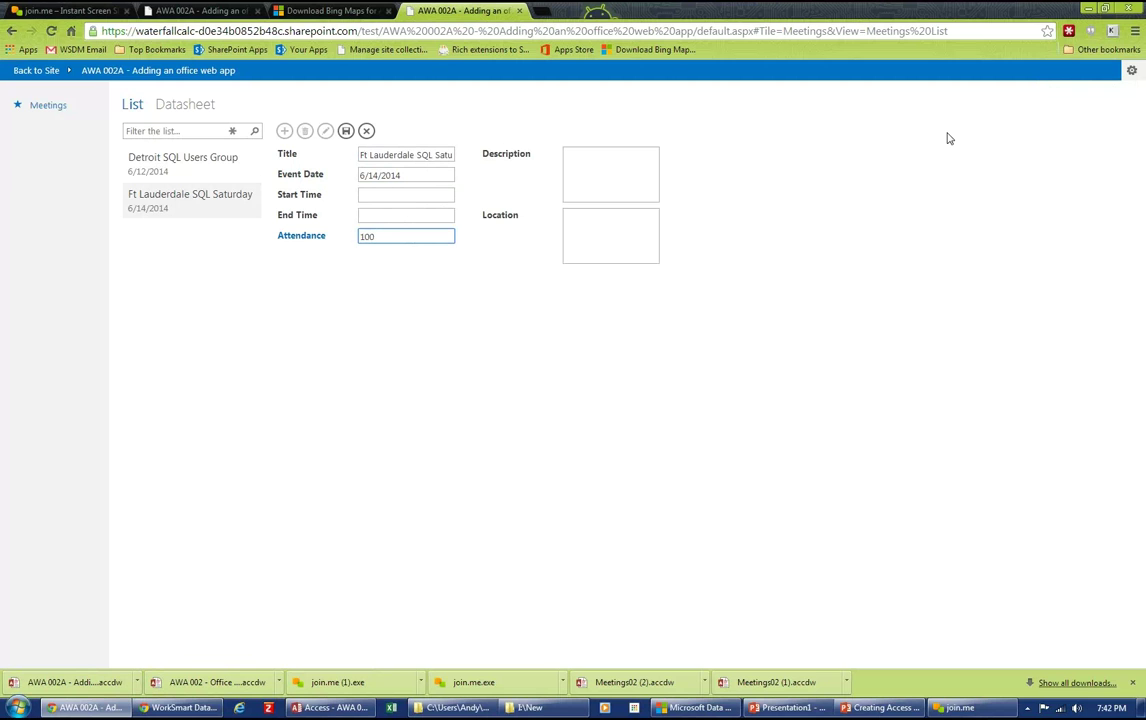
click(605, 227)
text(Fort)
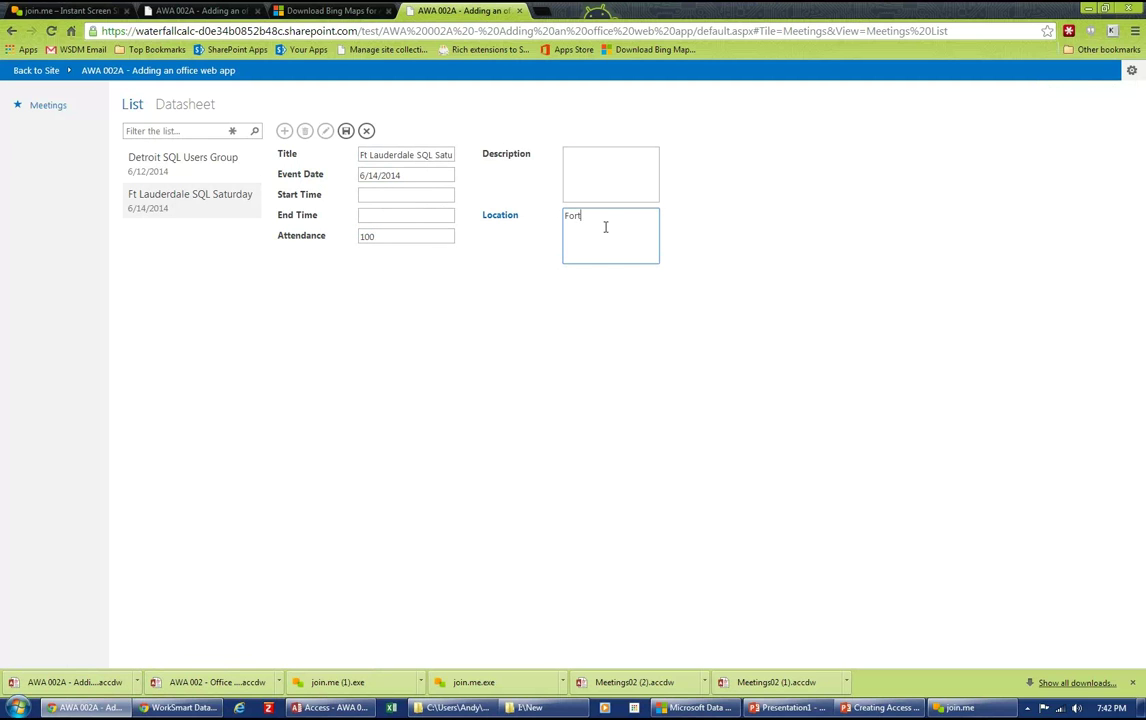
text( Lauderdale, FL)
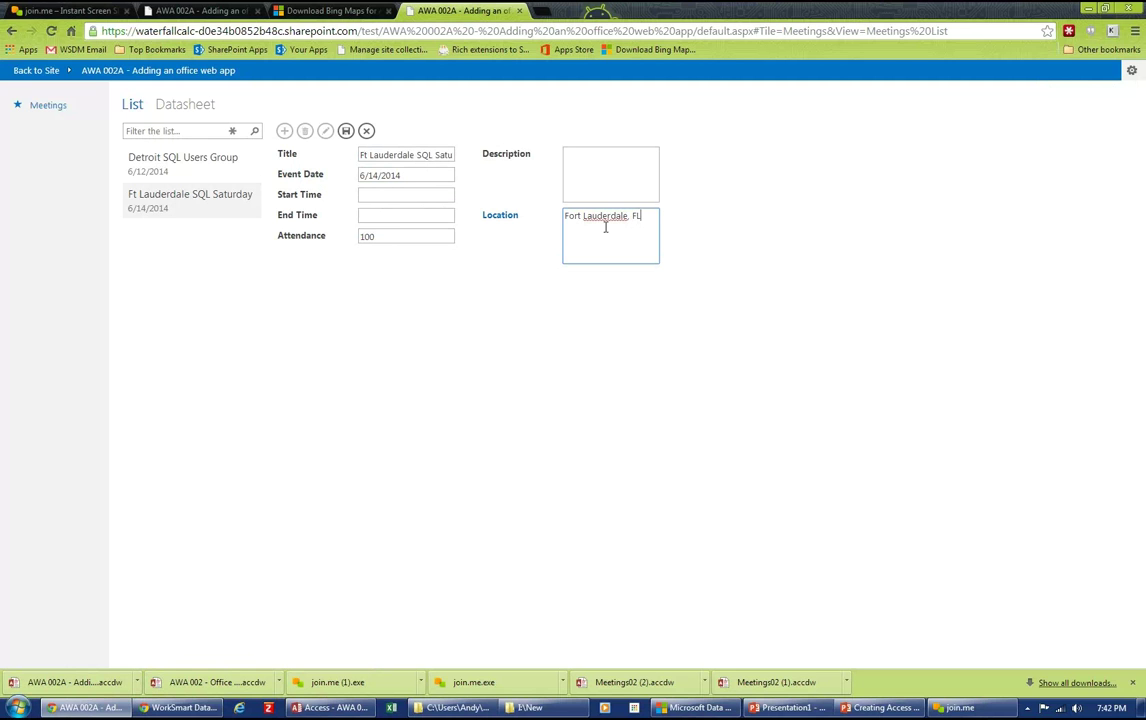
click(346, 132)
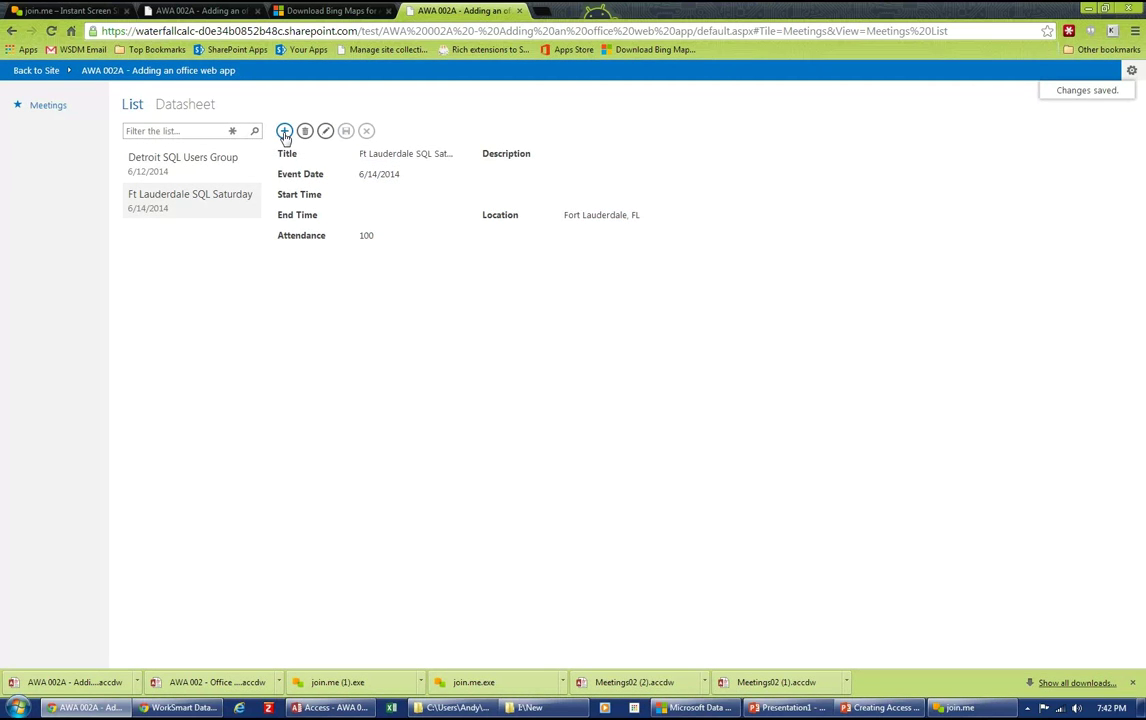
Add a new meeting titled "Rochester SQL Saturday" with event date 6/21/2014
click(284, 132)
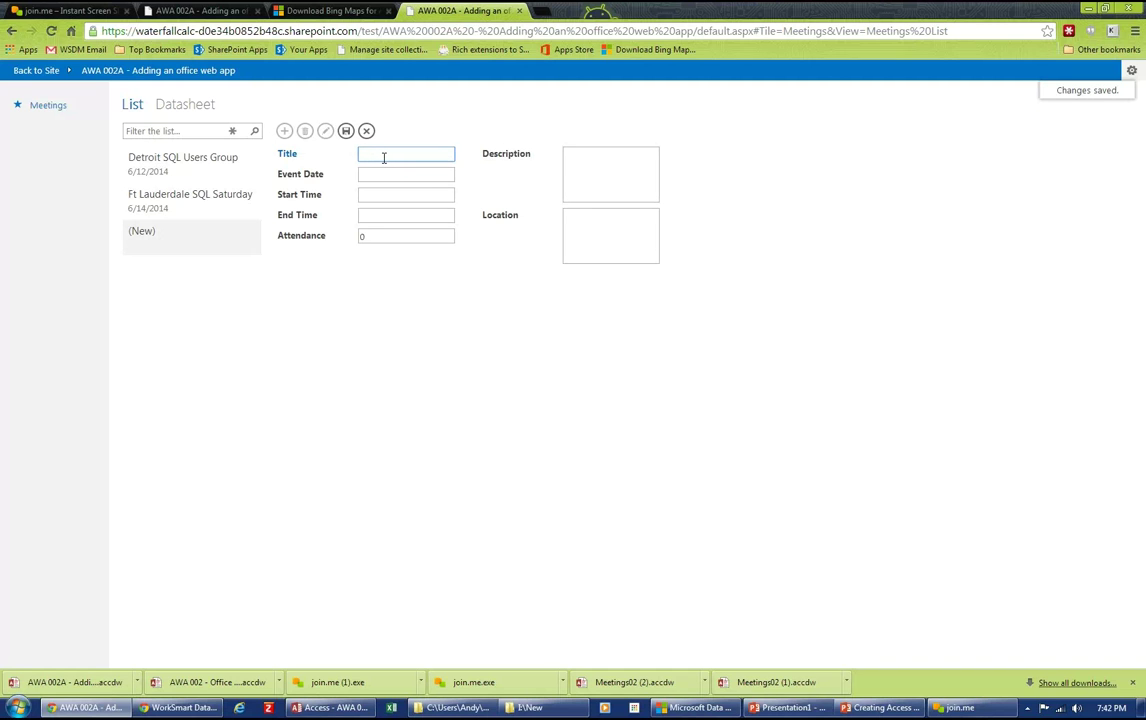
text(Rochester SQL Sat)
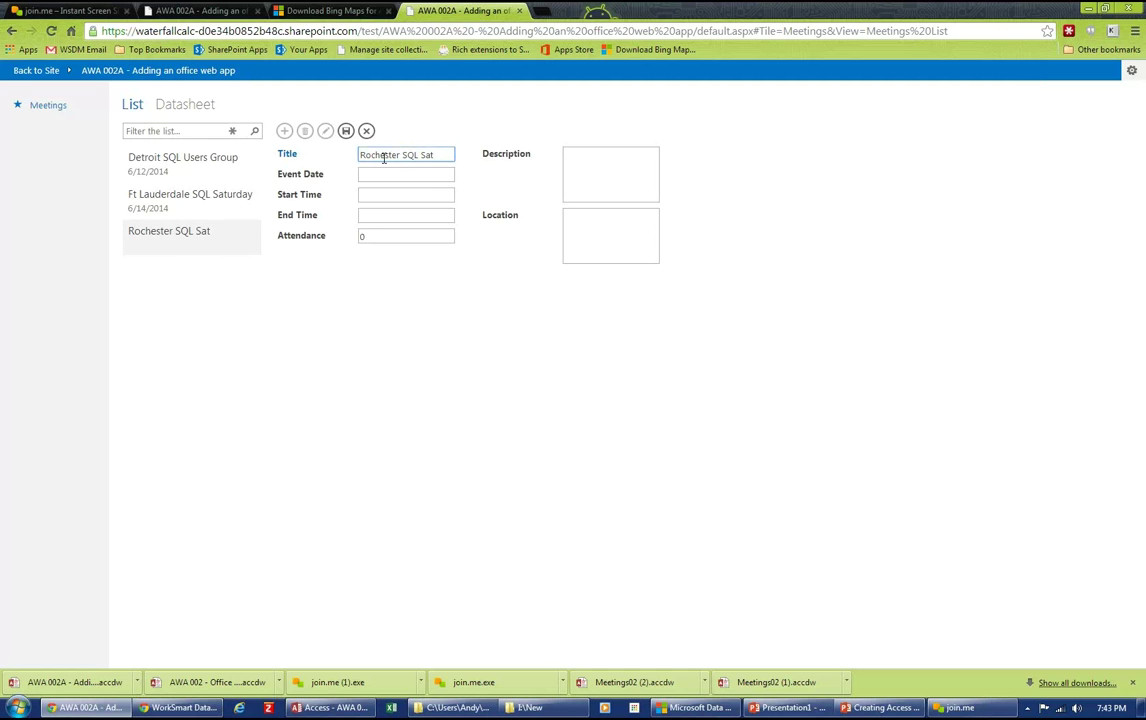
text(urday)
click(407, 173)
click(447, 176)
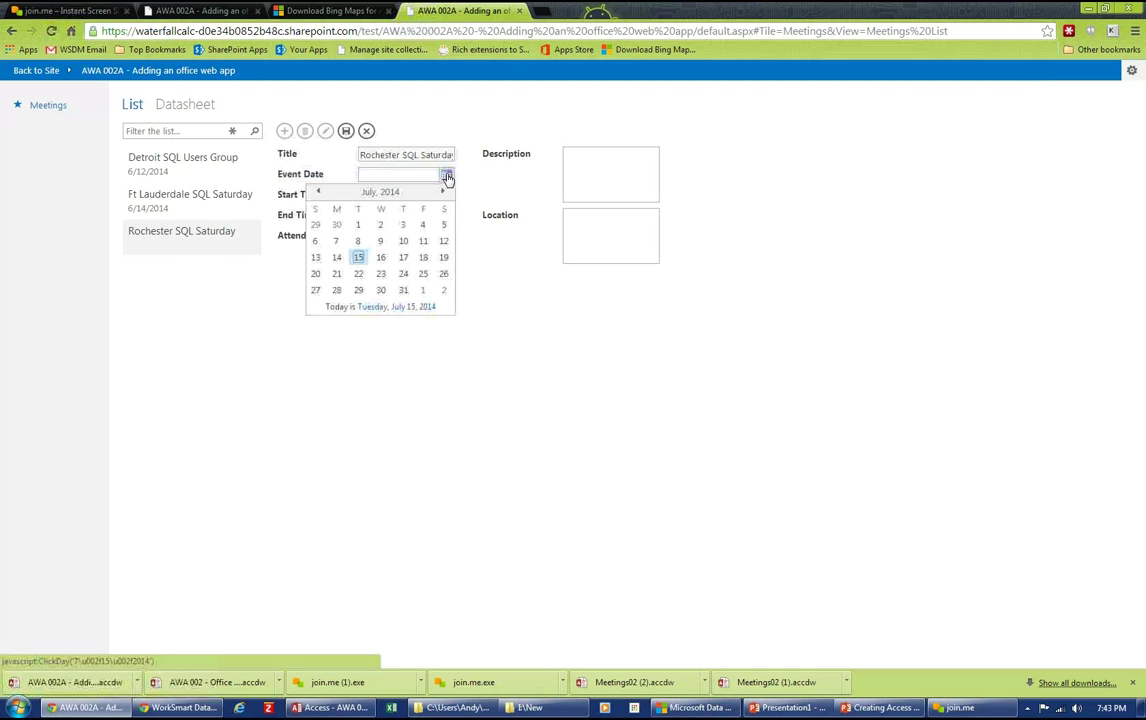
click(317, 191)
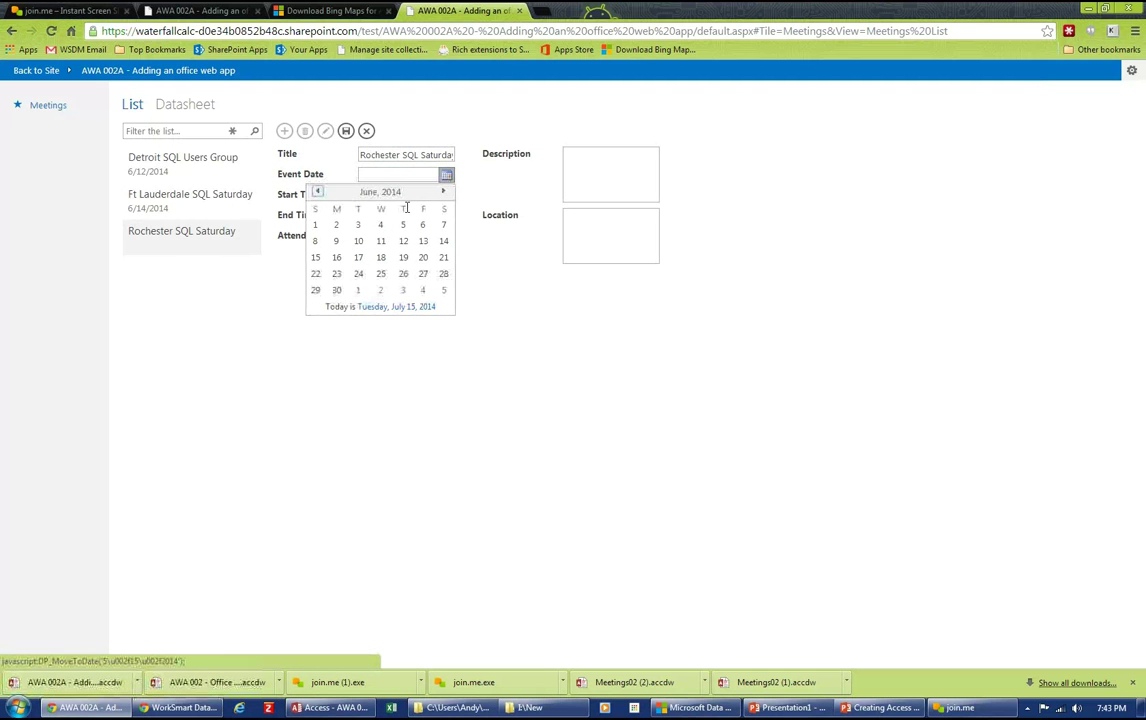
click(444, 257)
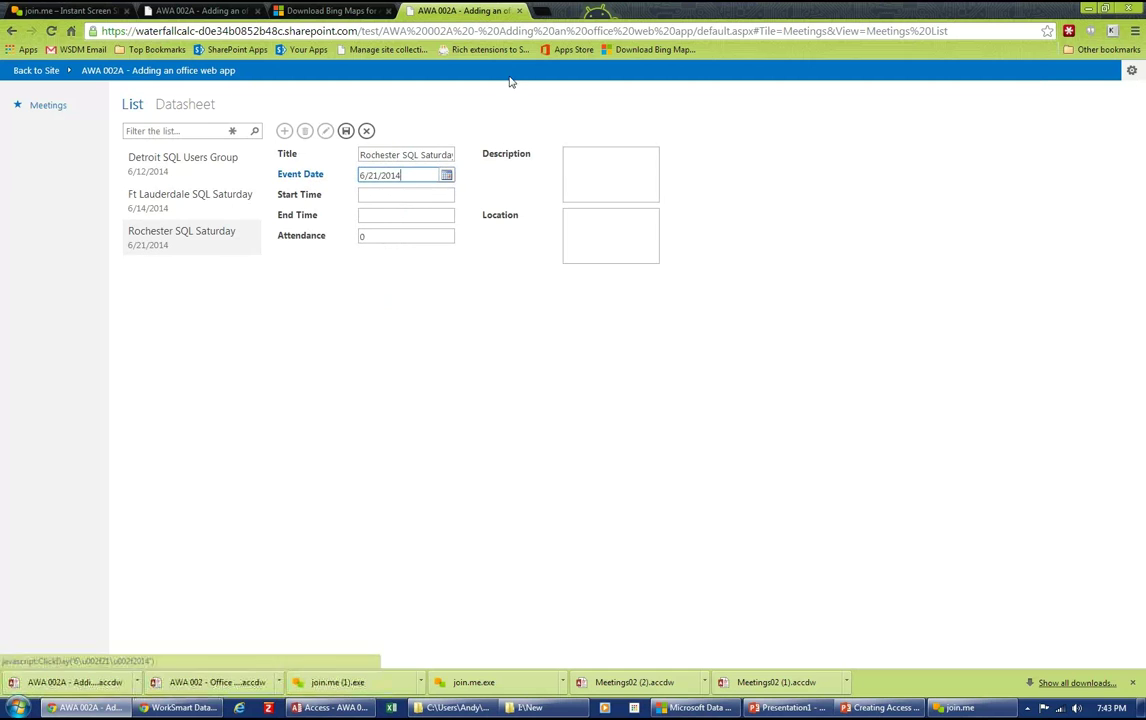
Set the Rochester meeting's location to "Rochester, NY" and attendance to 140, and save the record
click(608, 213)
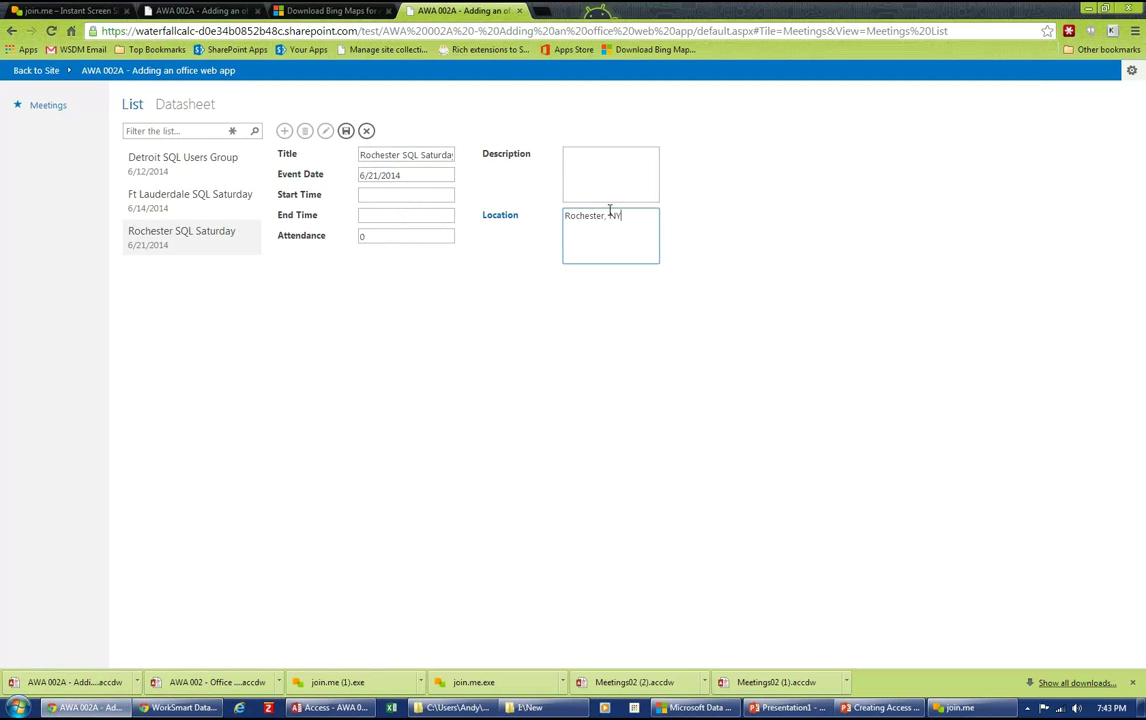
click(388, 235)
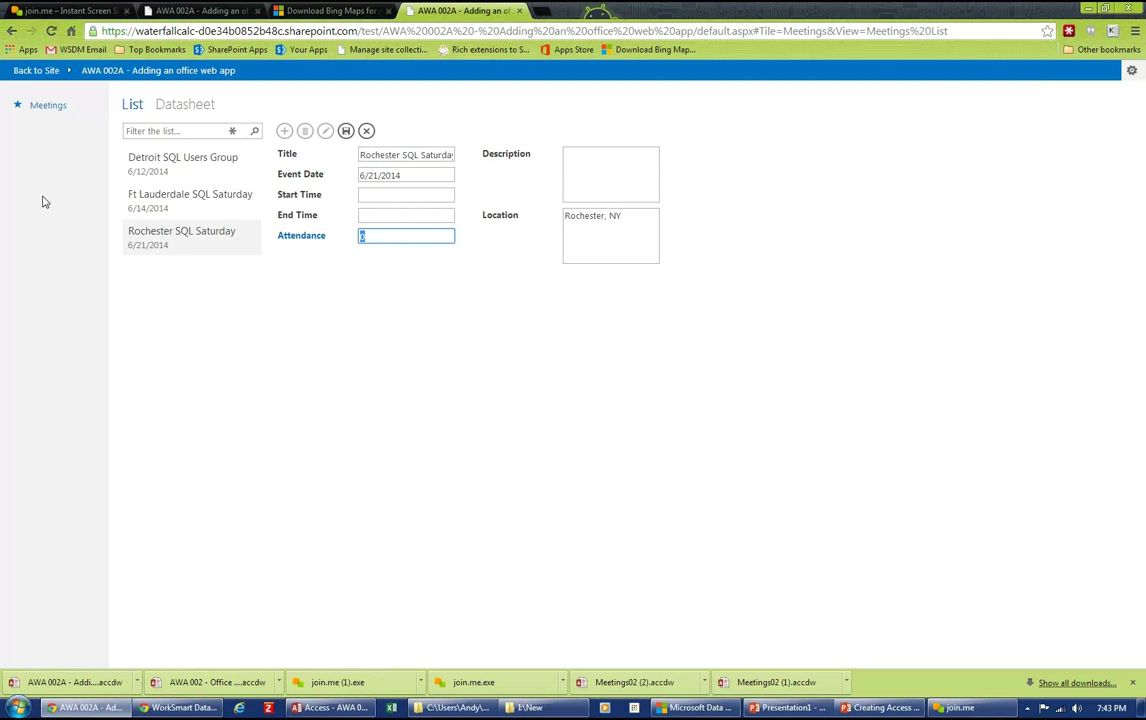
click(588, 222)
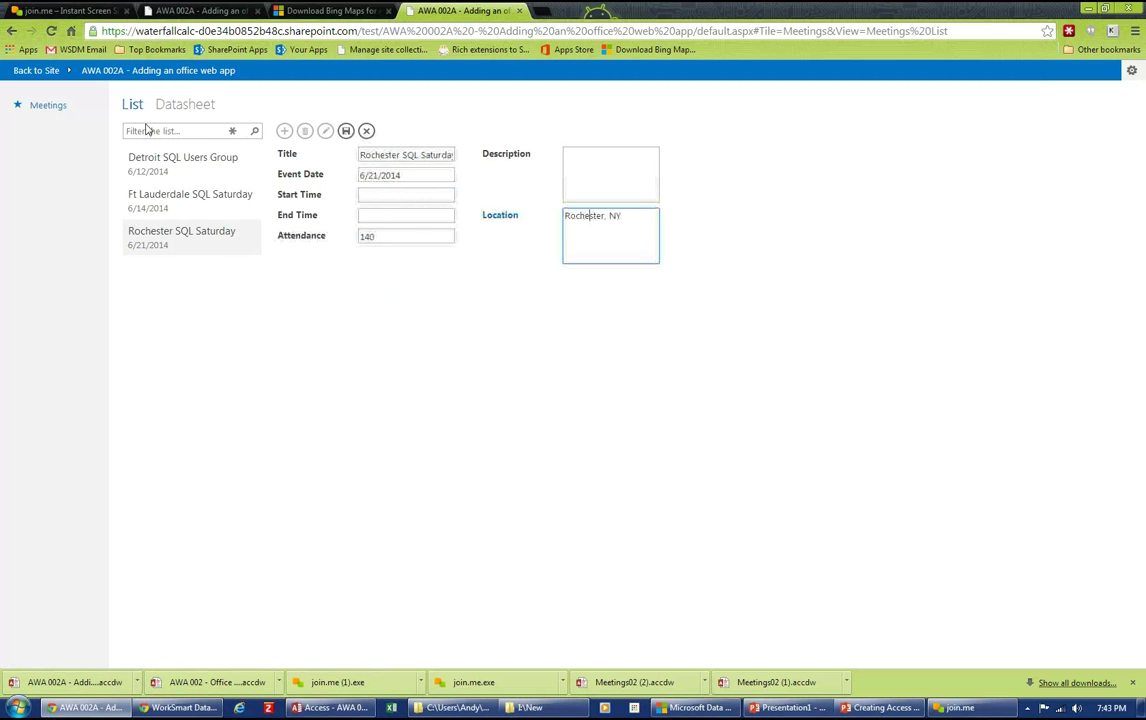
click(346, 131)
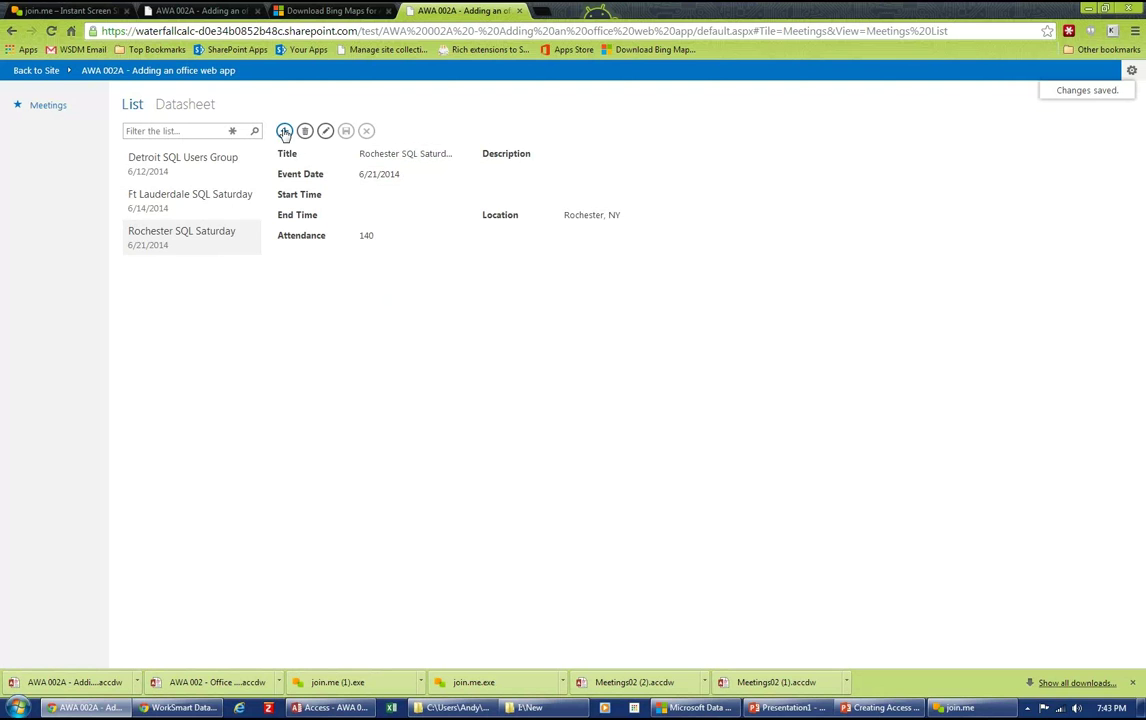
Add a new meeting titled "Denver Access Day" with event date 10/8/2014
click(284, 131)
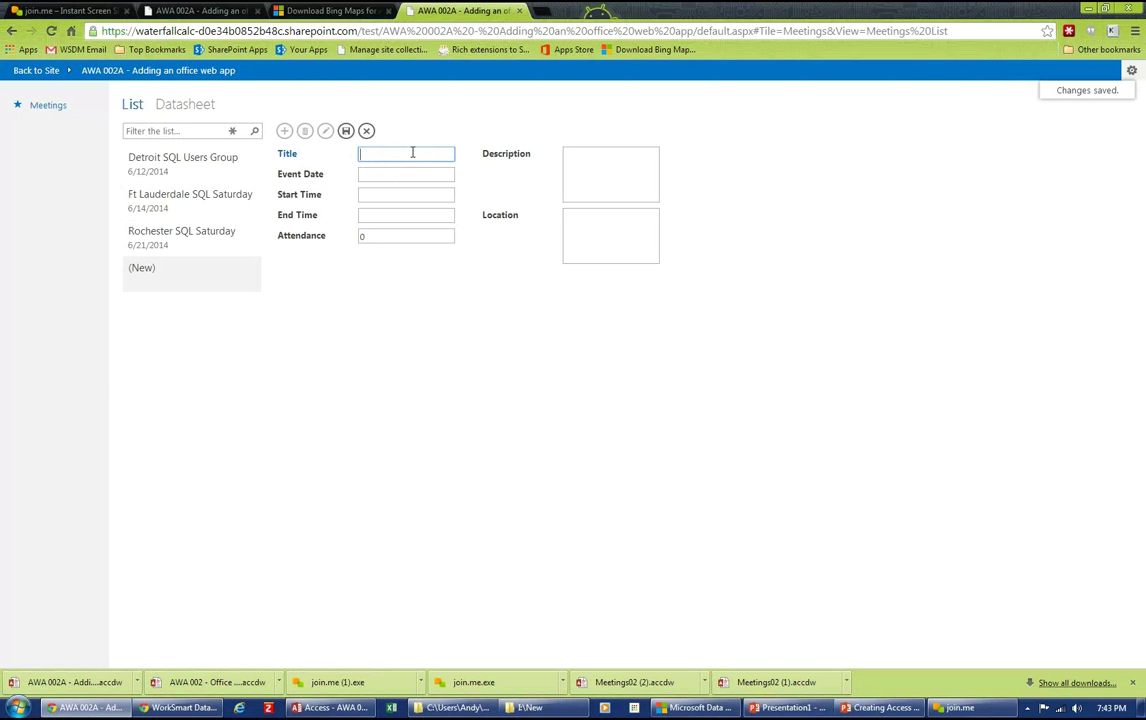
text(De)
text(nbv)
key(BackSpace)
key(BackSpace)
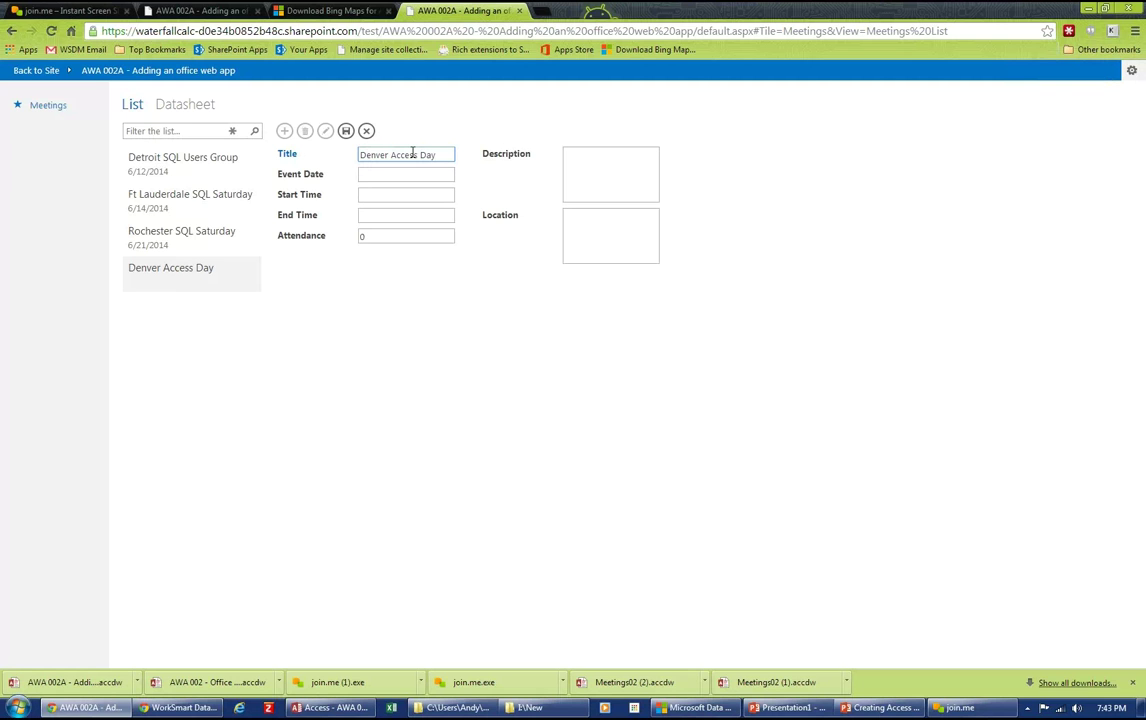
click(414, 174)
click(446, 175)
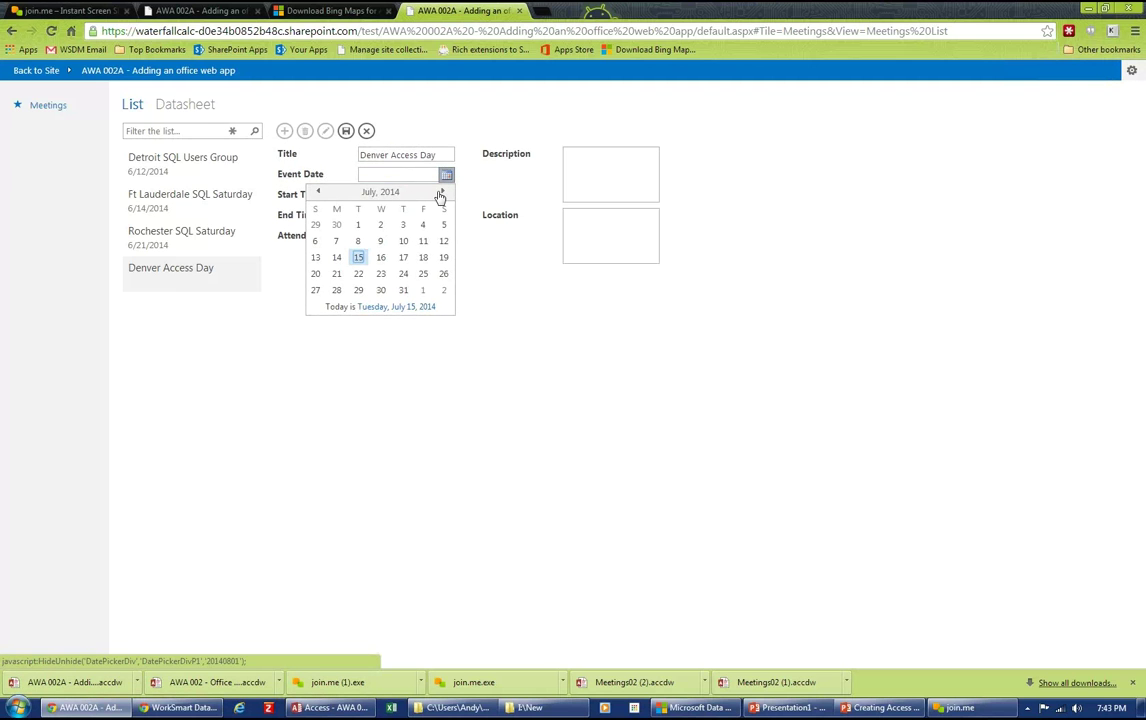
click(441, 193)
click(441, 193)
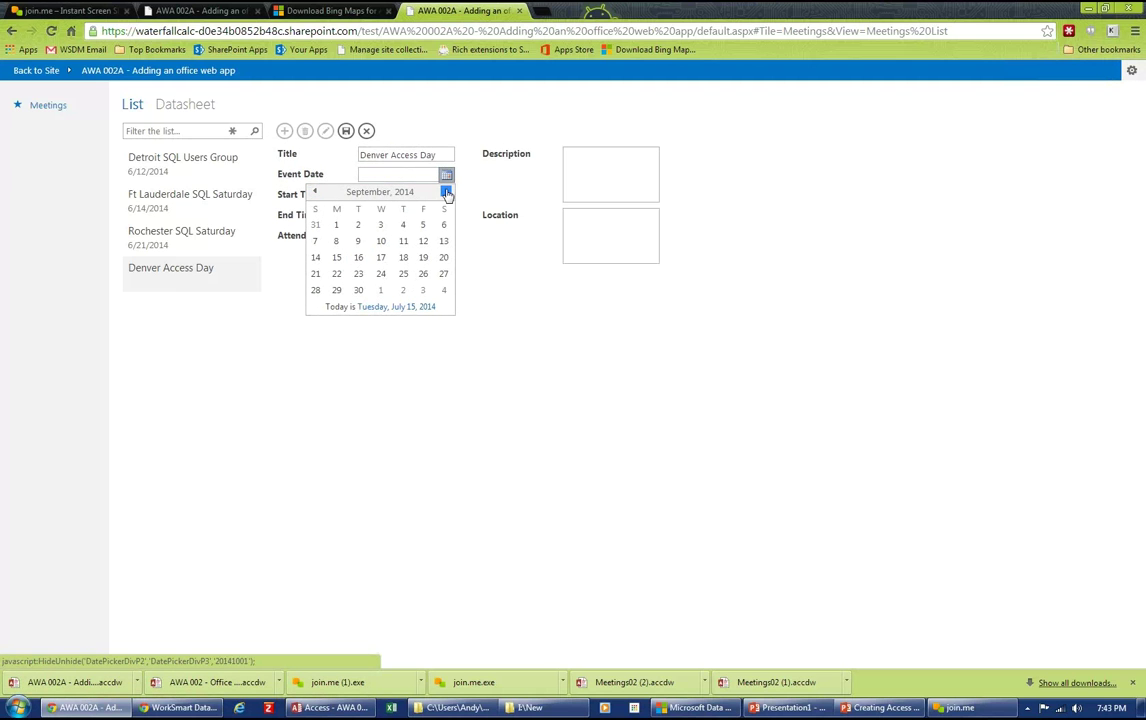
click(446, 193)
click(380, 241)
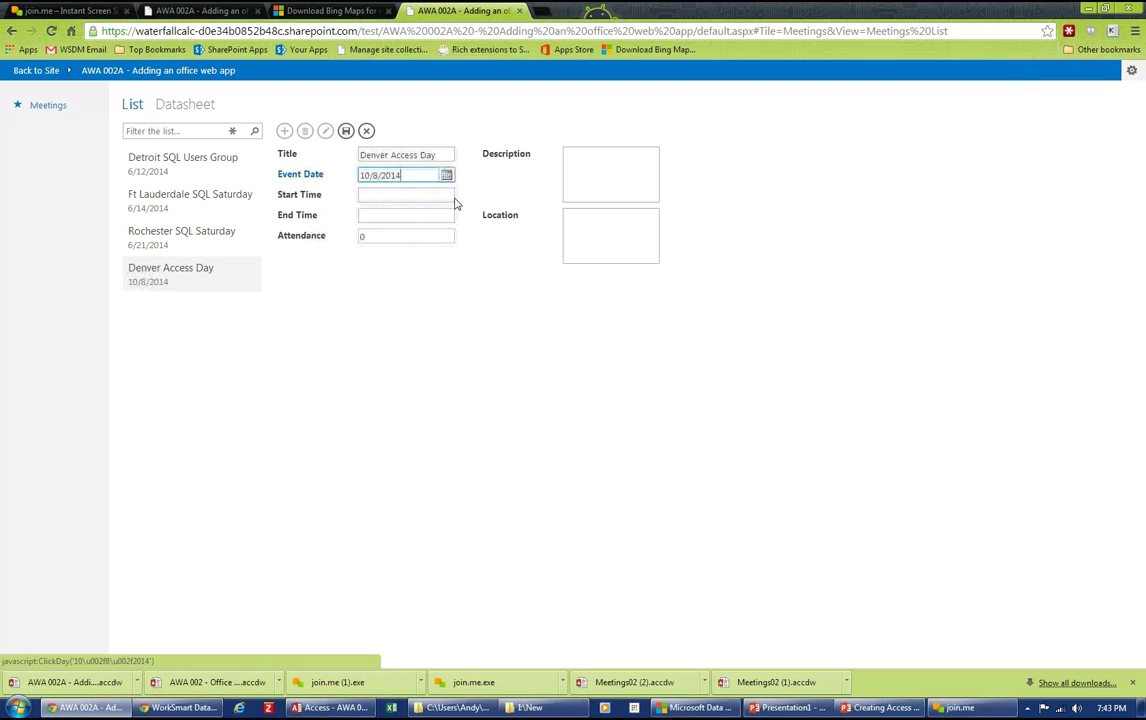
Set the Denver meeting's attendance to 100 and location to "Denver, CO", and save the record
click(335, 234)
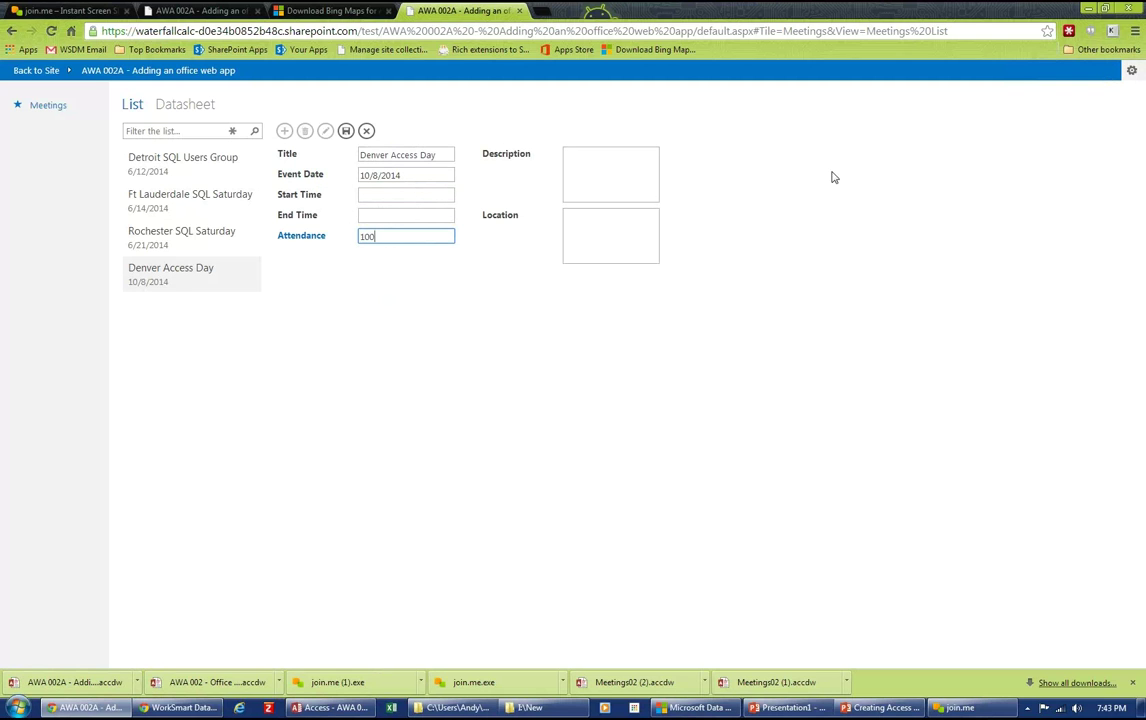
click(641, 230)
text(Denver, CO)
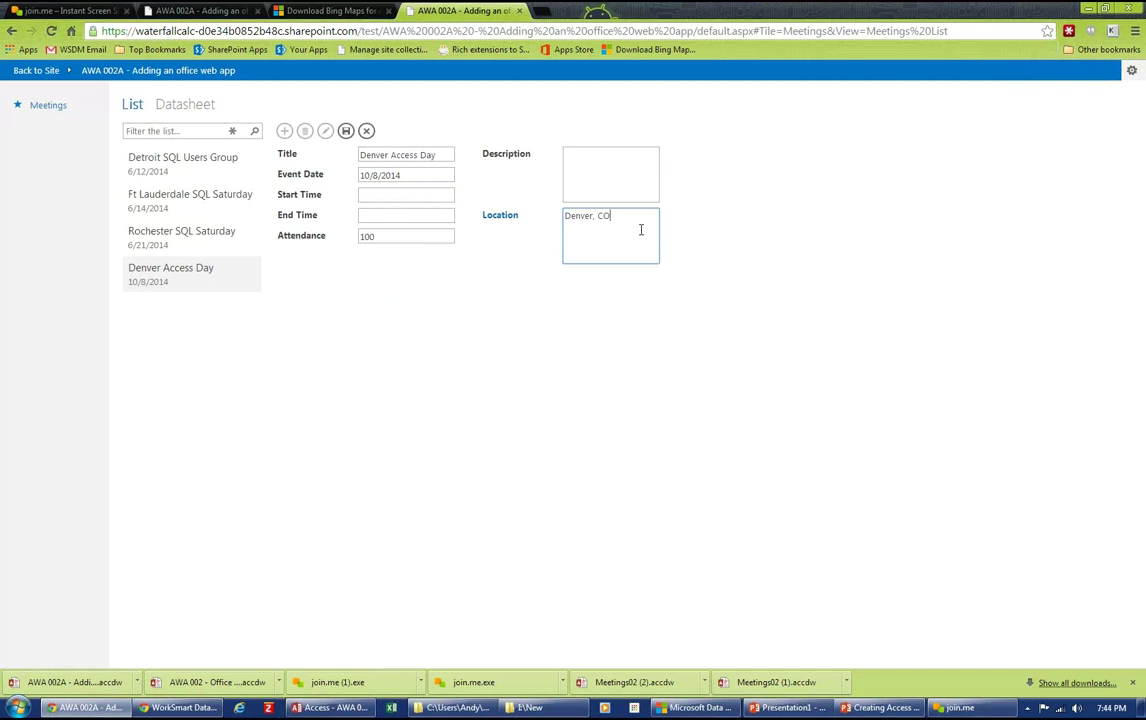
click(590, 172)
click(449, 197)
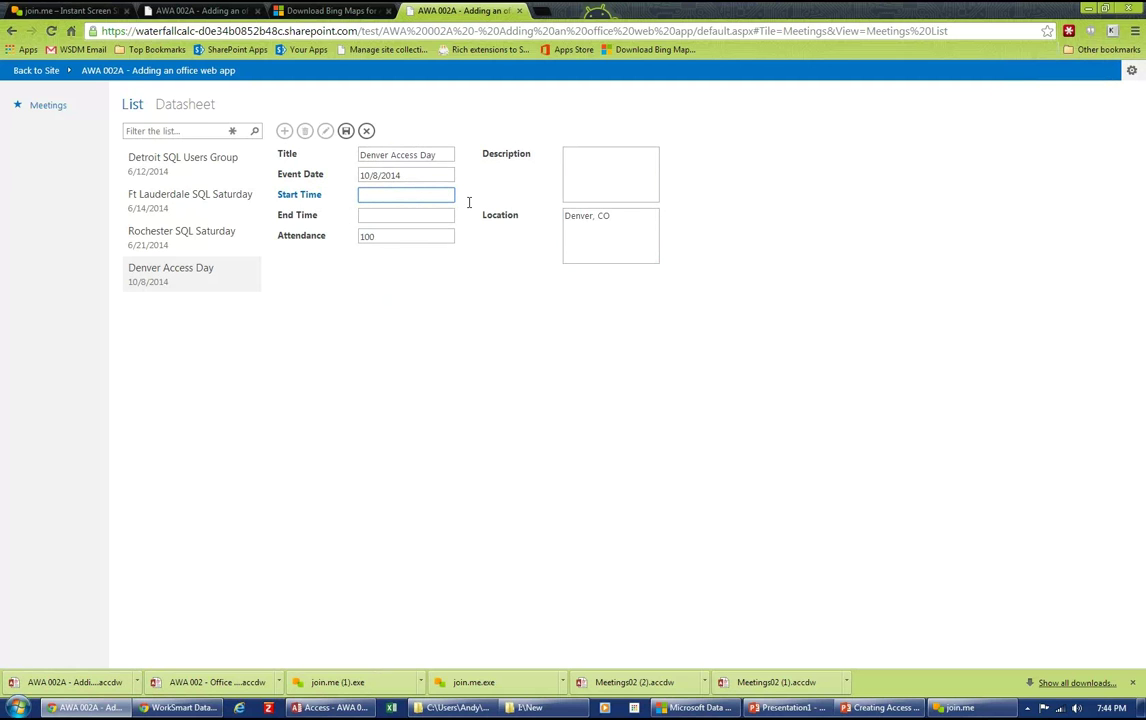
click(346, 131)
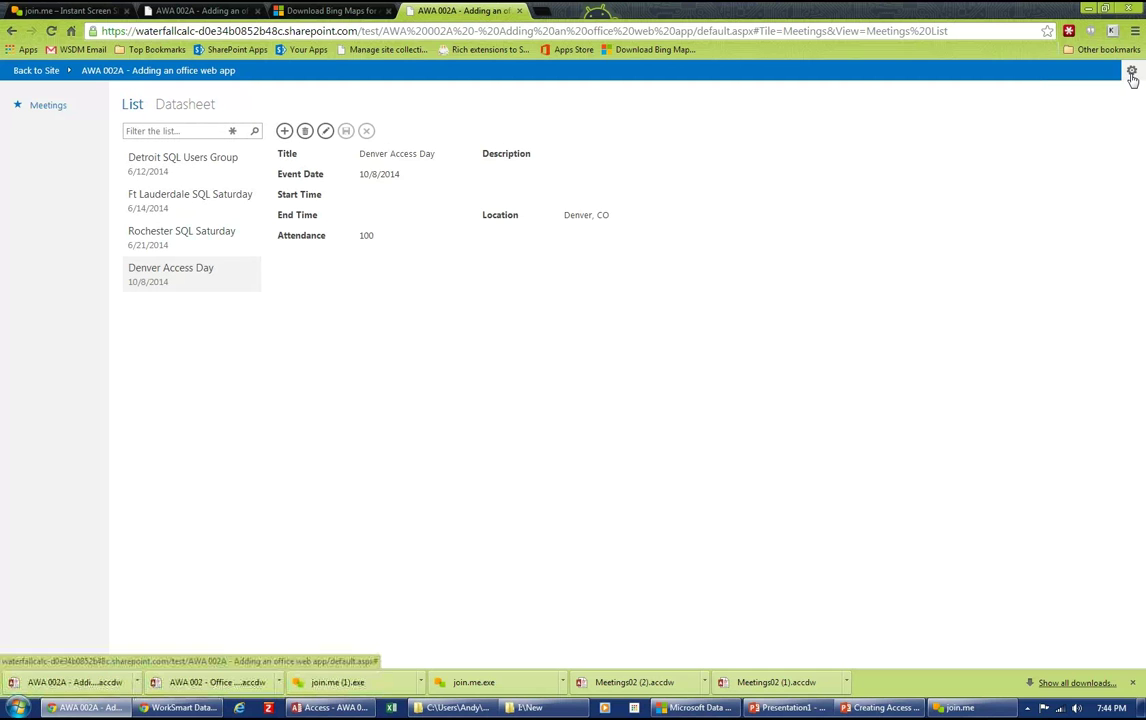
Switch to Access, close the web app's open design database, and return to the browser
click(1131, 72)
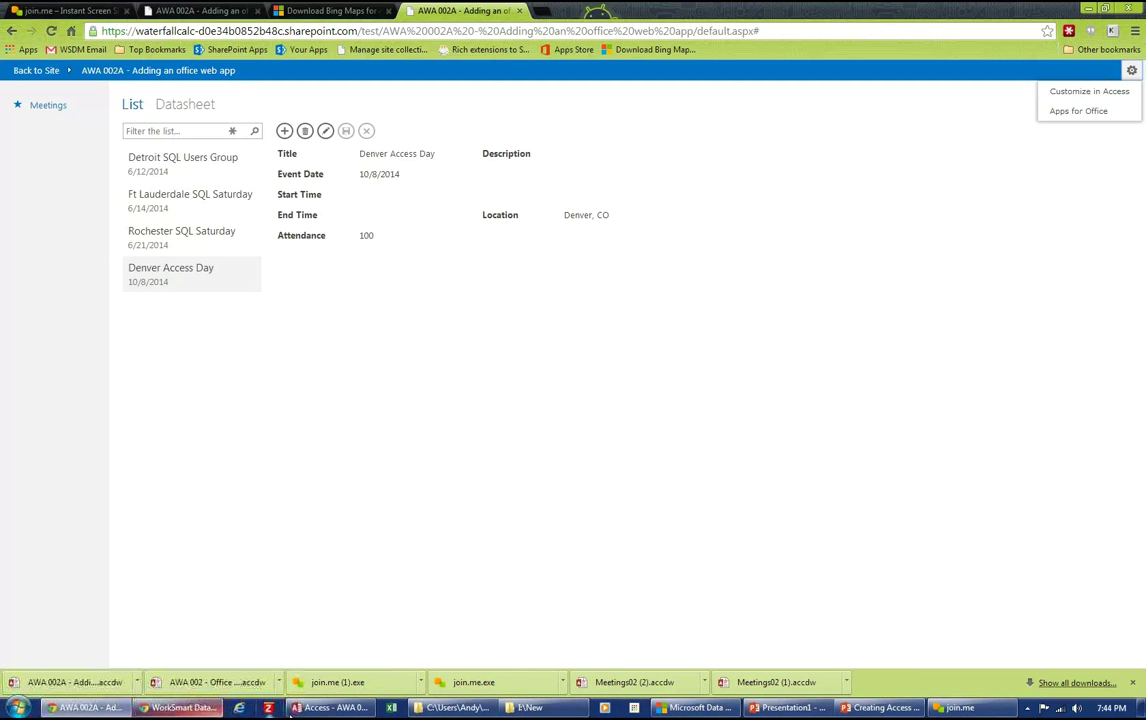
click(330, 707)
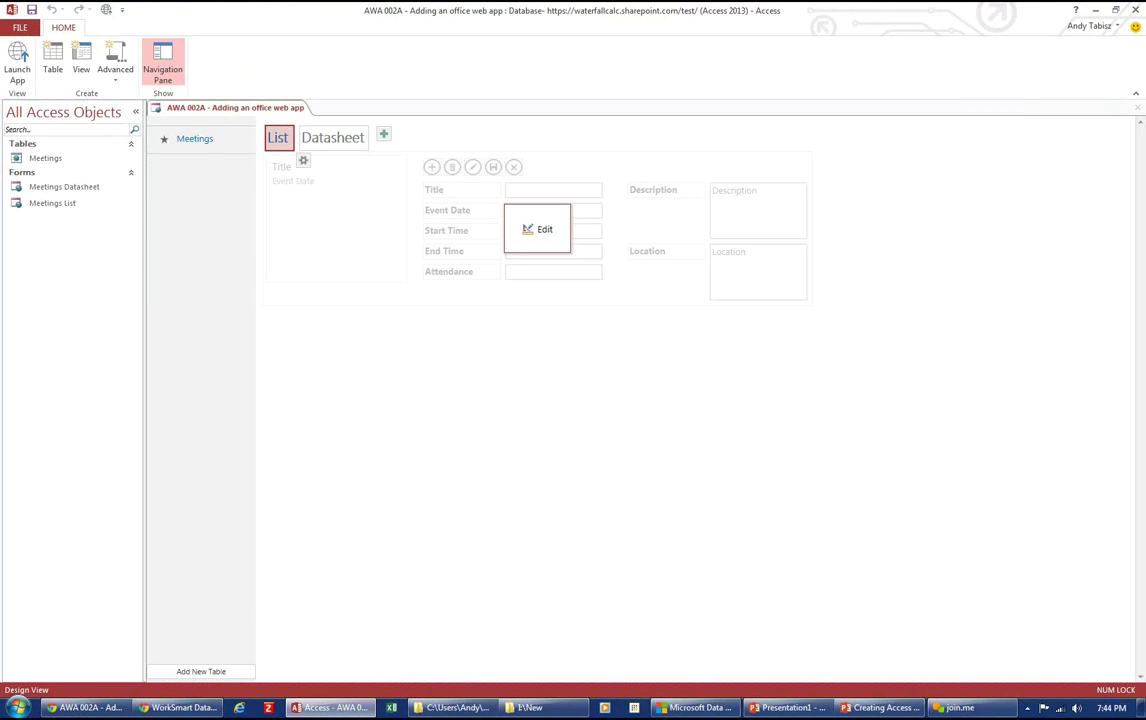
click(24, 27)
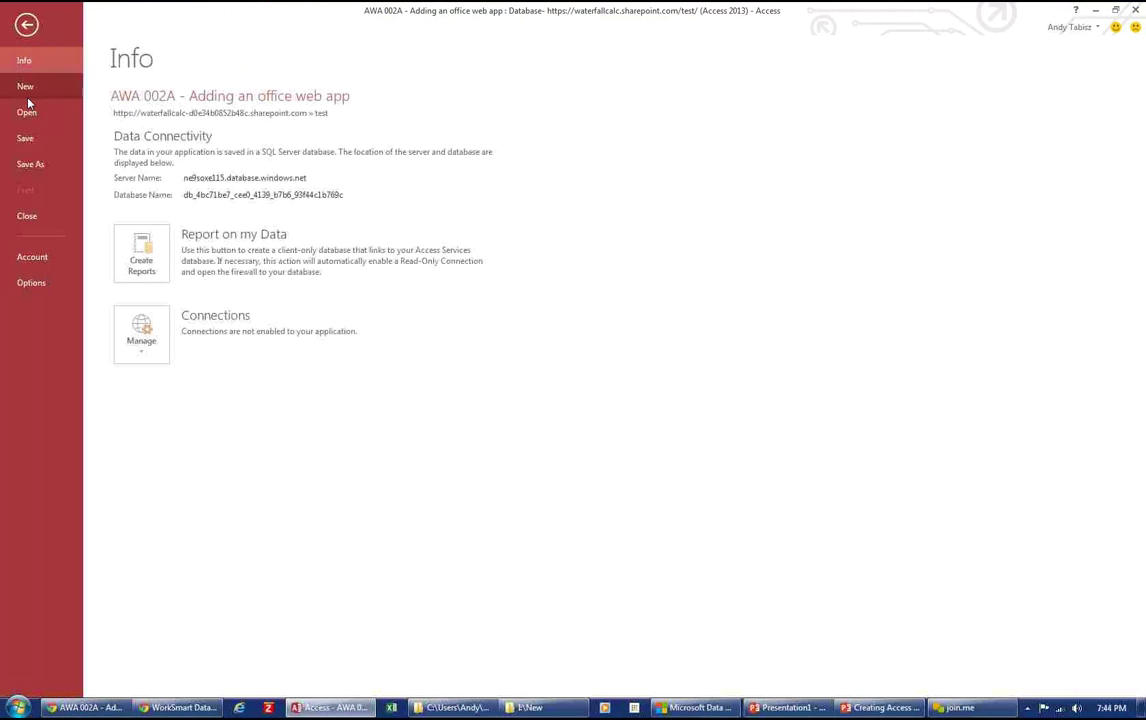
click(27, 212)
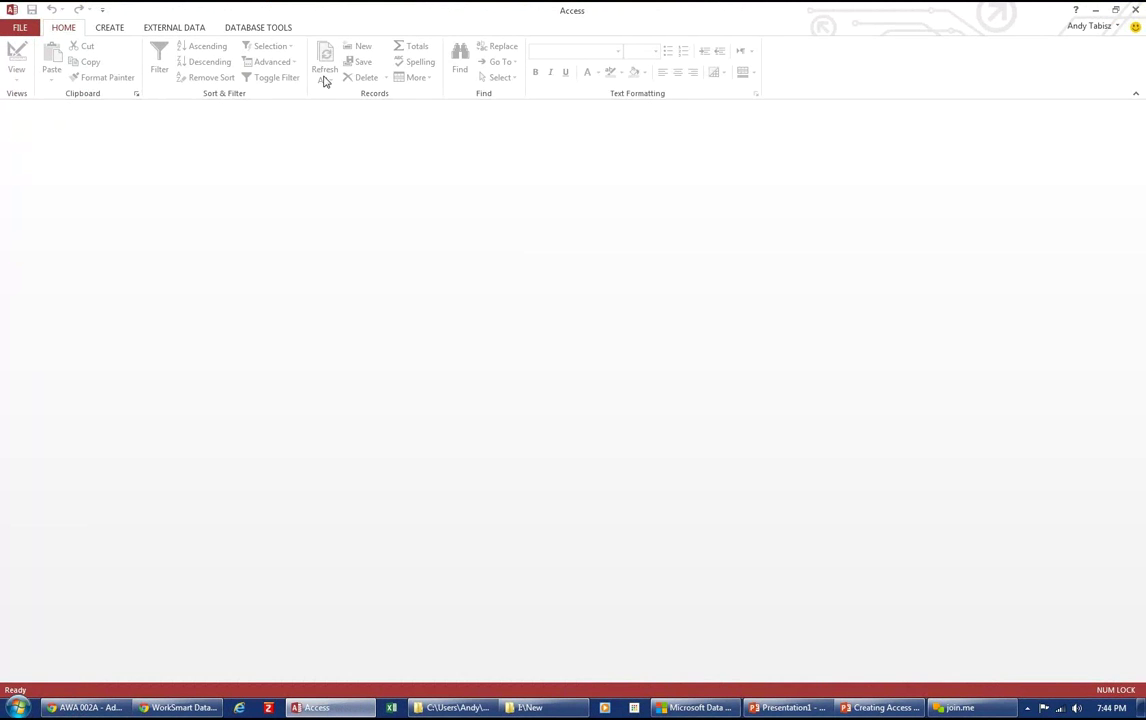
click(1099, 13)
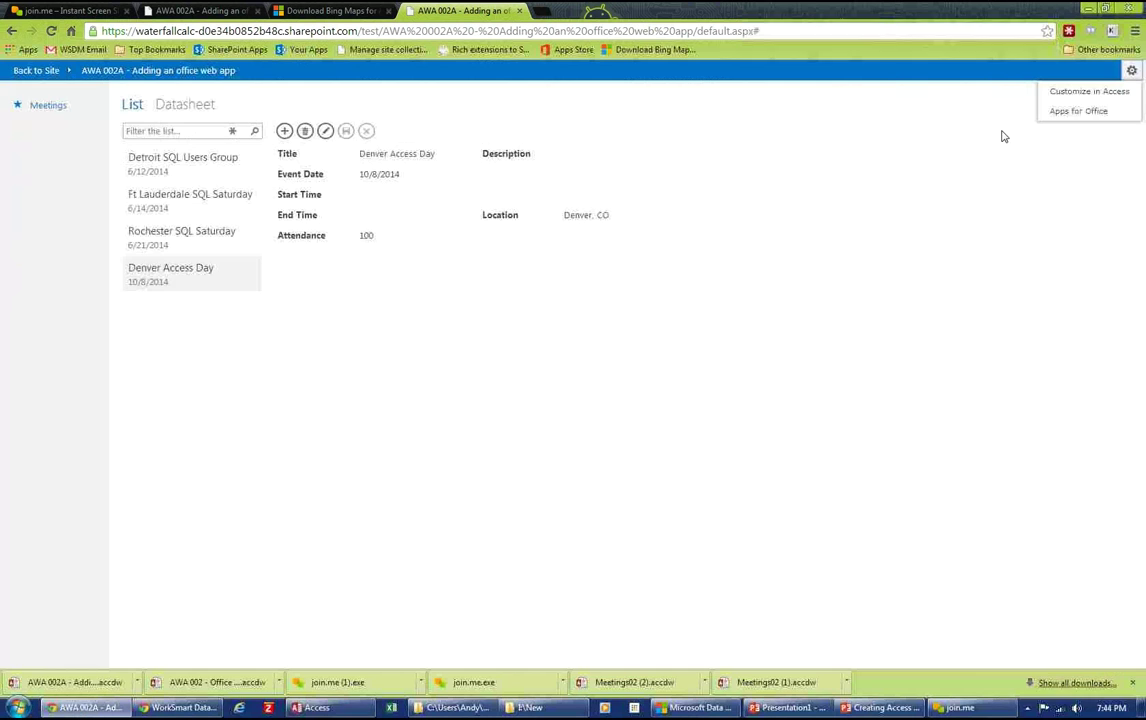
Reopen the web app for customization in Access and view the designs of the Meetings table and the Meetings List form
click(1118, 93)
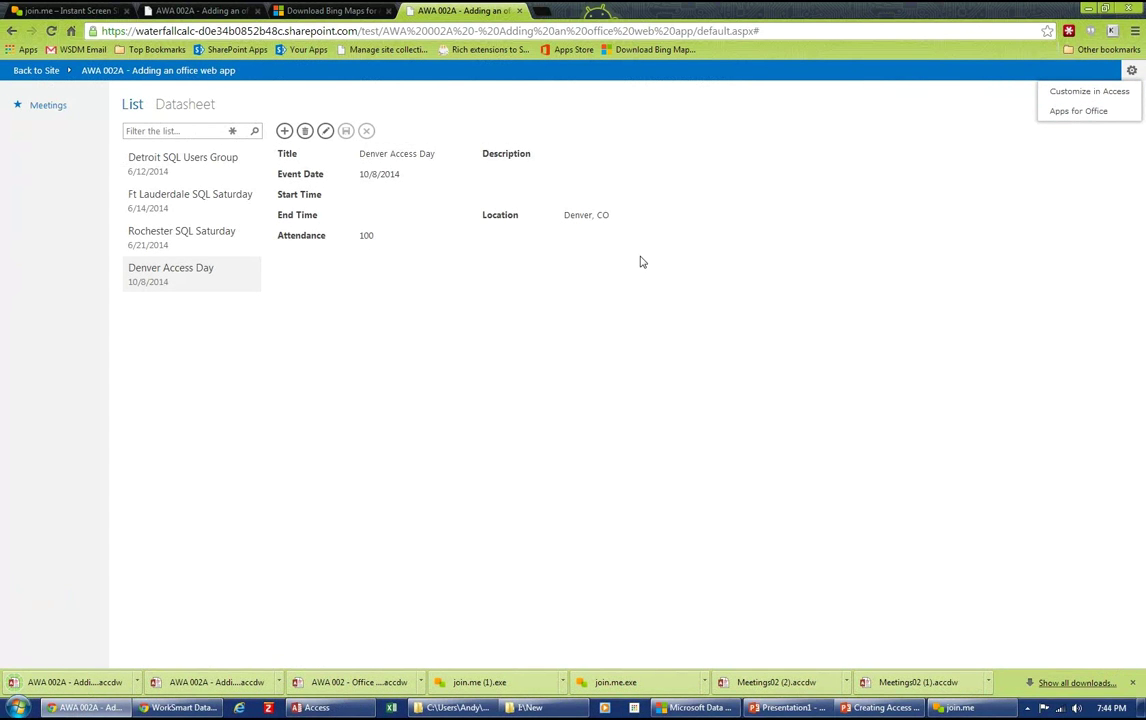
click(95, 684)
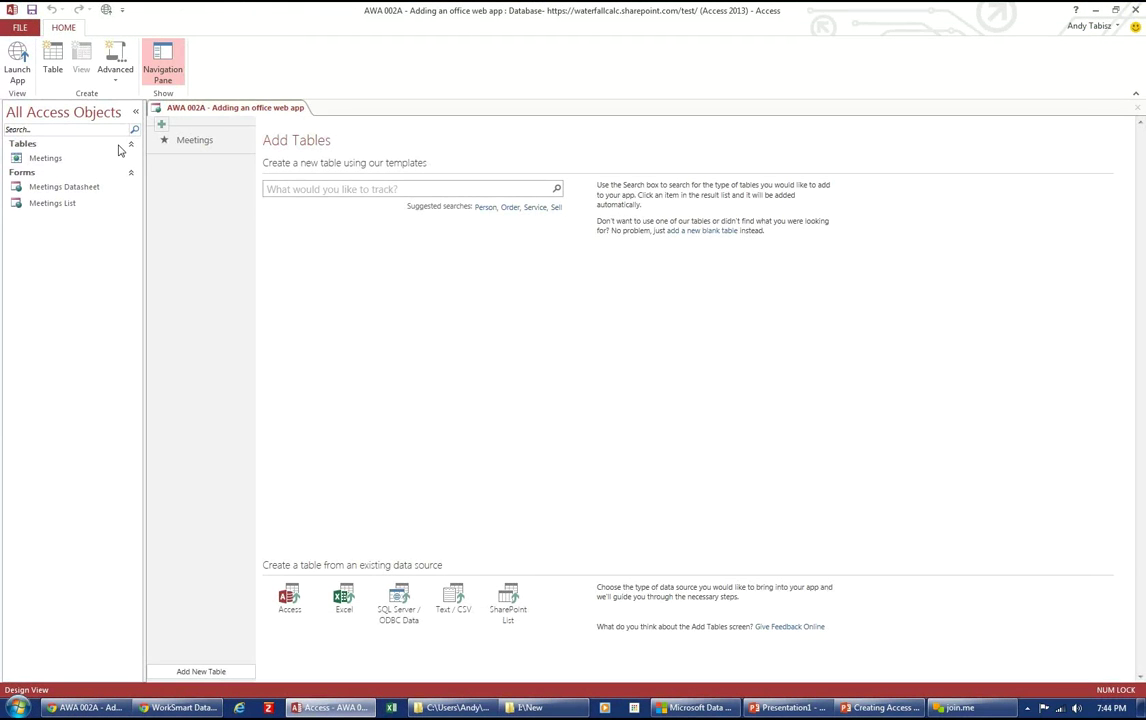
double_click(46, 159)
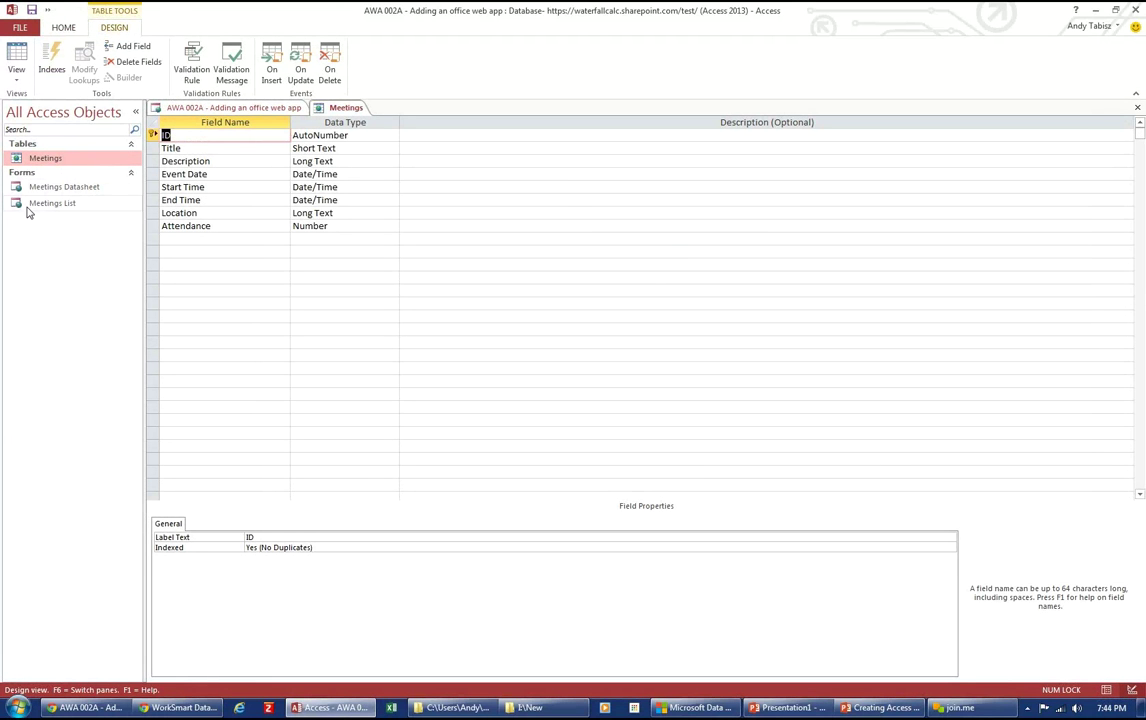
click(57, 206)
double_click(57, 204)
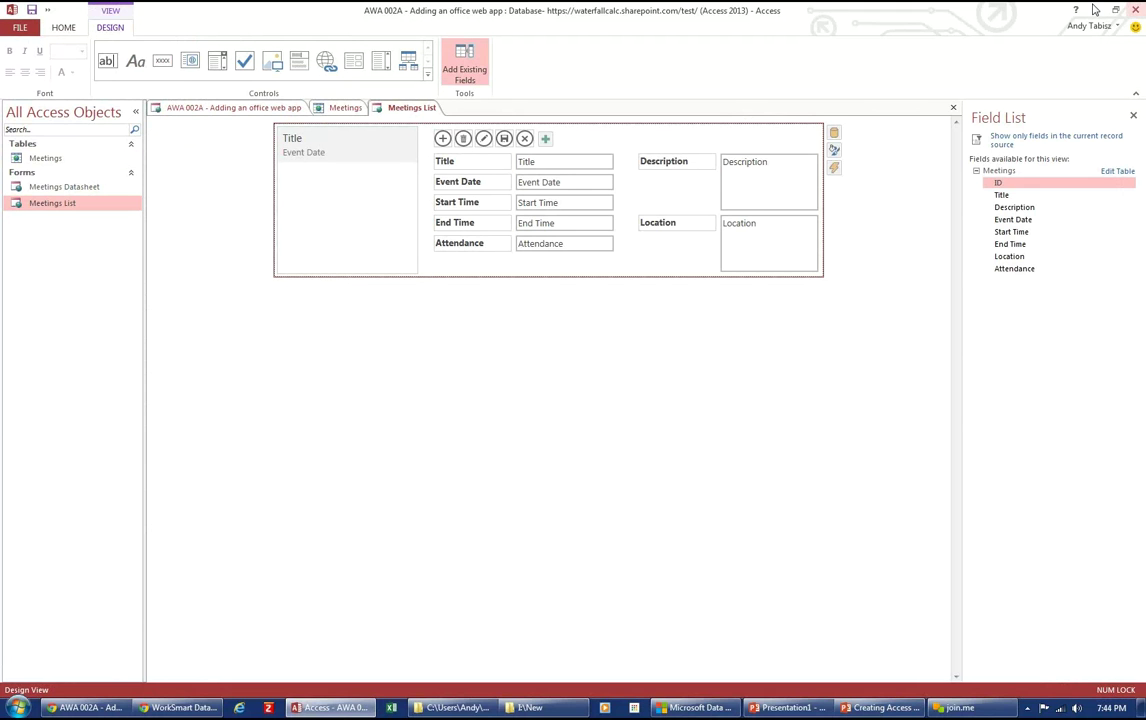
Close the reopened web app database in Access and go back to the running app's Meetings list in the browser
click(20, 27)
click(28, 216)
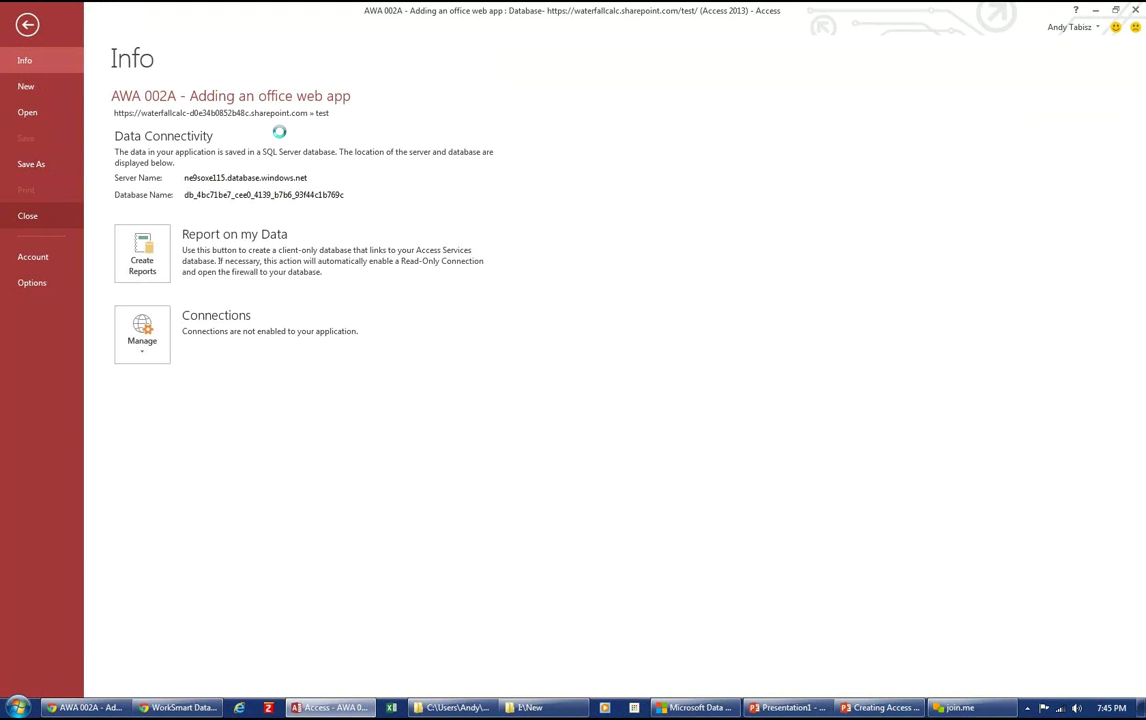
click(1096, 17)
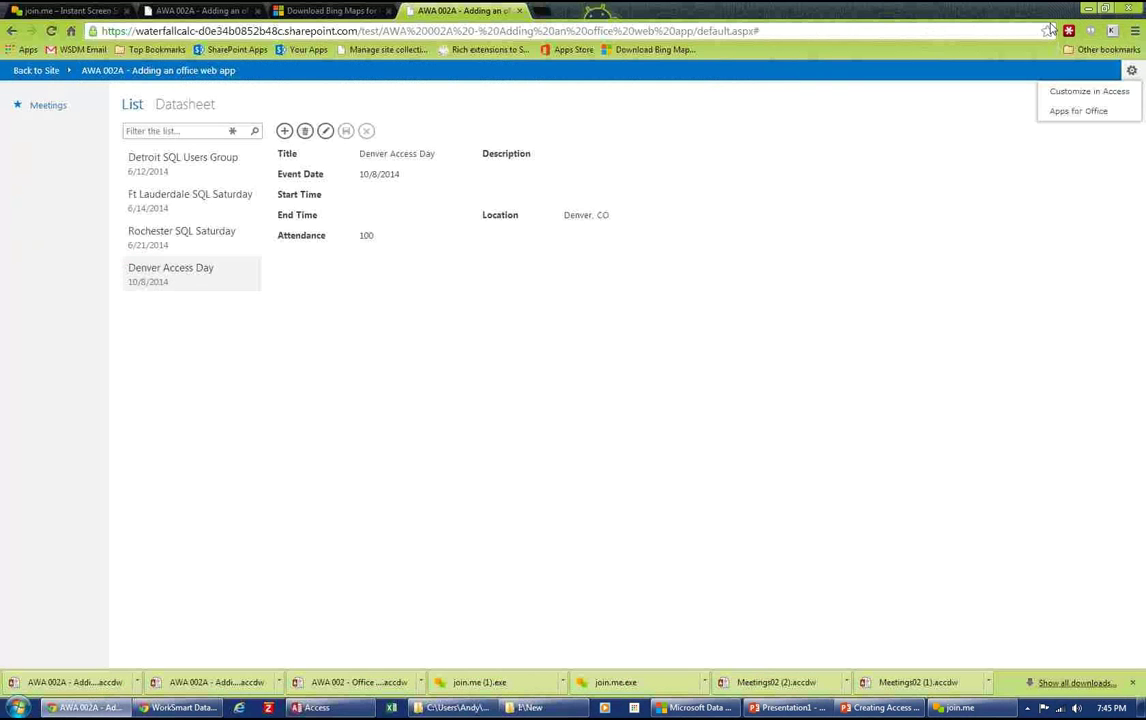
Add the Access Bing Map For Access Preview app from My Organization to the Meetings List view
click(1099, 112)
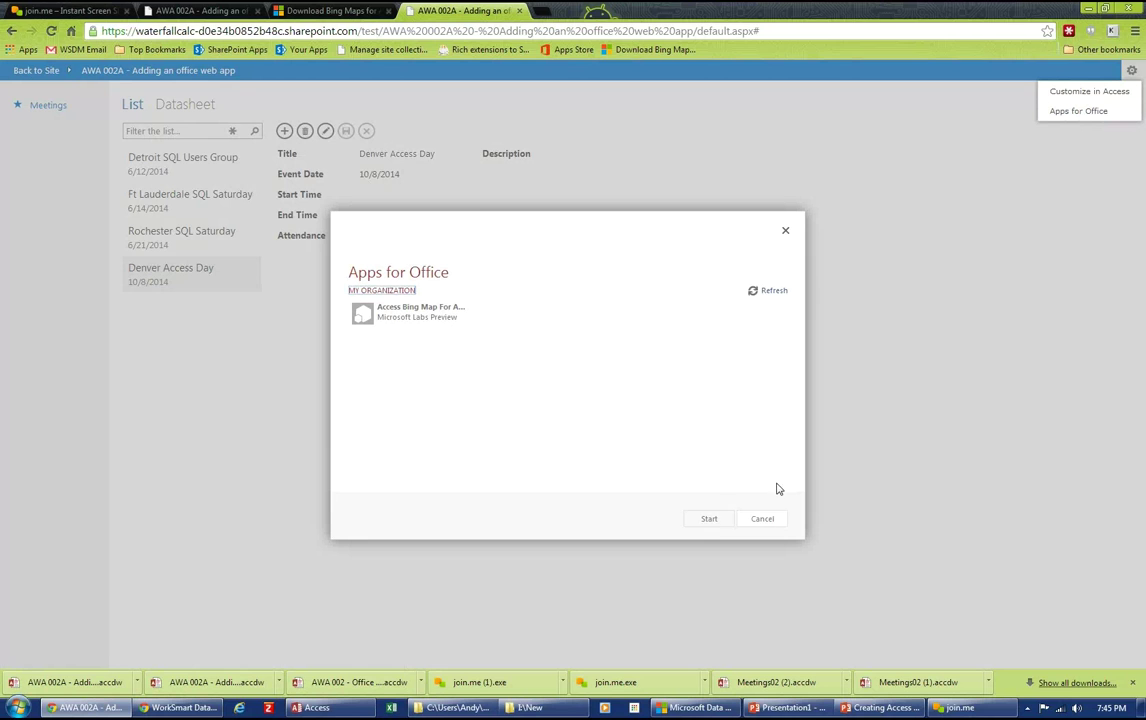
click(433, 325)
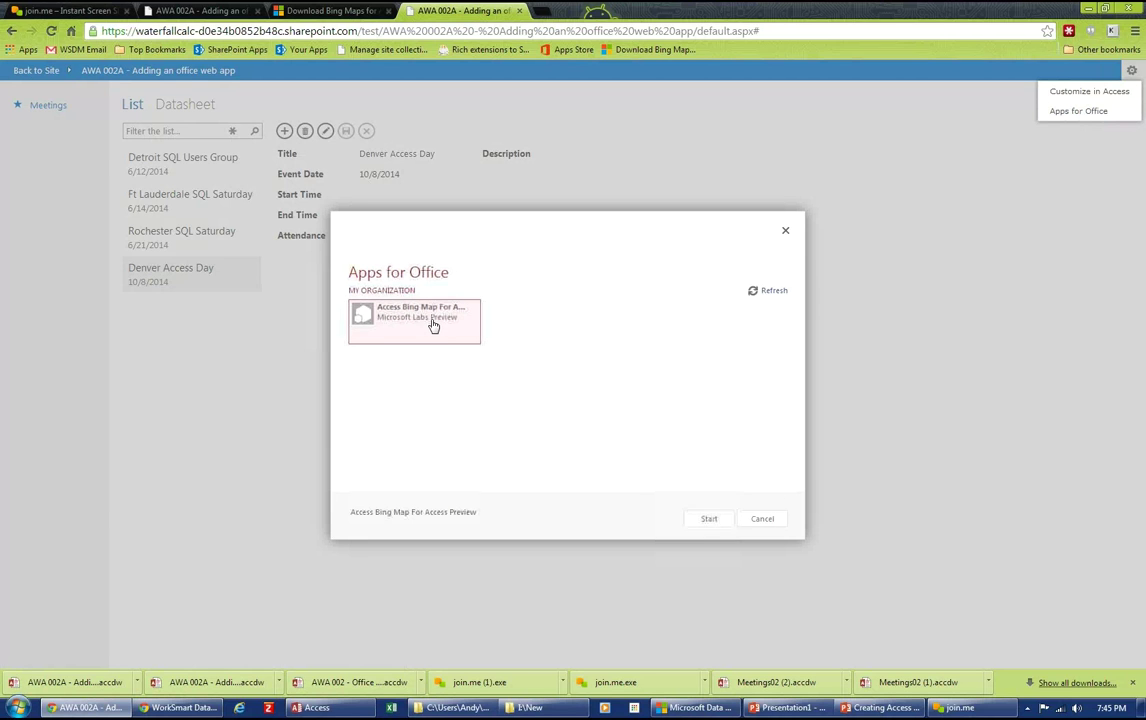
click(714, 522)
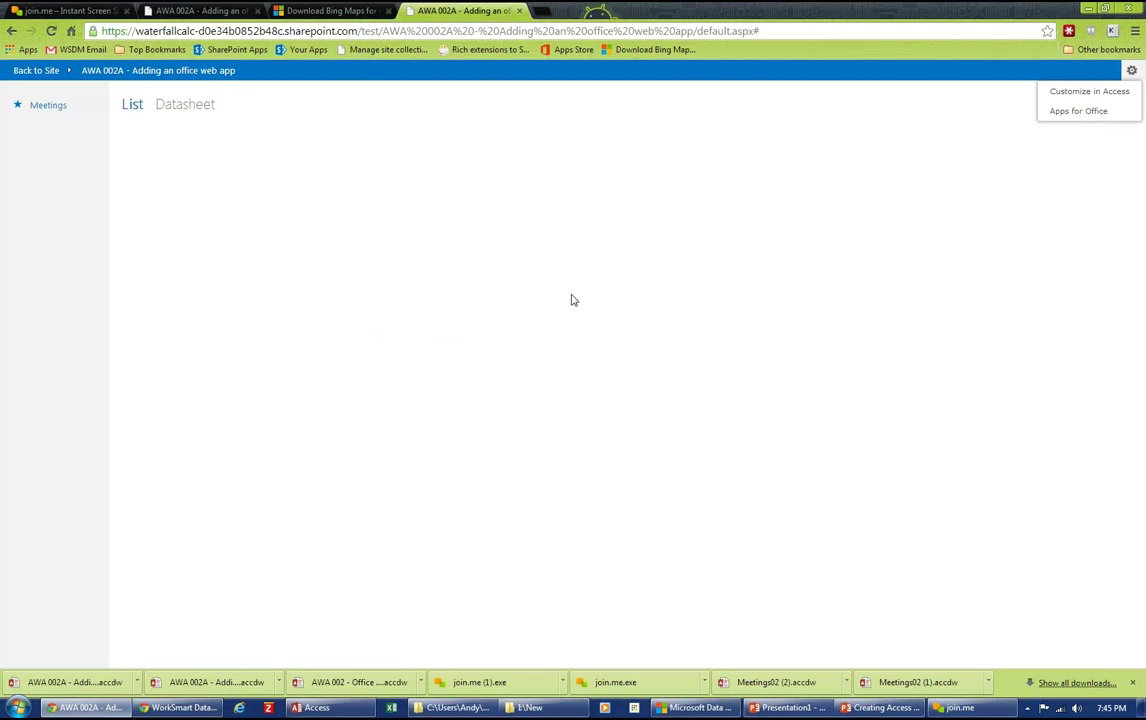
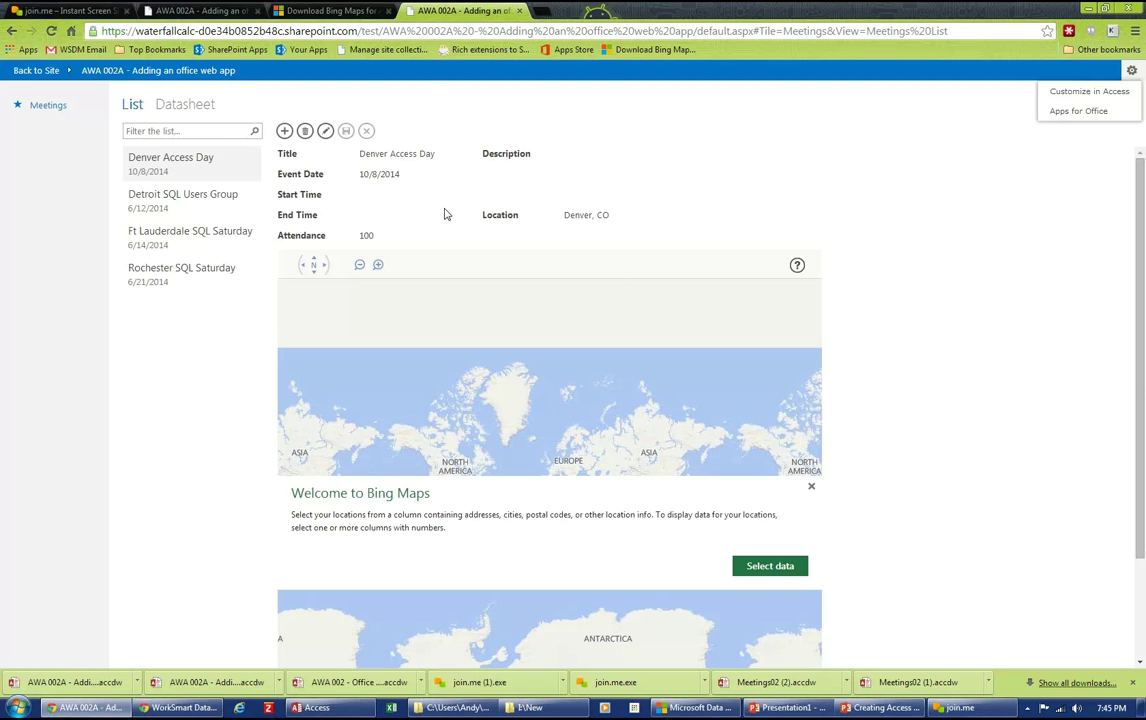
Bind the map's location column to the Location field and its first data column to the Attendance field of Meetings
click(782, 567)
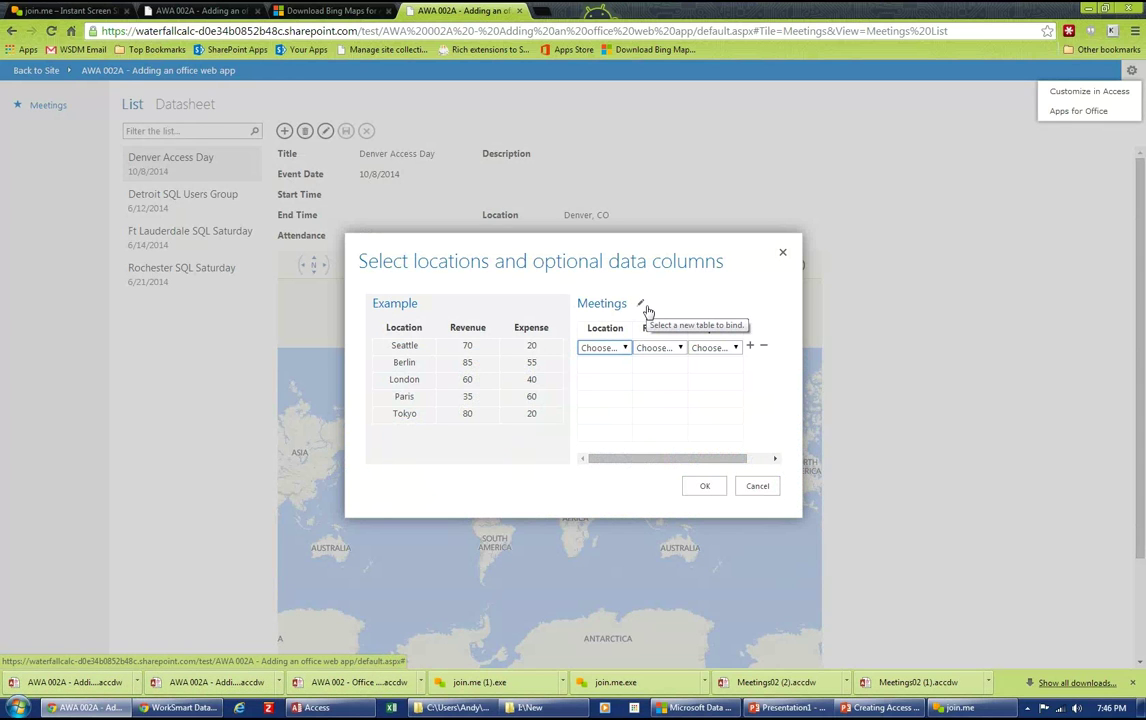
click(625, 347)
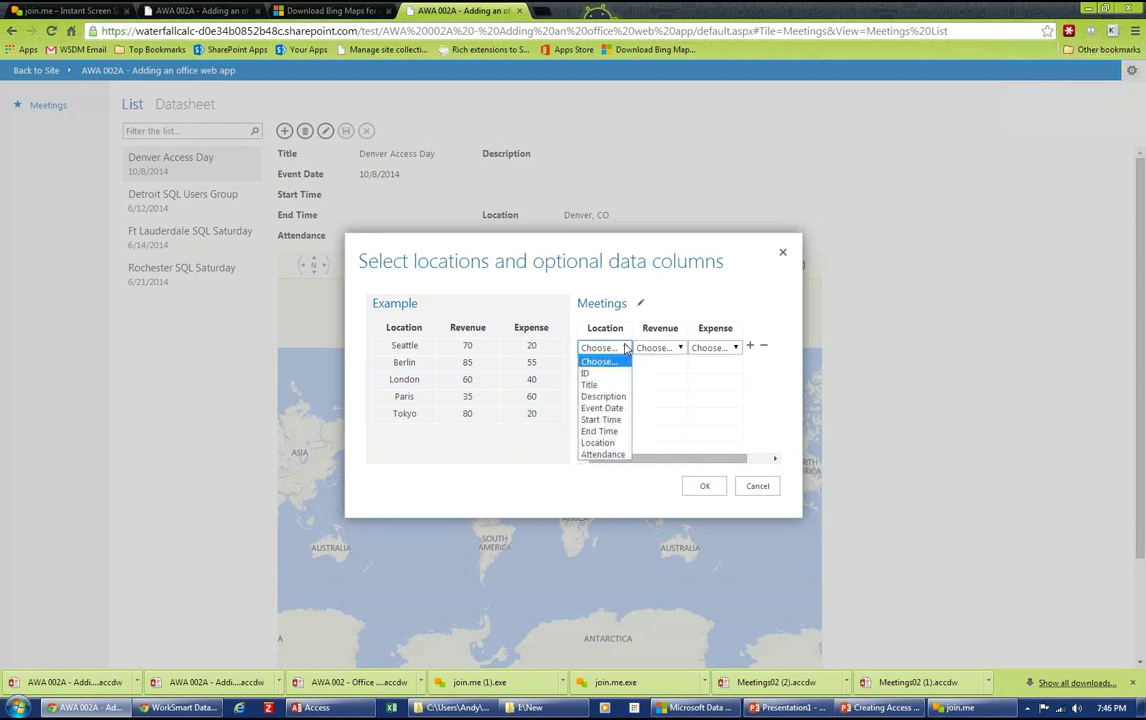
click(604, 443)
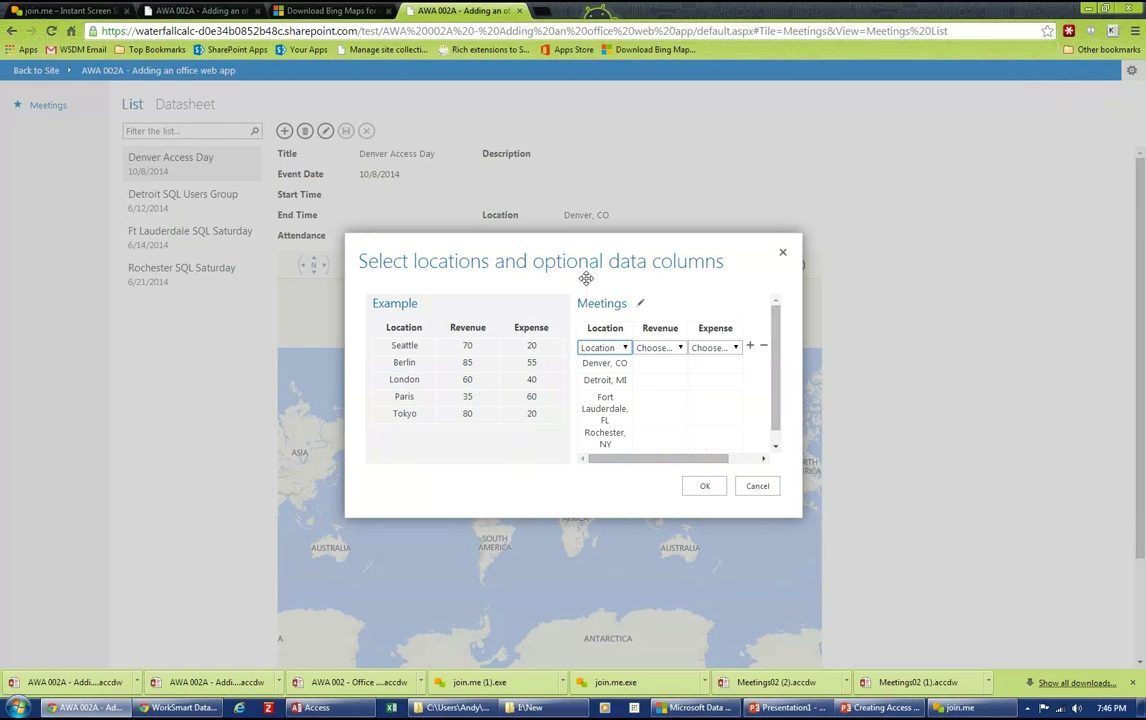
click(681, 348)
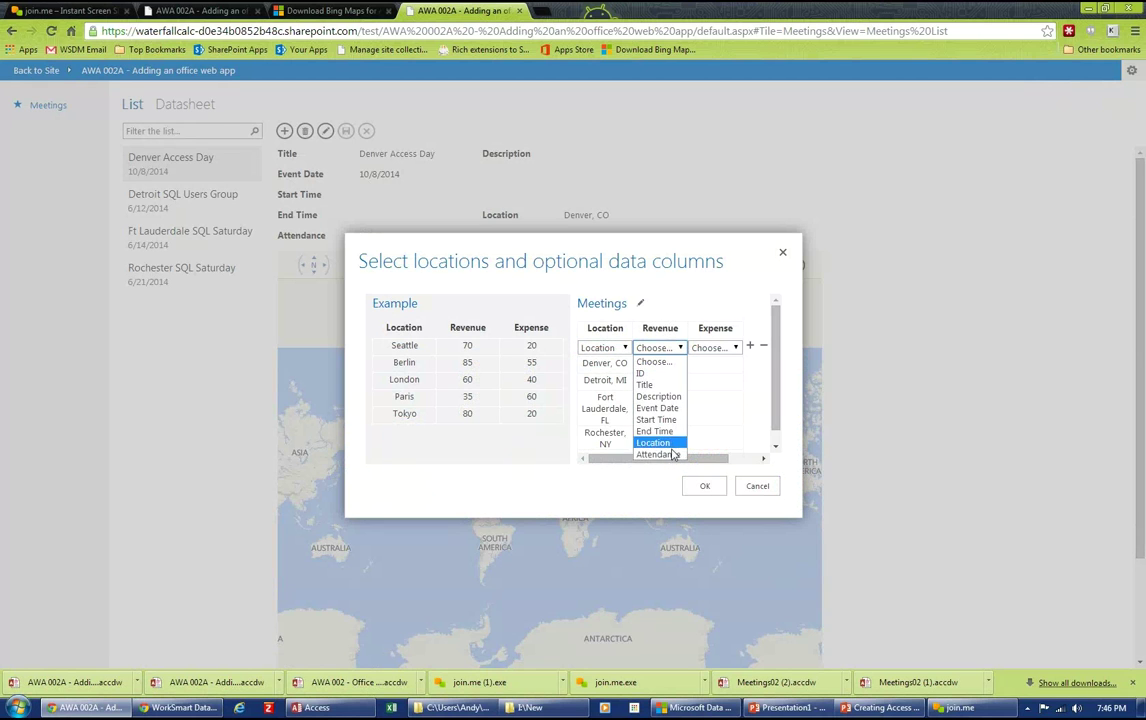
click(668, 453)
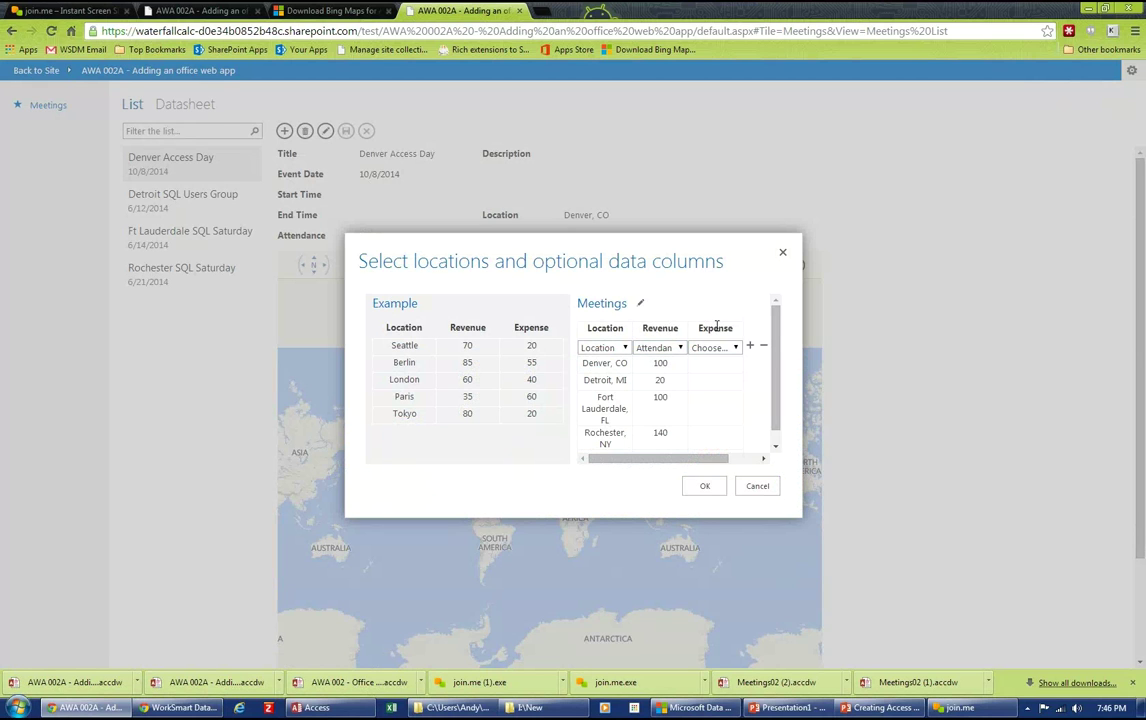
Remove the unused Expense column from the map data selection and plot the meetings on the map
click(730, 348)
click(728, 360)
click(763, 347)
click(704, 486)
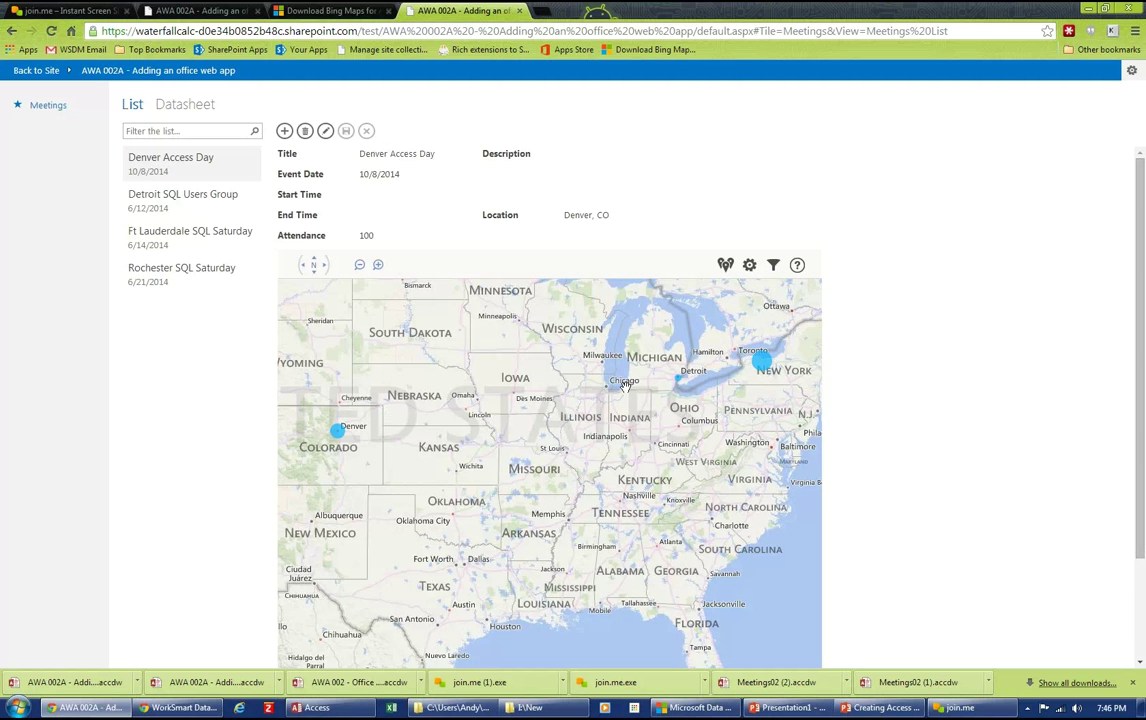
mouse_move(340, 430)
mouse_down()
mouse_move(670, 562)
mouse_move(570, 540)
mouse_up()
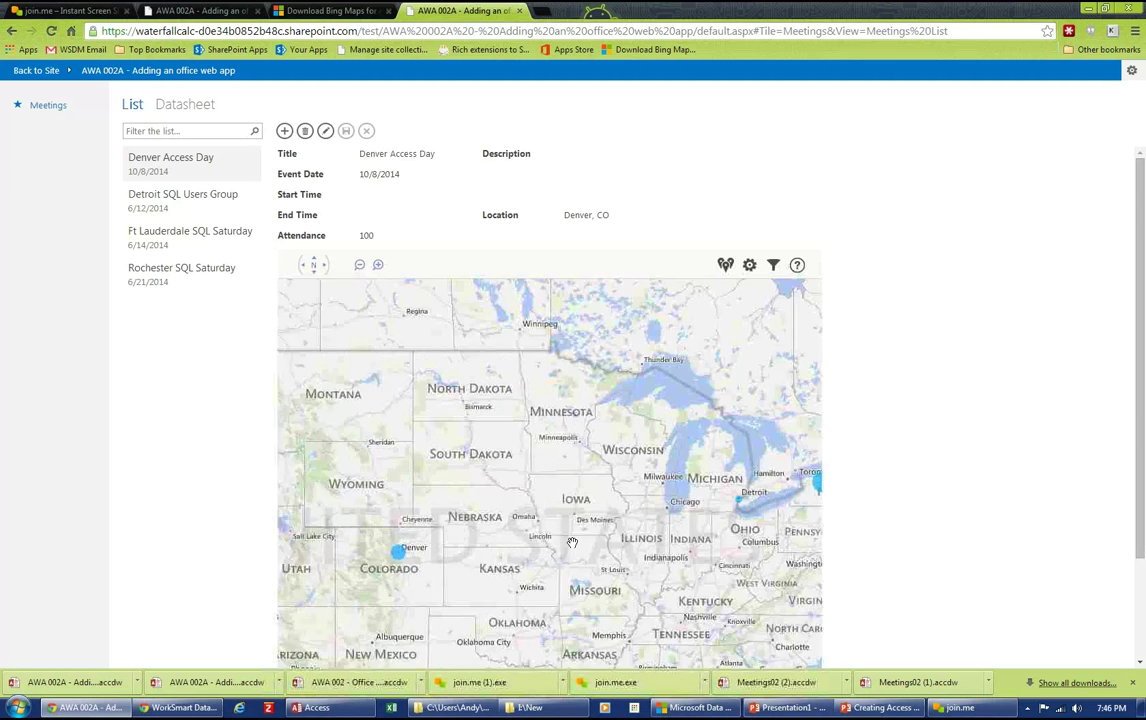
drag(696, 440, 527, 481)
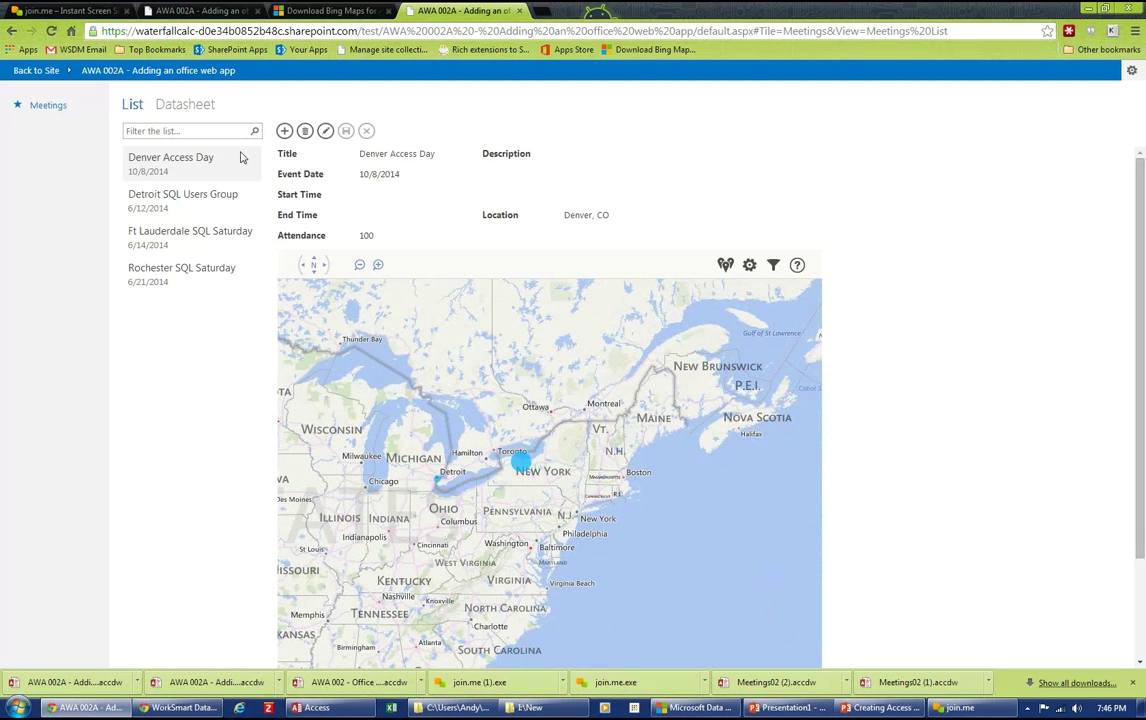
Set the Detroit SQL Users Group meeting's attendance to 2000 and save the record
click(172, 196)
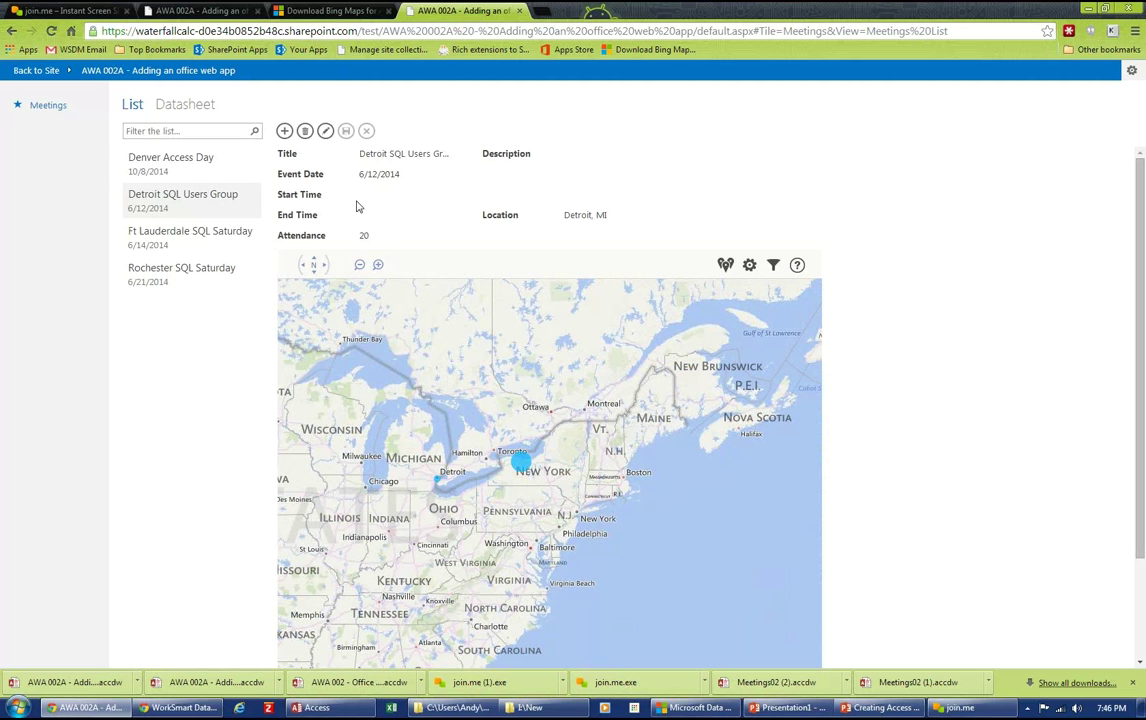
click(325, 131)
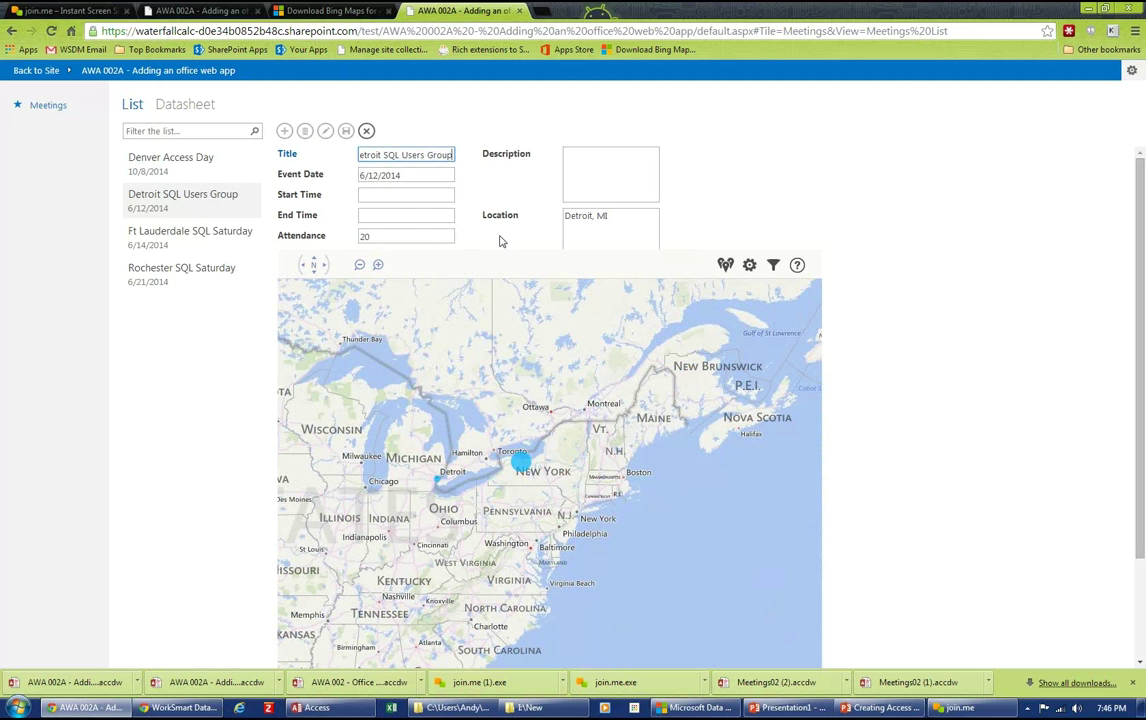
click(419, 240)
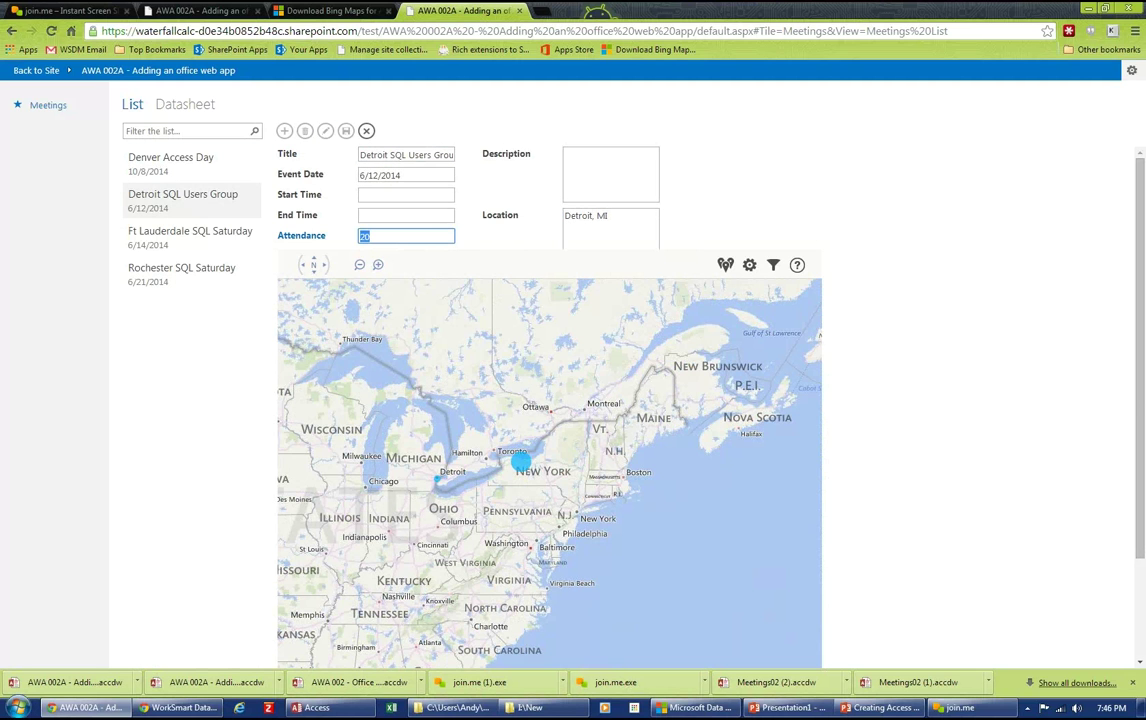
text(20)
click(725, 264)
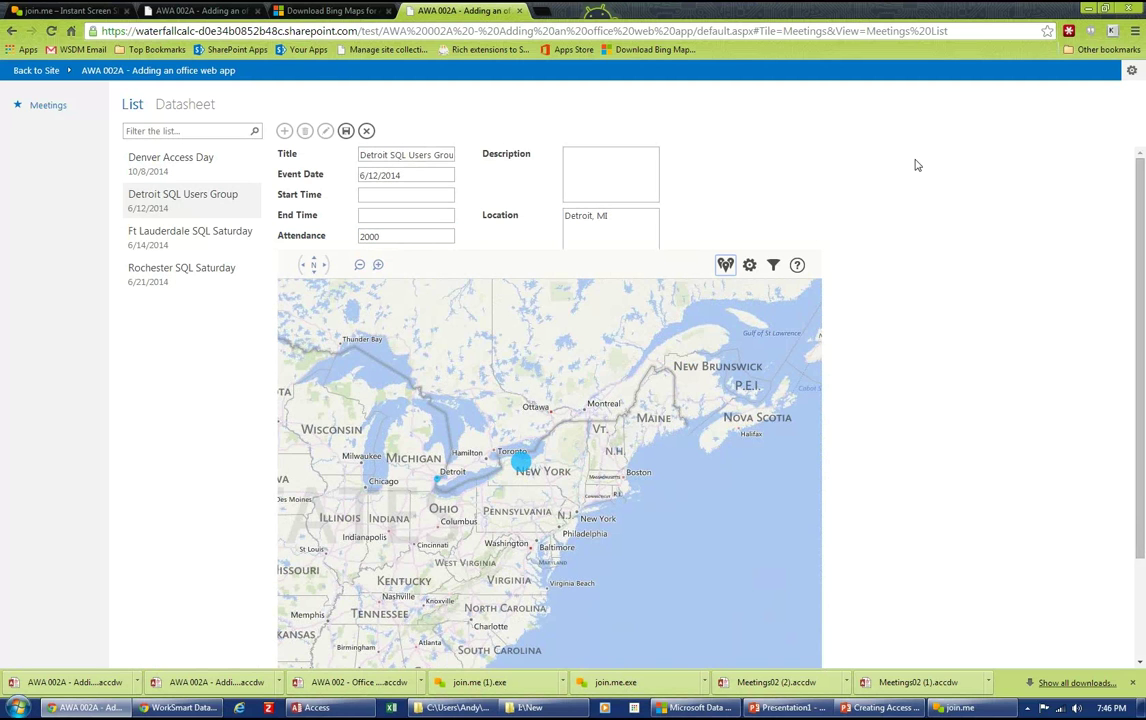
click(345, 130)
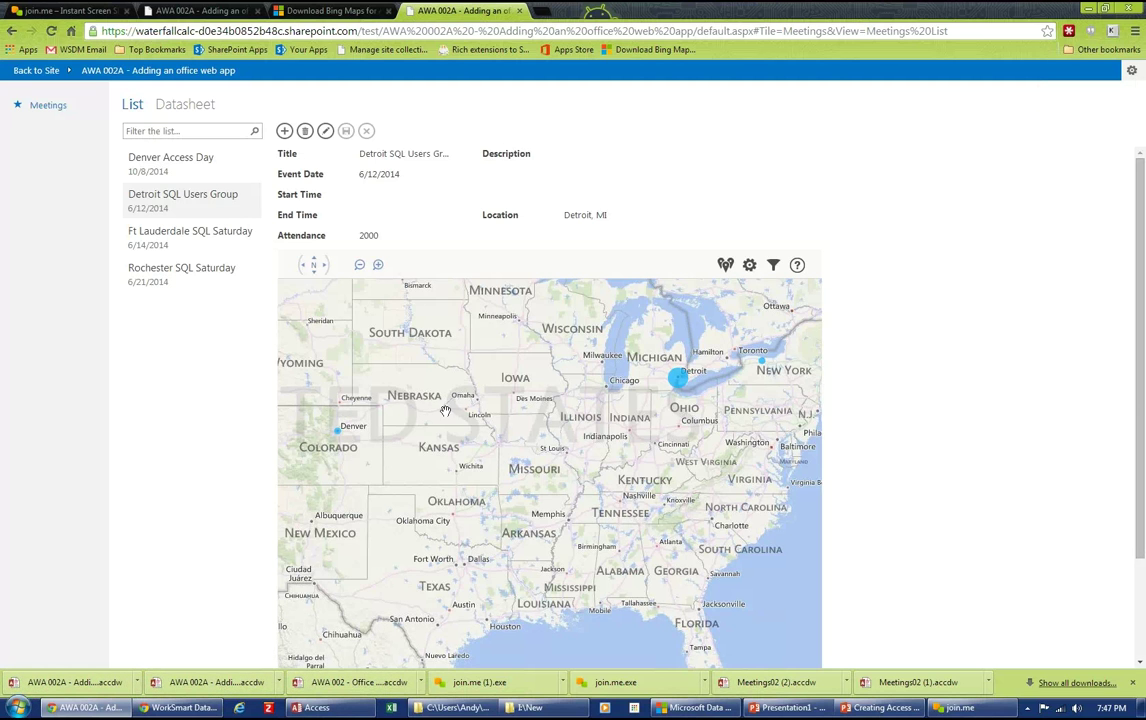
Examine the attendance details of the Rochester, NY marker on the map
mouse_move(325, 249)
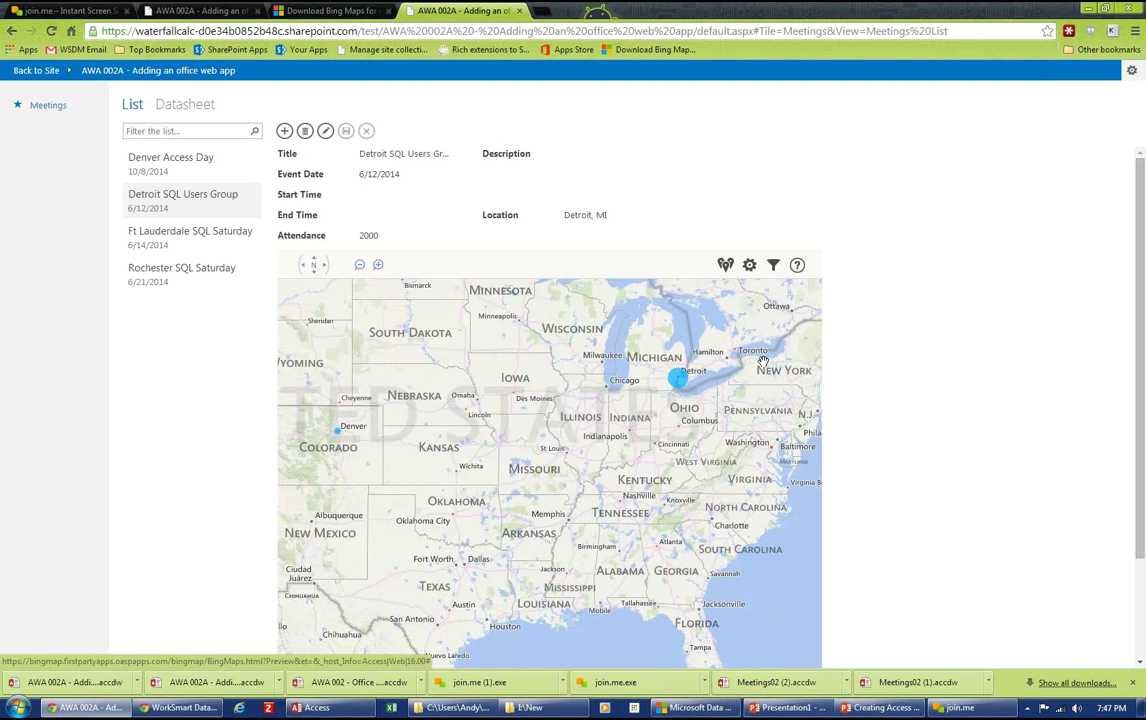
scroll(766, 361, up, 1)
drag(695, 435, 549, 449)
scroll(600, 445, up, 1)
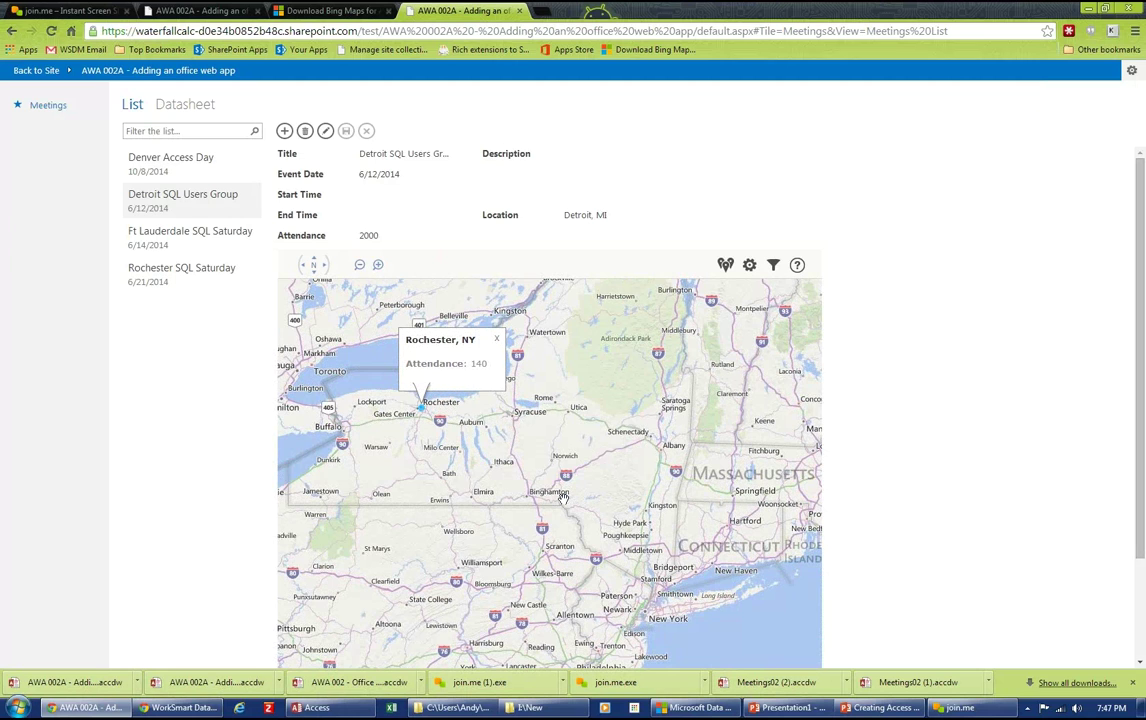
drag(563, 497, 522, 455)
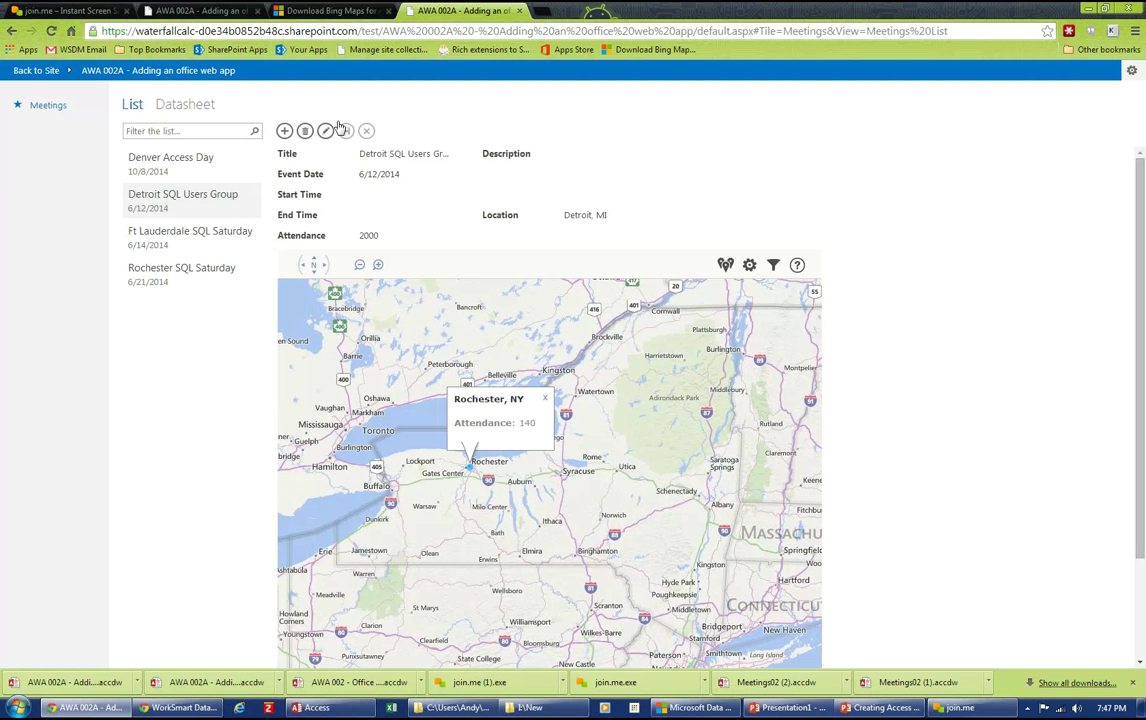
Add a new meeting record titled Albany SQL Sat with the event date 7/26/2014
click(284, 131)
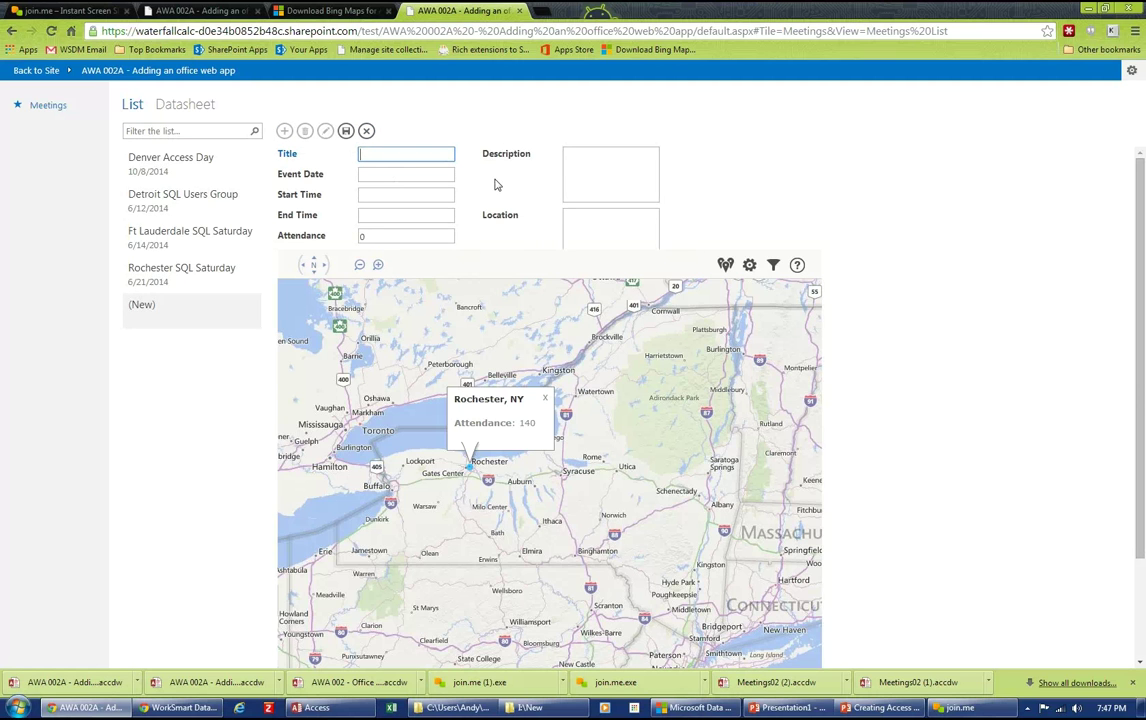
text(Albany SQL Sat)
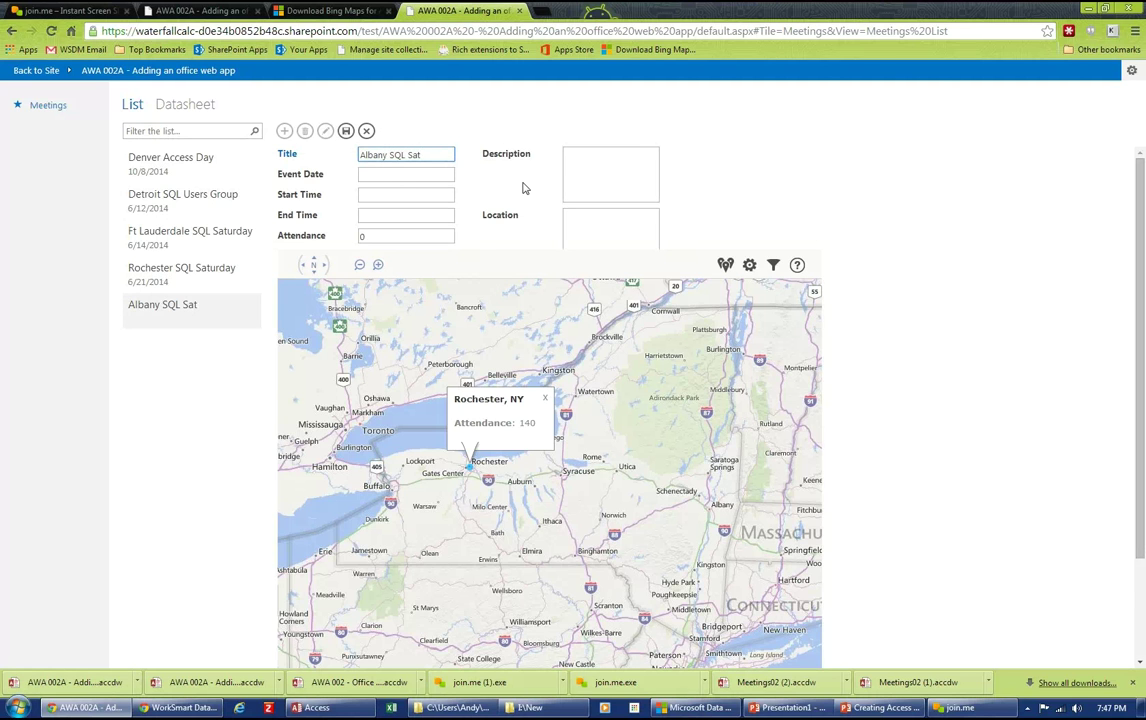
click(420, 171)
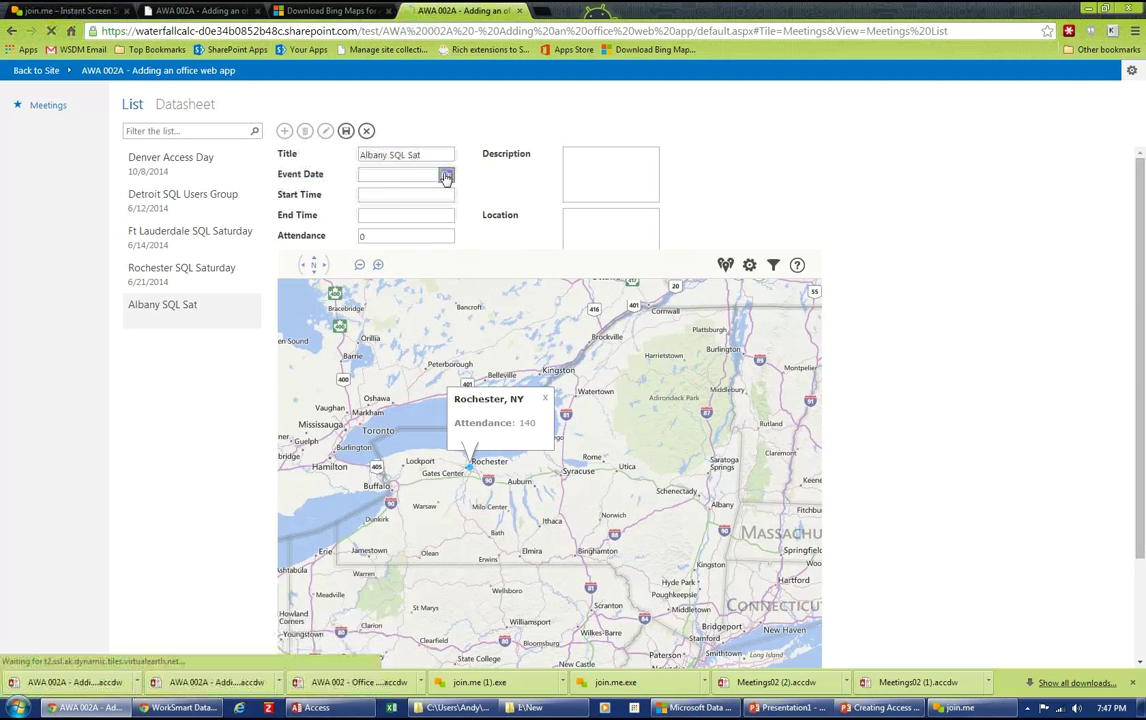
click(446, 175)
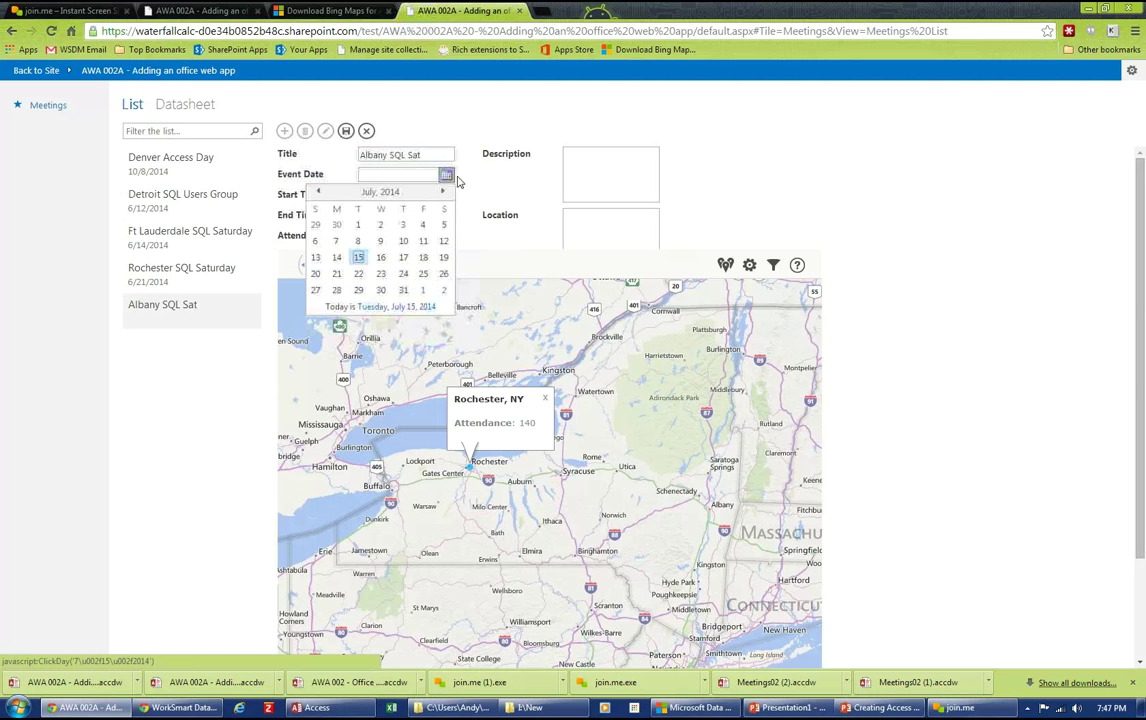
click(443, 275)
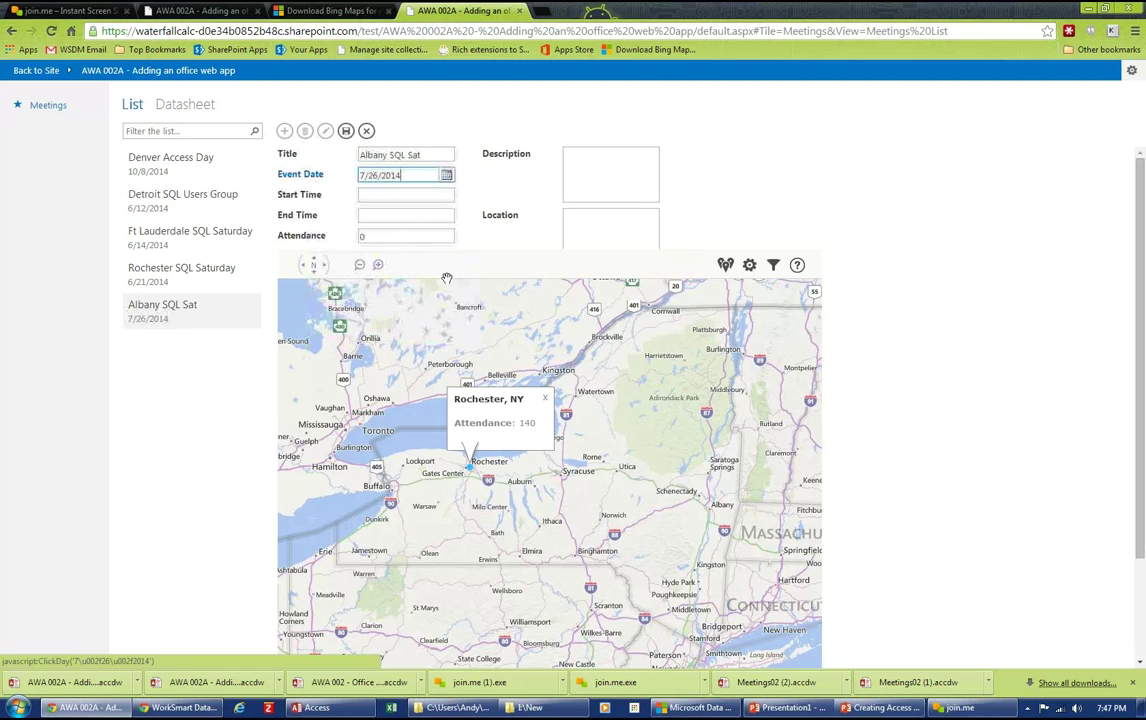
Set the new meeting's location to Albany, NY and its attendance to 1500, and save the record
click(608, 229)
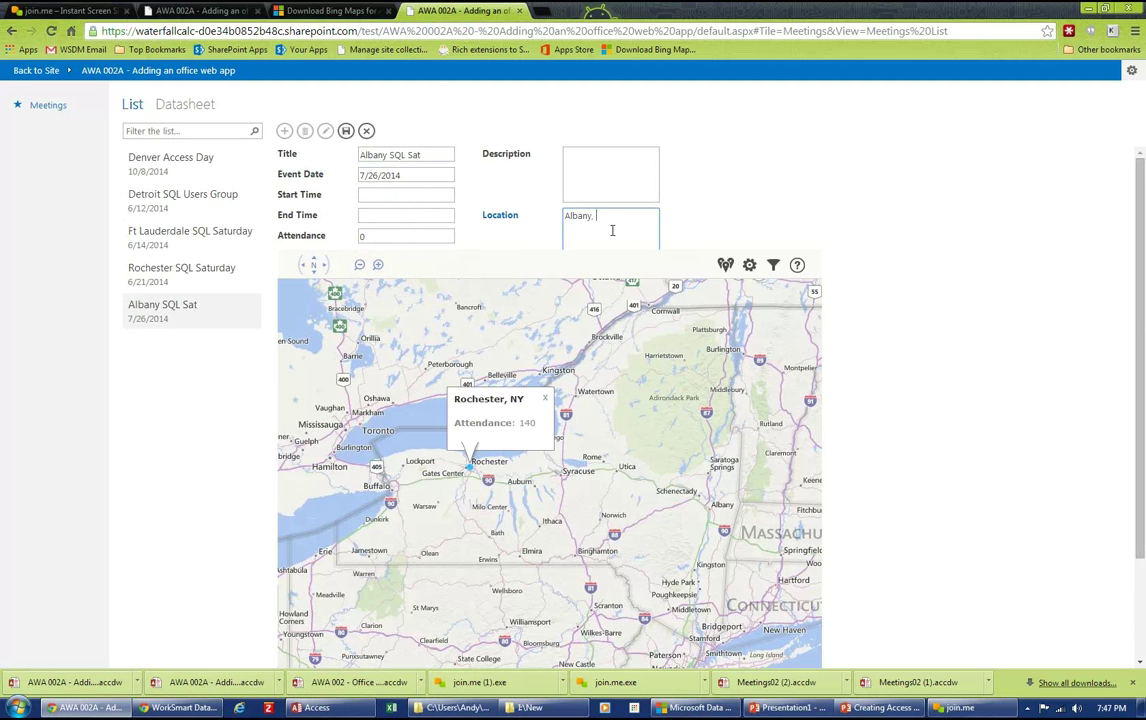
click(416, 235)
text(1500)
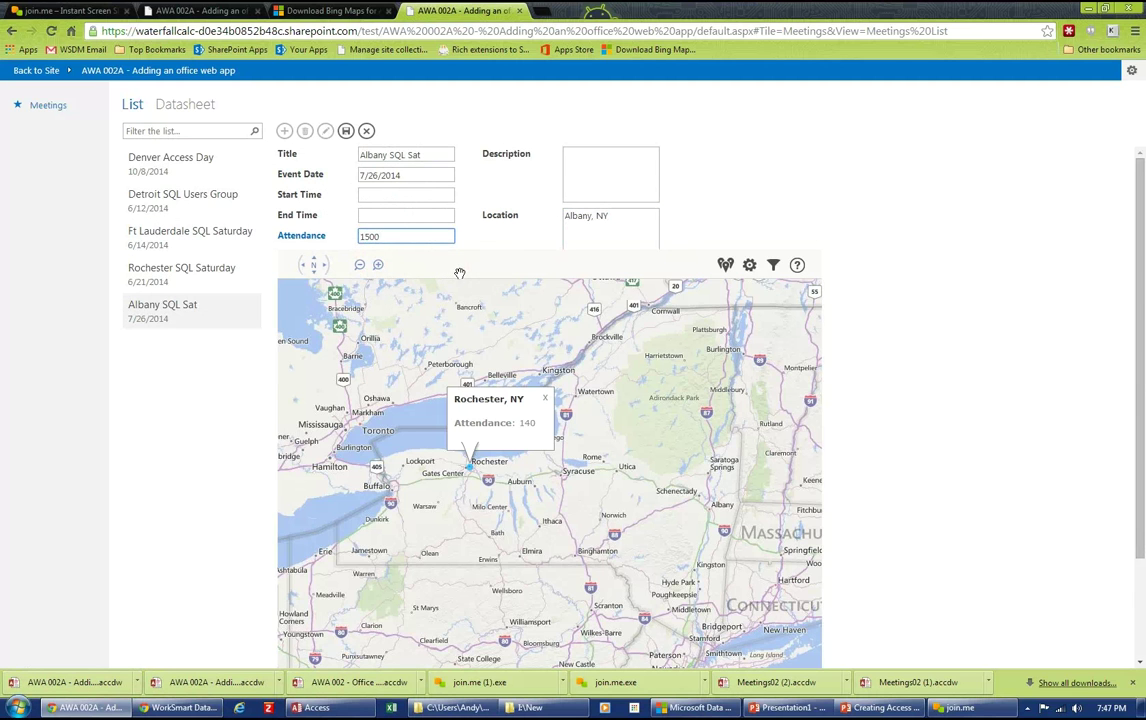
click(628, 224)
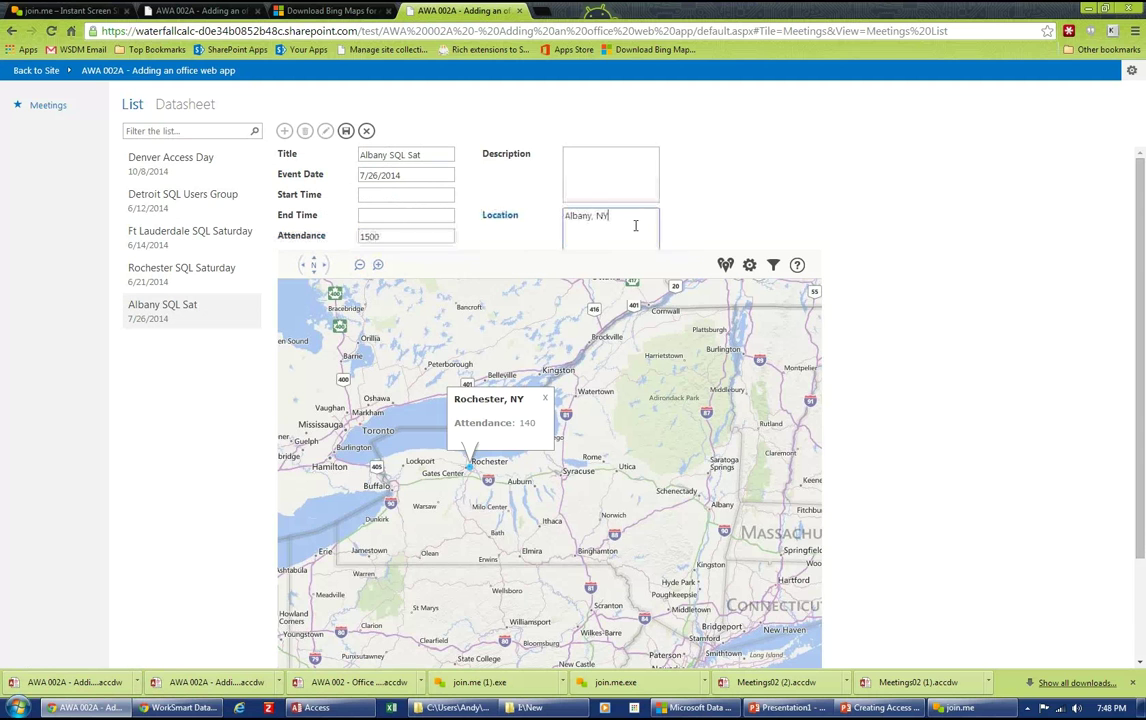
click(346, 130)
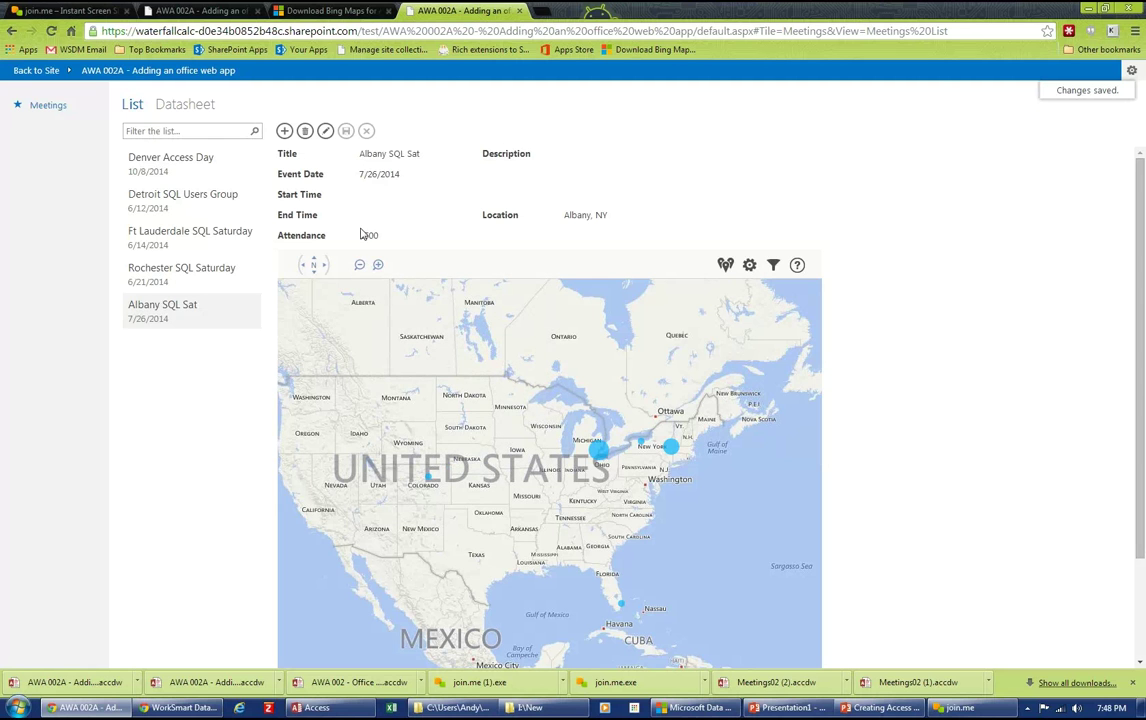
Set the Denver Access Day meeting's attendance to 1000 and save the record
click(238, 158)
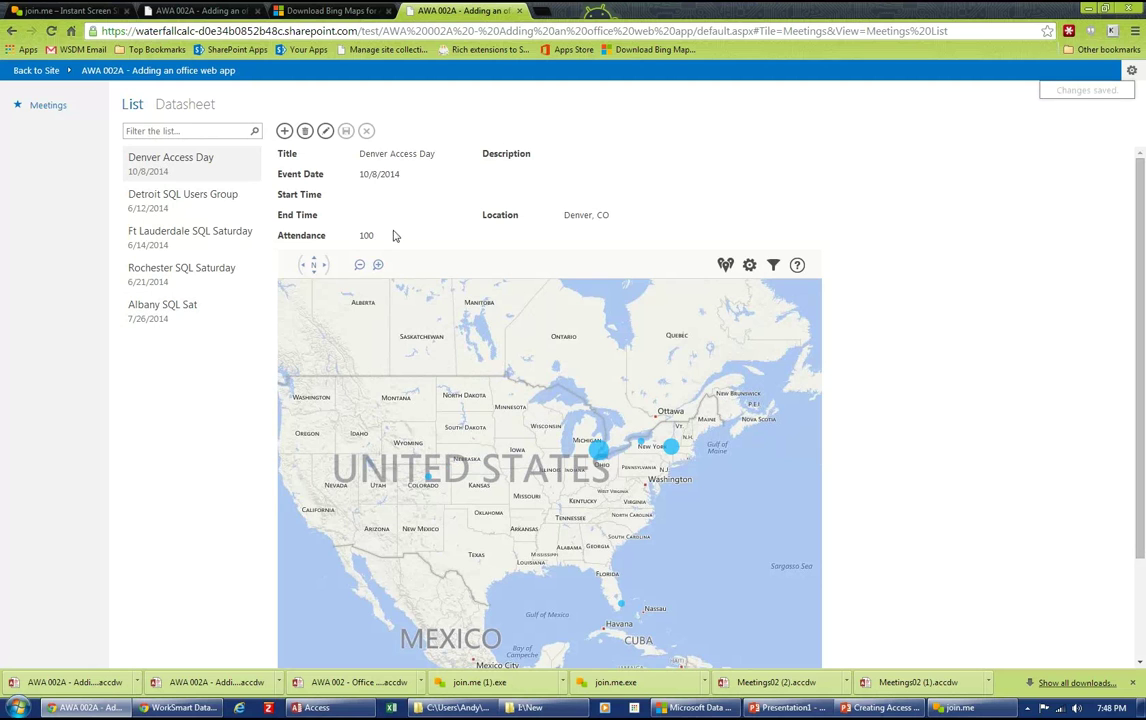
click(323, 132)
click(391, 236)
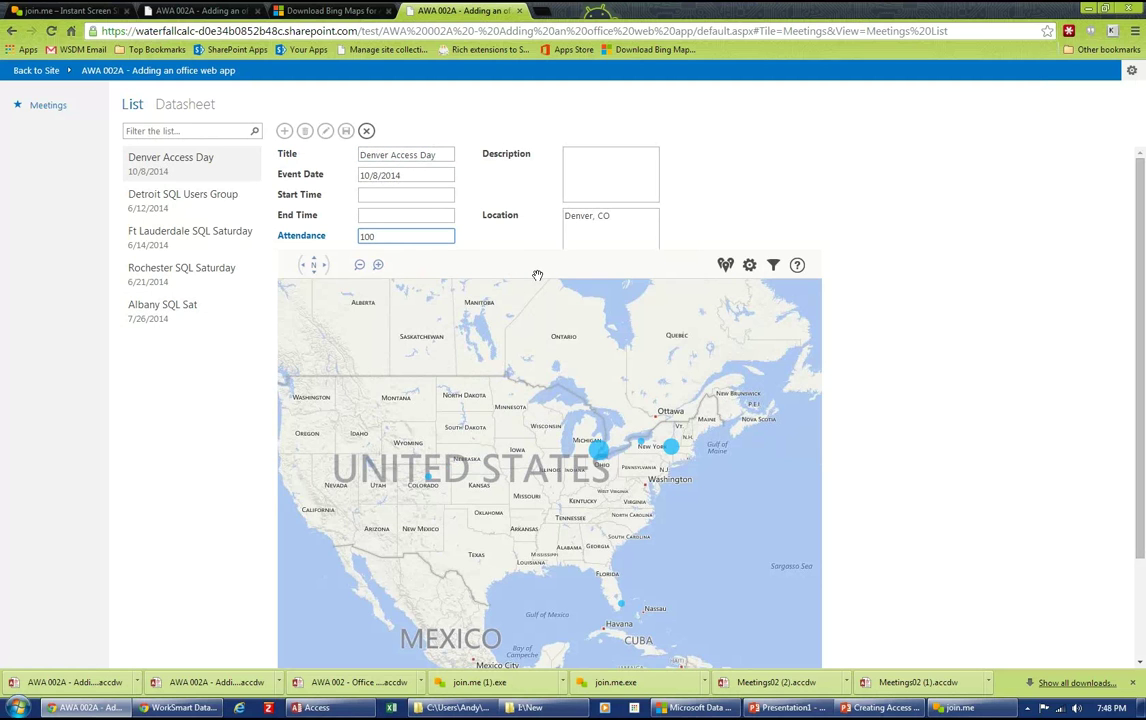
text(0)
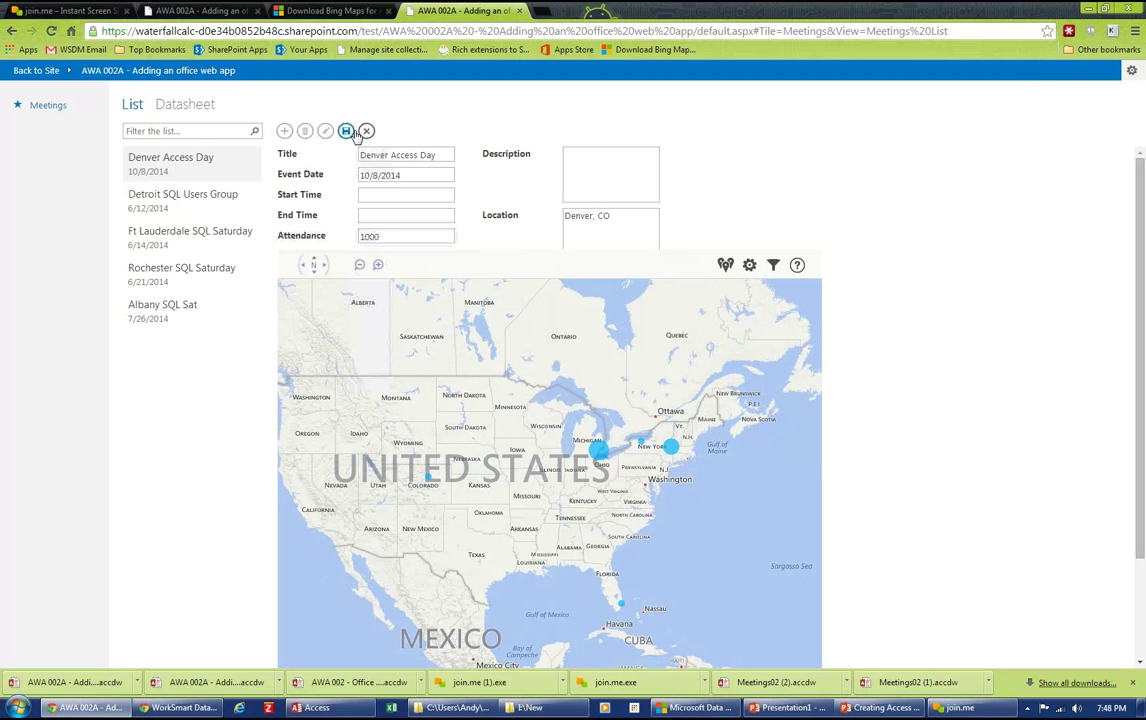
click(346, 131)
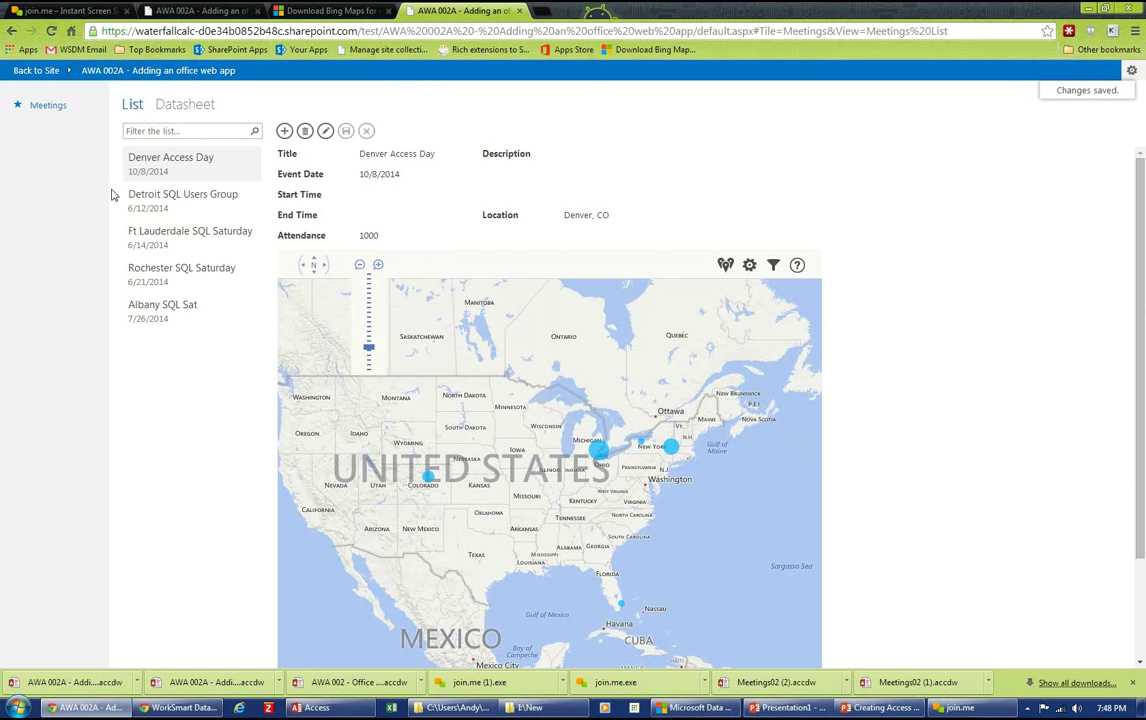
Set the Ft Lauderdale SQL Saturday meeting's attendance to 1000 and save the record
click(145, 190)
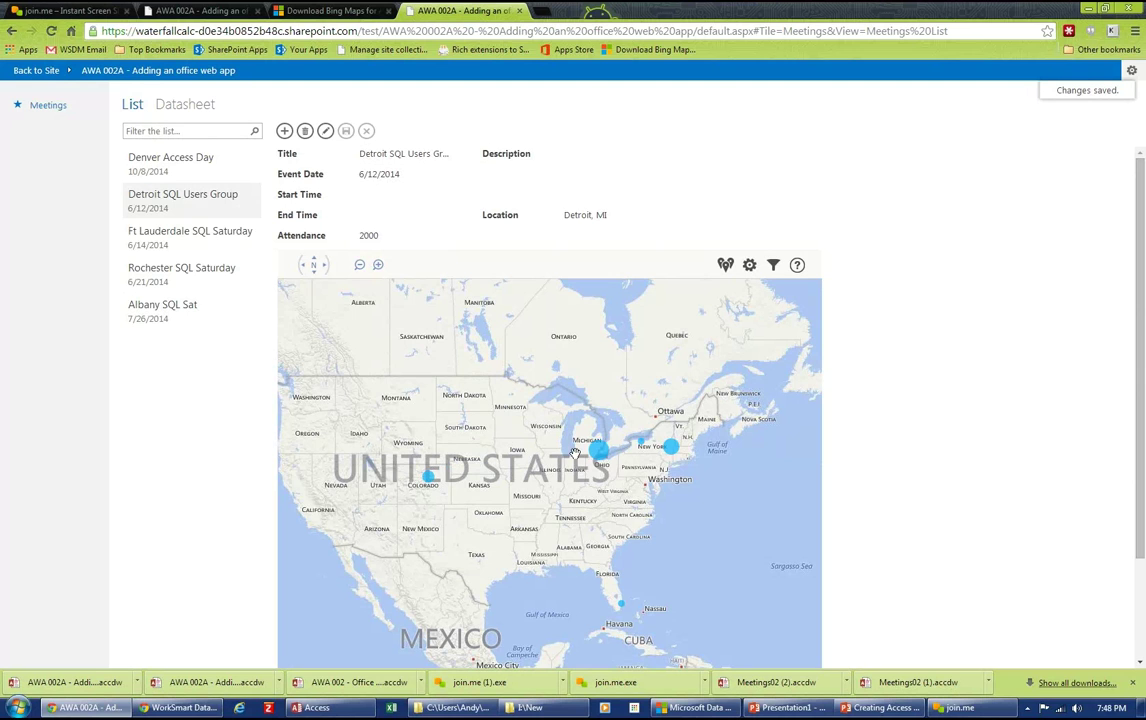
click(194, 242)
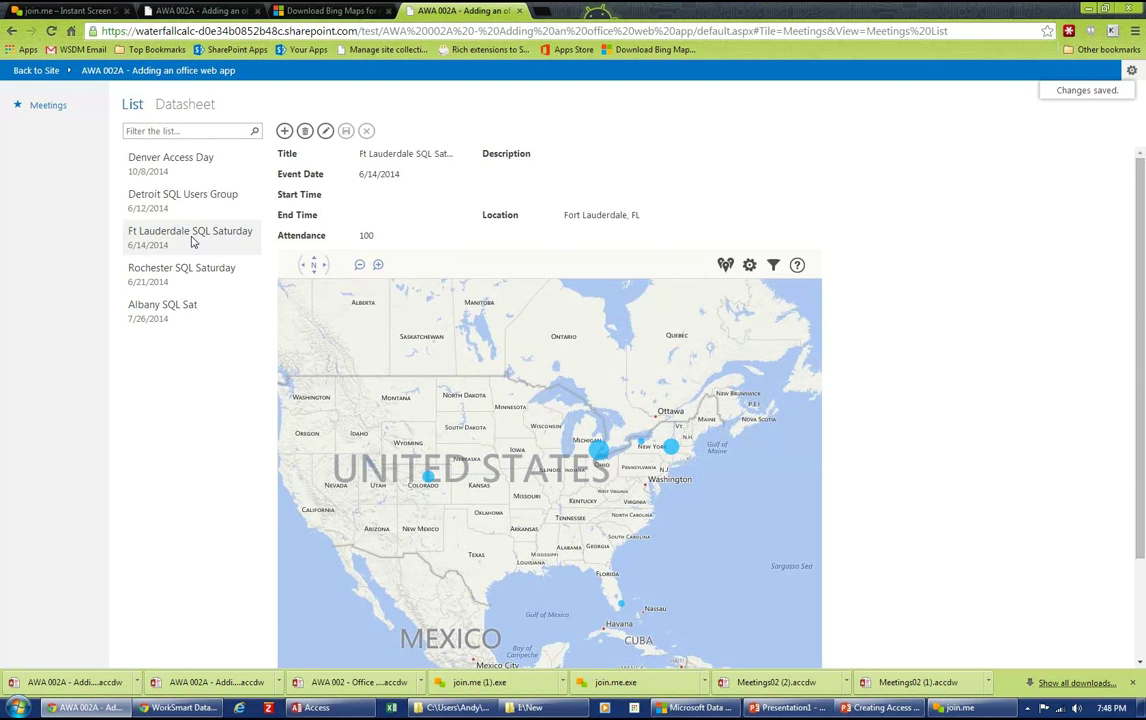
click(325, 131)
click(437, 235)
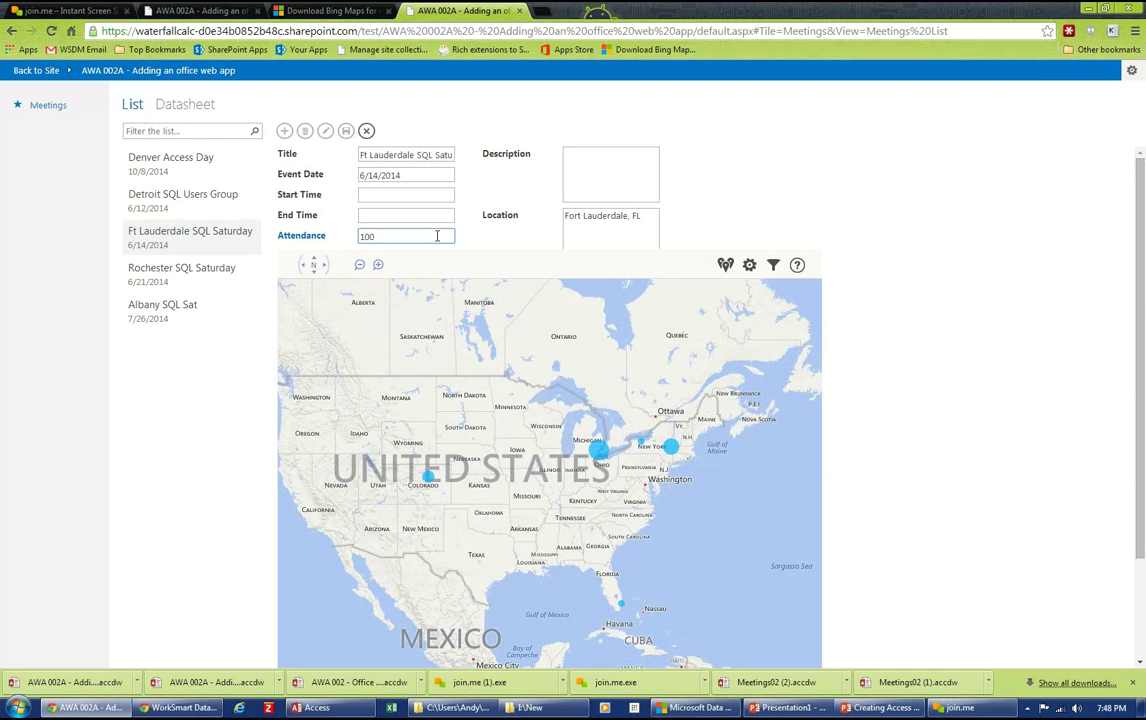
click(388, 210)
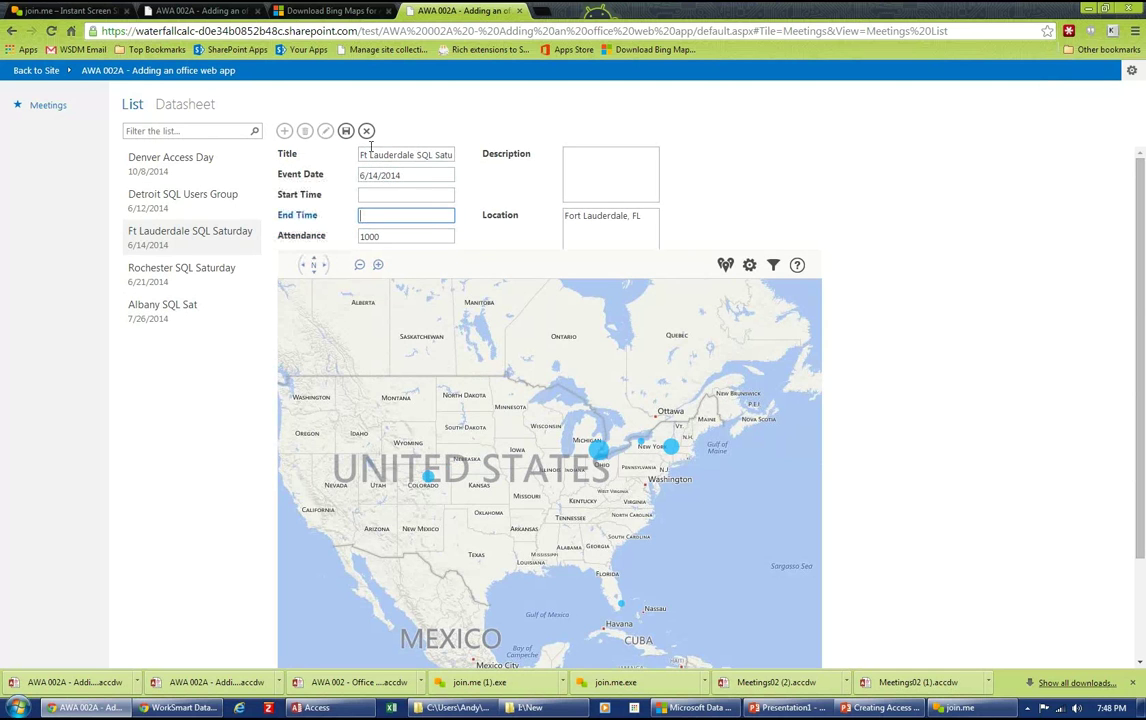
click(346, 131)
Set the Rochester SQL Saturday meeting's attendance to 1400 and save it by moving to the Albany SQL Sat record
click(160, 270)
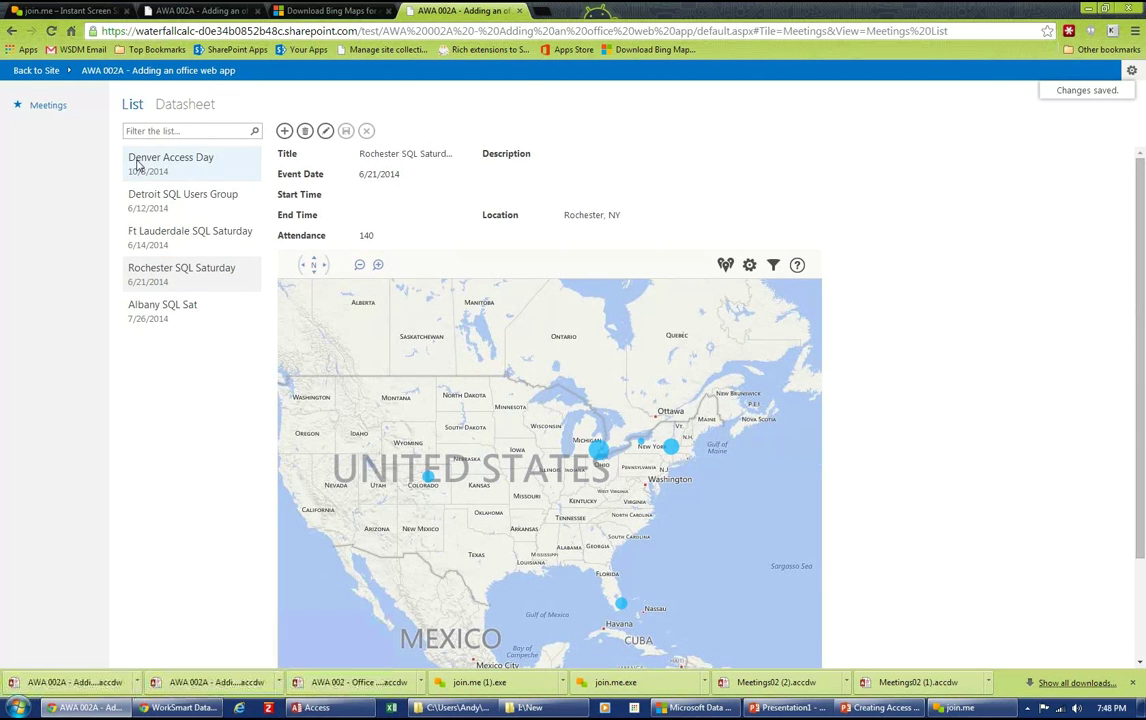
click(325, 131)
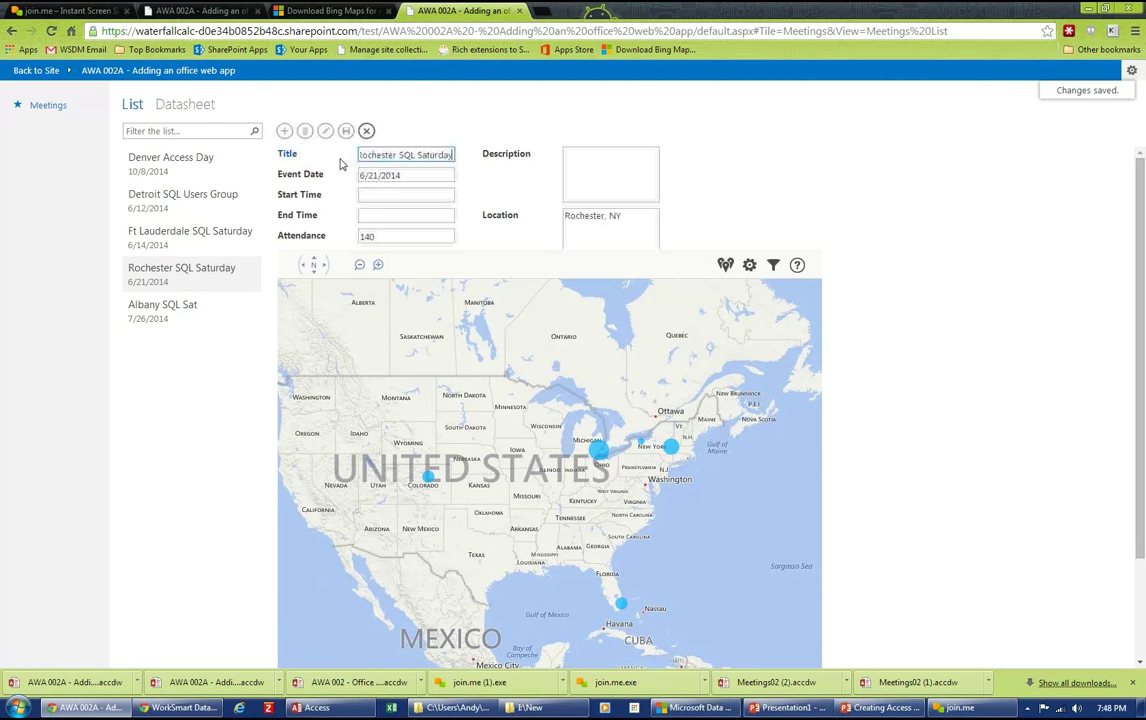
click(406, 236)
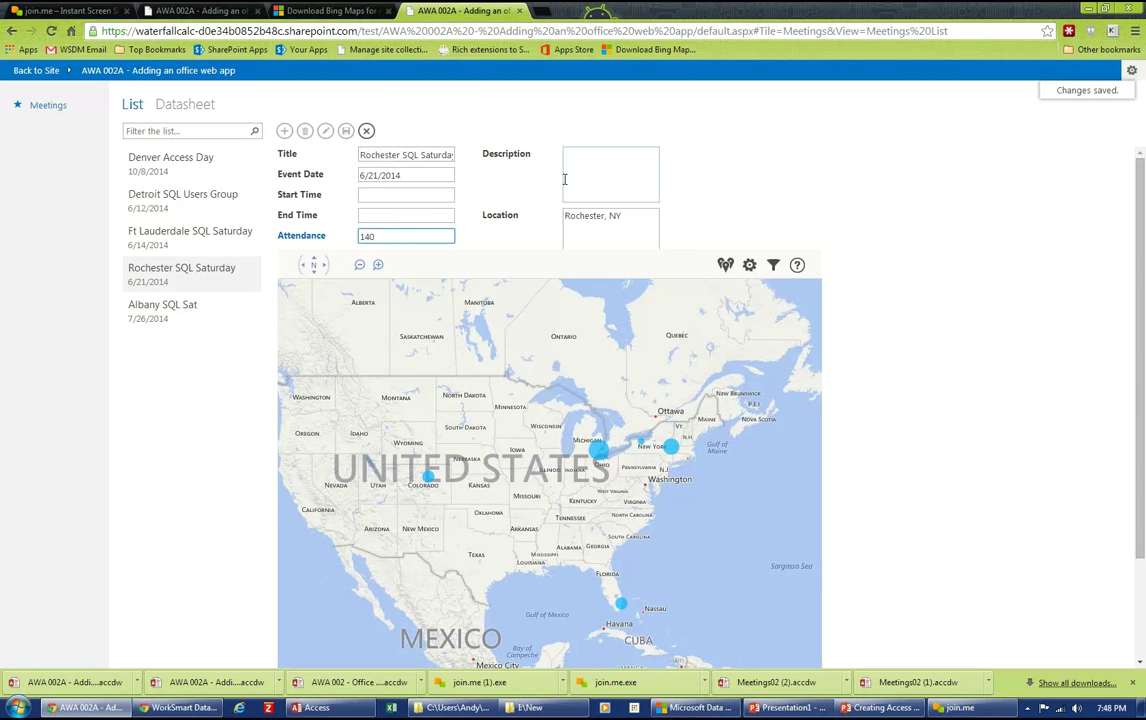
text(0)
key(shift+Tab)
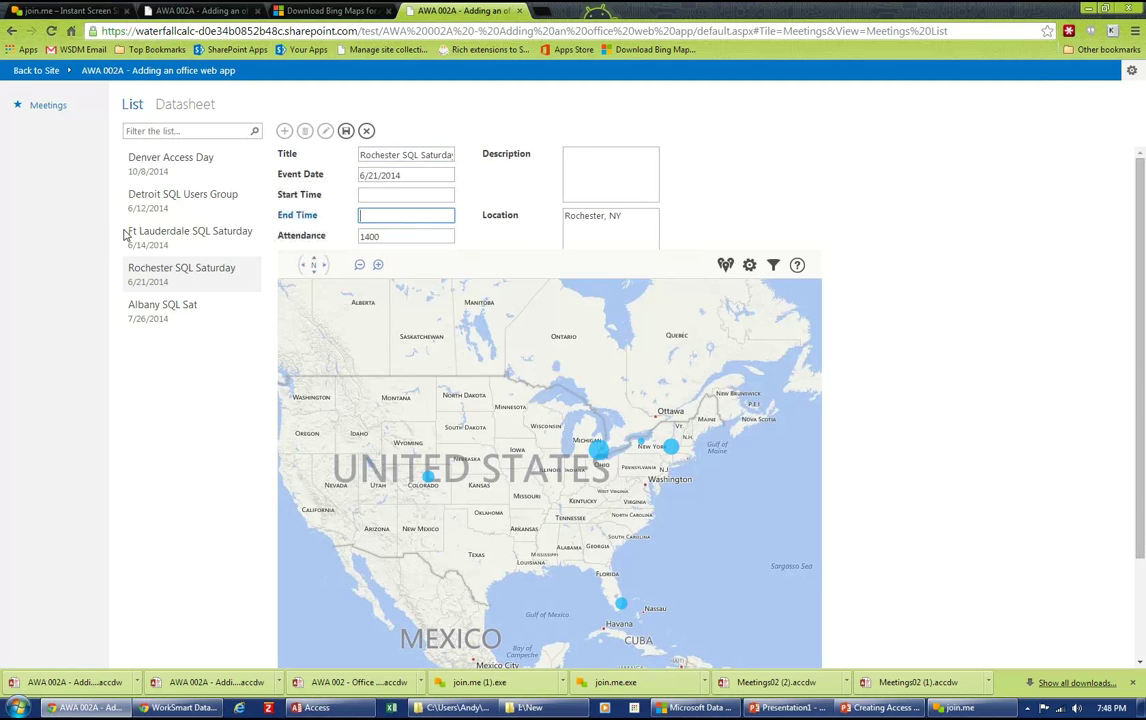
click(184, 305)
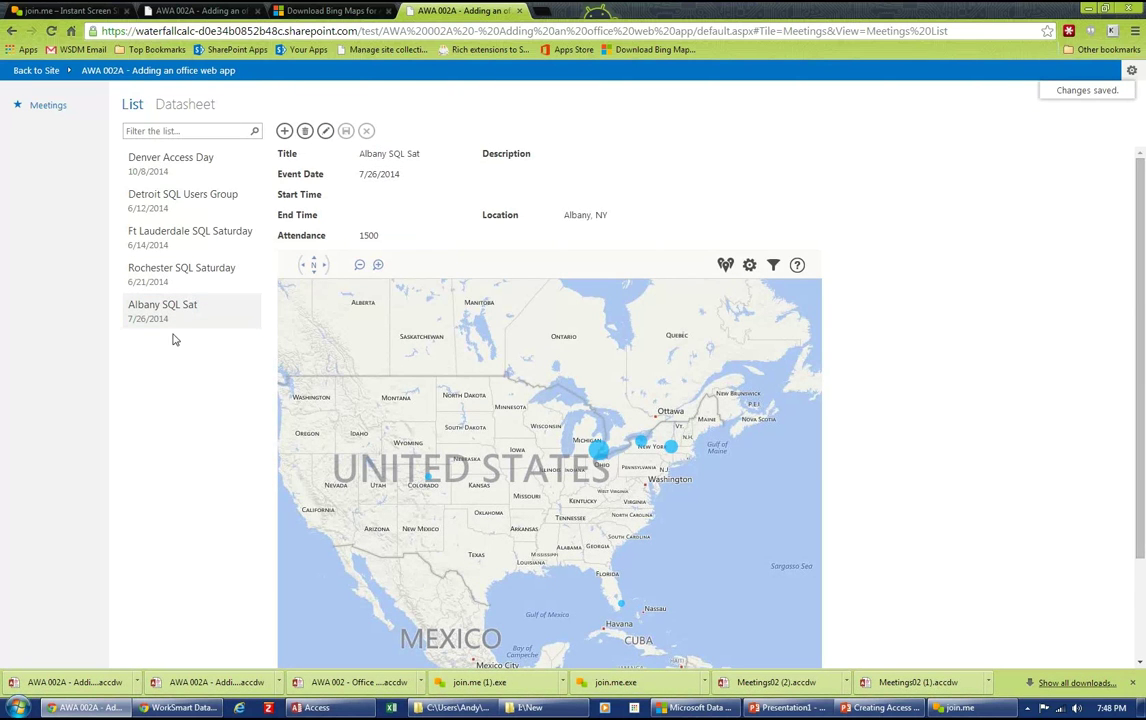
Review the attendance of the Rochester, Ft Lauderdale, Detroit and Denver meetings against their map markers
click(192, 267)
click(186, 231)
click(190, 194)
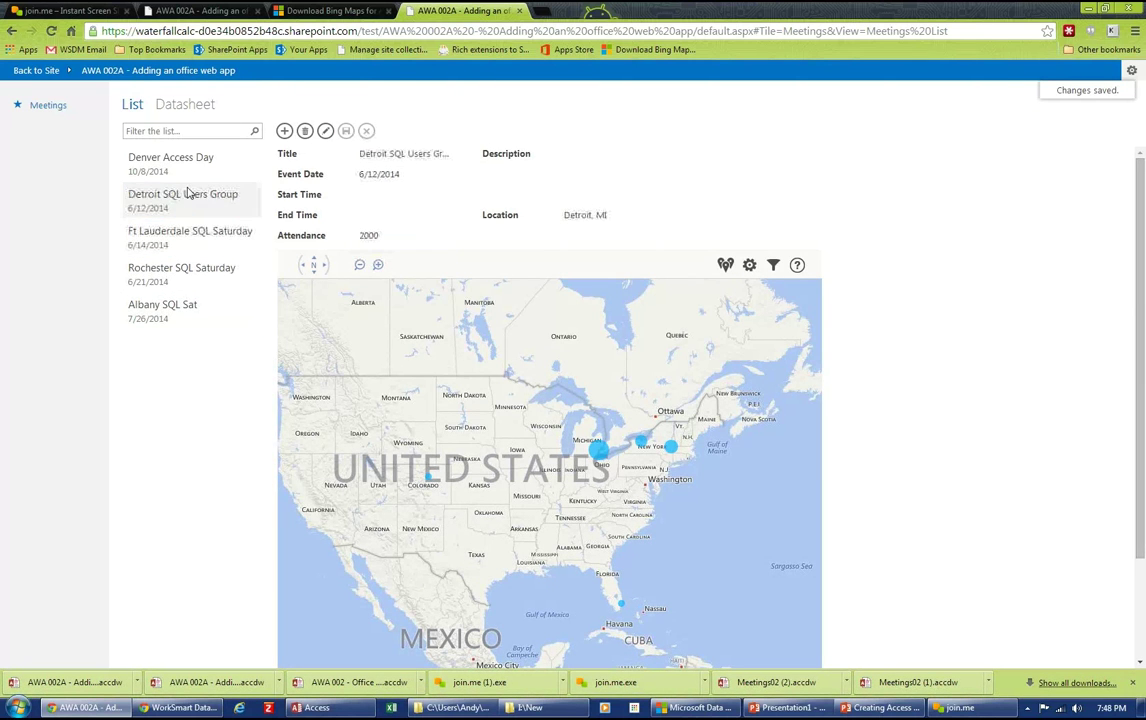
click(170, 164)
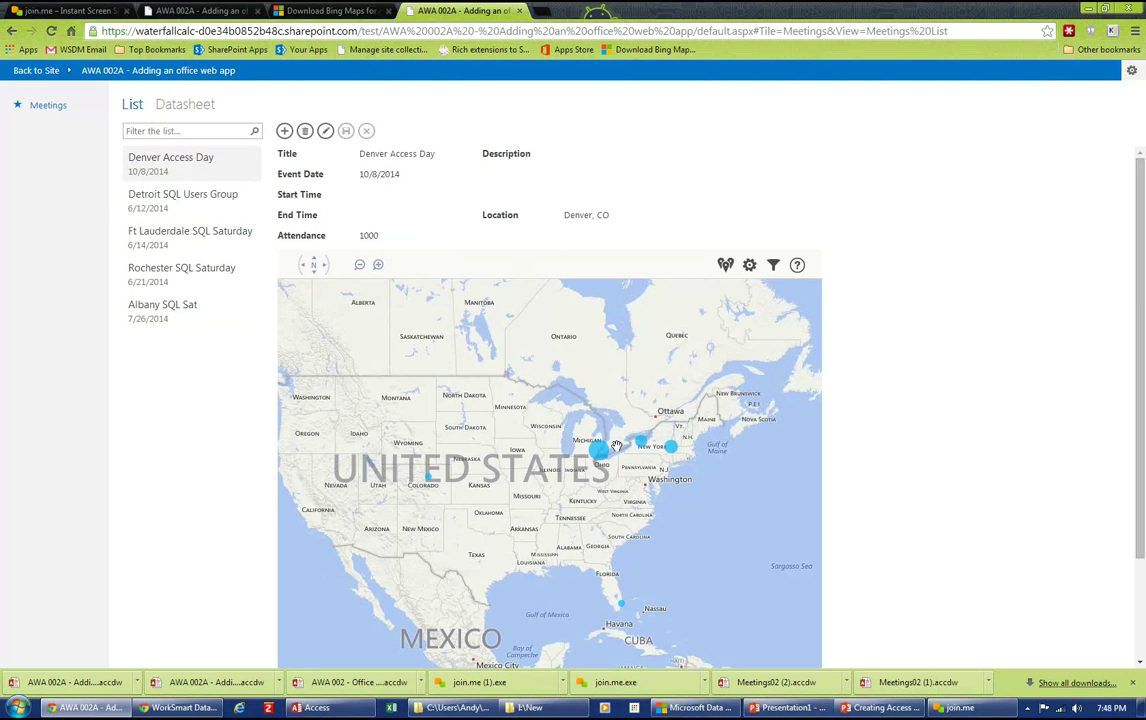
Switch the map to plot only the selected meeting's location and check it for each meeting in the list
click(726, 266)
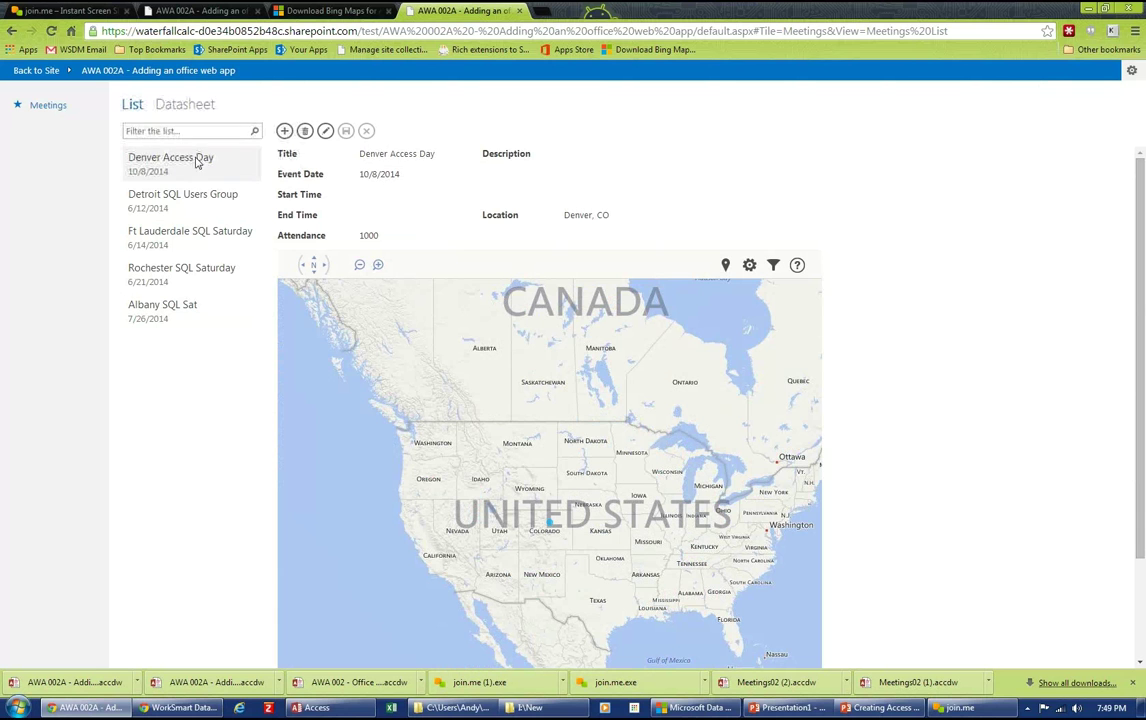
click(201, 203)
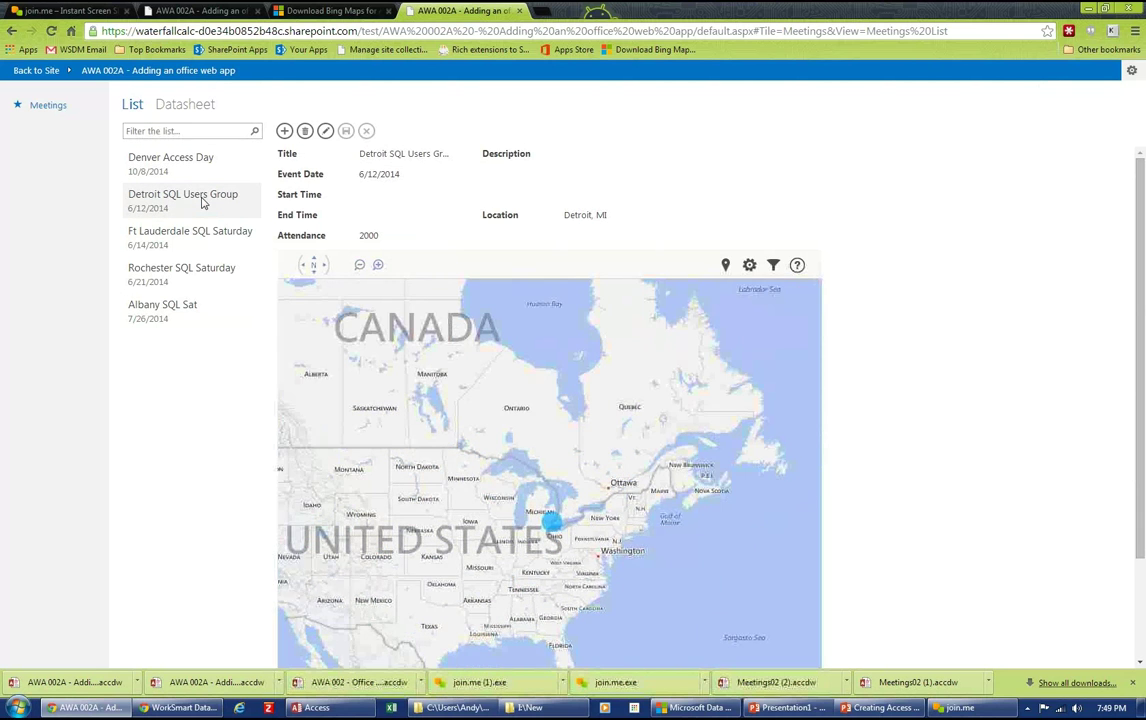
click(197, 235)
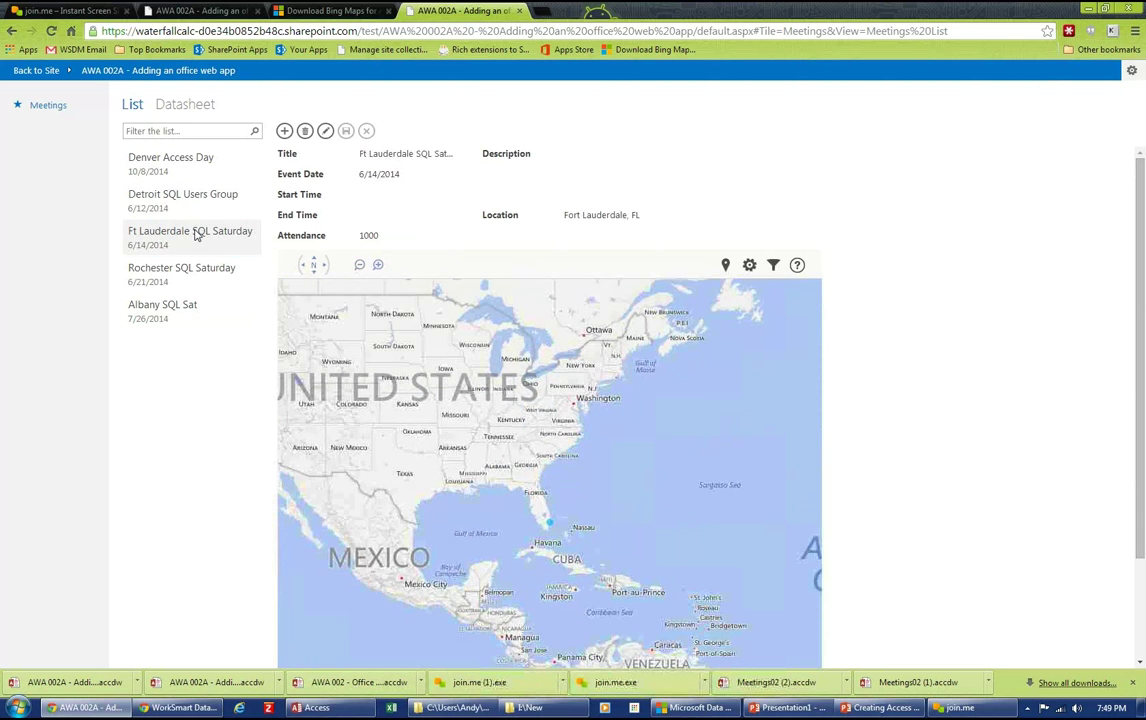
click(185, 266)
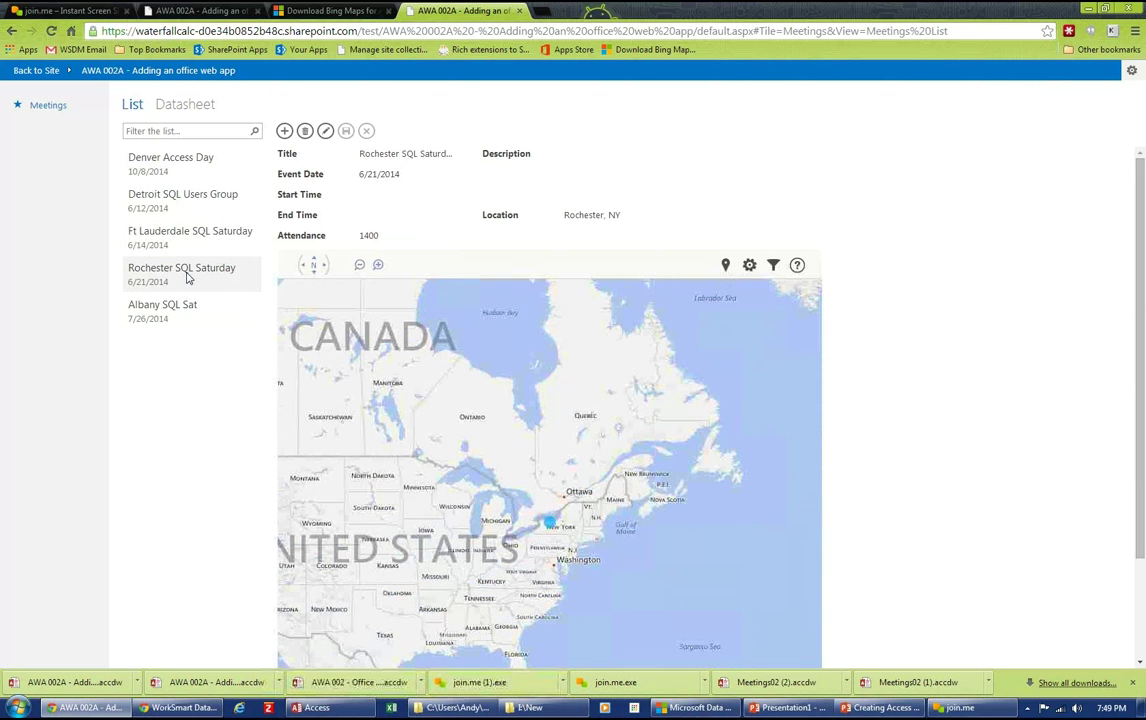
click(177, 315)
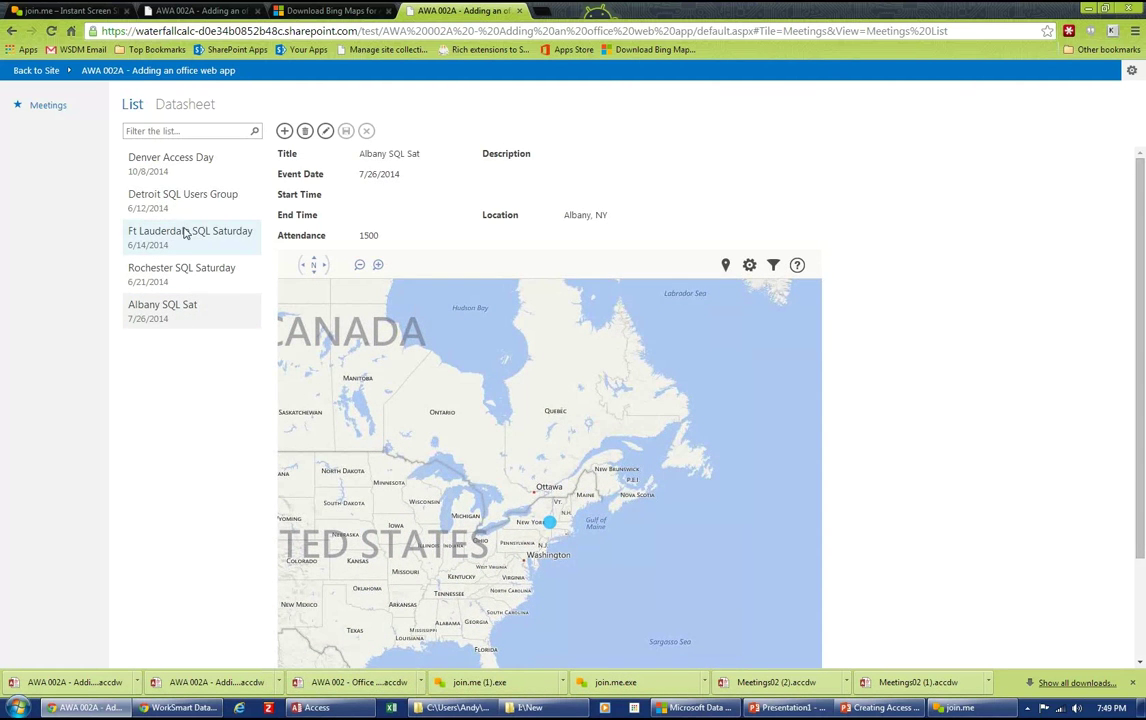
click(179, 231)
click(197, 209)
click(204, 162)
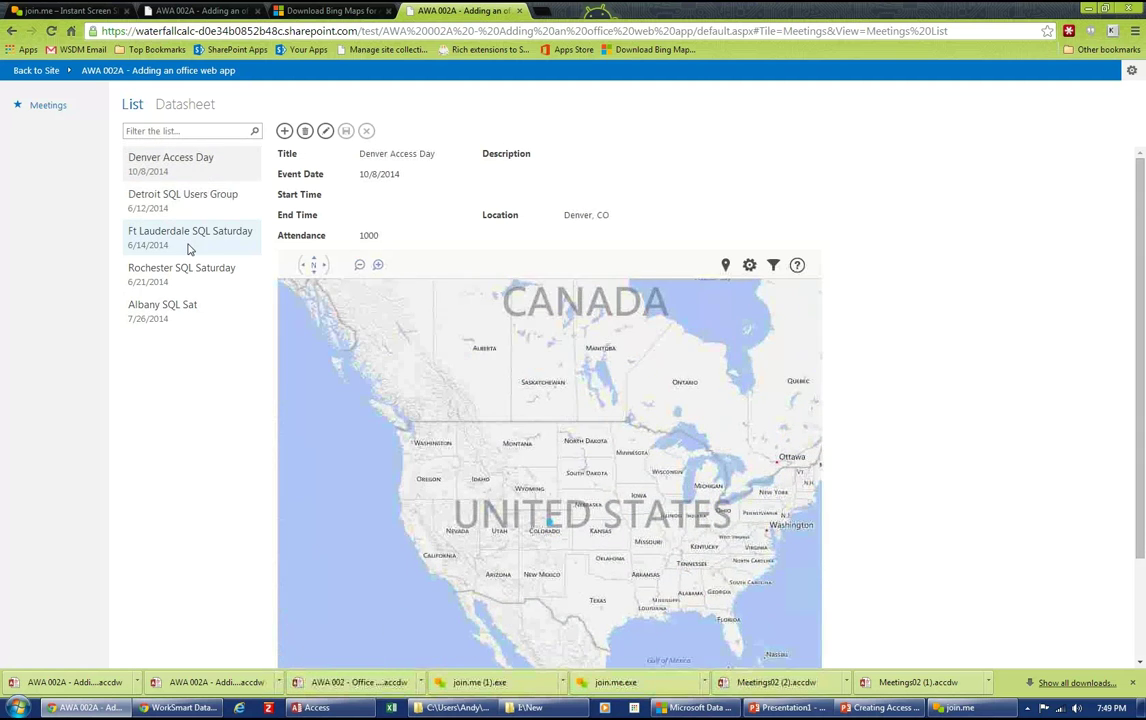
Examine the Ft Lauderdale SQL Saturday meeting's marker details and its surroundings close up on the map
click(194, 247)
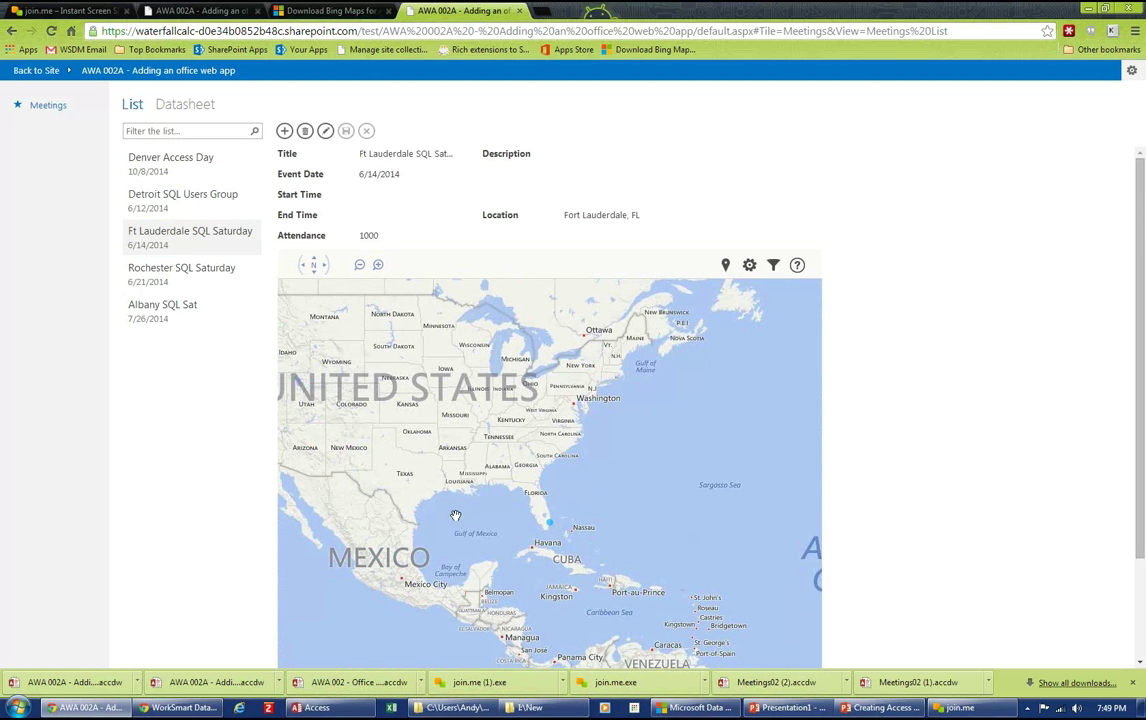
mouse_move(305, 258)
scroll(538, 504, up, 1)
scroll(506, 424, up, 1)
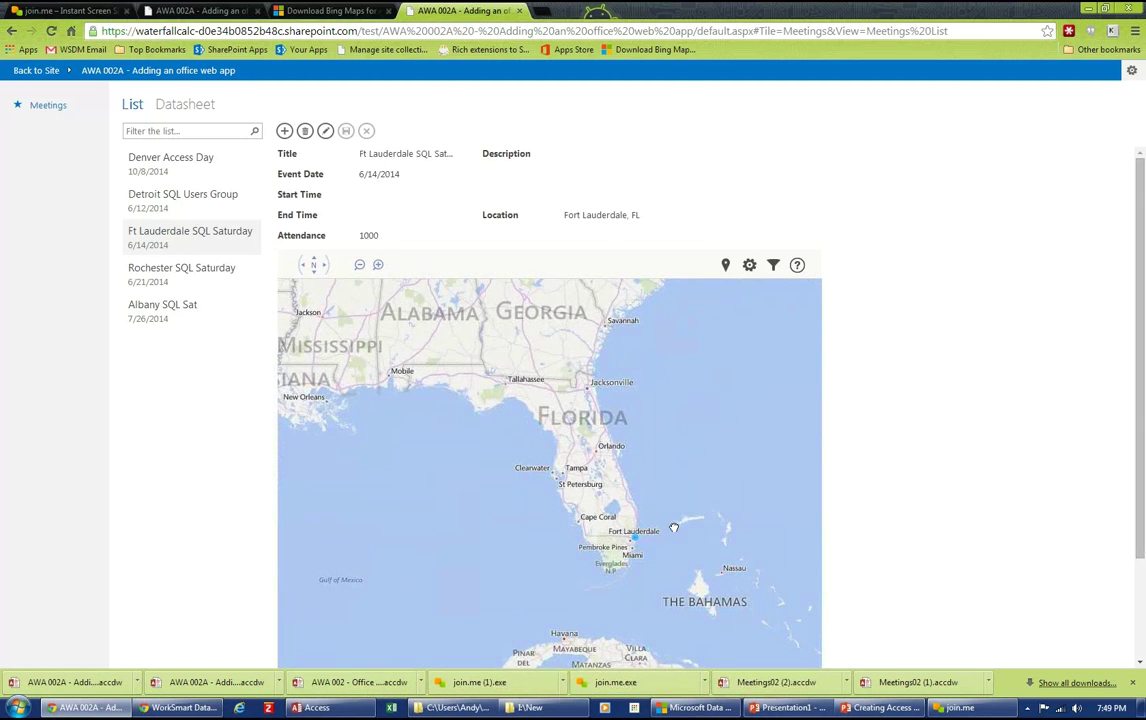
scroll(640, 586, up, 2)
scroll(479, 400, up, 1)
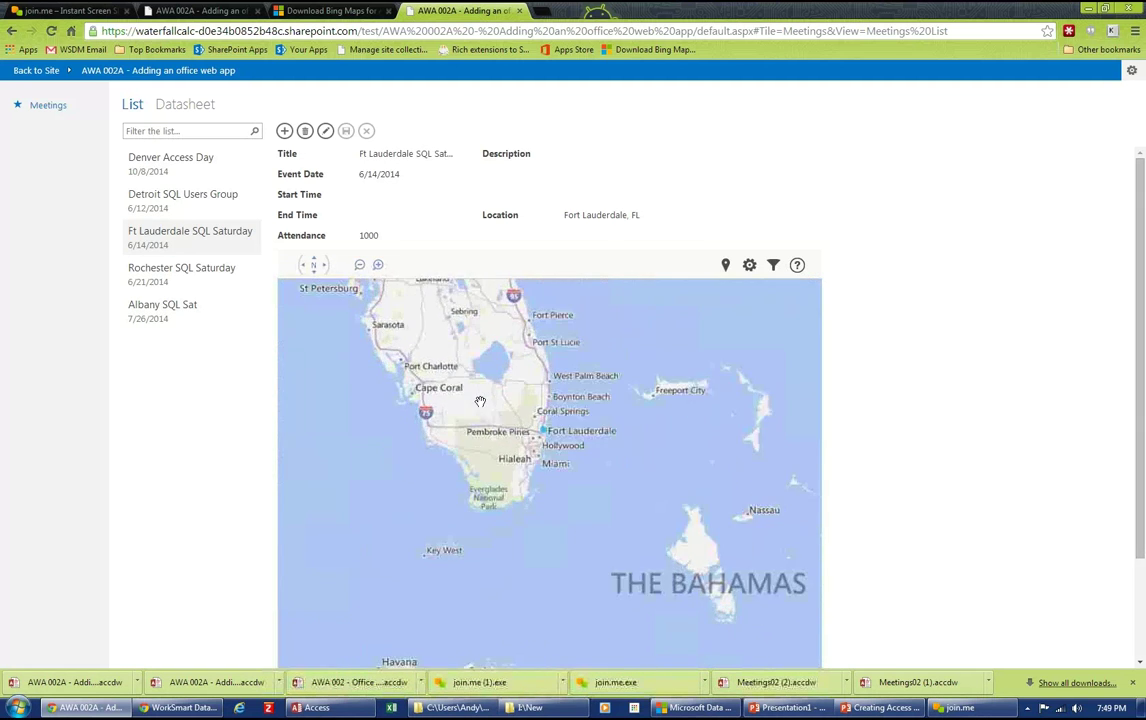
scroll(514, 481, up, 1)
drag(524, 491, 660, 524)
click(660, 460)
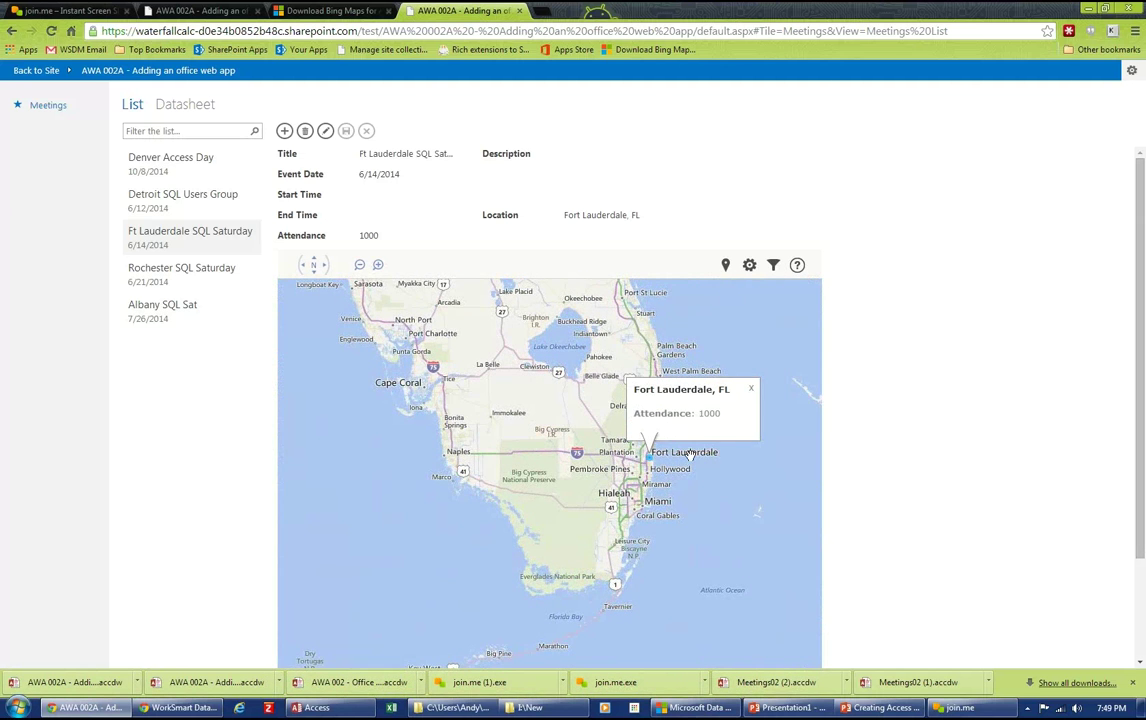
scroll(660, 460, up, 1)
drag(660, 460, 622, 454)
scroll(497, 541, up, 1)
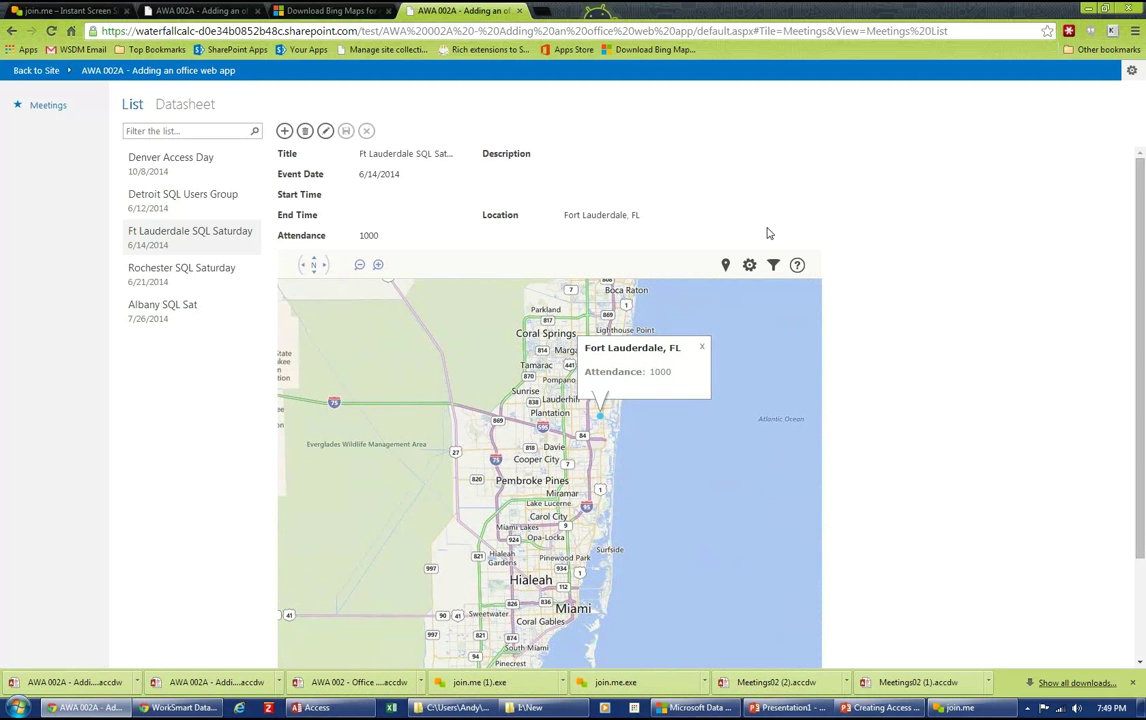
Set the map type to Bird's eye and inspect the Fort Lauderdale marker at street level
click(750, 265)
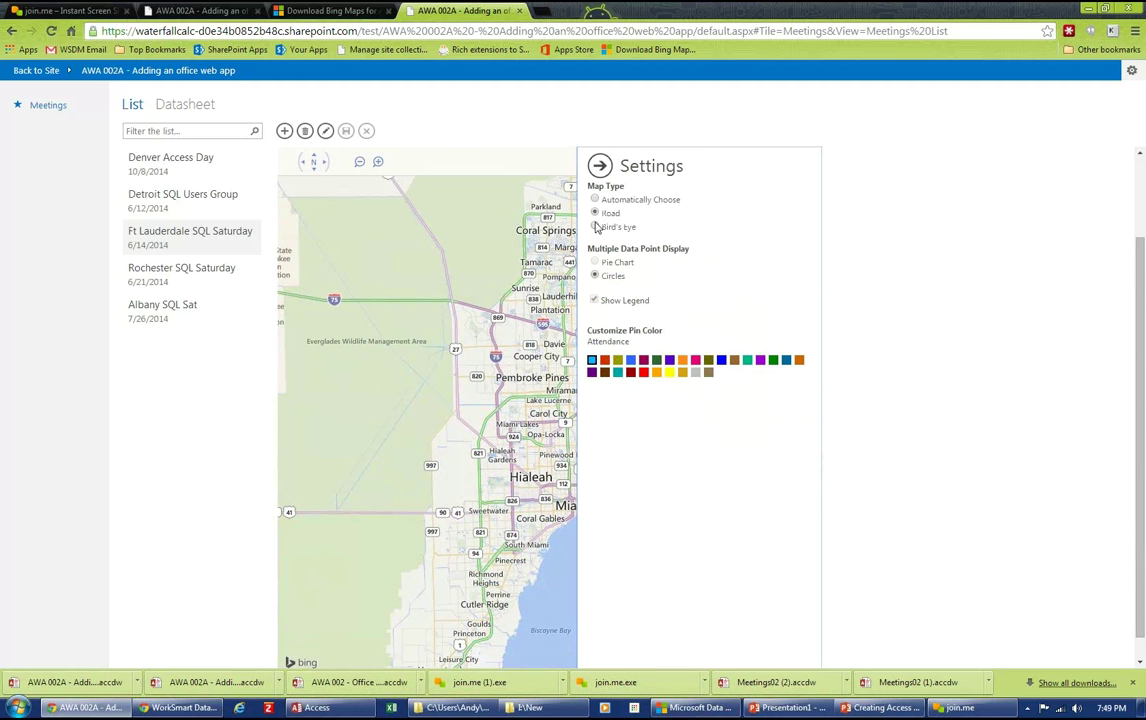
click(595, 228)
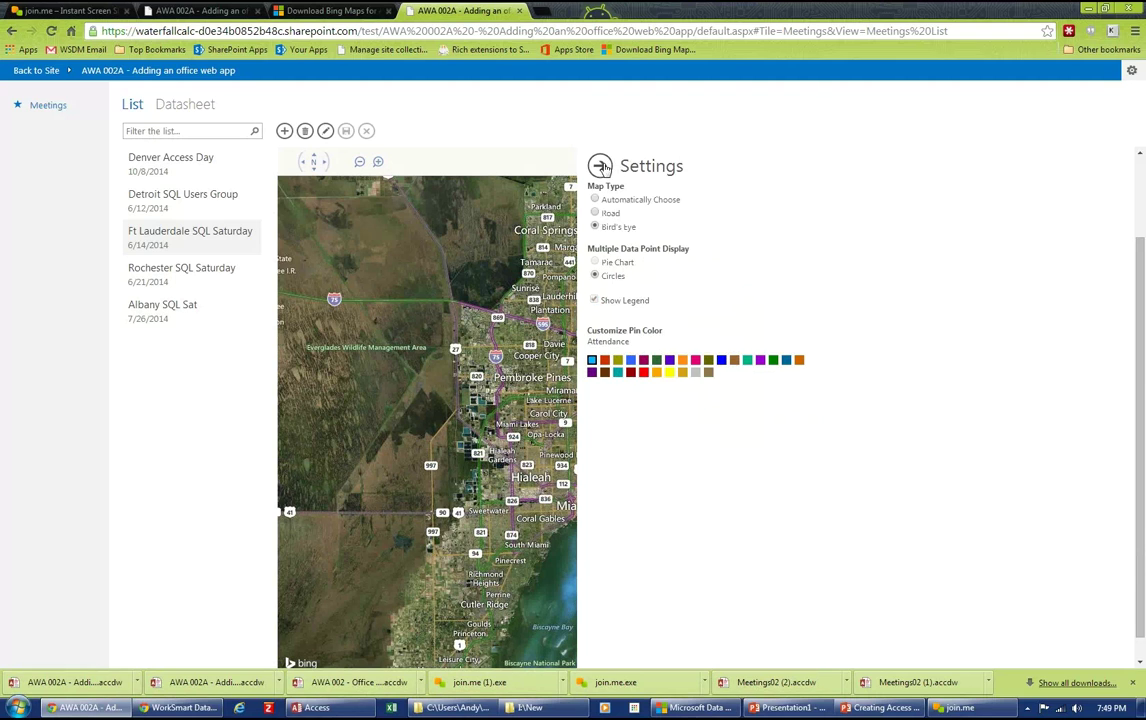
click(601, 166)
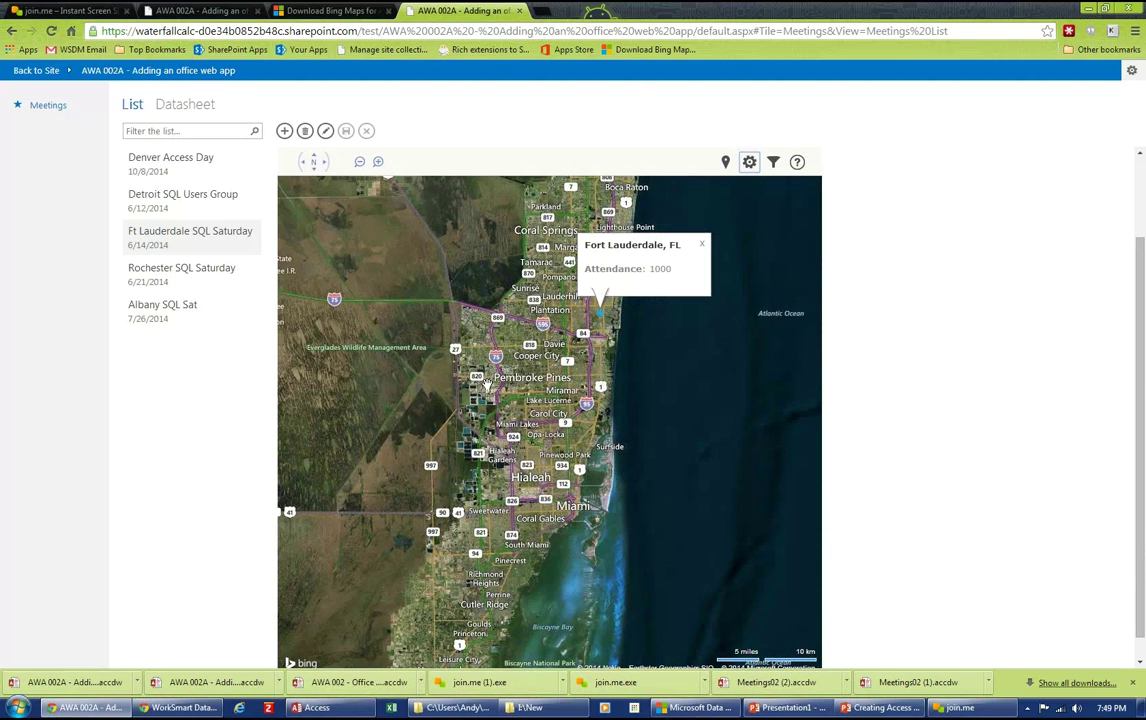
scroll(487, 383, up, 2)
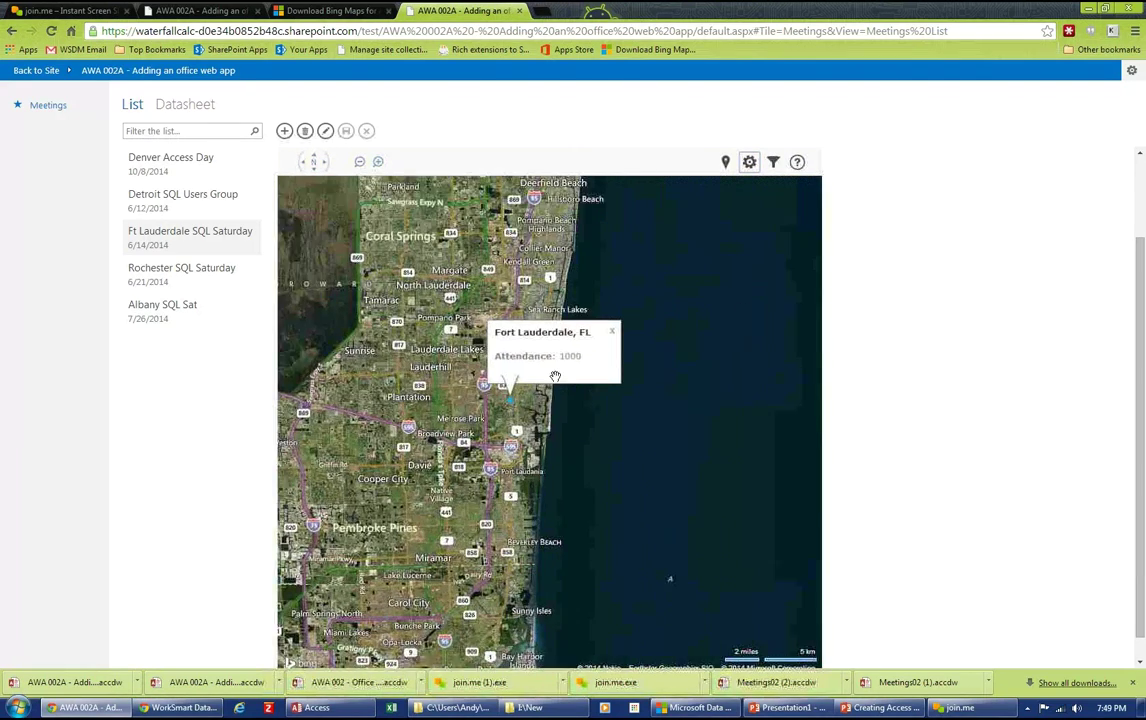
scroll(484, 438, up, 2)
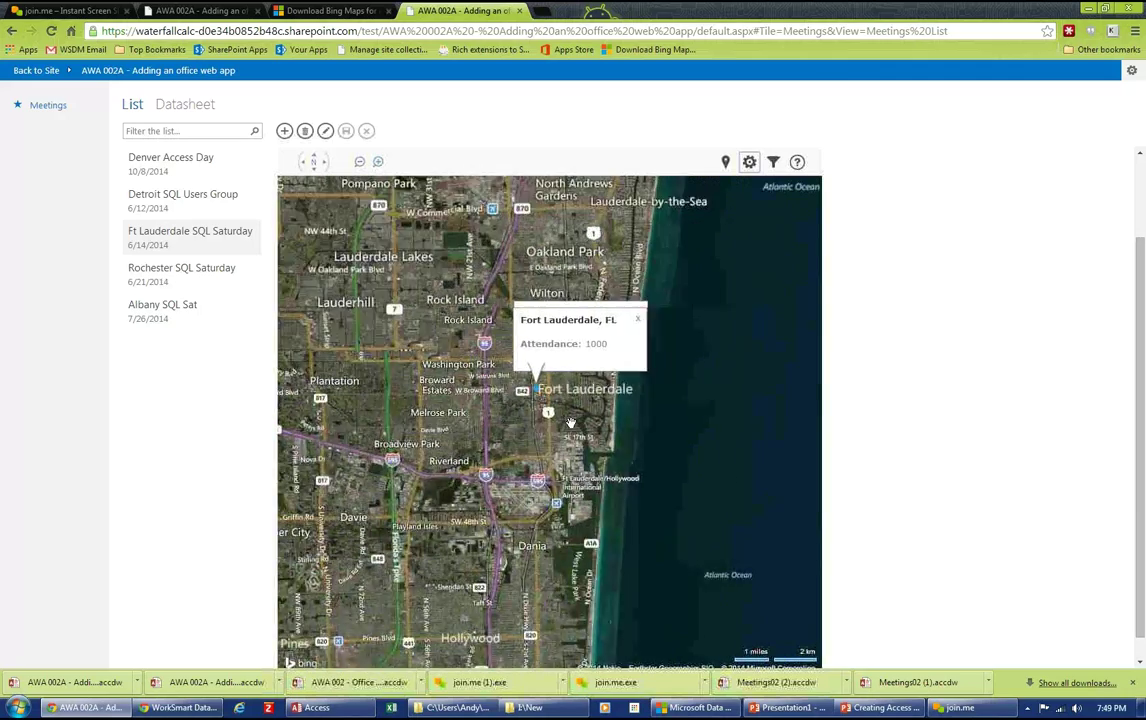
scroll(574, 420, up, 2)
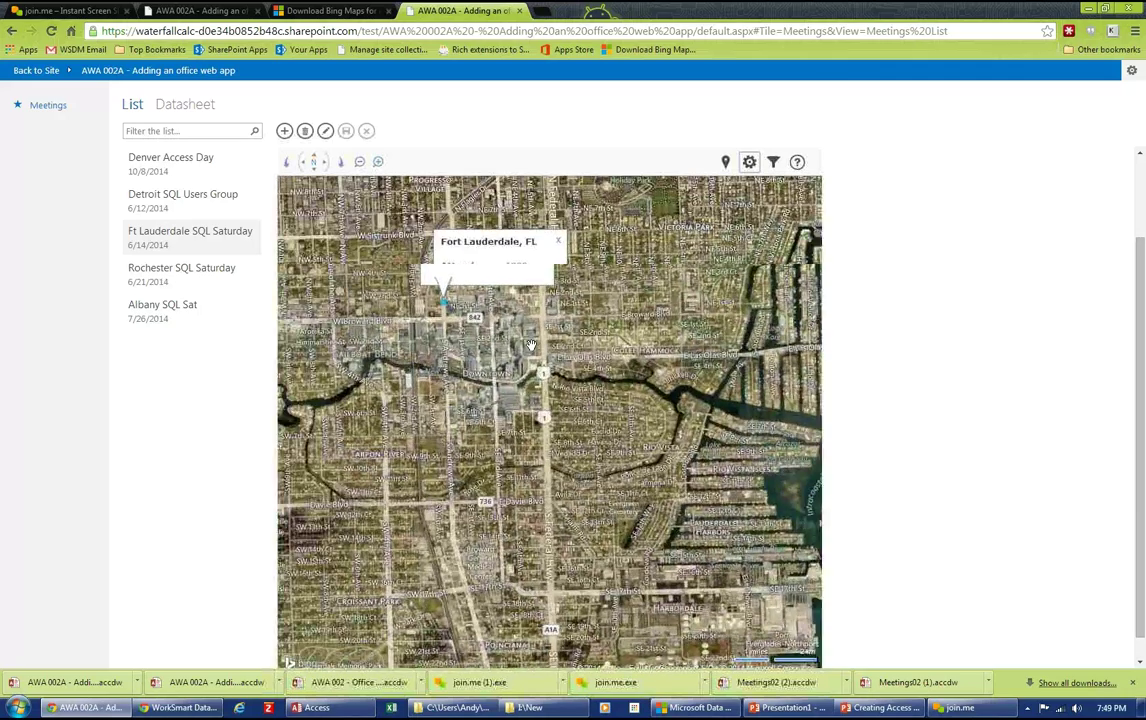
scroll(531, 360, up, 2)
drag(531, 360, 632, 405)
scroll(610, 415, up, 1)
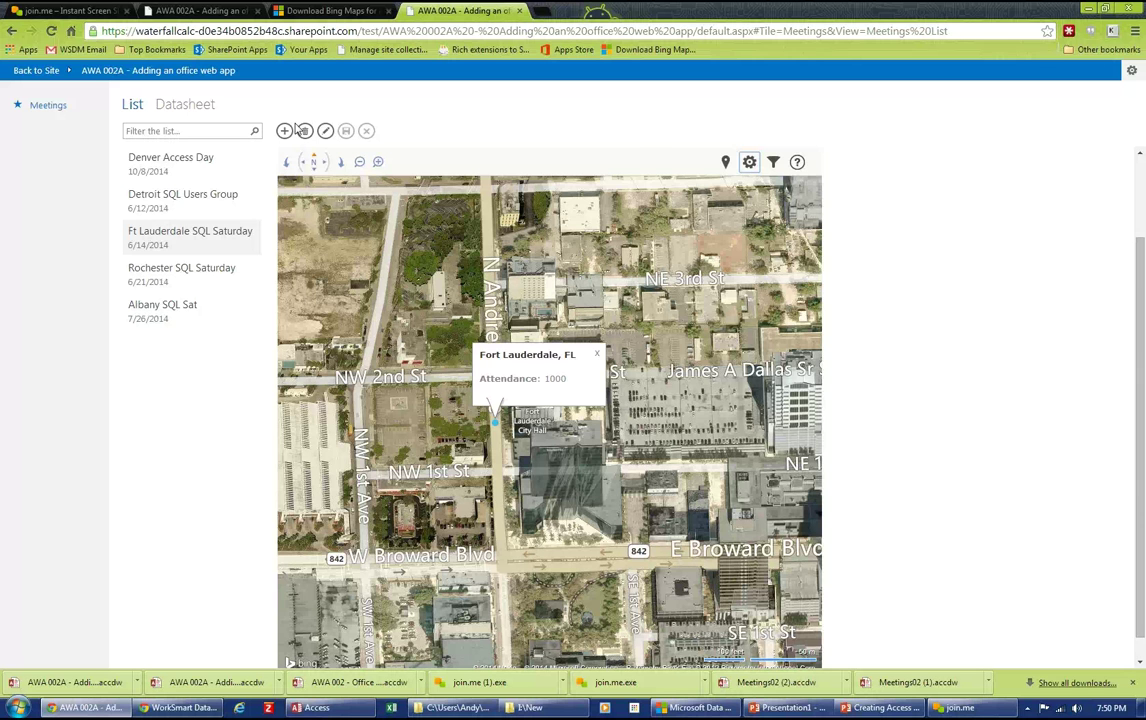
Plot all meeting locations on the map and filter out Albany, NY and Fort Lauderdale, FL
click(727, 161)
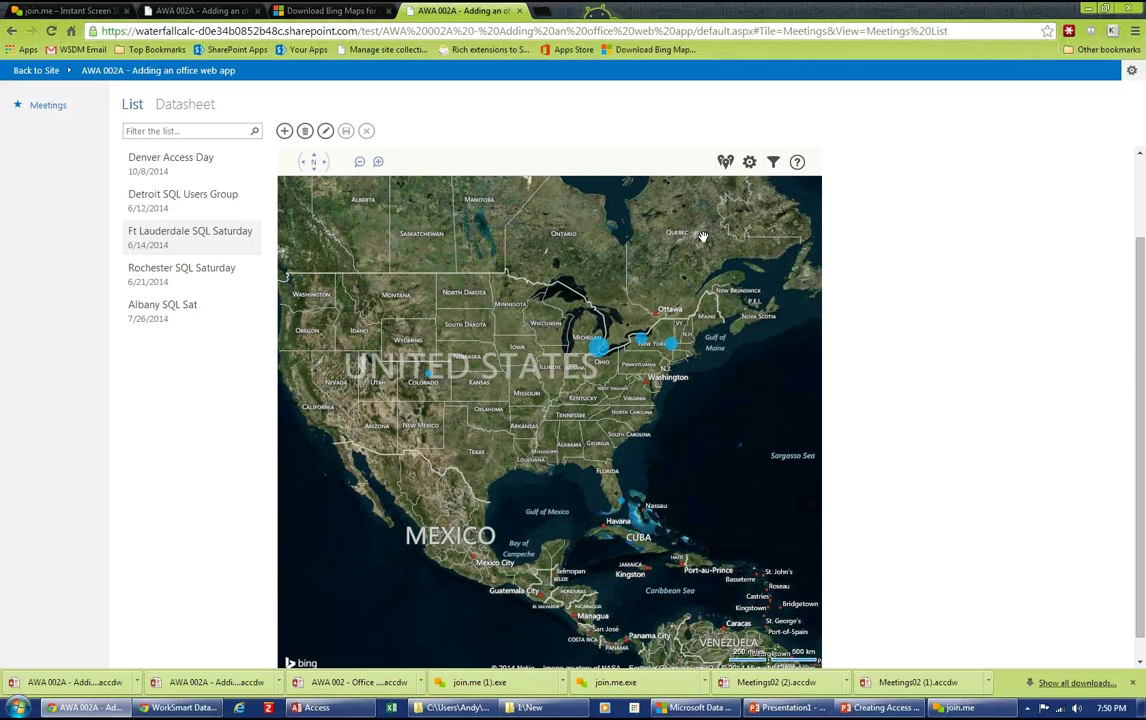
click(775, 164)
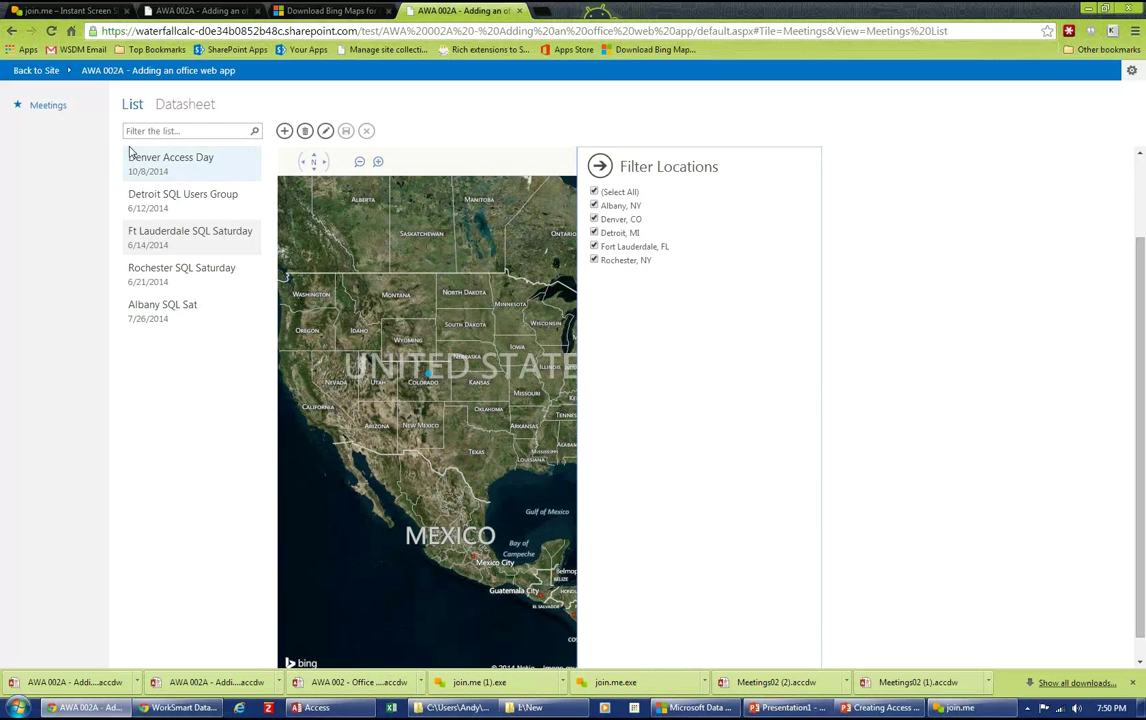
click(594, 206)
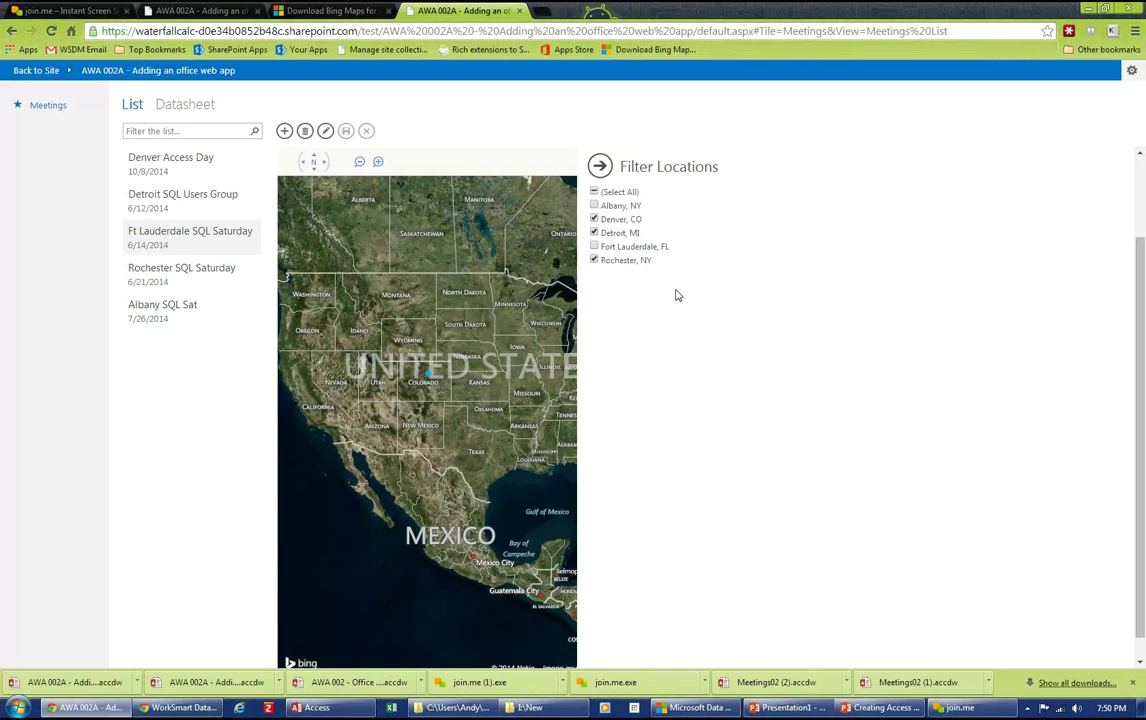
click(601, 167)
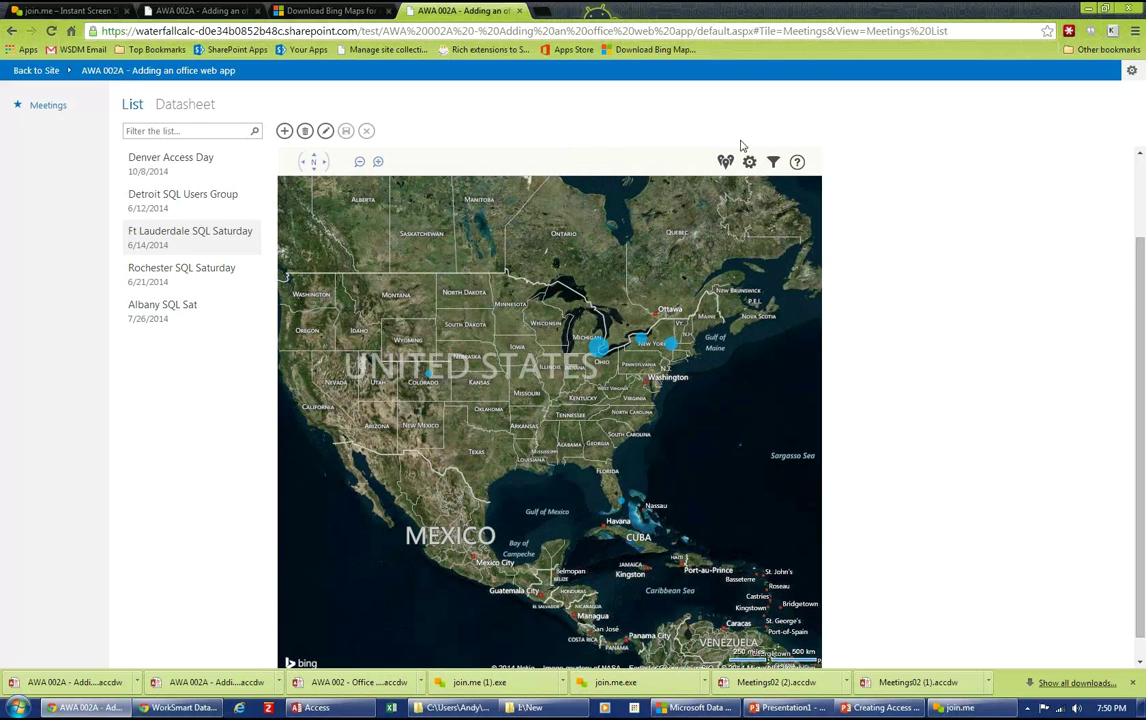
click(773, 161)
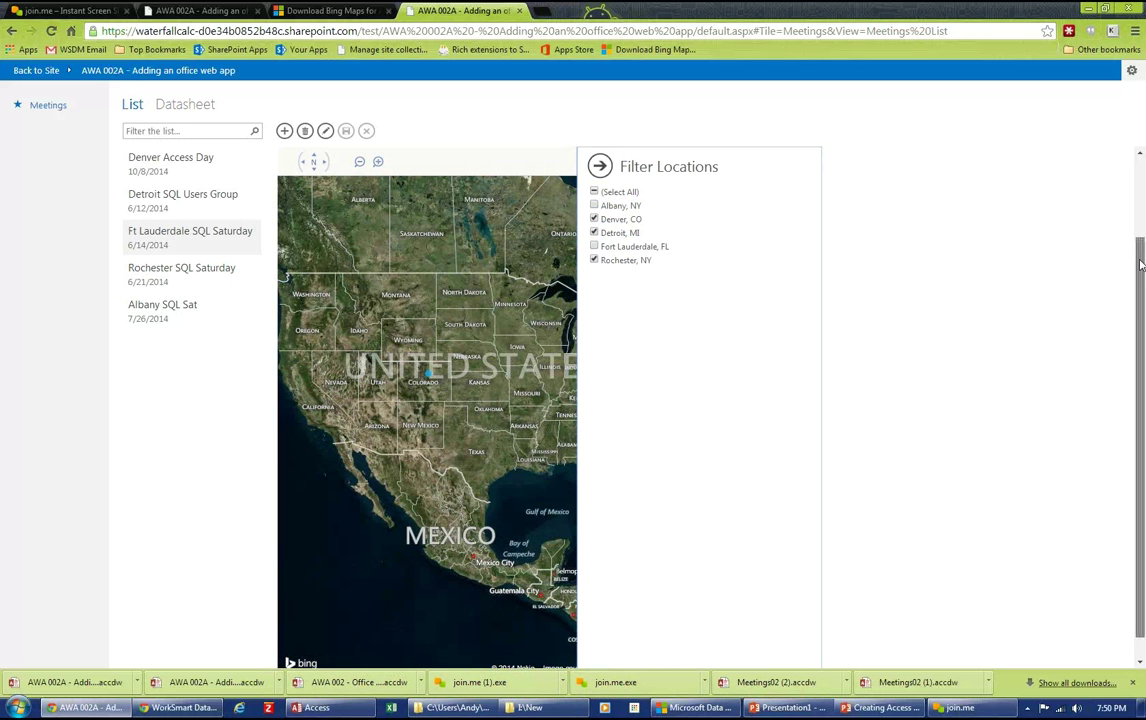
drag(1138, 264, 1138, 288)
click(610, 657)
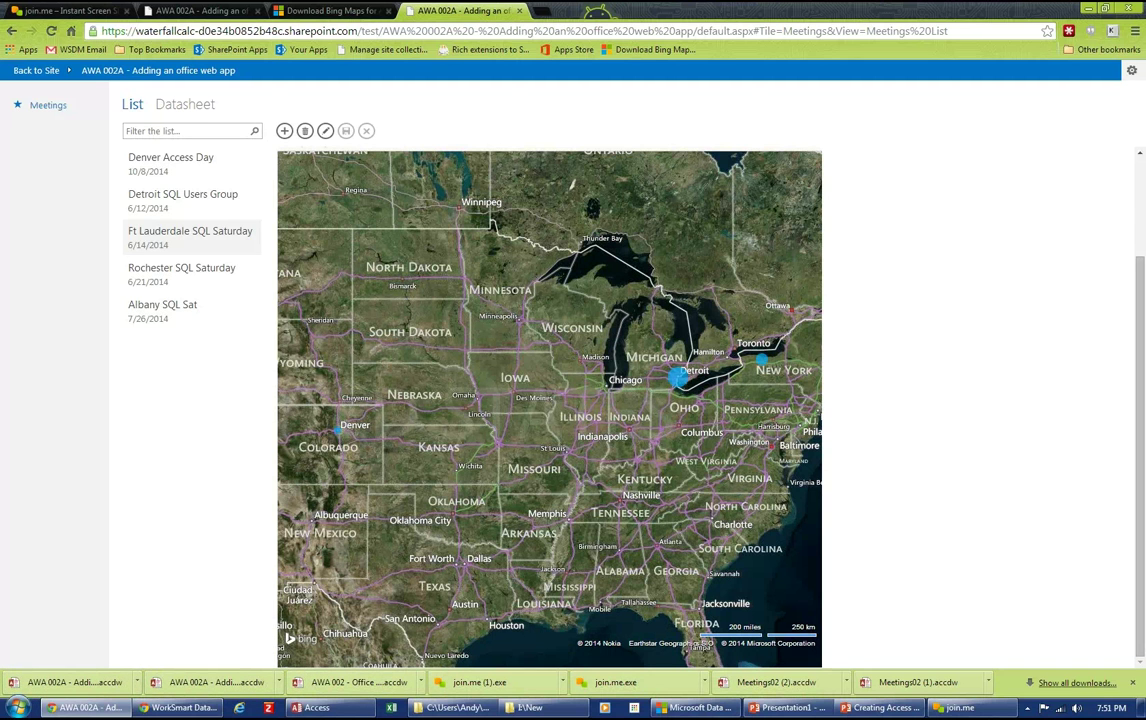
scroll(1125, 289, up, 2)
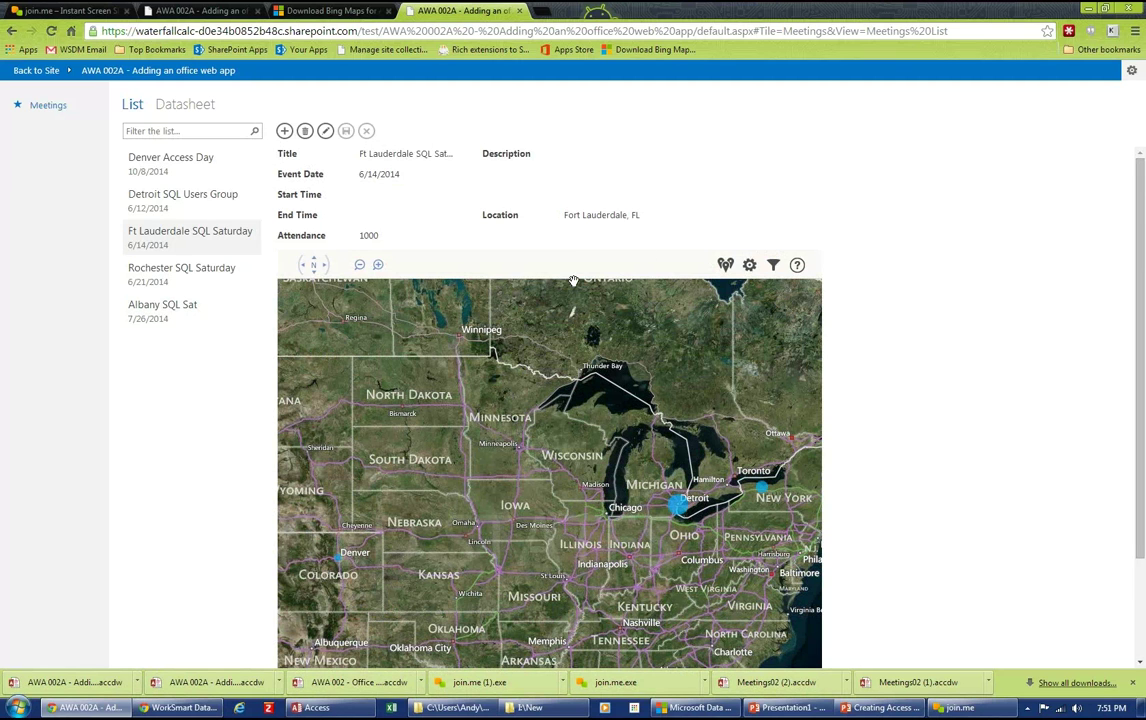
Open the web app for customization in Access and open the Meetings List form for design
click(1132, 70)
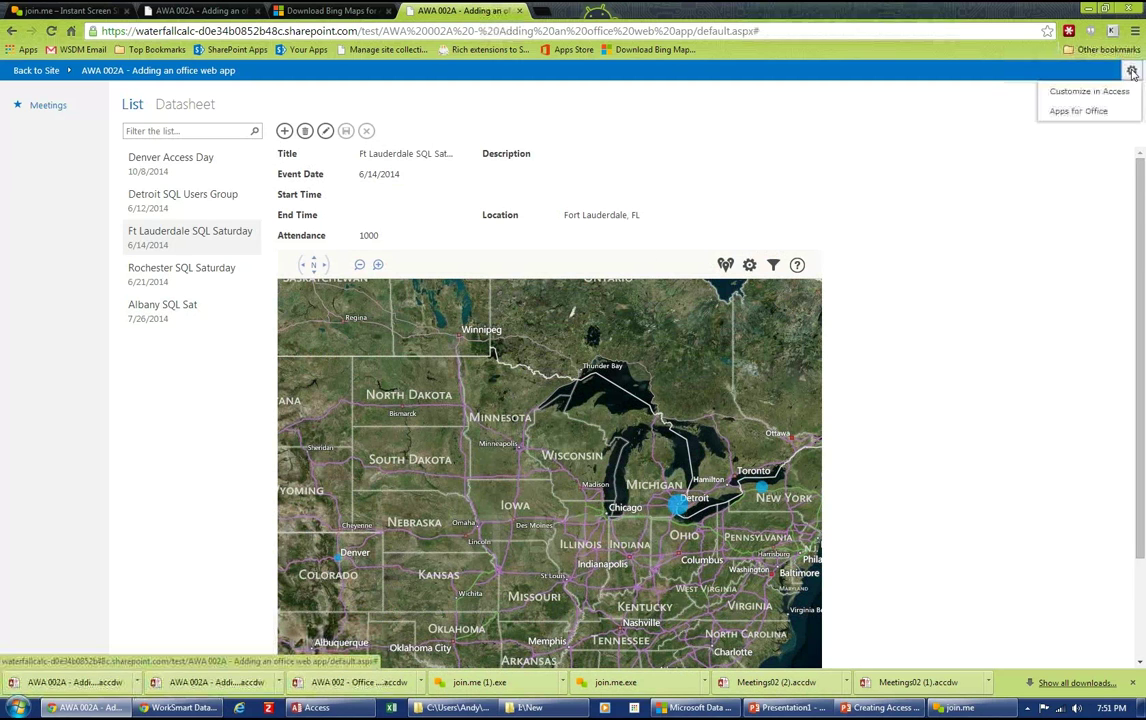
click(1092, 93)
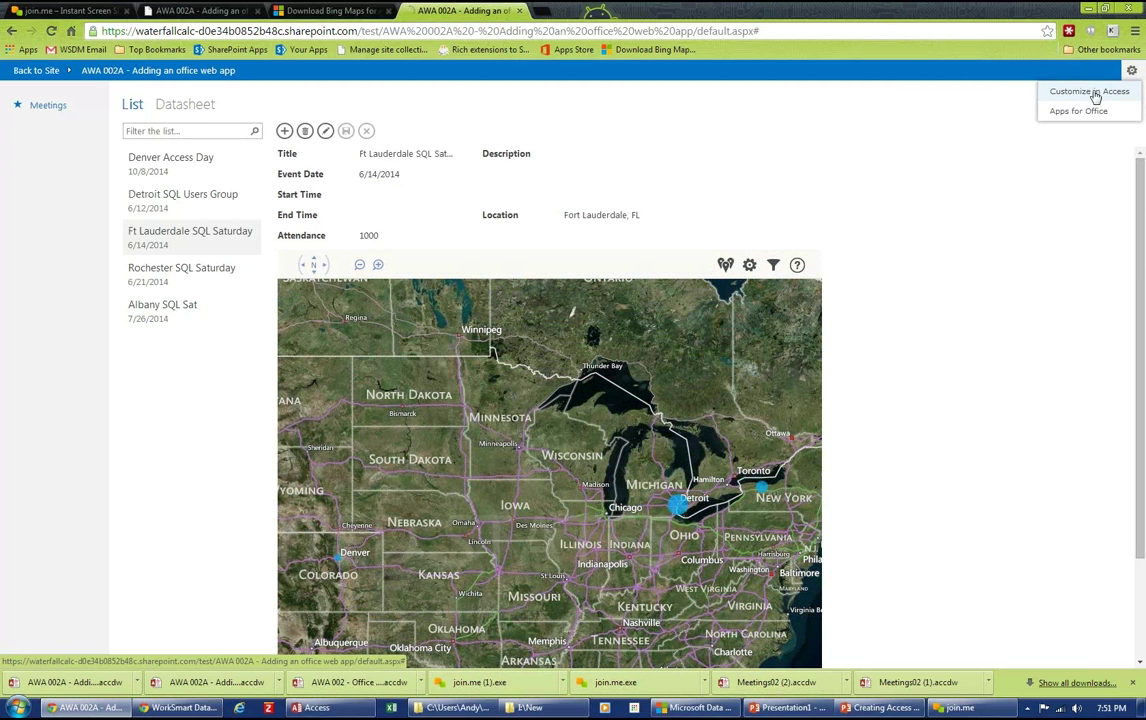
click(86, 684)
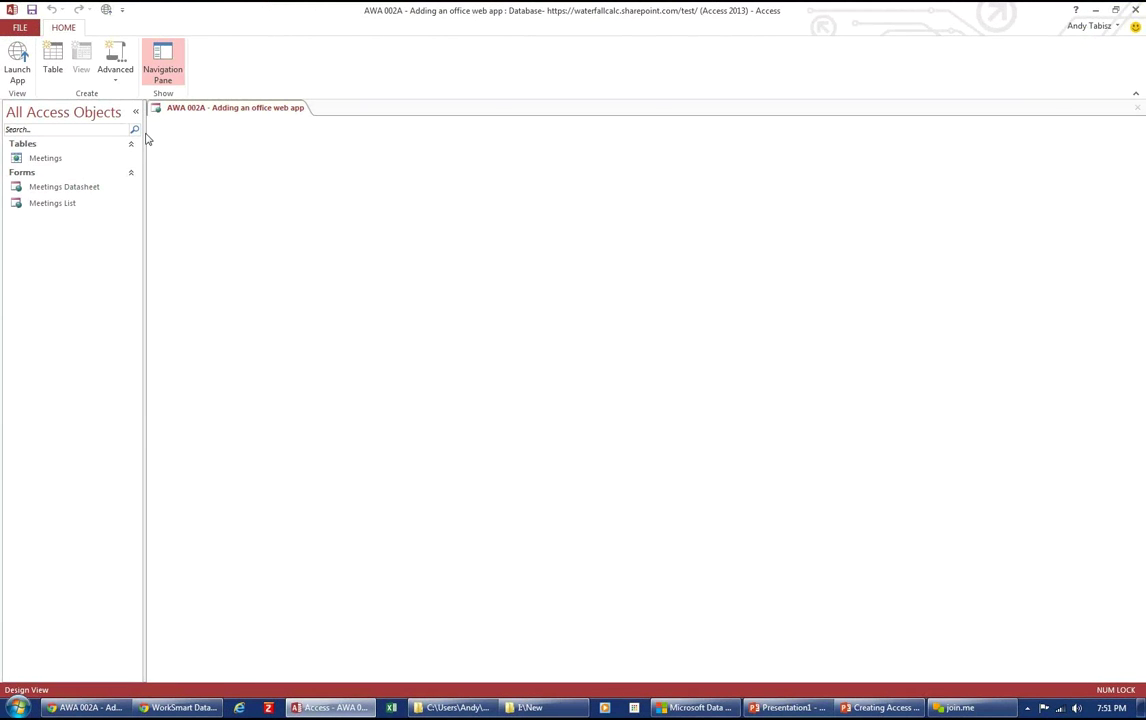
click(60, 207)
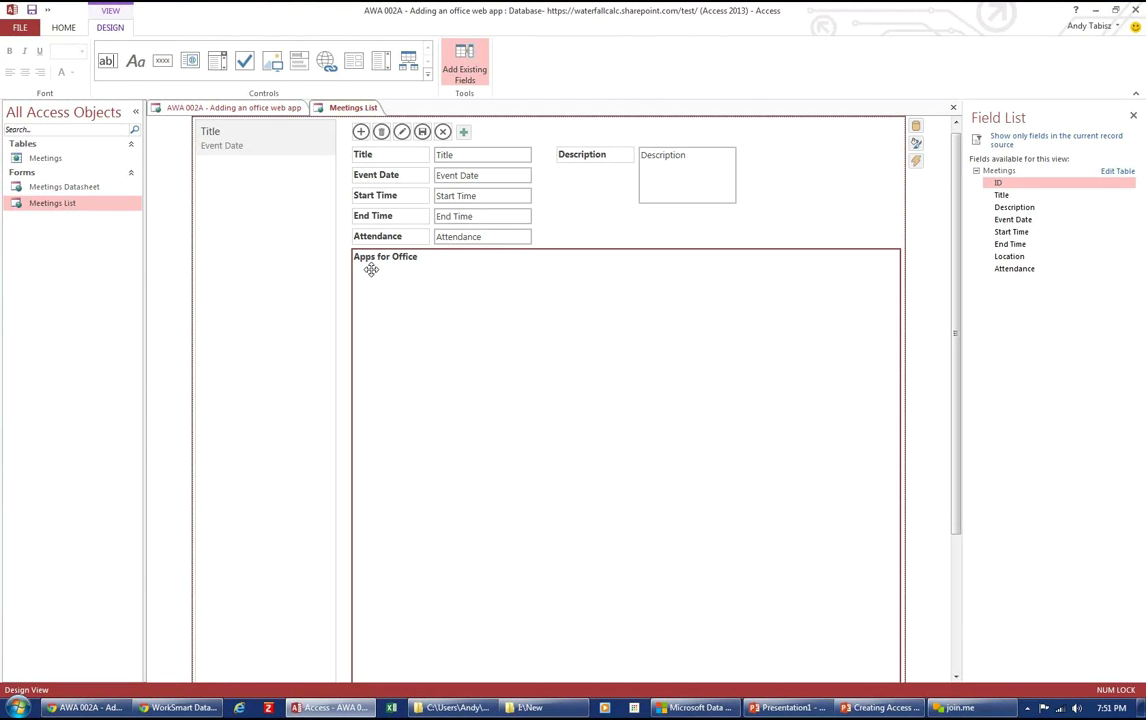
Make the Apps for Office control narrower and much shorter on the Meetings List form
click(685, 271)
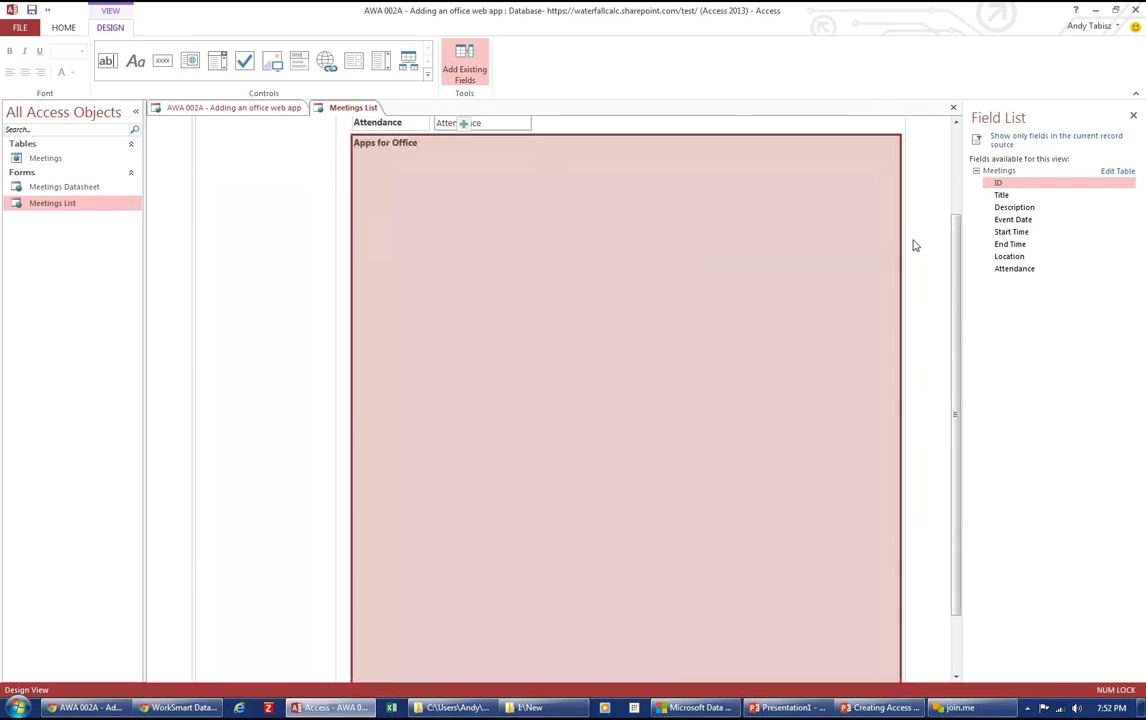
scroll(952, 284, up, 3)
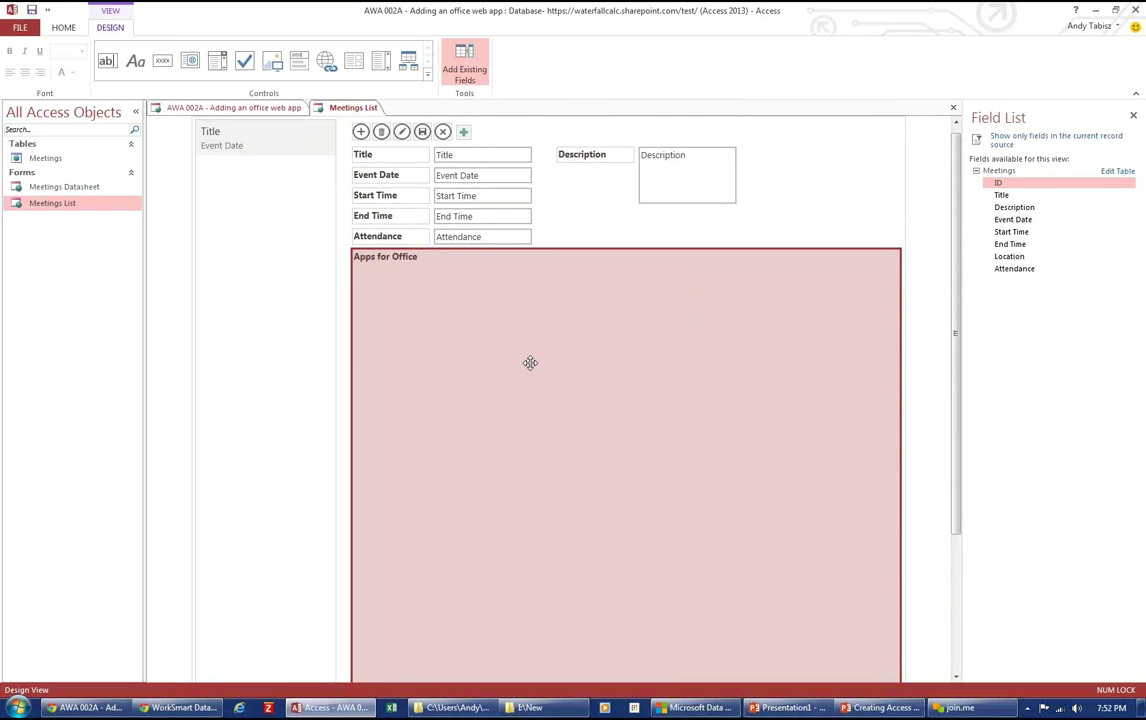
drag(847, 399, 714, 412)
drag(955, 170, 948, 340)
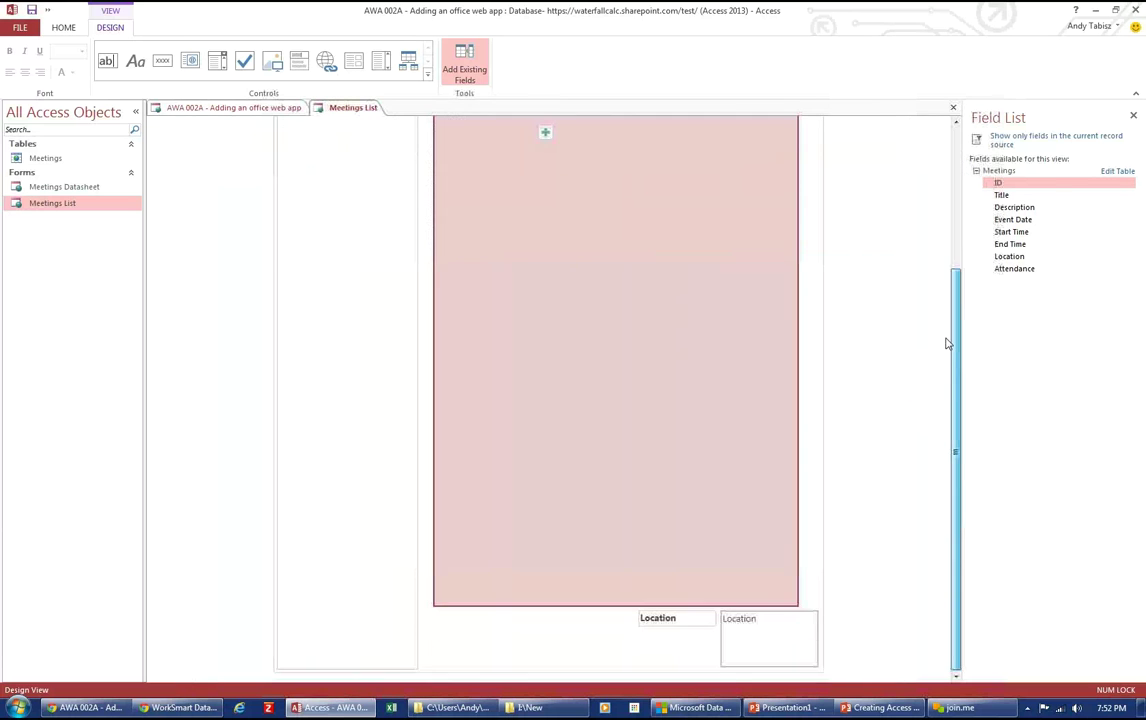
drag(610, 605, 637, 320)
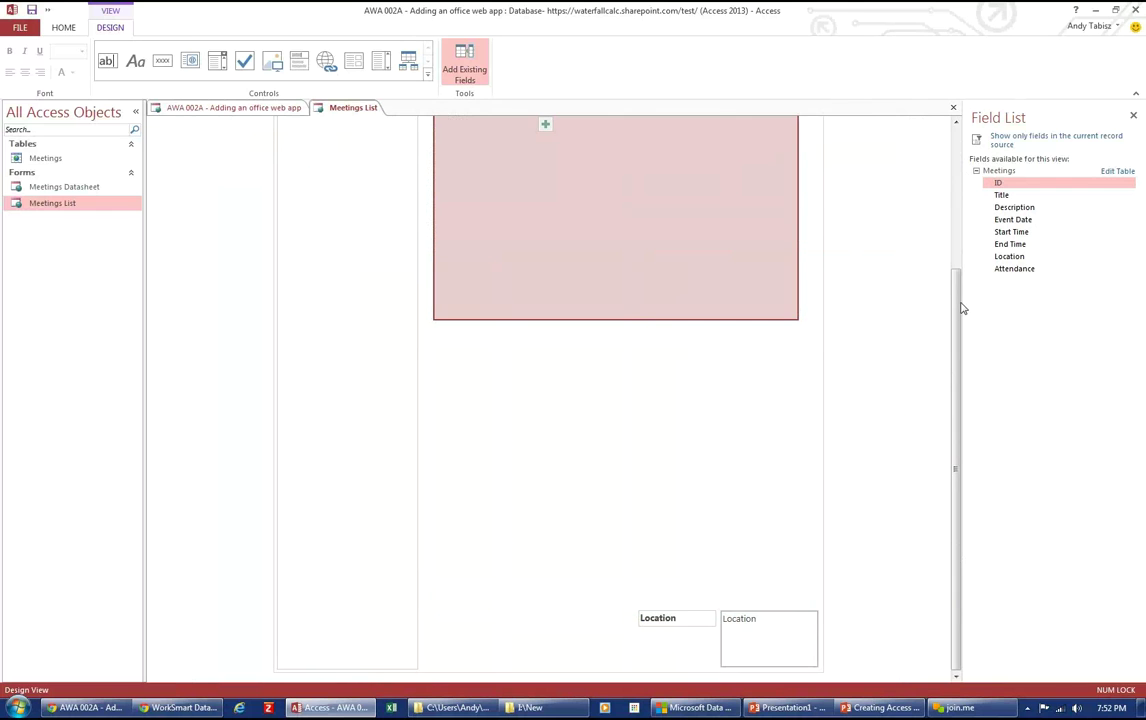
drag(956, 305, 957, 142)
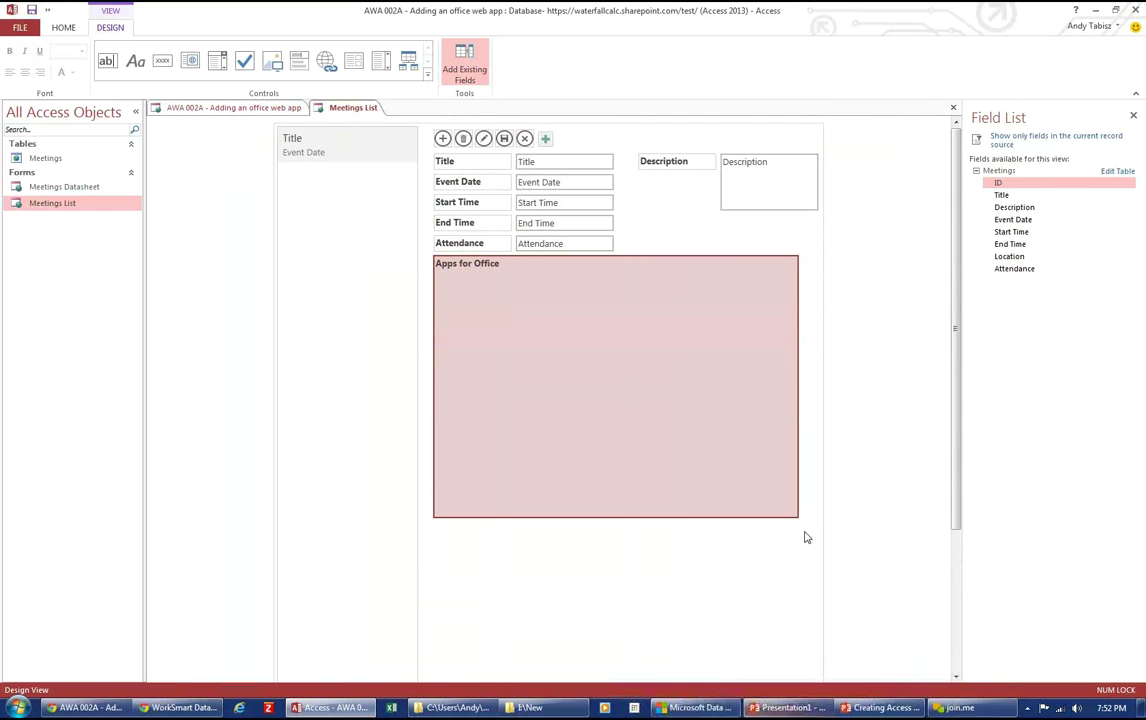
Move the Location field up beneath Description, and delete the Description box together with its label
drag(955, 300, 941, 435)
drag(616, 555, 778, 212)
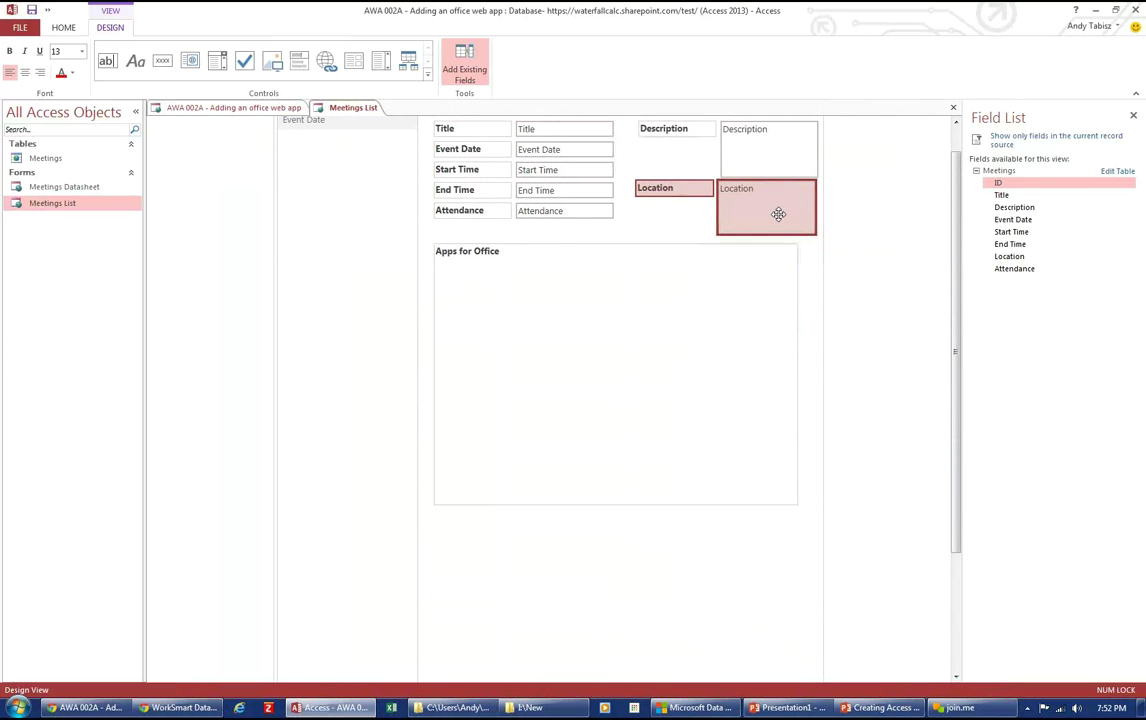
click(761, 178)
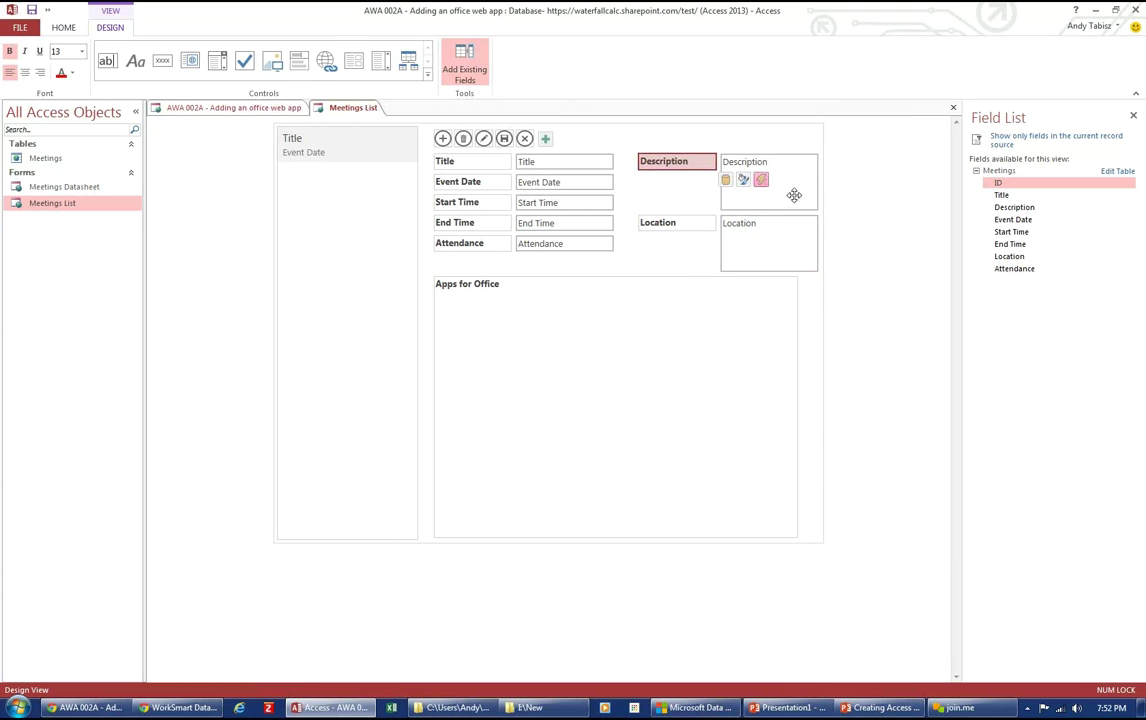
click(790, 185)
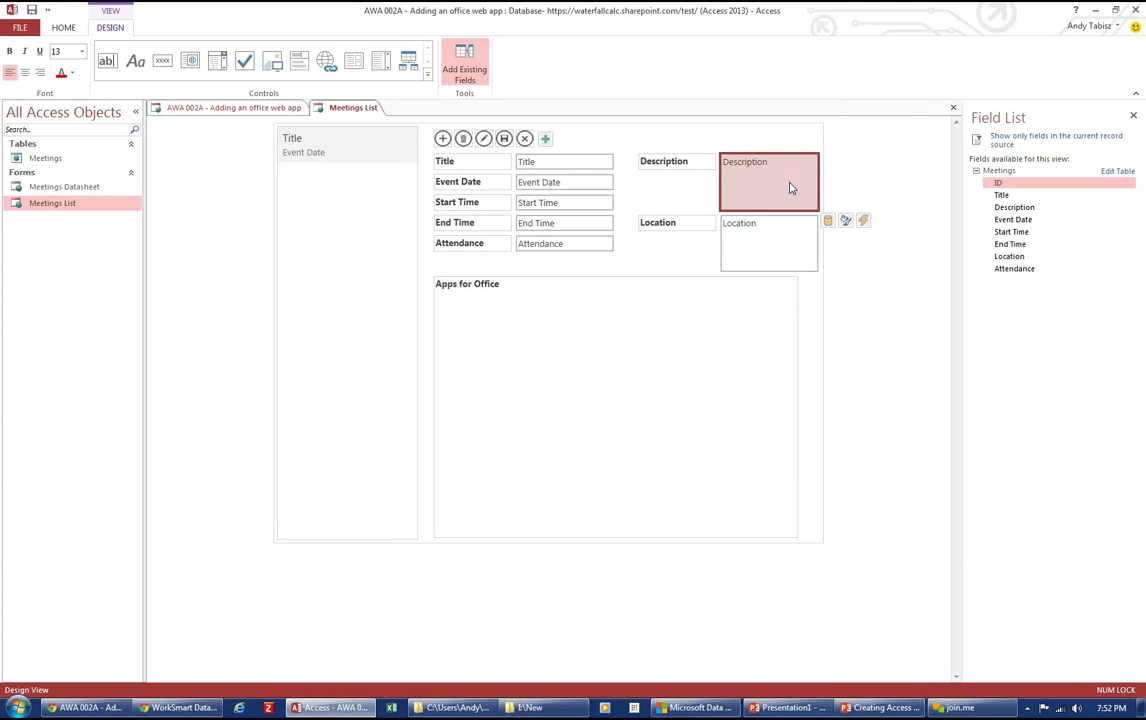
key(Delete)
click(709, 169)
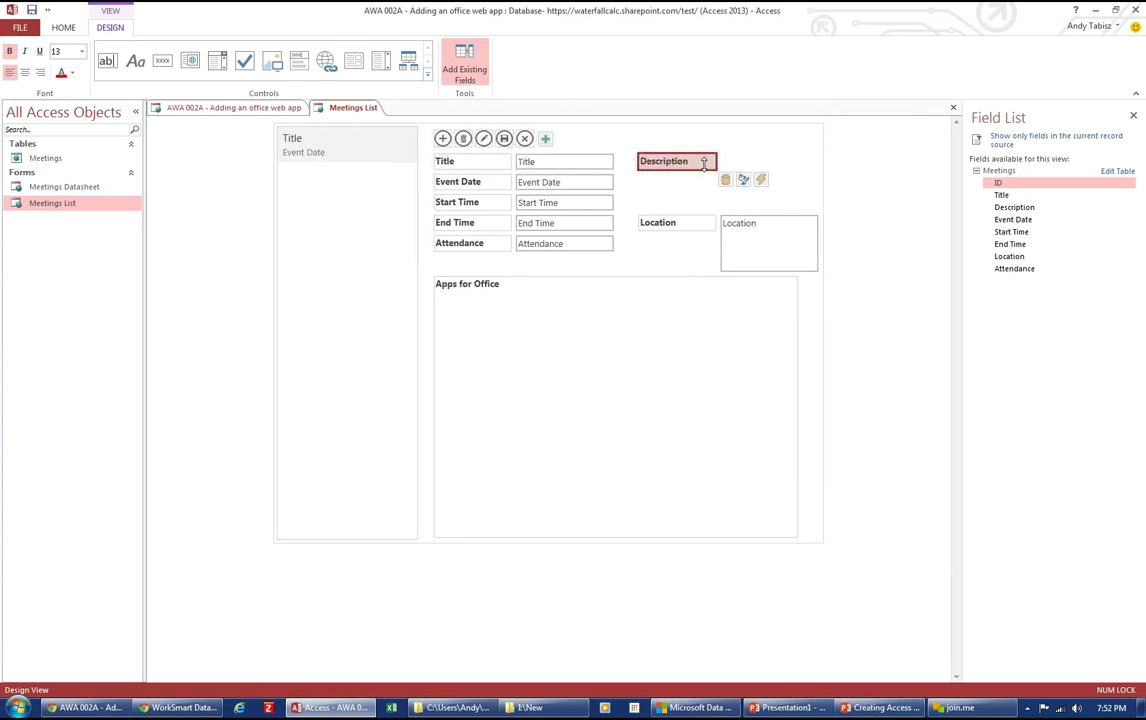
key(Delete)
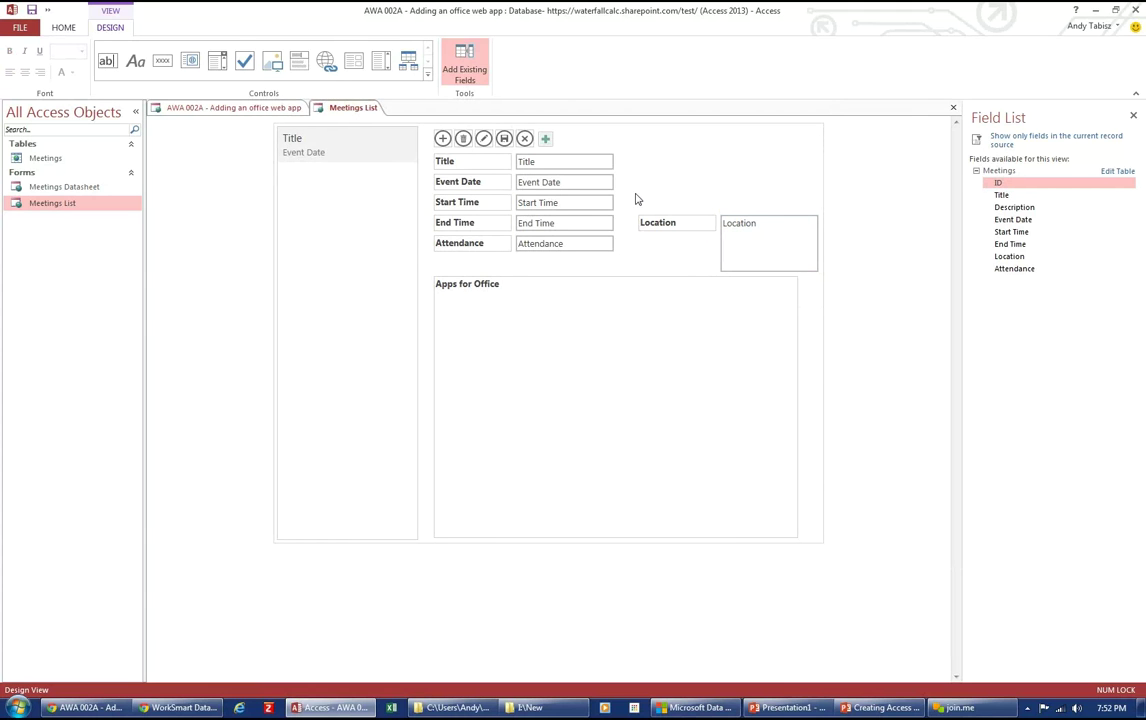
Delete the Start Time and End Time fields and move the Location field directly below Title
drag(636, 199, 492, 217)
key(Delete)
drag(678, 199, 826, 202)
drag(765, 240, 540, 204)
Widen the Location box and reduce it to a single line, and widen the Title box to match
click(624, 209)
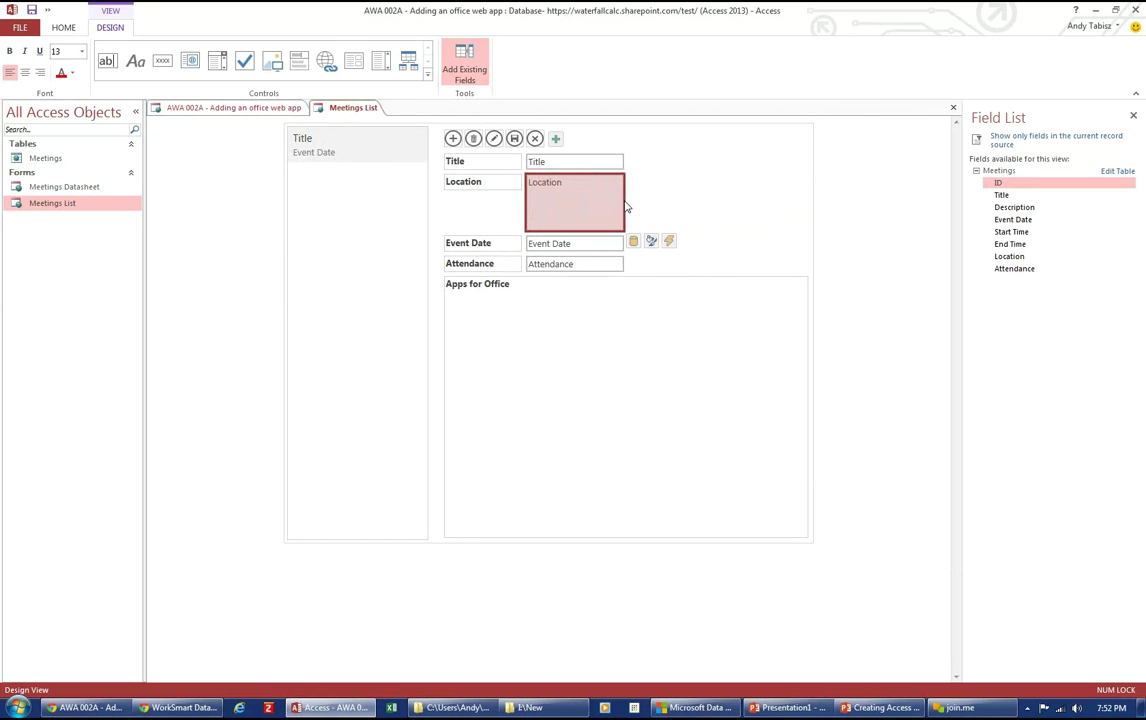
drag(627, 207, 768, 205)
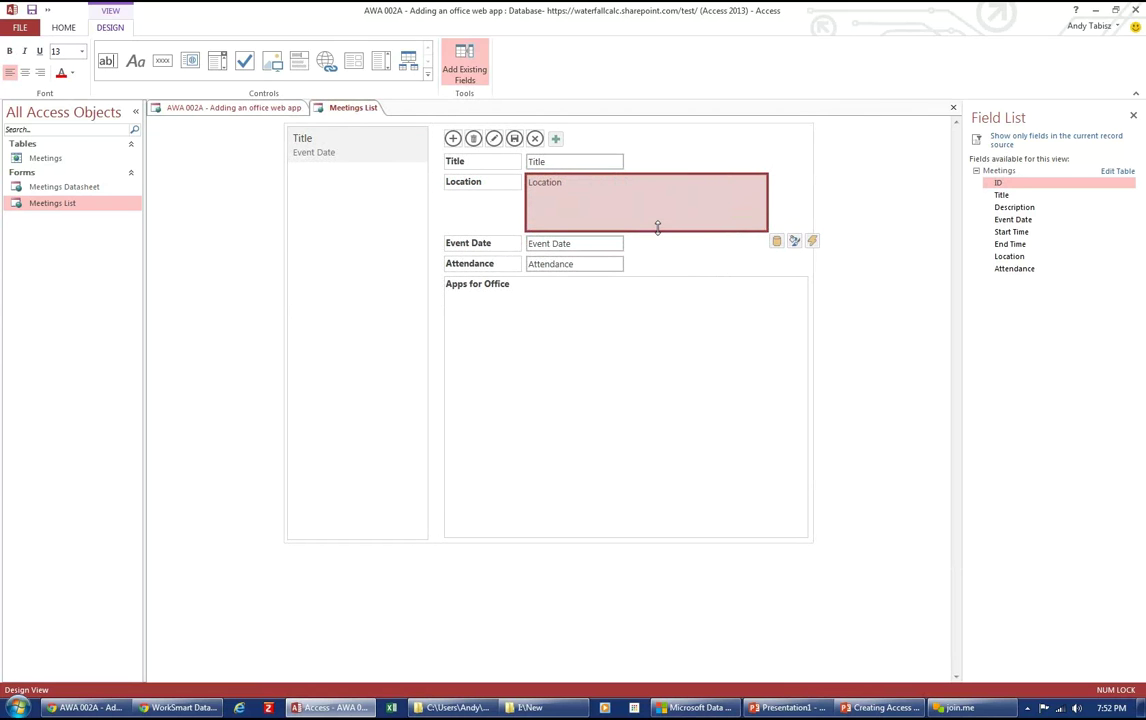
drag(657, 228, 654, 194)
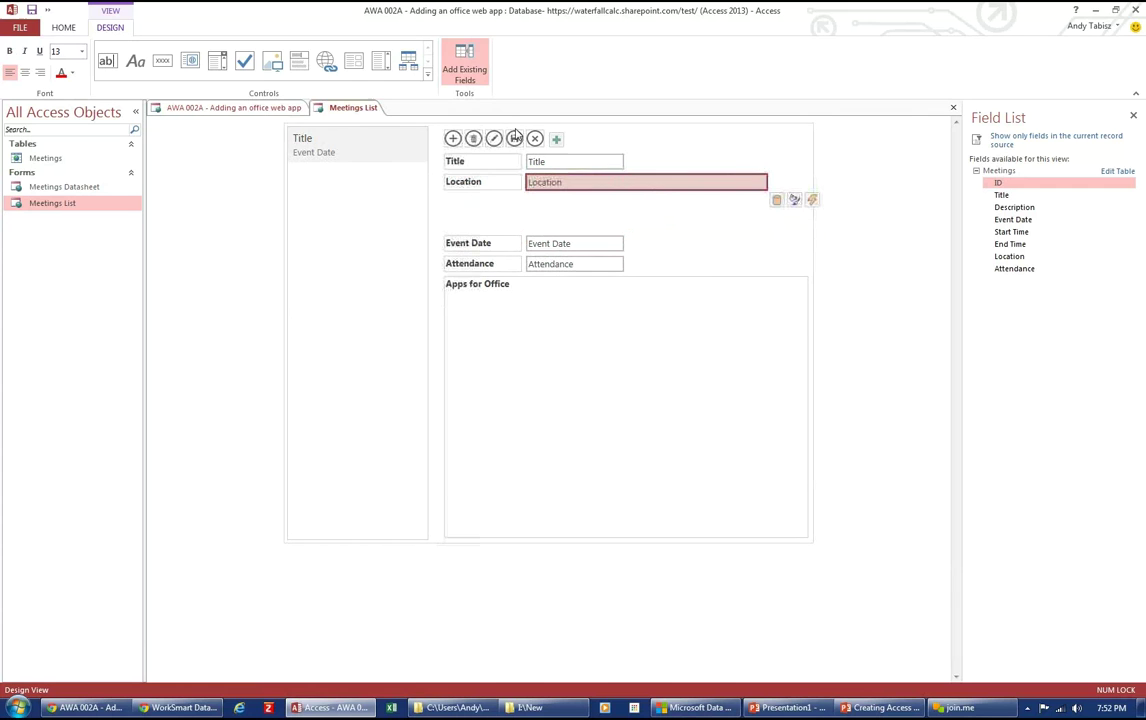
click(566, 151)
click(608, 161)
drag(680, 164, 767, 163)
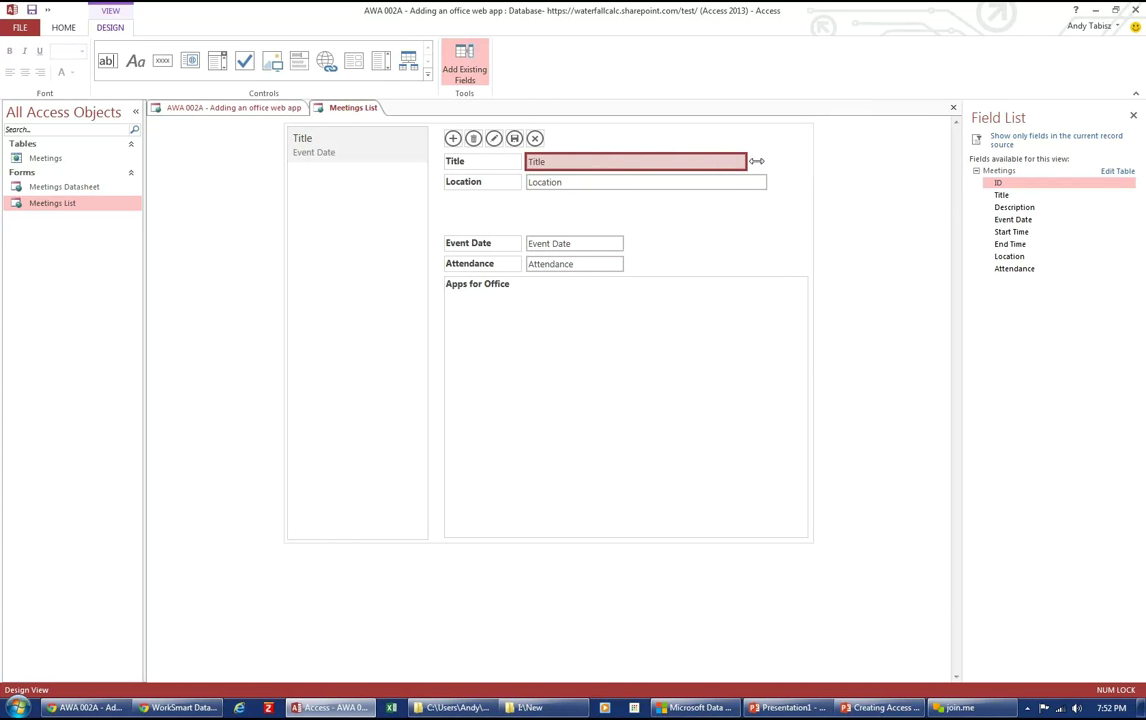
Move the Event Date and Attendance fields up closer to Location and save the Meetings List form
drag(475, 208, 586, 225)
click(634, 374)
click(634, 374)
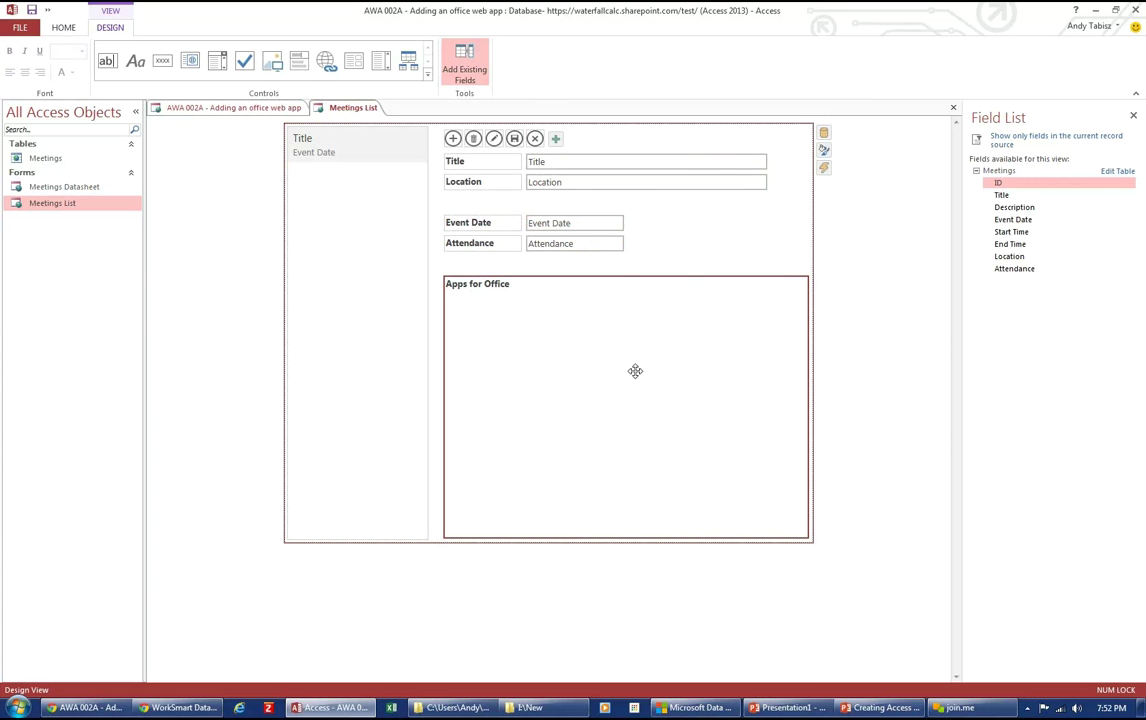
click(568, 264)
click(850, 276)
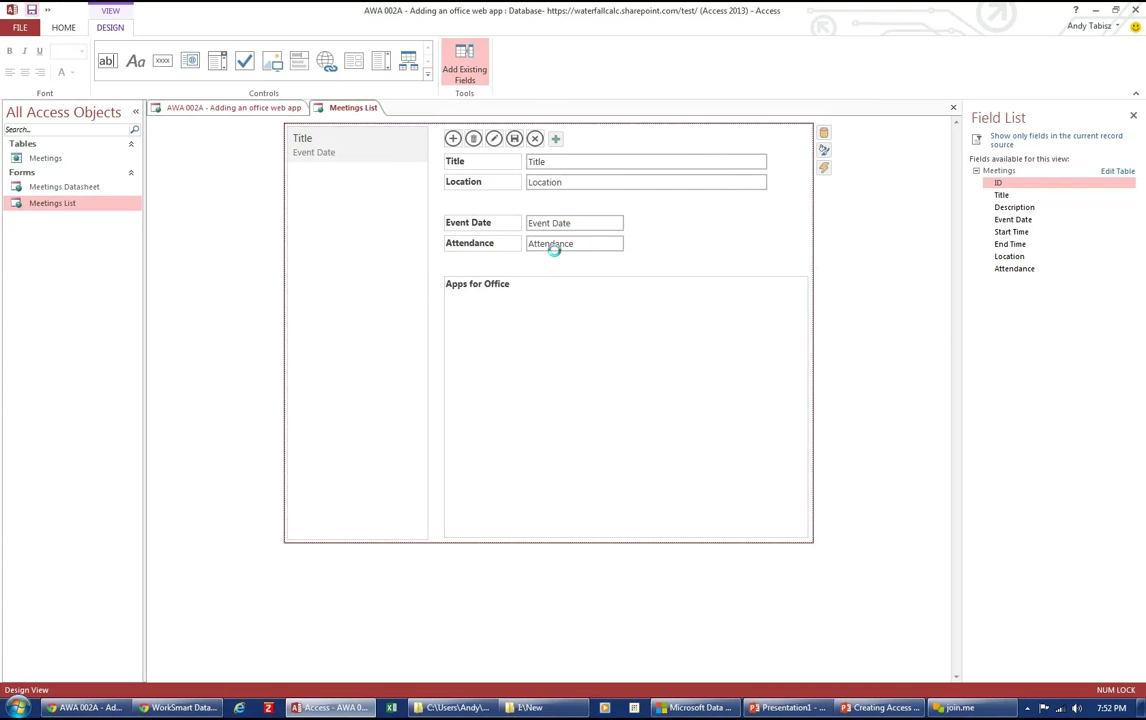
click(500, 164)
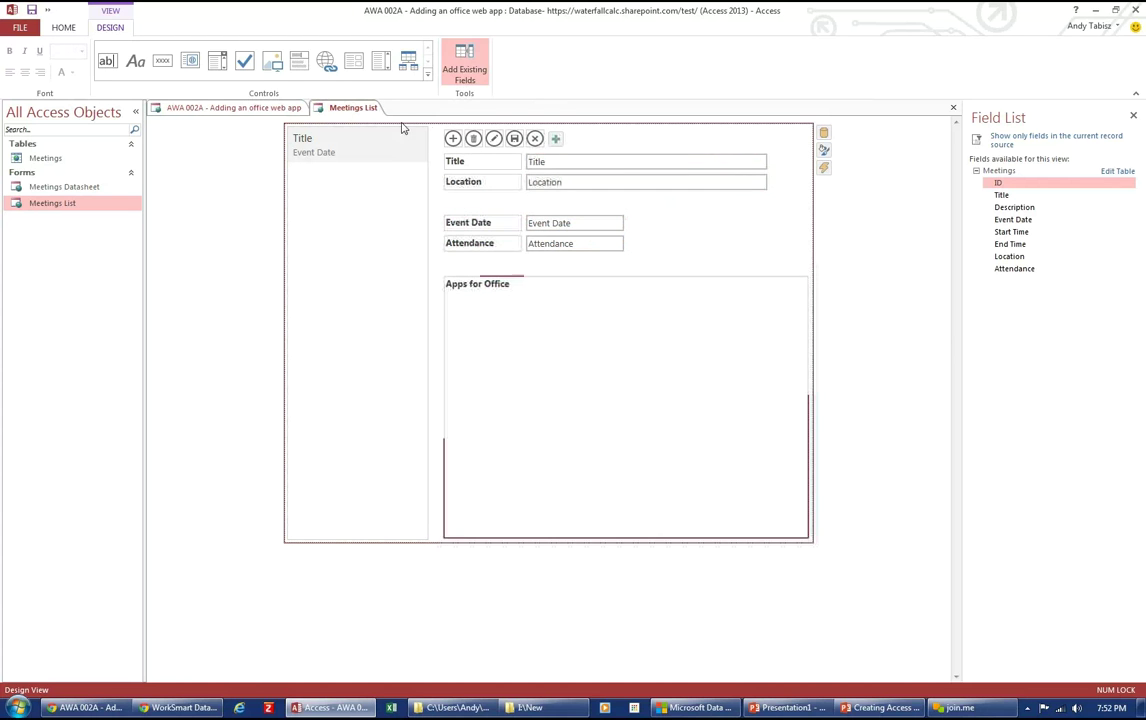
Close the Meetings List form and launch the web app in the browser
click(954, 107)
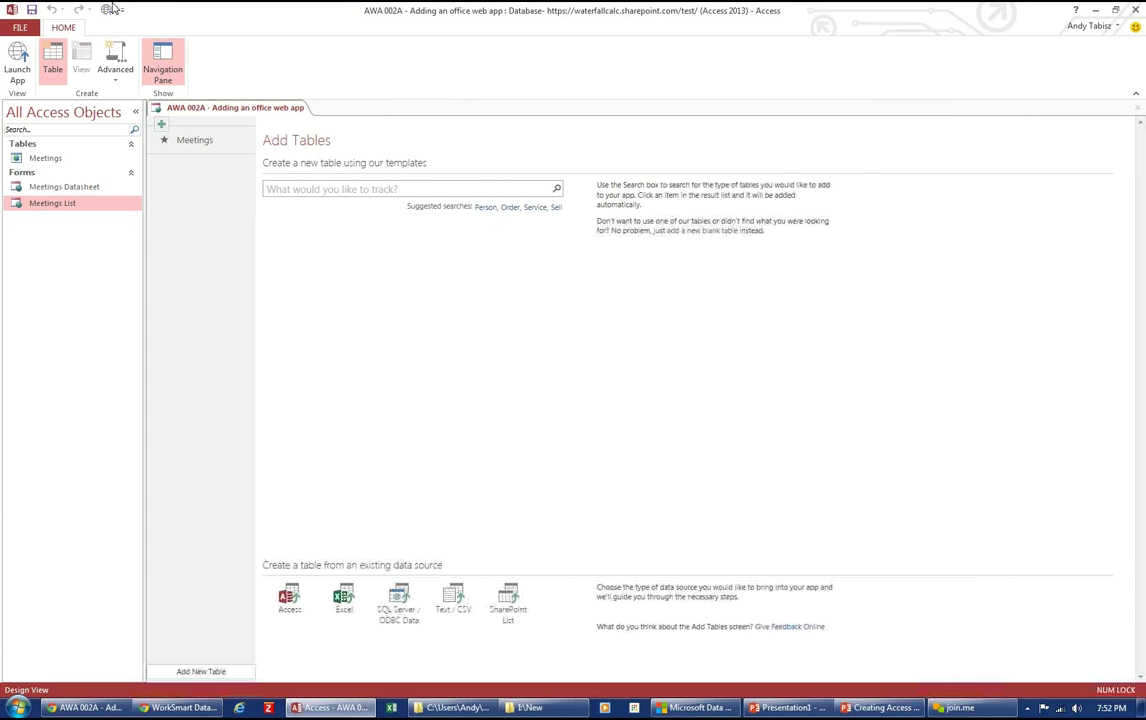
click(18, 57)
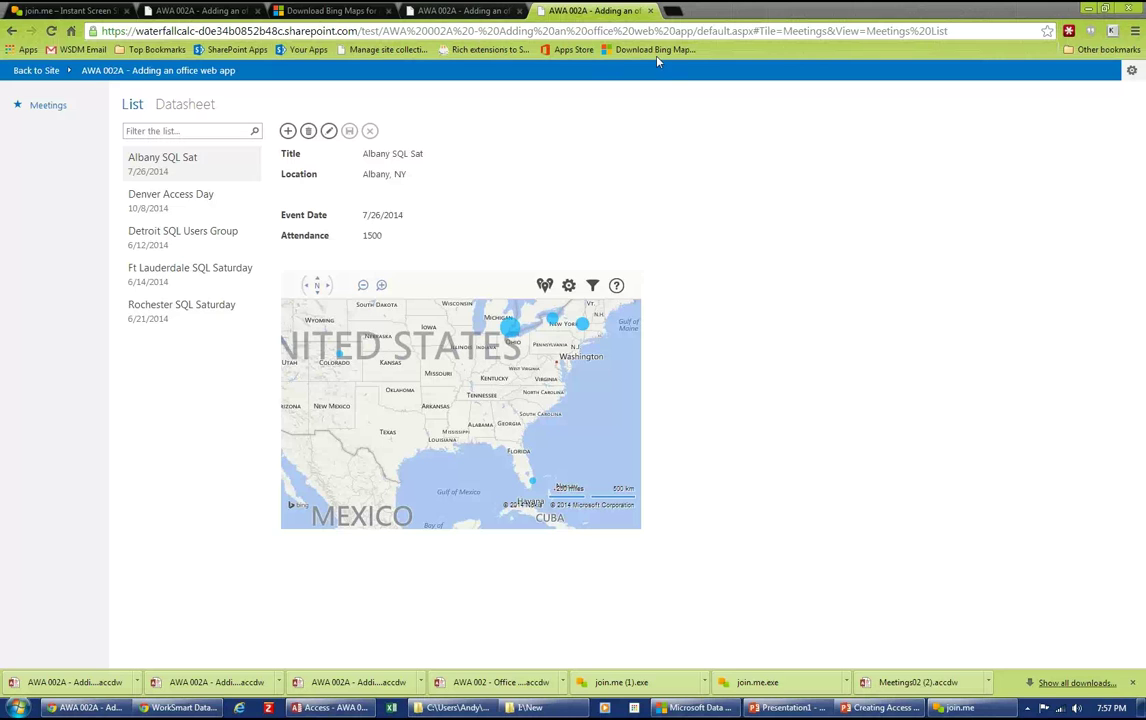
Open the bookmarked session "Rich extensions to SharePoint Apps using Microsoft Access" and skim its video back to the Word task pane slide at about 0:21:26
click(494, 52)
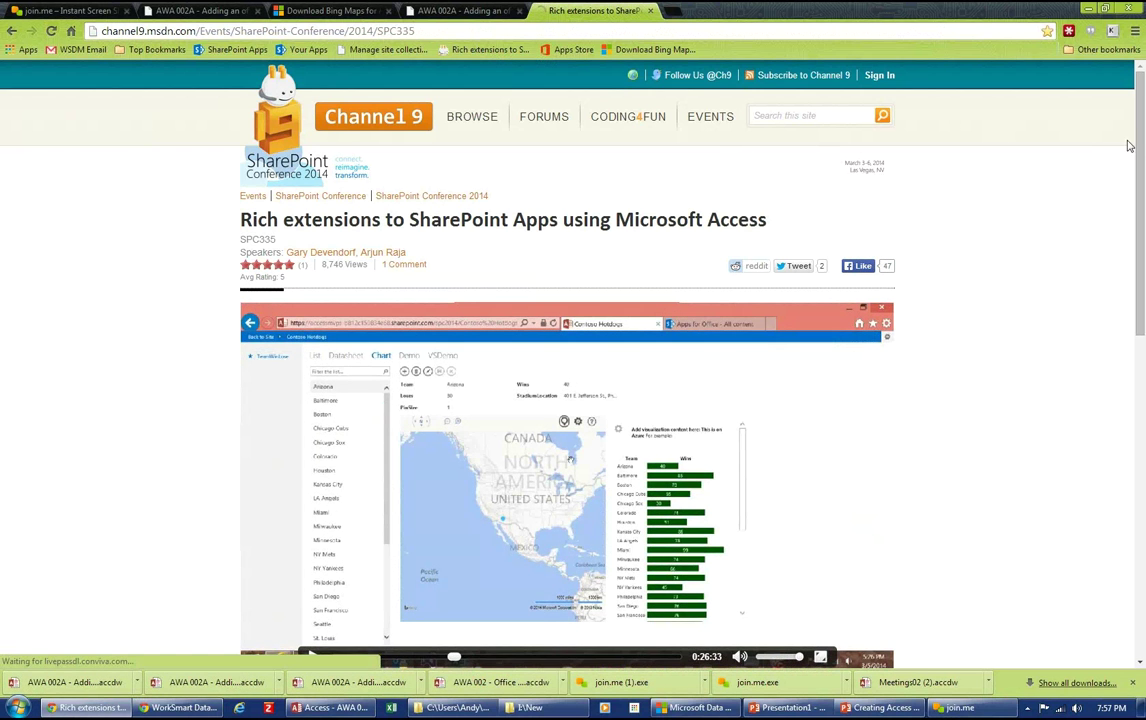
scroll(1133, 190, down, 1)
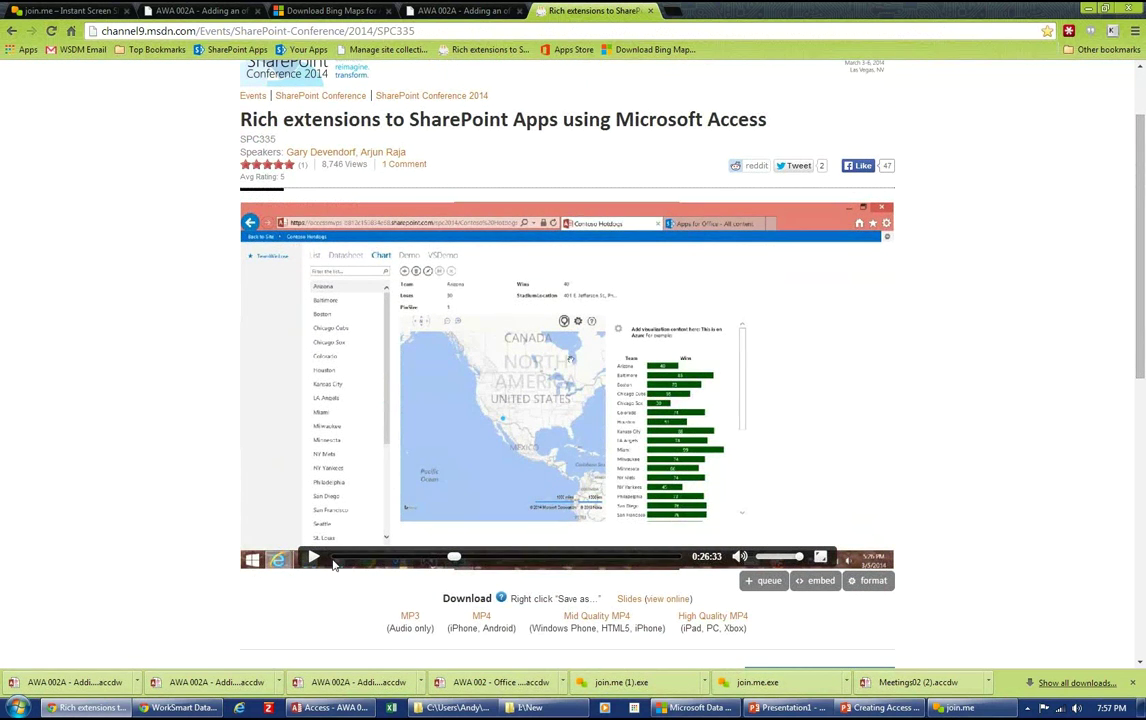
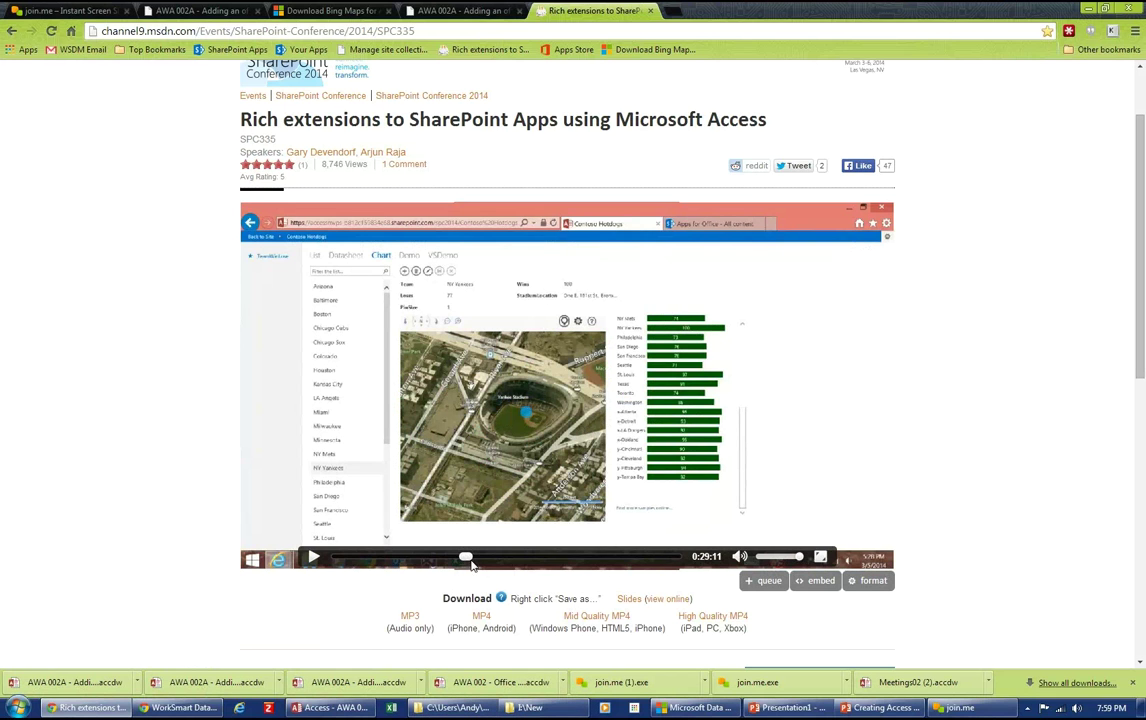
drag(466, 558, 407, 560)
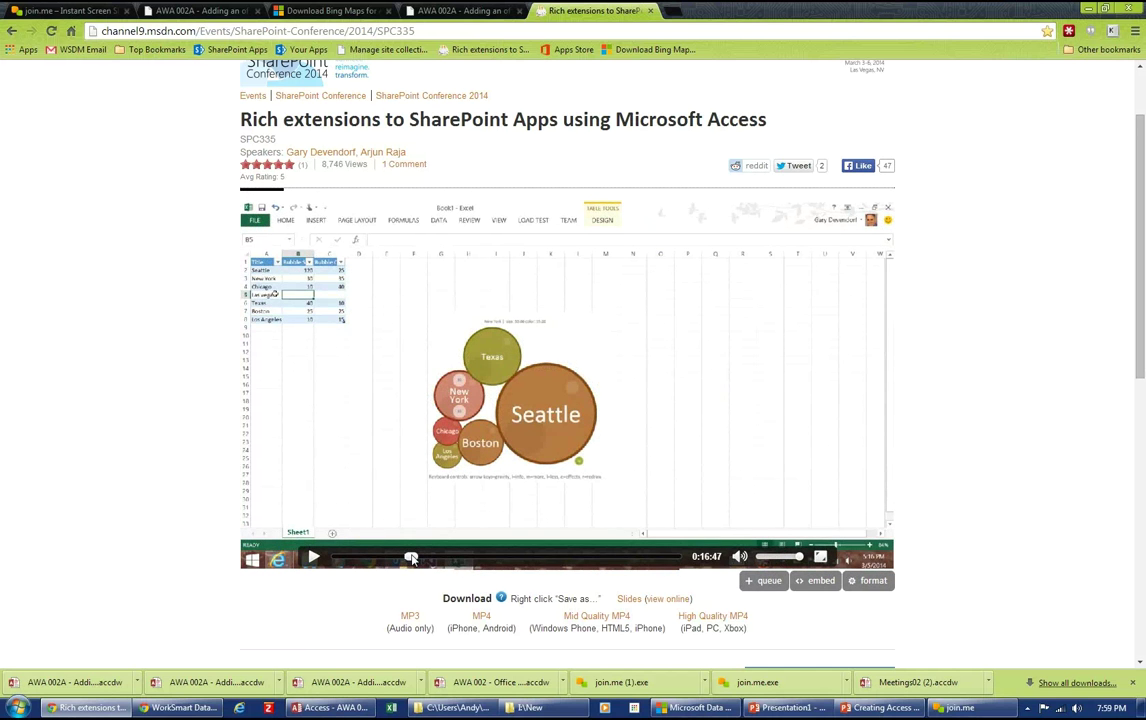
drag(411, 558, 439, 560)
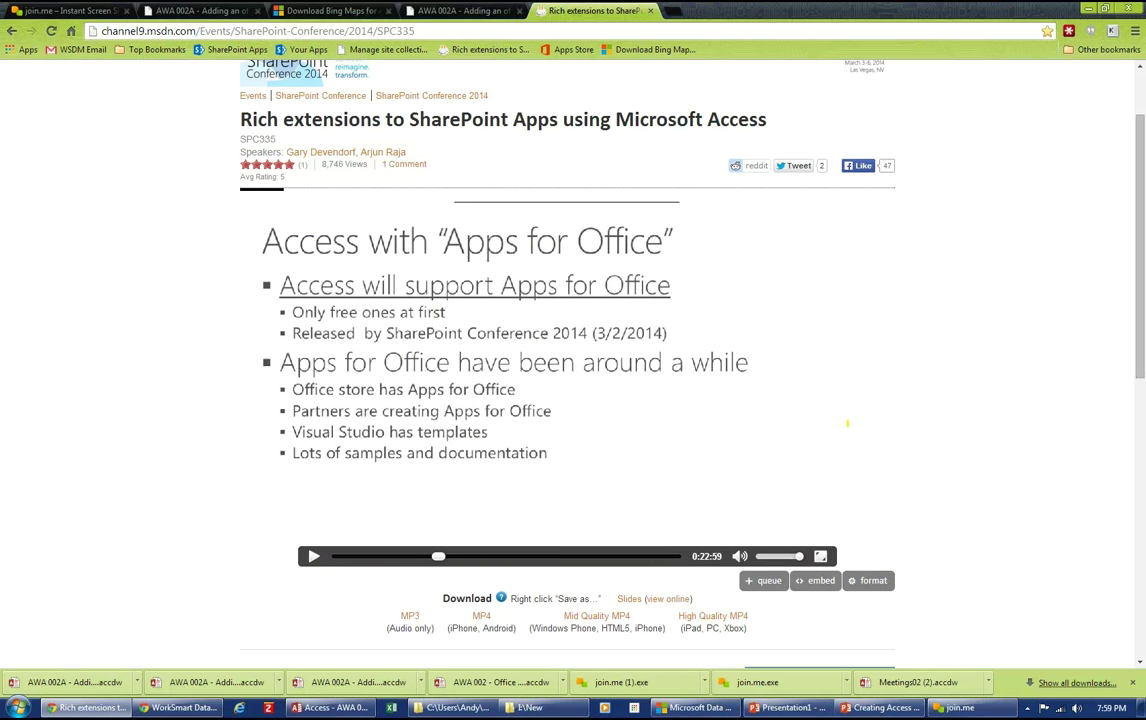
drag(439, 560, 433, 560)
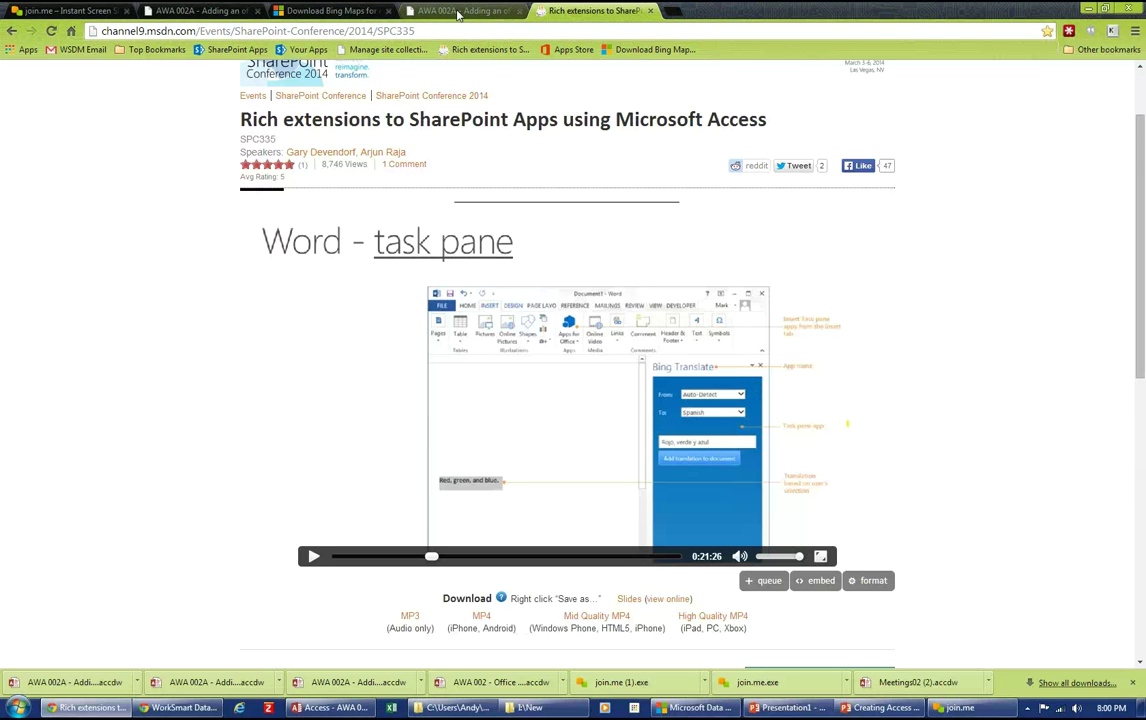
Go back from the Meetings web app to the SharePoint test site and open its page for adding apps
click(428, 11)
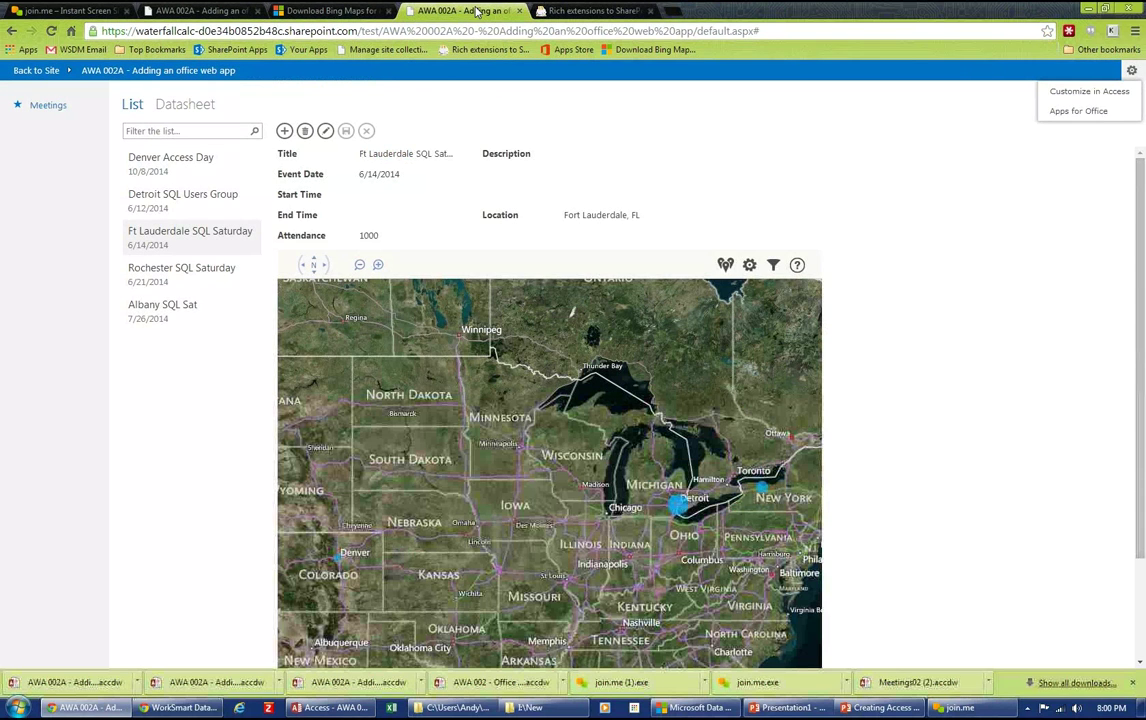
click(46, 70)
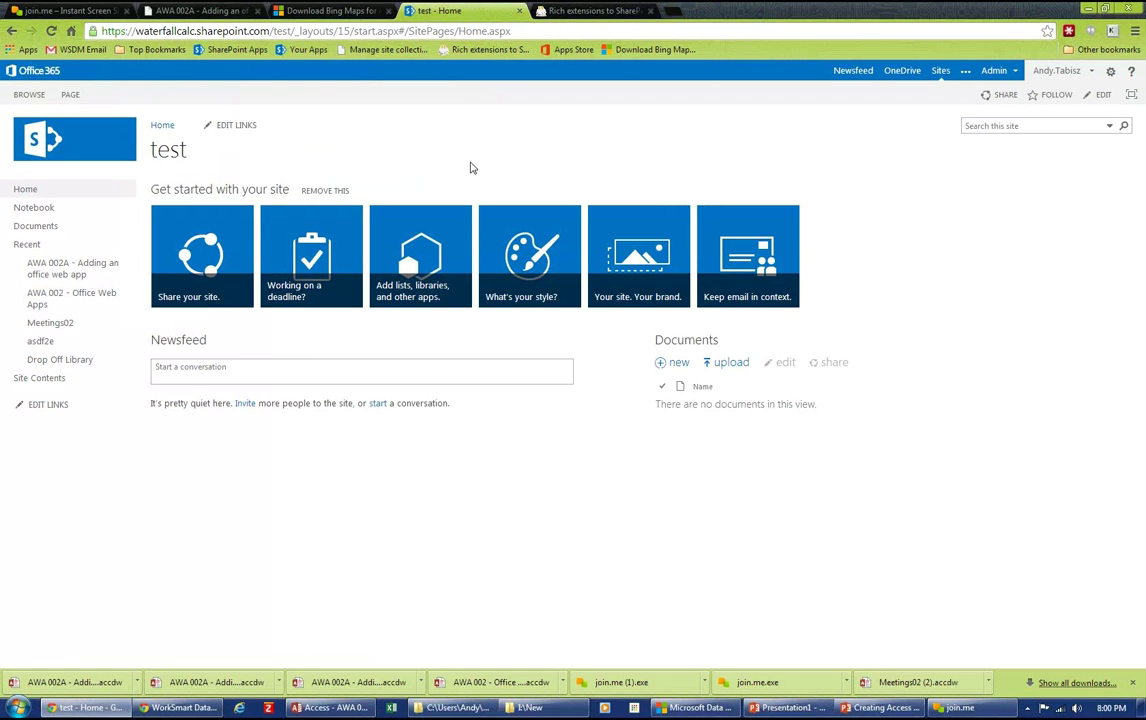
click(421, 245)
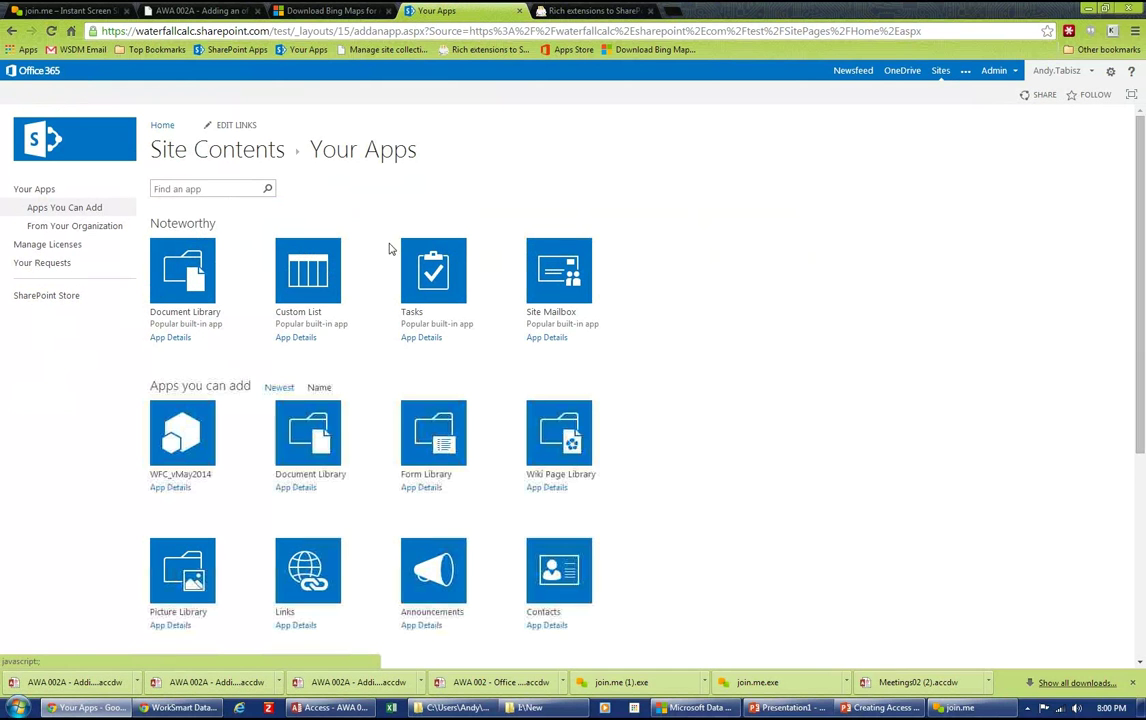
Search the apps that can be added for "access", view the Access App creation dialog and cancel it
click(231, 189)
text(accers)
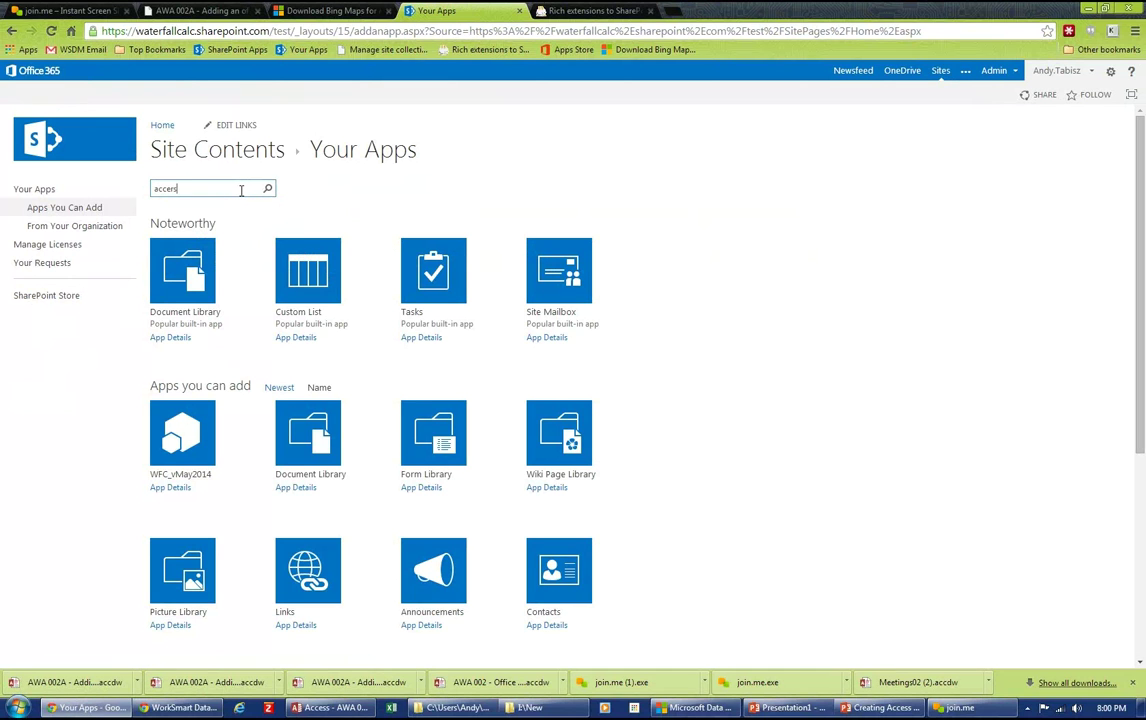
key(BackSpace)
key(BackSpace)
text(ss)
click(267, 189)
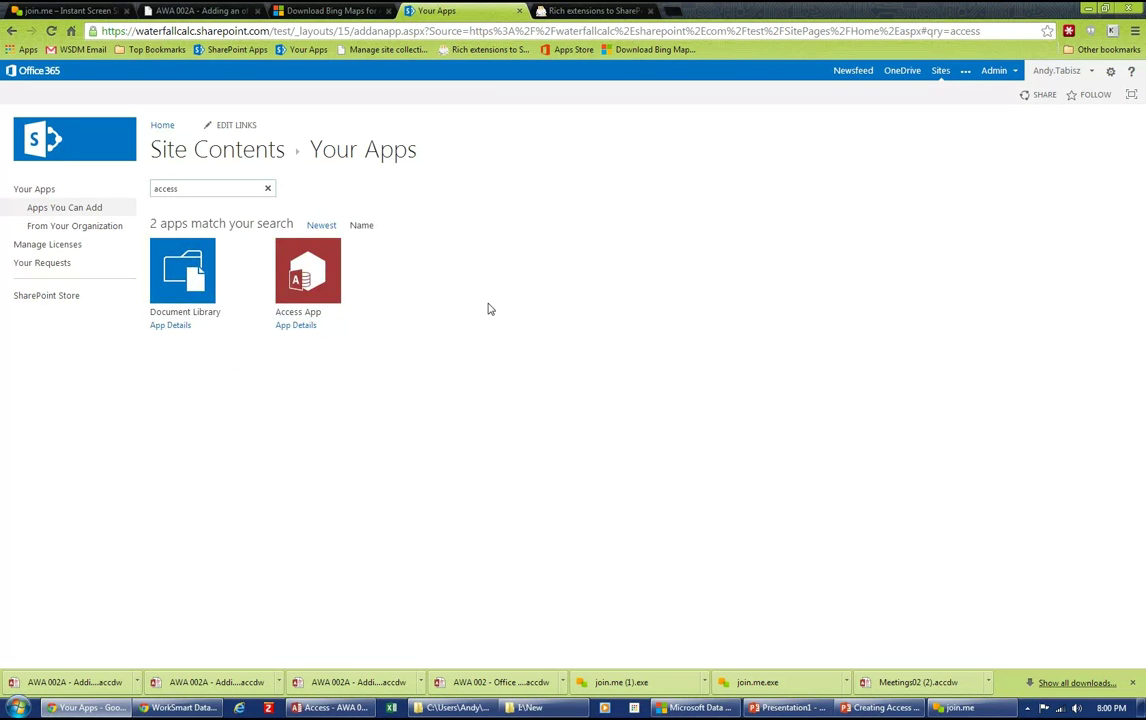
click(316, 273)
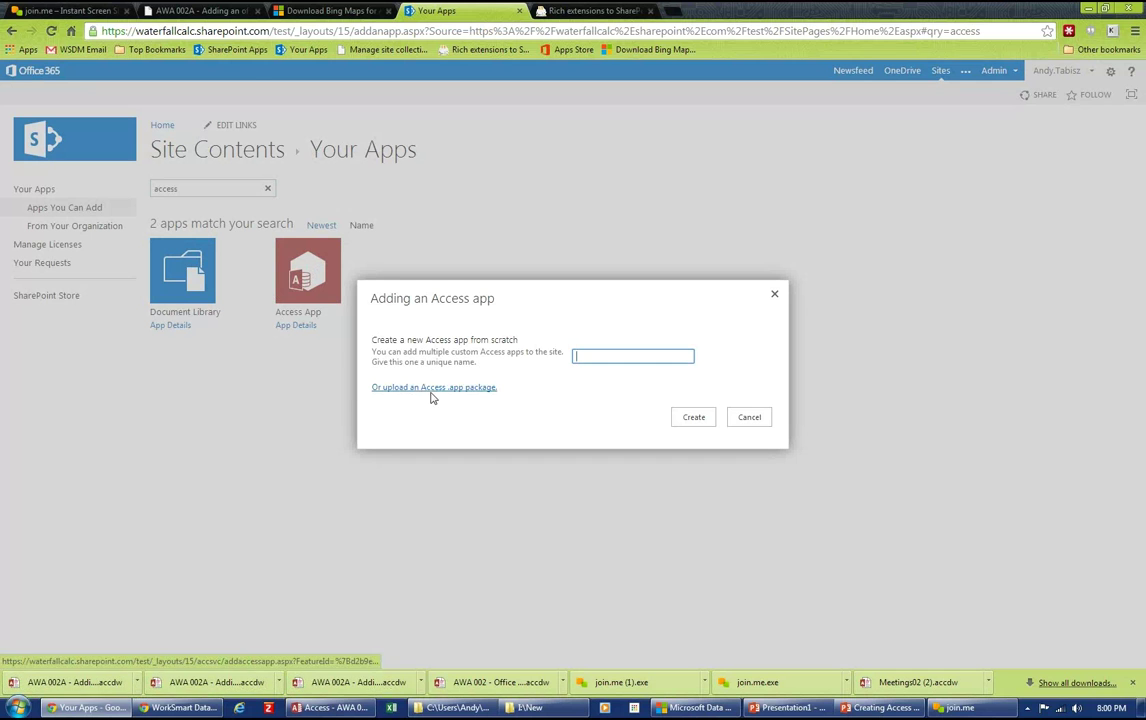
click(753, 418)
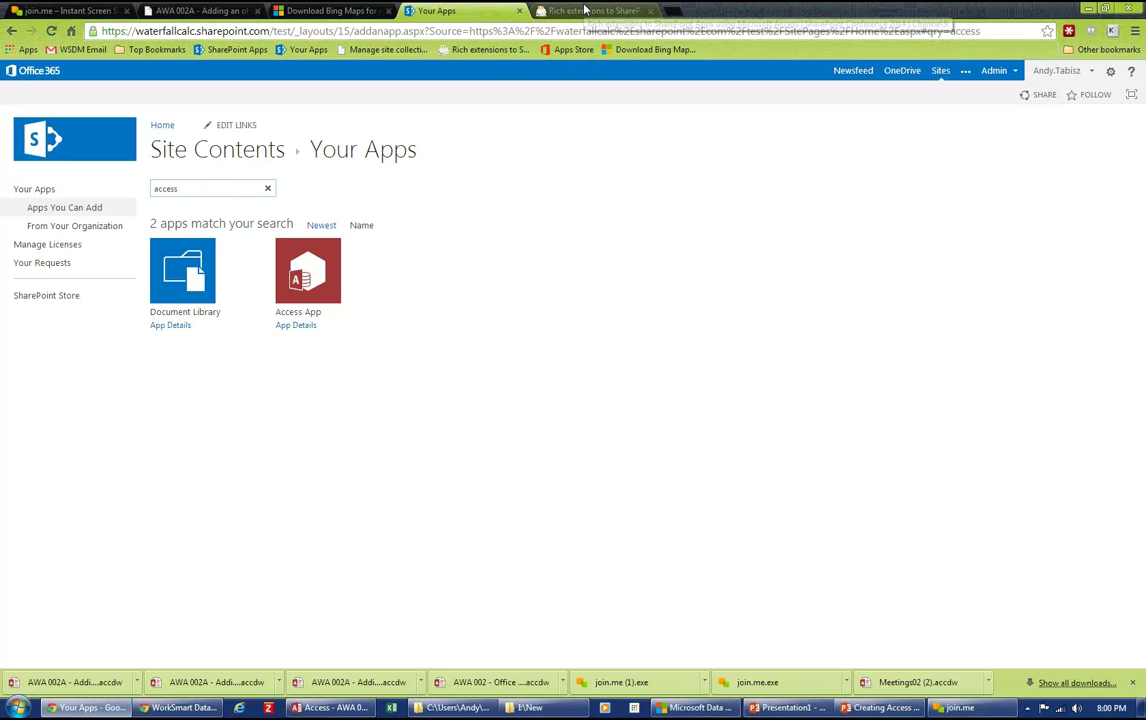
Review the details and install instructions on the Bing Maps for Access Manifest File download page
click(330, 10)
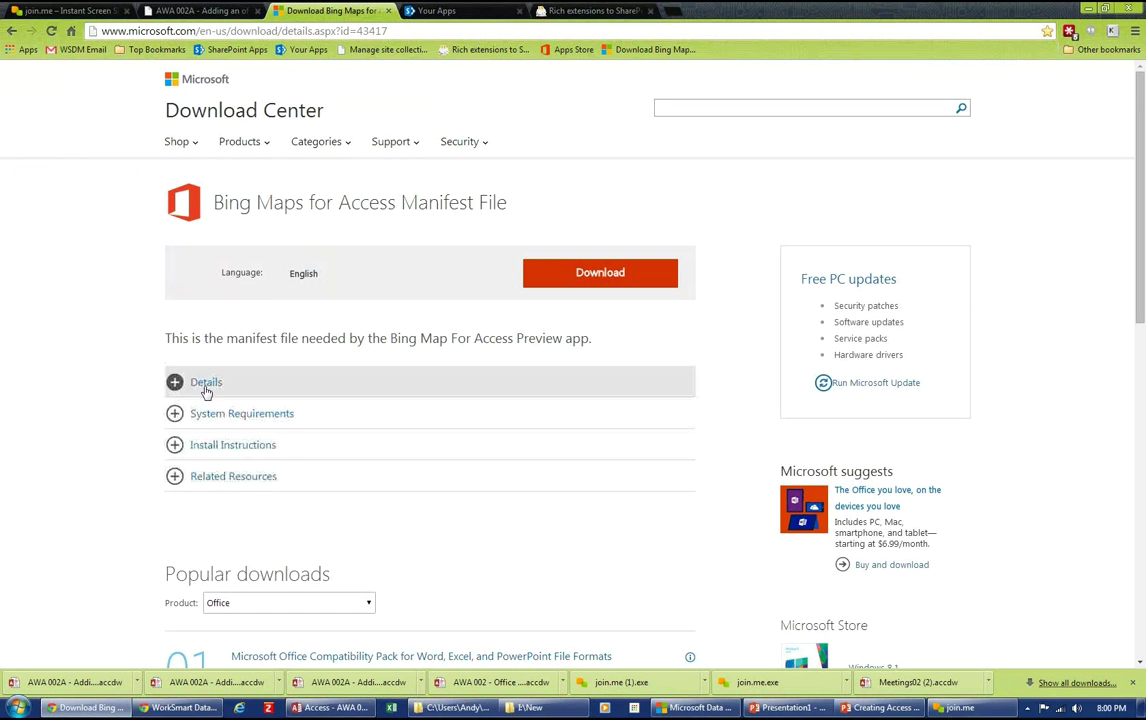
click(207, 382)
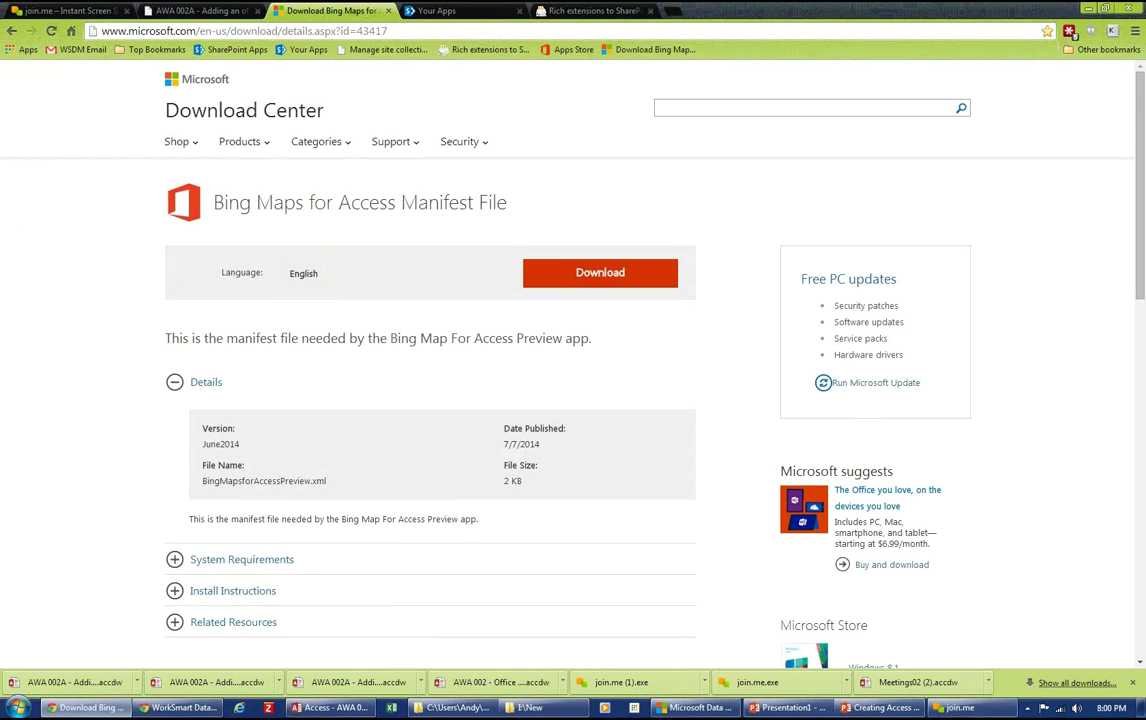
scroll(264, 297, down, 3)
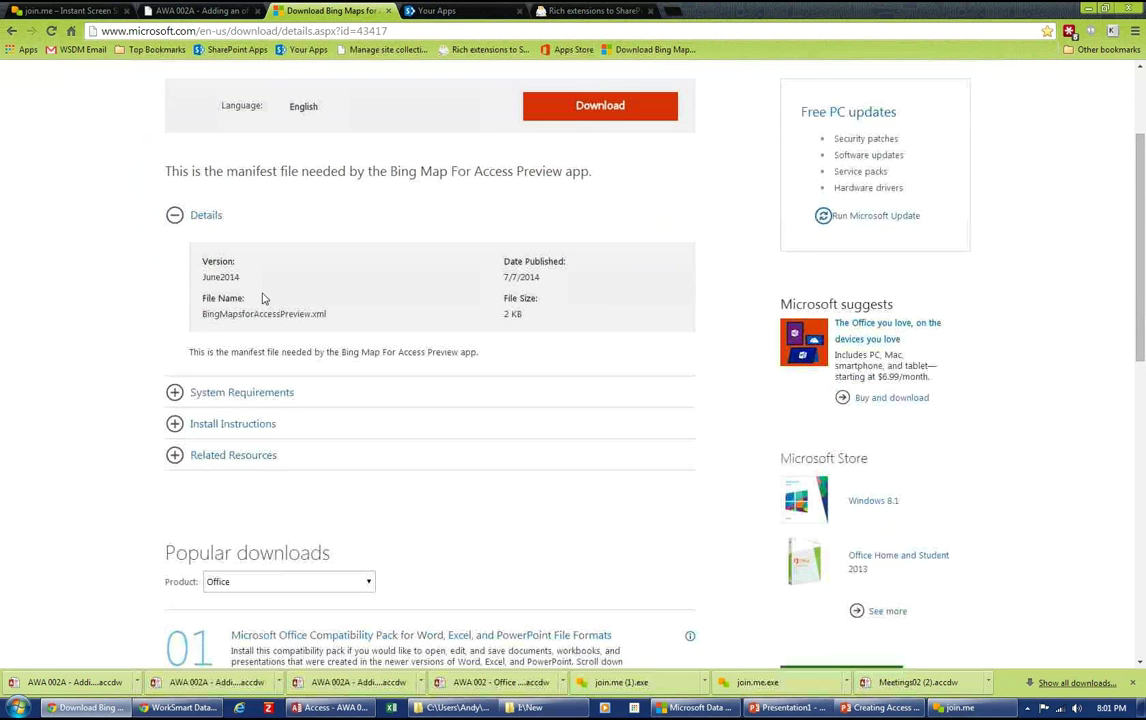
click(255, 426)
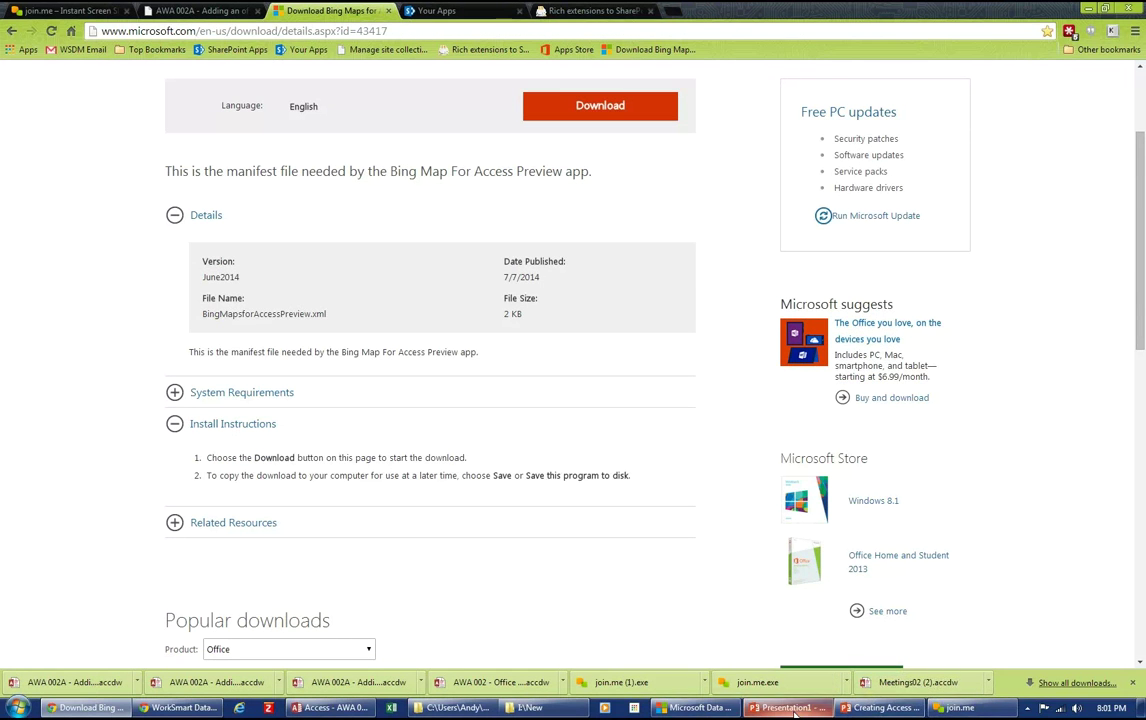
Switch to the PowerPoint slide show and swap its presenter view with the slide show display
mouse_move(793, 710)
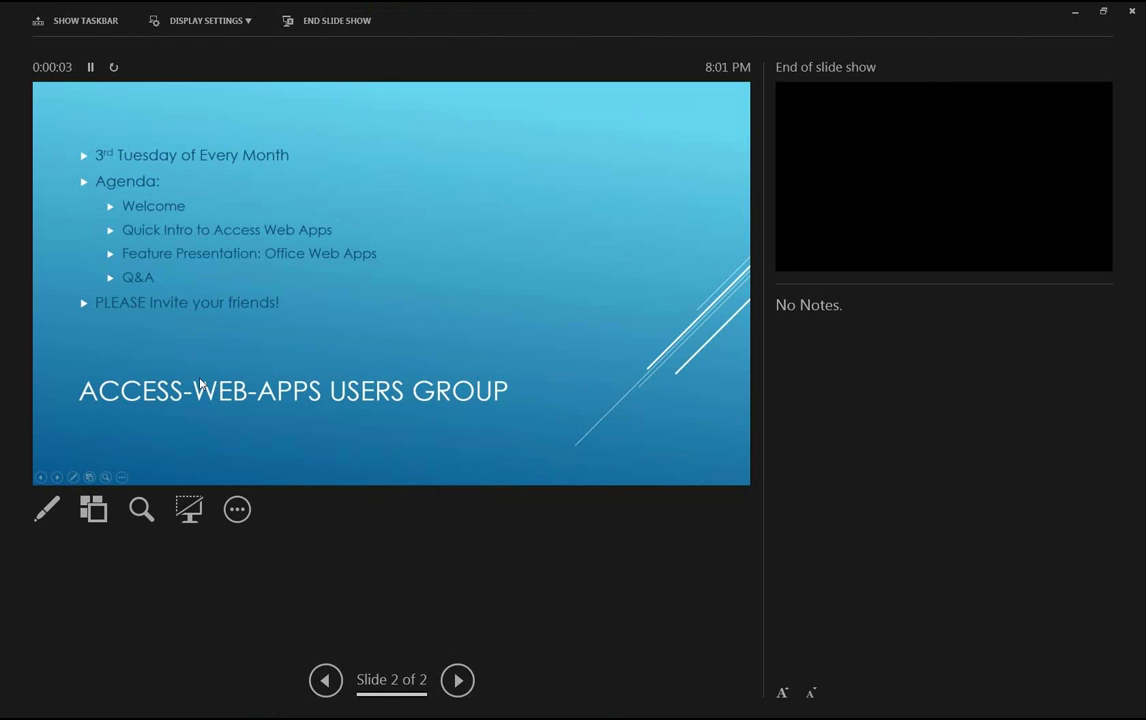
click(243, 29)
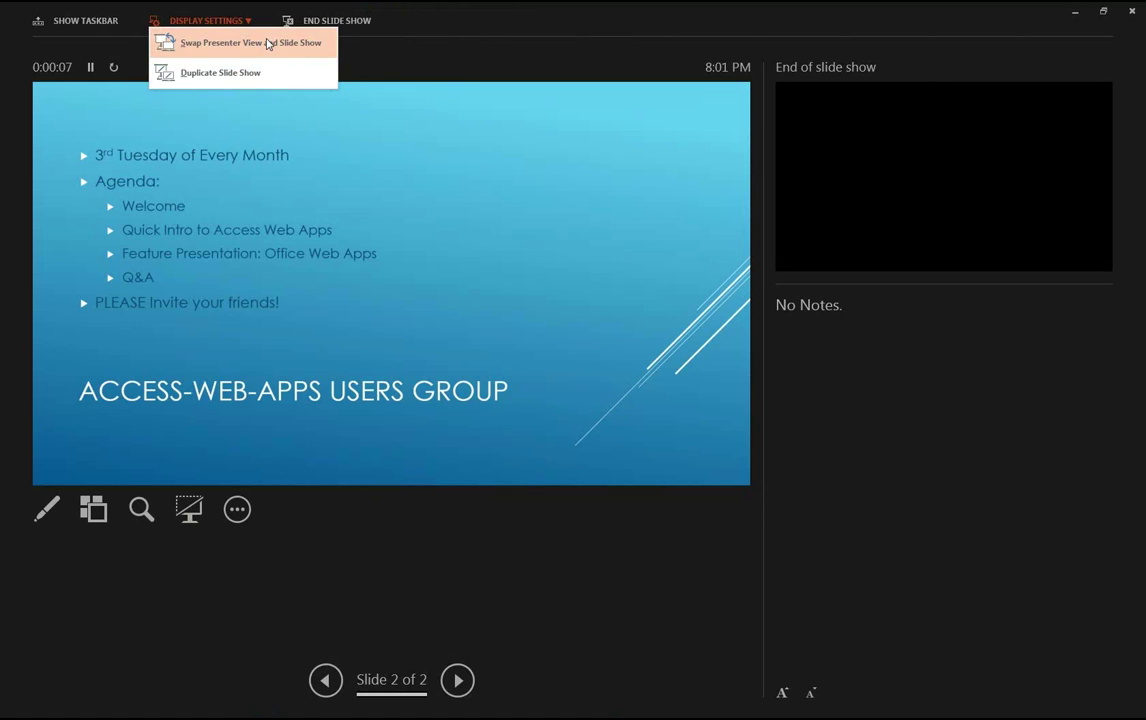
click(267, 43)
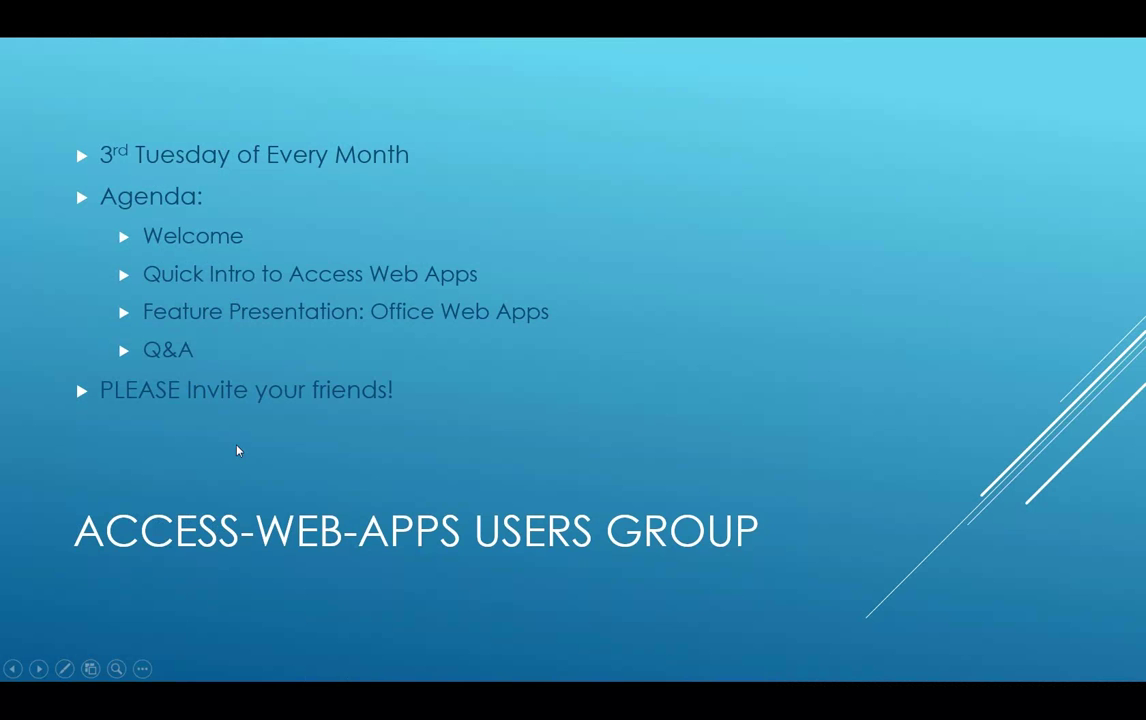
Restart the slide show from the "Building Apps for Office into Your Access Web Apps" title slide and open its display settings
click(246, 601)
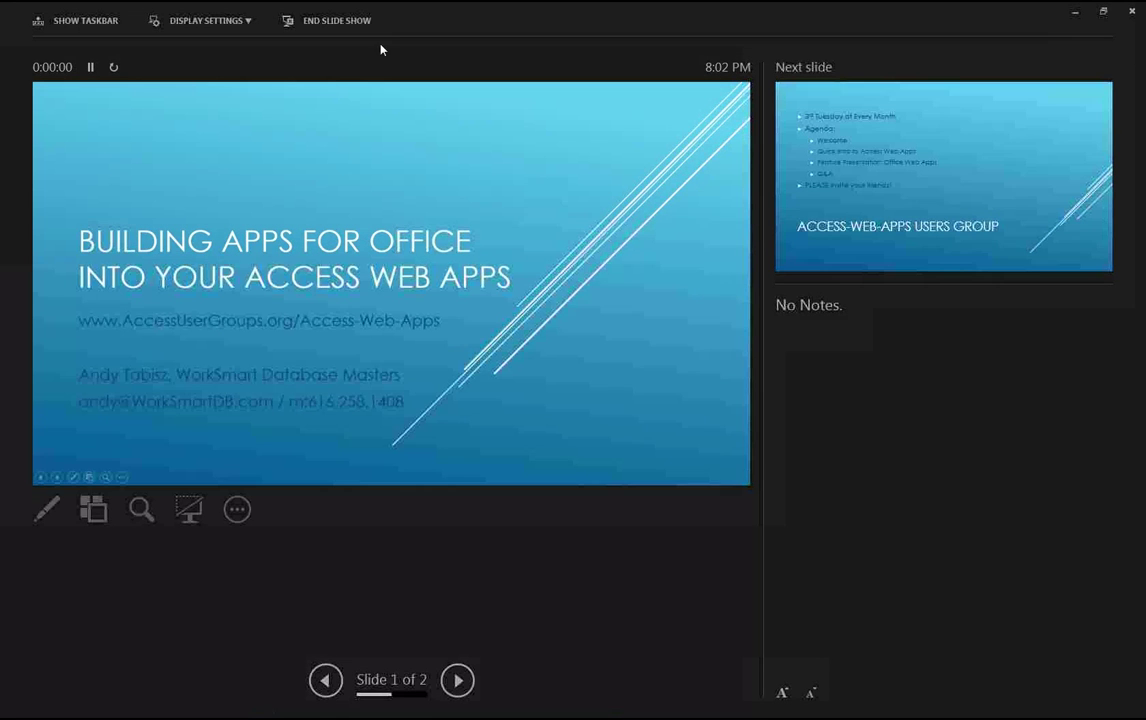
click(230, 21)
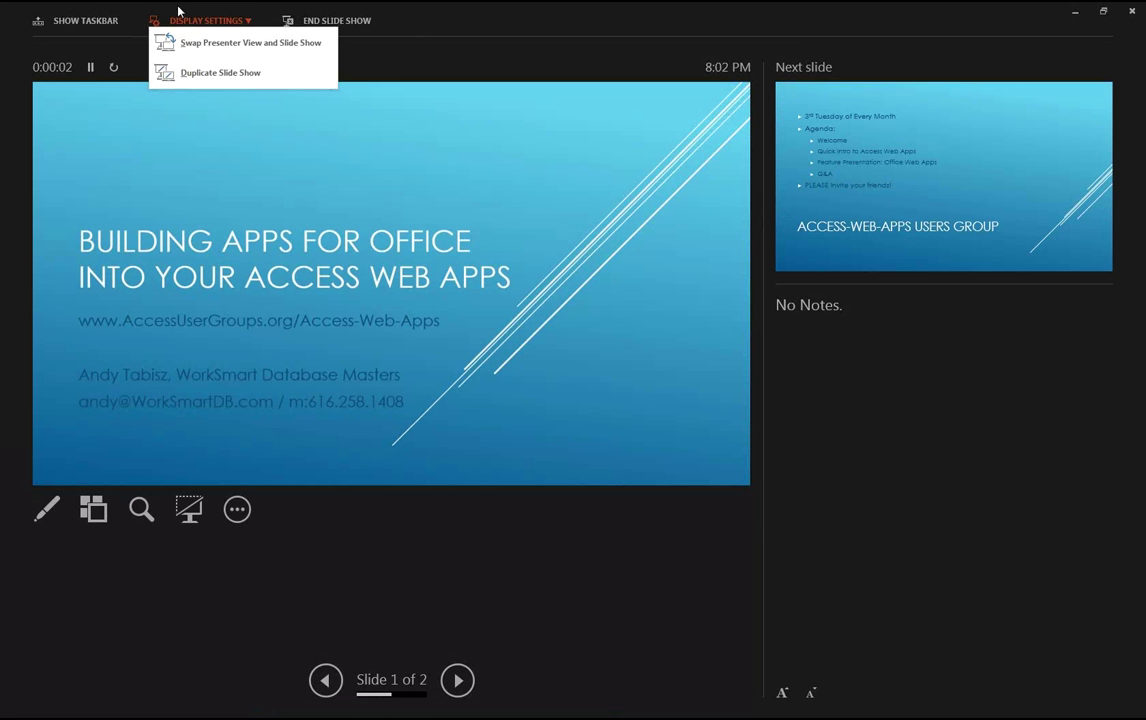